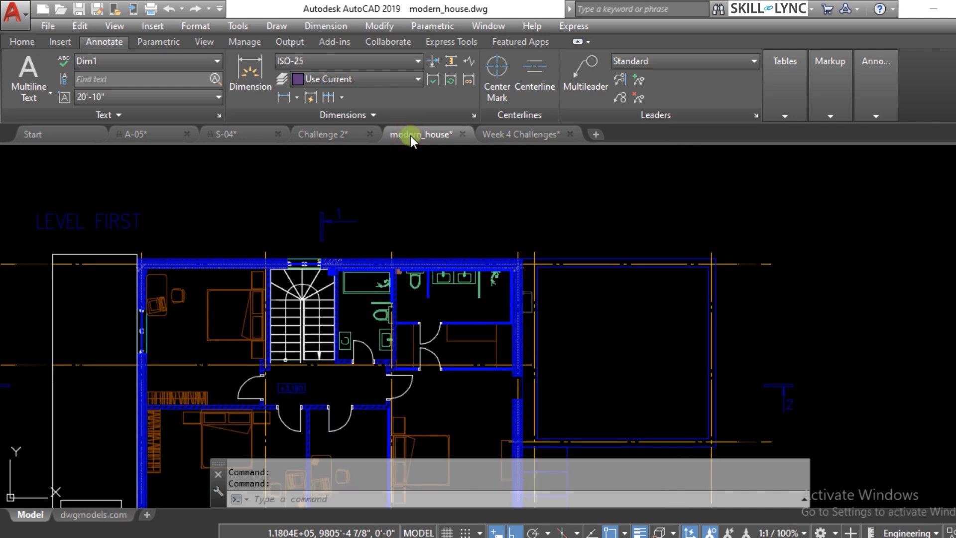
# - Examine the level marks, section titles, facades and floor plans in the modern_house drawing
pyautogui.scroll(-8, 511, 294)
pyautogui.scroll(10, 374, 332)
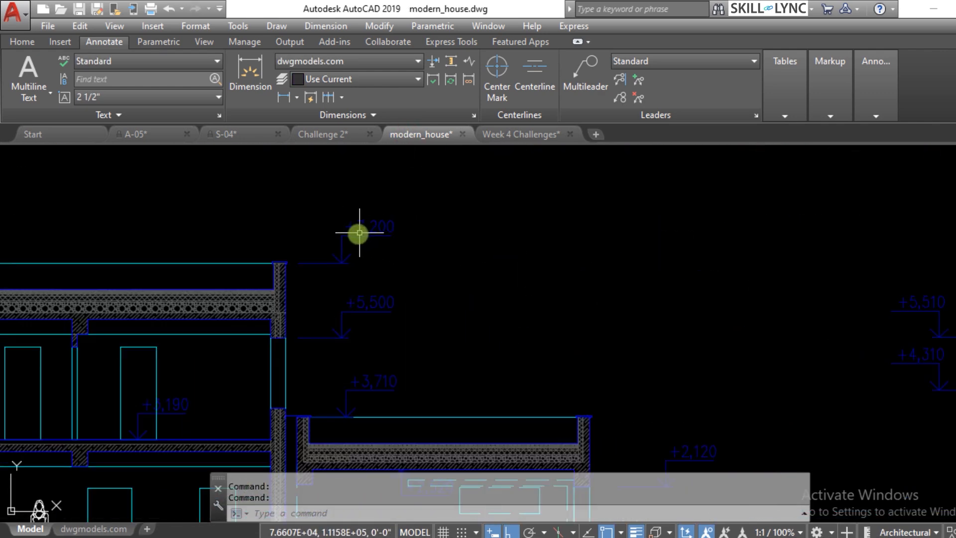
pyautogui.scroll(-8, 379, 270)
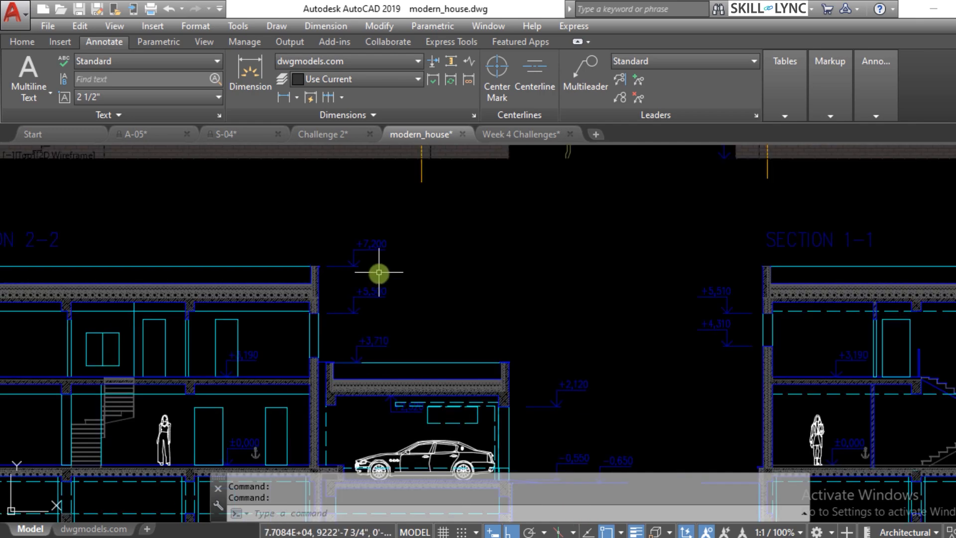
pyautogui.scroll(-10, 478, 321)
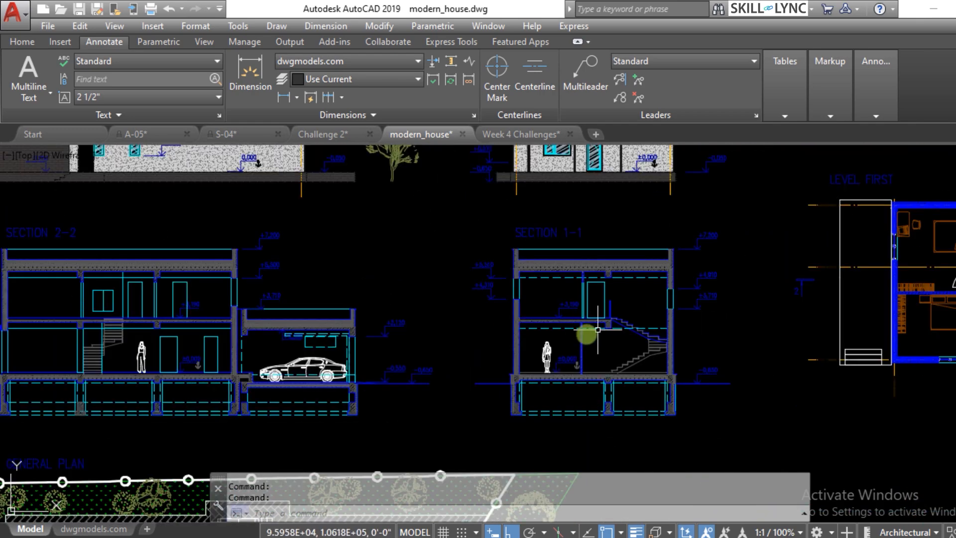
pyautogui.scroll(10, 621, 275)
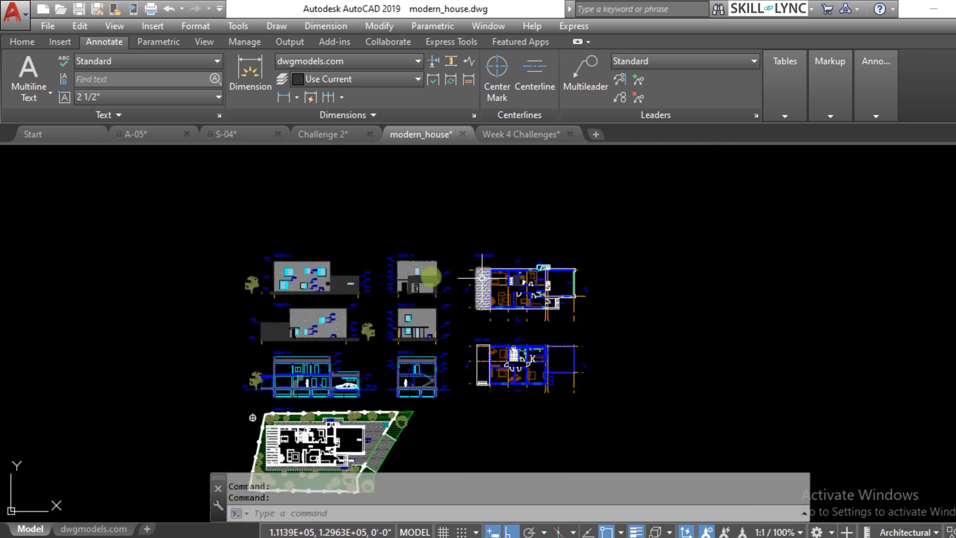
pyautogui.scroll(-5, 241, 300)
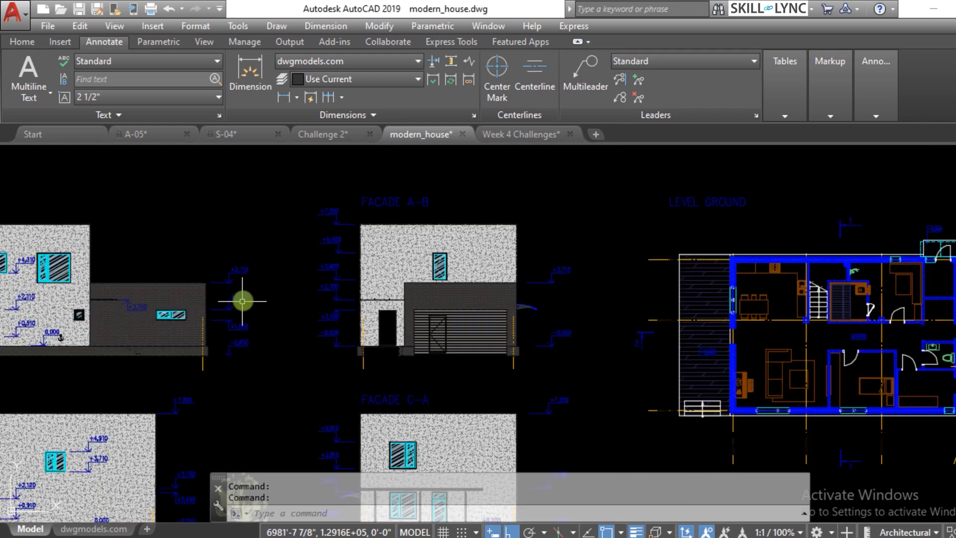
pyautogui.scroll(5, 561, 292)
pyautogui.scroll(-3, 647, 264)
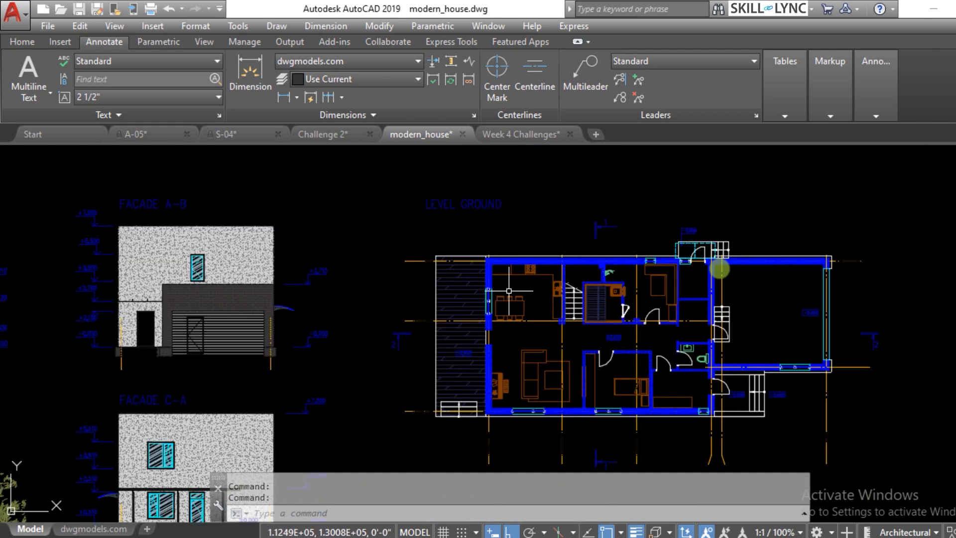
pyautogui.scroll(2, 682, 246)
pyautogui.scroll(-2, 661, 252)
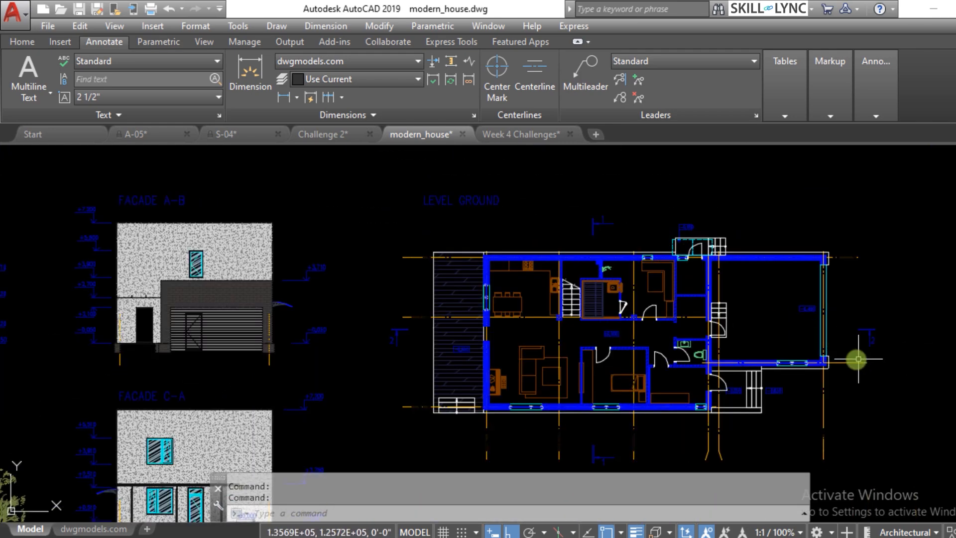
pyautogui.scroll(-4, 650, 305)
pyautogui.scroll(-4, 502, 329)
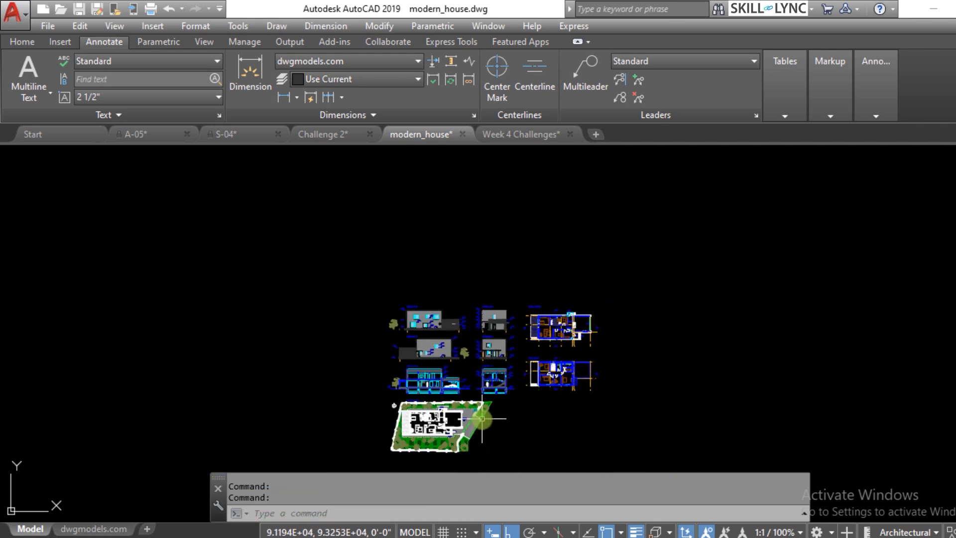
pyautogui.scroll(10, 493, 359)
pyautogui.scroll(2, 497, 270)
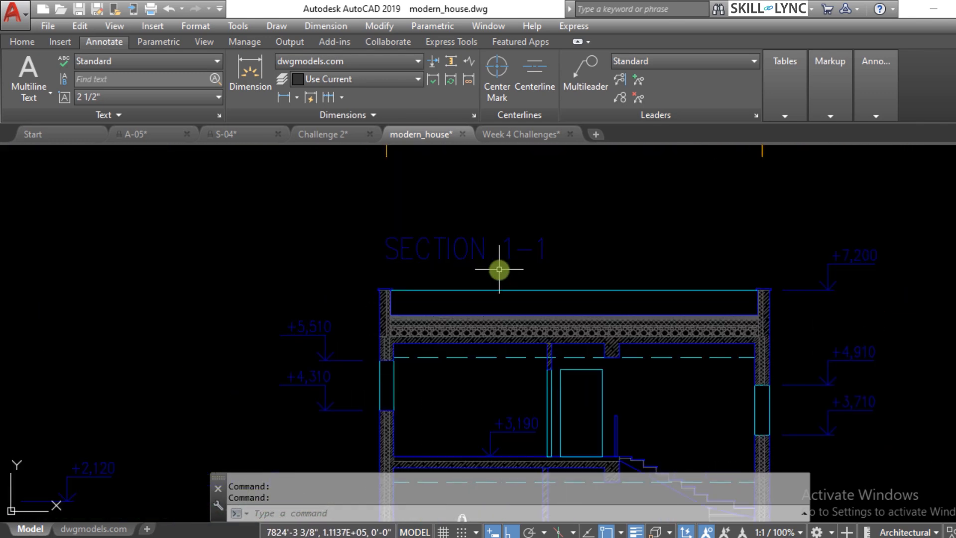
pyautogui.scroll(-5, 588, 235)
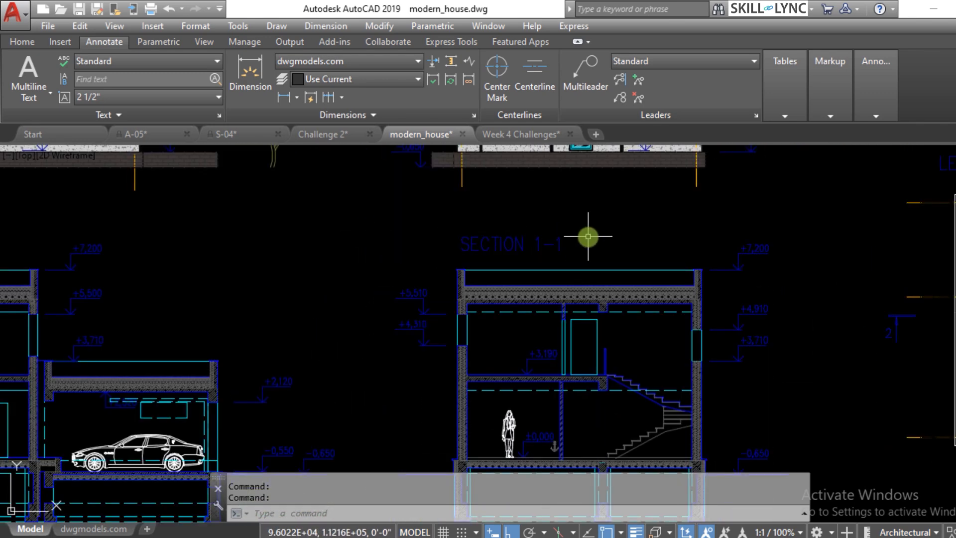
# - Switch to the S-04 drawing and examine the dimensions and leader notes on its structural sections and details
pyautogui.click(223, 134)
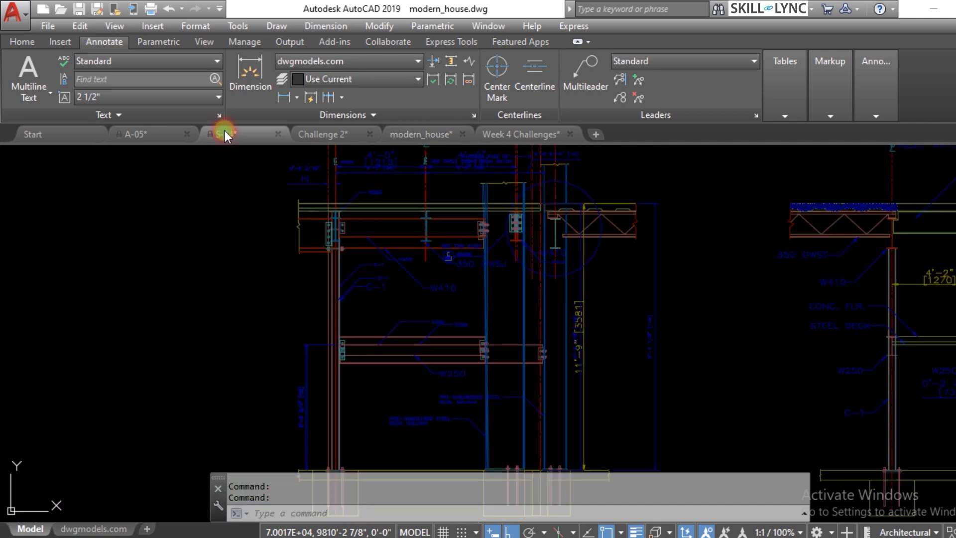
pyautogui.scroll(-3, 498, 368)
pyautogui.scroll(3, 487, 274)
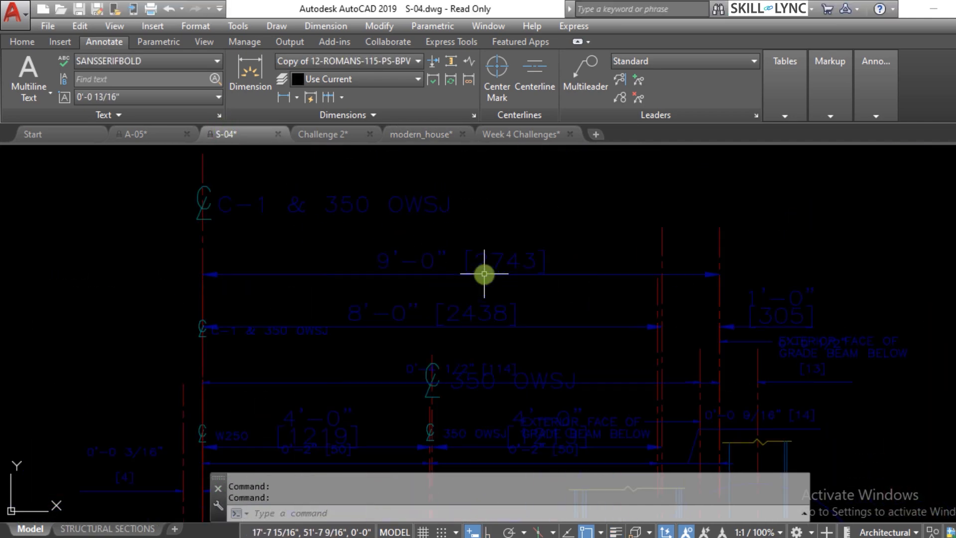
pyautogui.scroll(-6, 481, 276)
pyautogui.scroll(5, 624, 214)
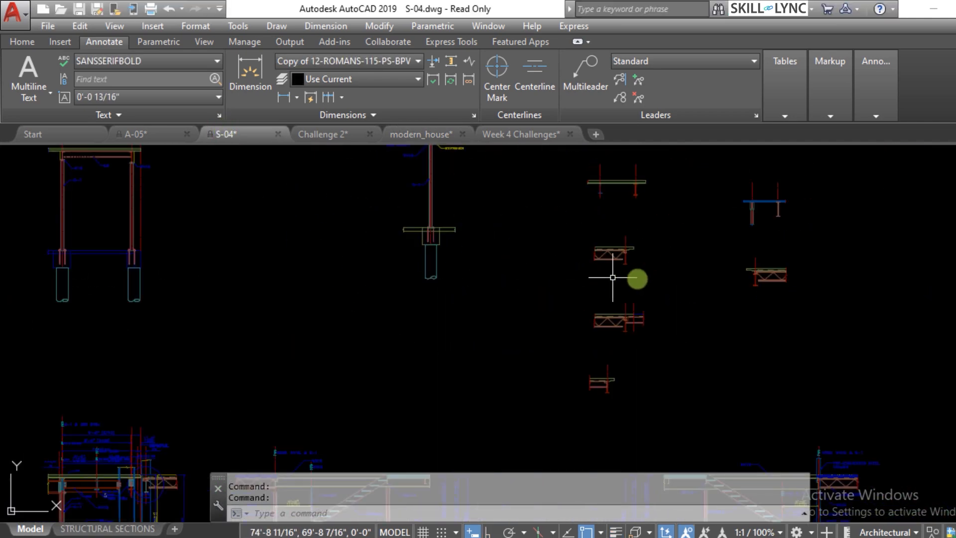
pyautogui.scroll(-2, 562, 309)
pyautogui.scroll(3, 558, 314)
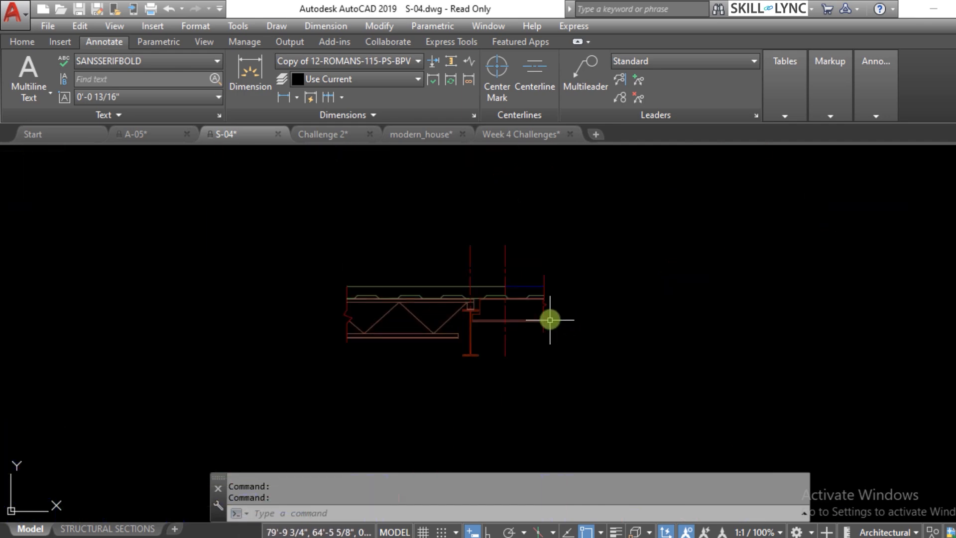
pyautogui.scroll(-5, 522, 313)
pyautogui.scroll(2, 483, 210)
pyautogui.scroll(6, 512, 199)
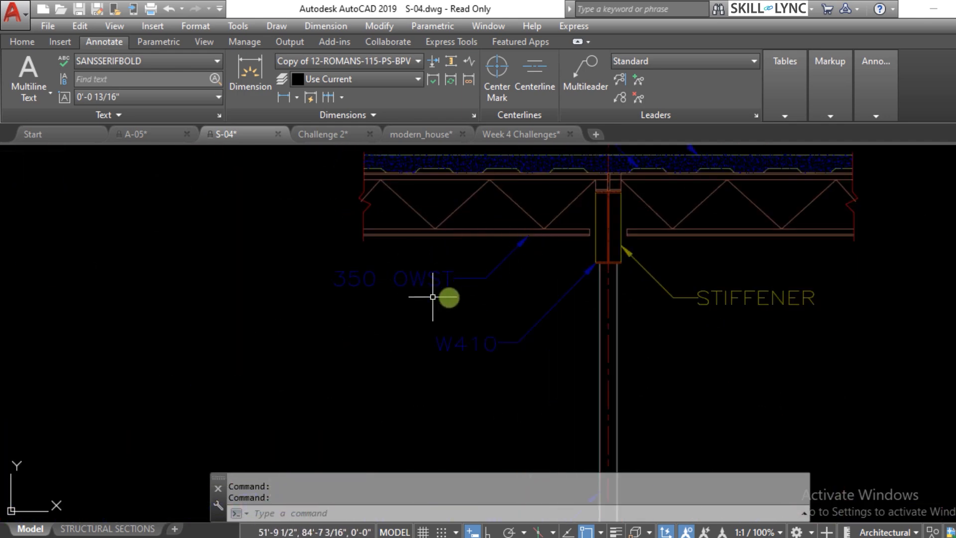
pyautogui.scroll(-6, 448, 338)
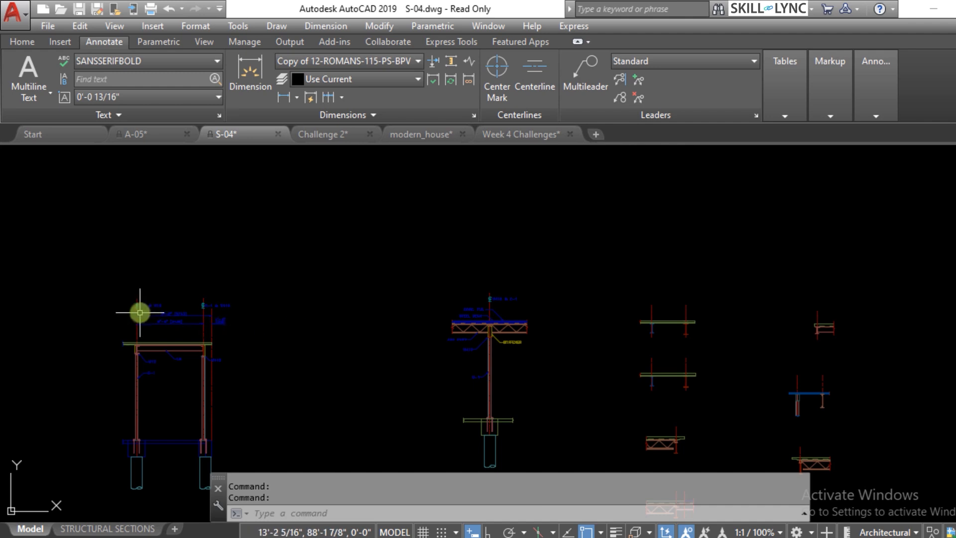
# - Inspect the dimensions above the two-column frame and the concrete floor and steel deck notes on the W410 section
pyautogui.scroll(6, 144, 318)
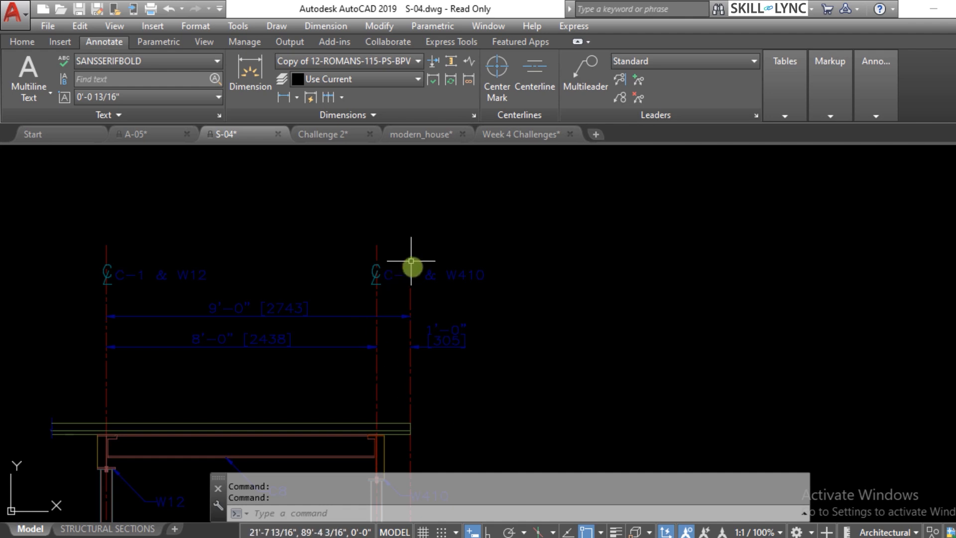
pyautogui.click(558, 324)
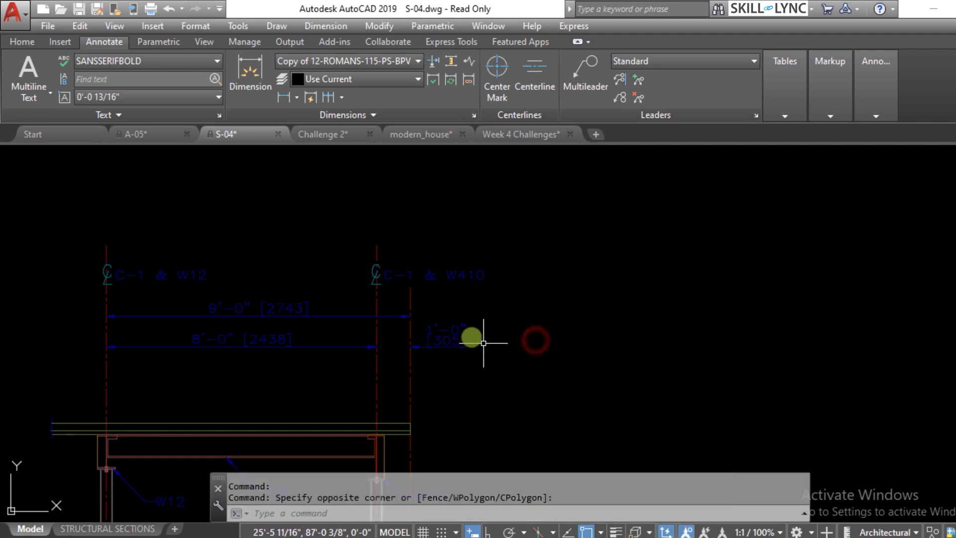
pyautogui.scroll(-5, 474, 331)
pyautogui.scroll(8, 900, 314)
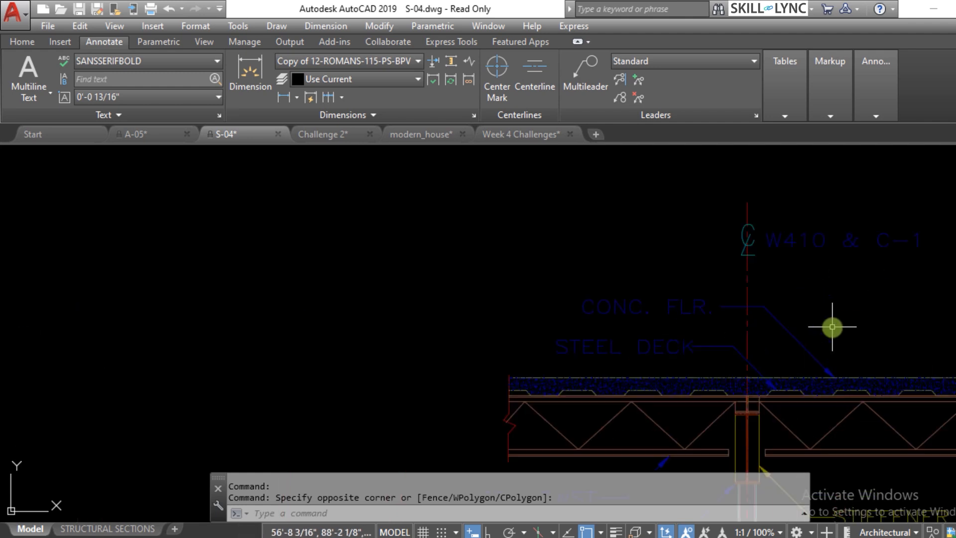
pyautogui.scroll(-3, 423, 405)
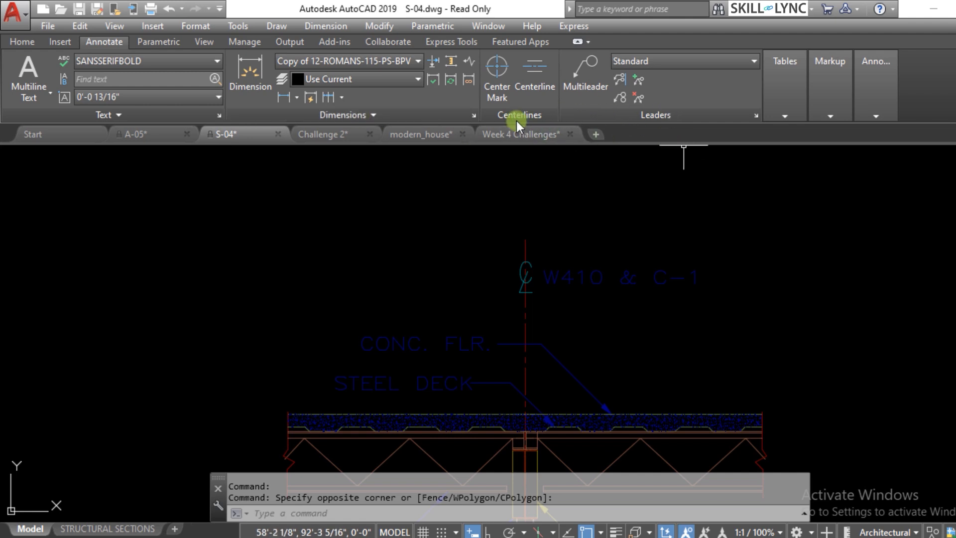
# - Review the available table, markup and annotation scaling tools for annotating the drawing
pyautogui.click(785, 117)
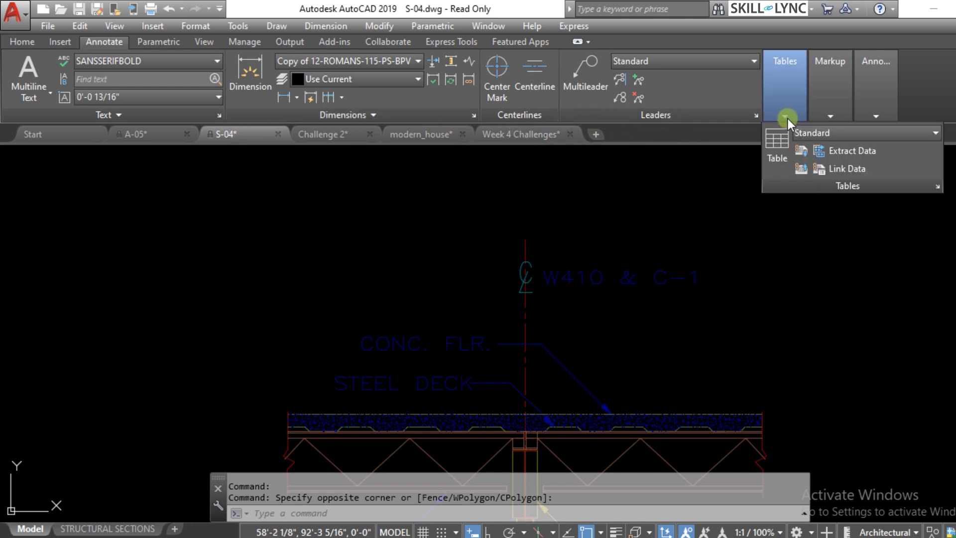
pyautogui.moveTo(874, 112)
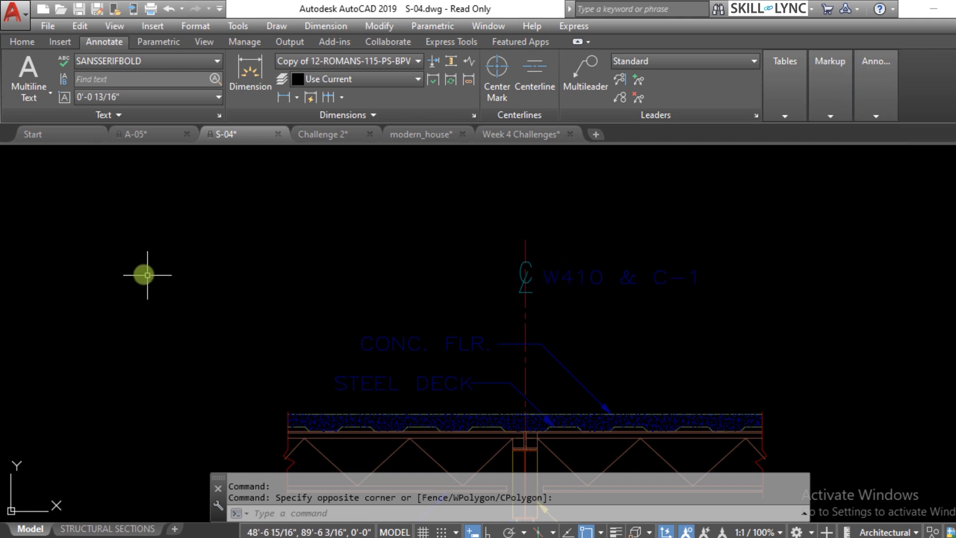
pyautogui.click(164, 244)
pyautogui.click(147, 274)
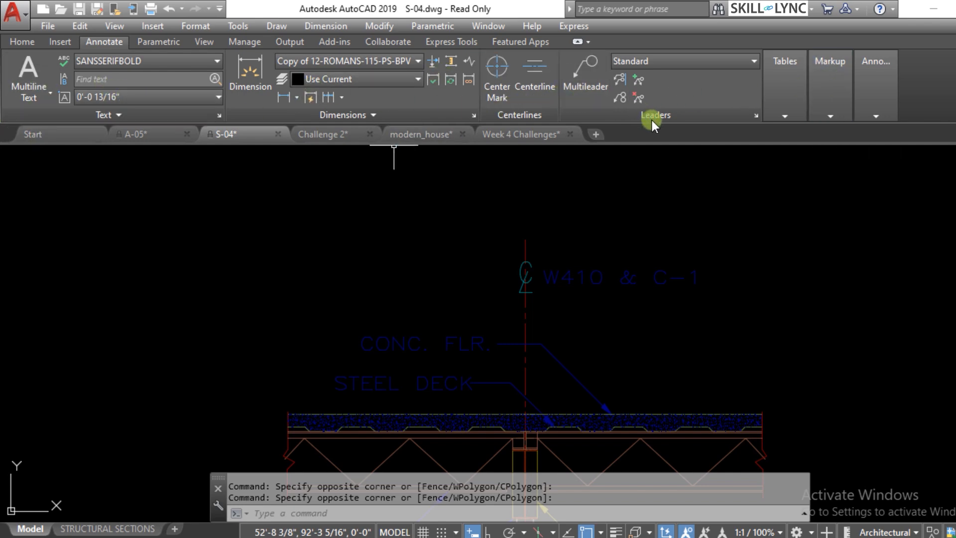
pyautogui.moveTo(780, 100)
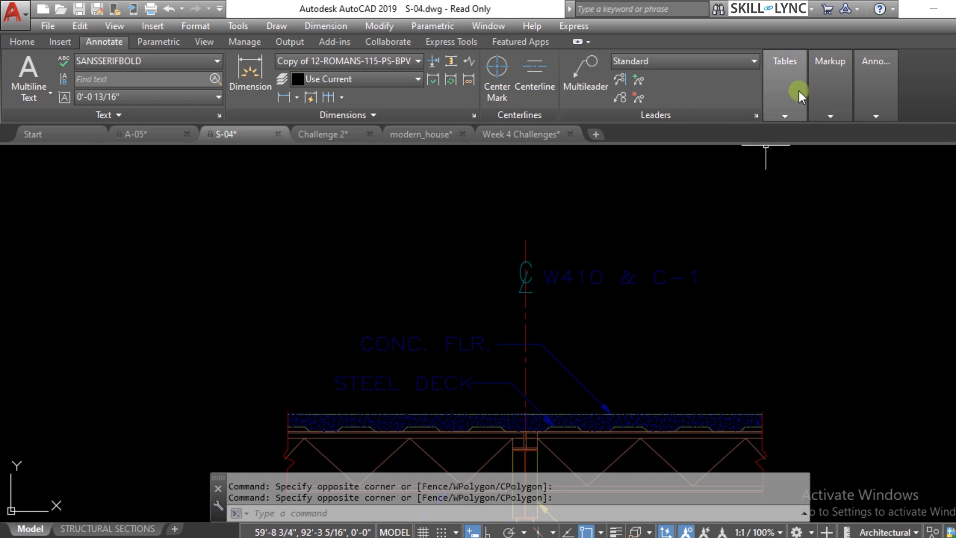
pyautogui.moveTo(830, 108)
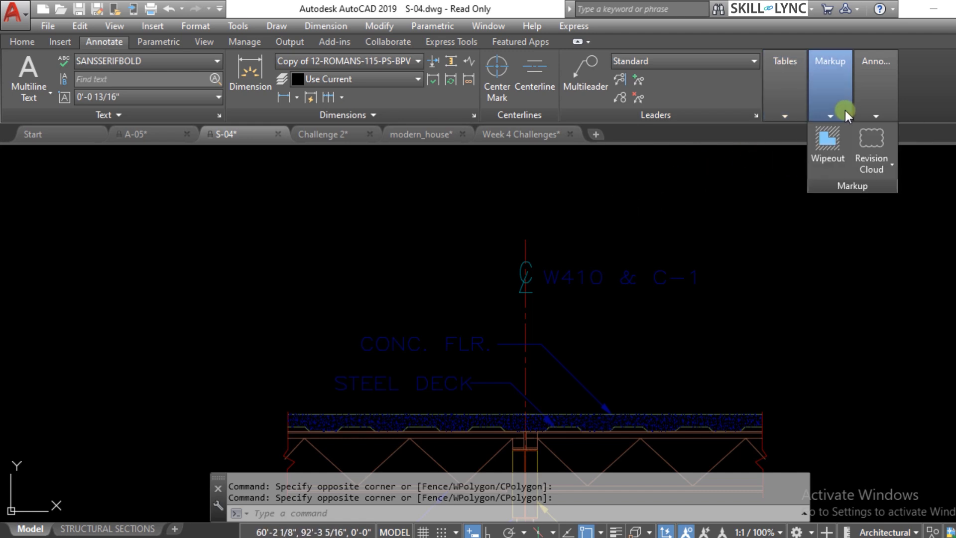
pyautogui.click(645, 226)
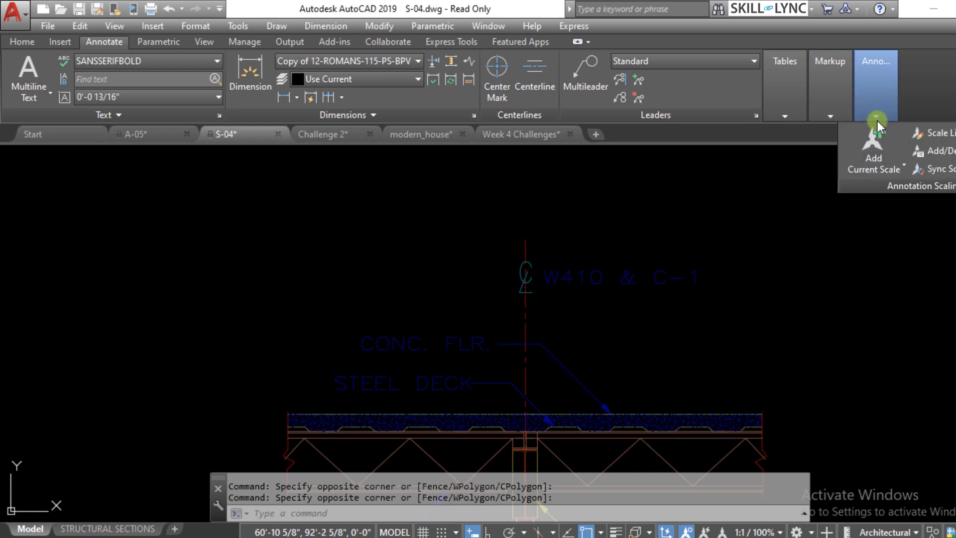
pyautogui.click(604, 243)
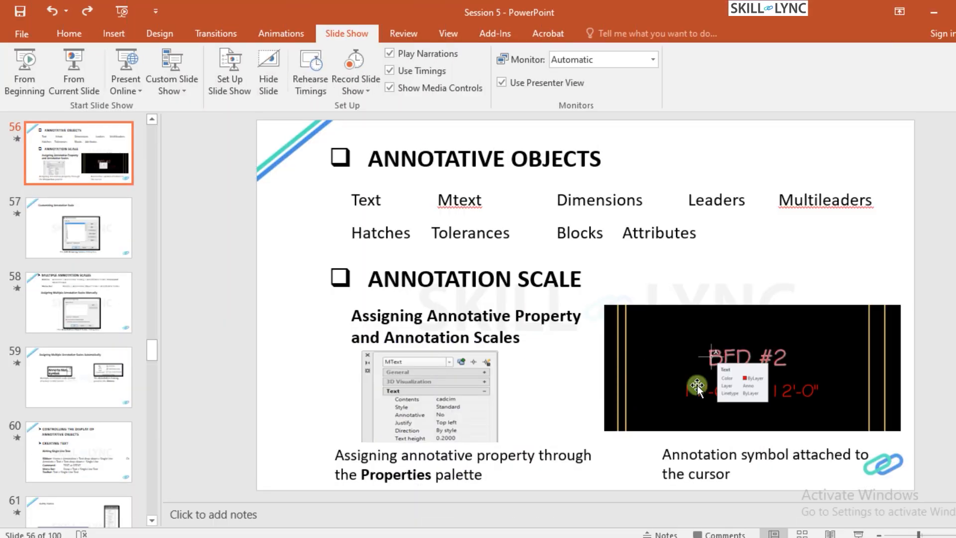
# - Present the PowerPoint slide on annotative objects and annotation scale, and return to the S-04 drawing in AutoCAD
pyautogui.click(72, 65)
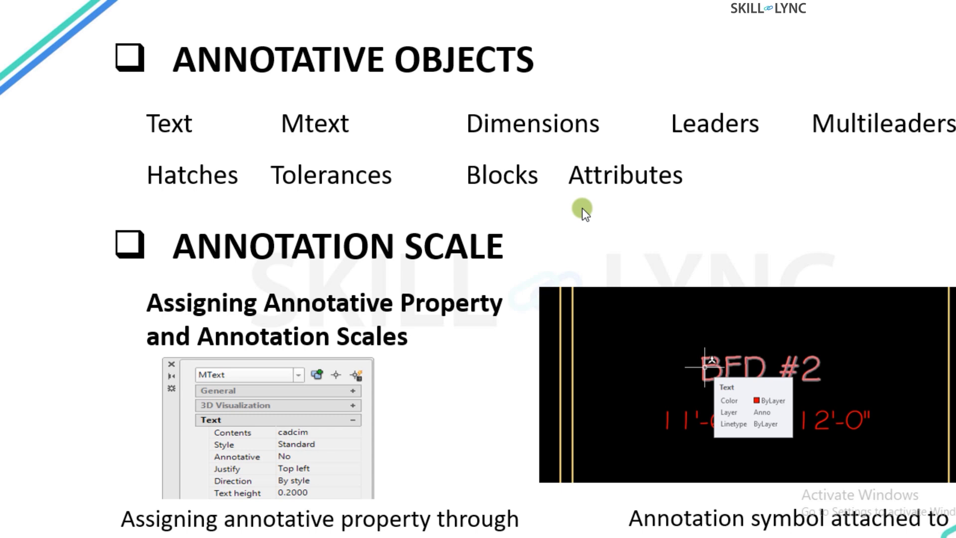
pyautogui.hotkey('alt', 'Tab')
pyautogui.hotkey('alt', 'Tab')
pyautogui.press('Escape')
pyautogui.press('Escape')
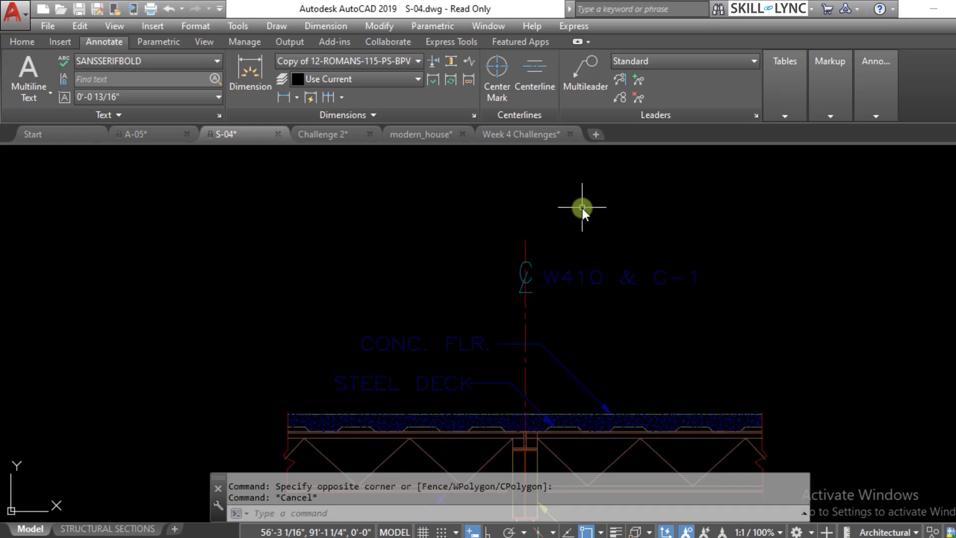
# - Look over the S-04 column section, and switch to the Challenge 2 drawing to examine its BED ROOM text labels
pyautogui.scroll(-3, 526, 219)
pyautogui.scroll(2, 565, 277)
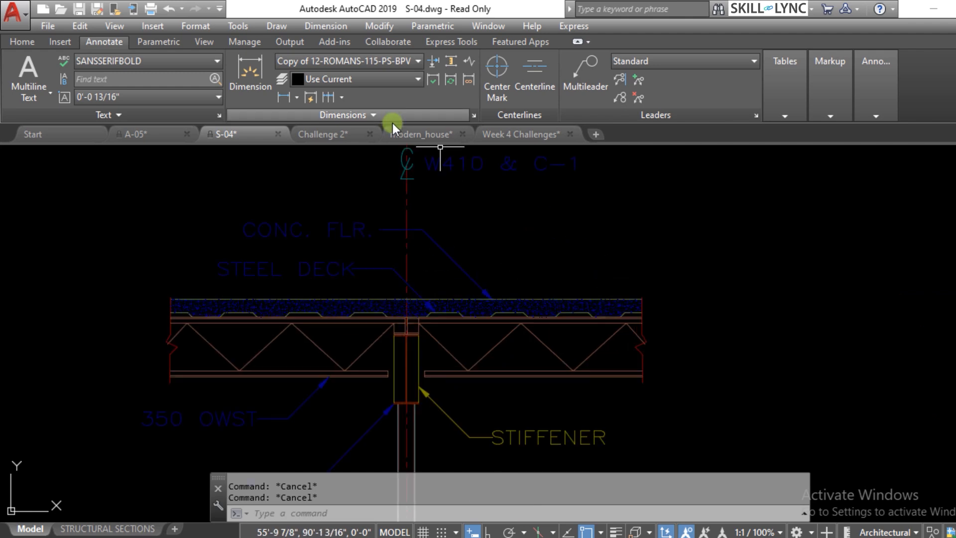
pyautogui.scroll(-5, 454, 199)
pyautogui.scroll(-2, 443, 281)
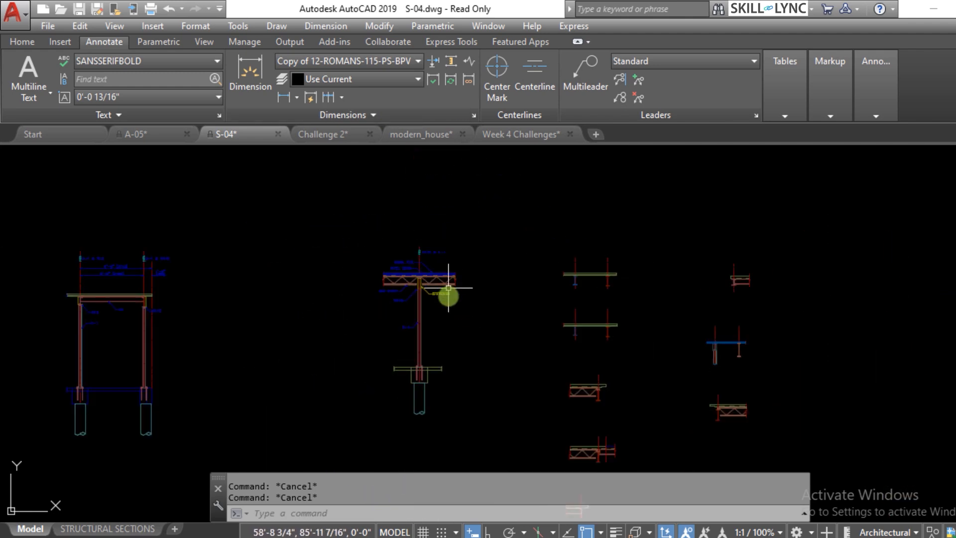
pyautogui.click(345, 131)
pyautogui.scroll(-5, 497, 294)
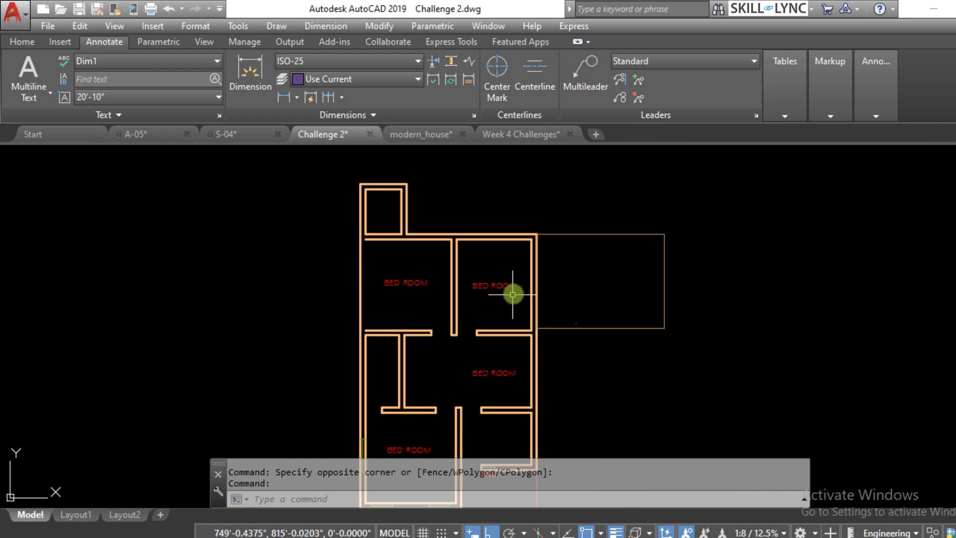
pyautogui.scroll(3, 518, 299)
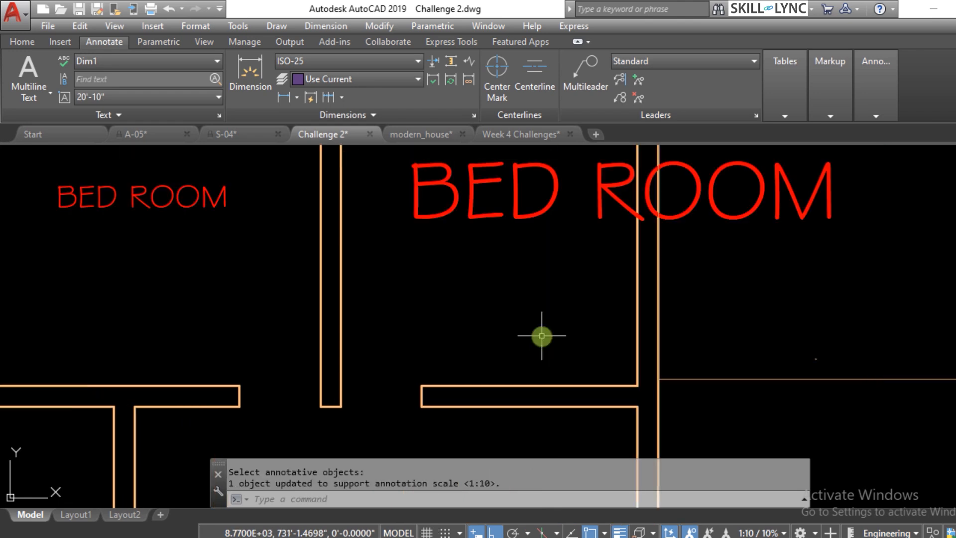
# - Return to the S-04 drawing and inspect the column section with the STIFFENER leader note
pyautogui.click(237, 133)
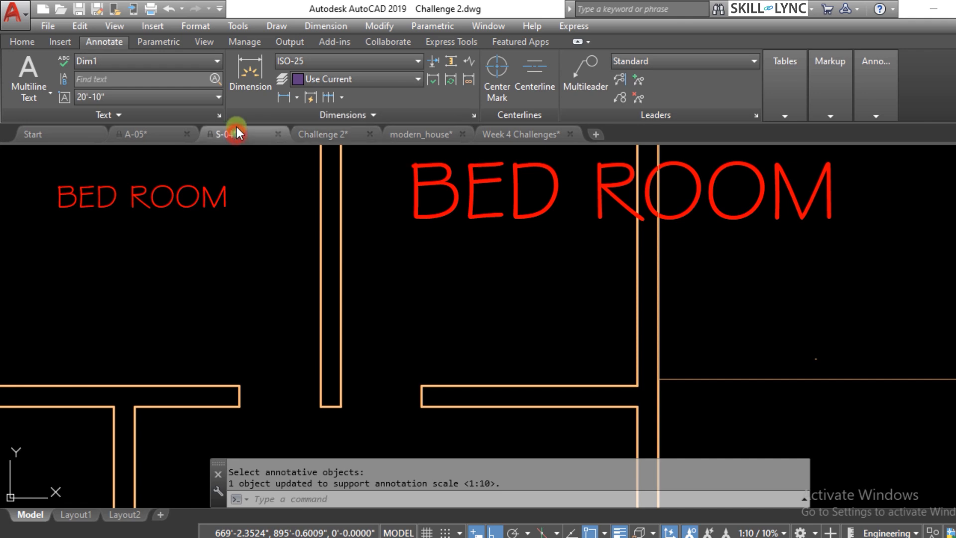
pyautogui.scroll(5, 400, 209)
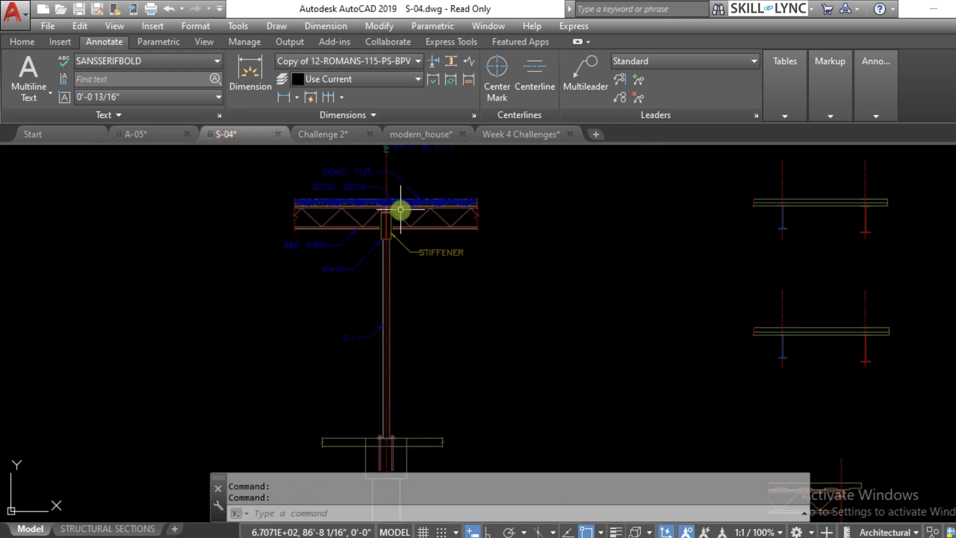
# - Look over the column section, and open the STRUCTURAL SECTIONS layout to view the full S-04 sheet
pyautogui.scroll(-2, 401, 209)
pyautogui.scroll(3, 491, 224)
pyautogui.scroll(-1, 453, 286)
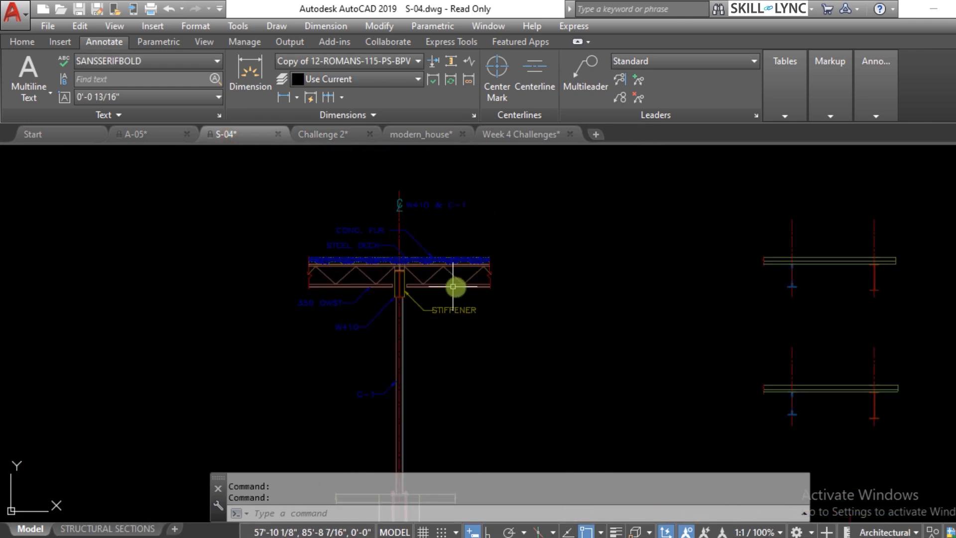
pyautogui.scroll(2, 514, 274)
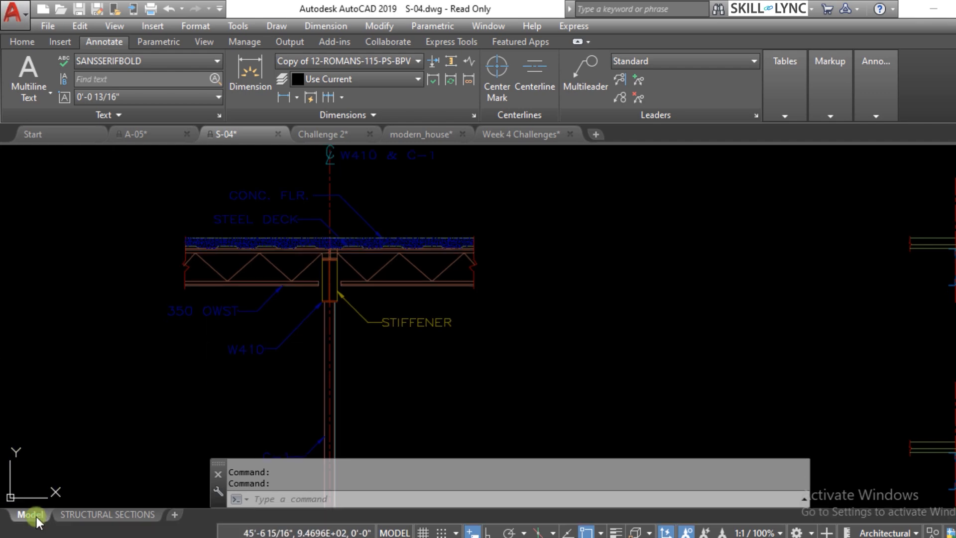
pyautogui.click(82, 512)
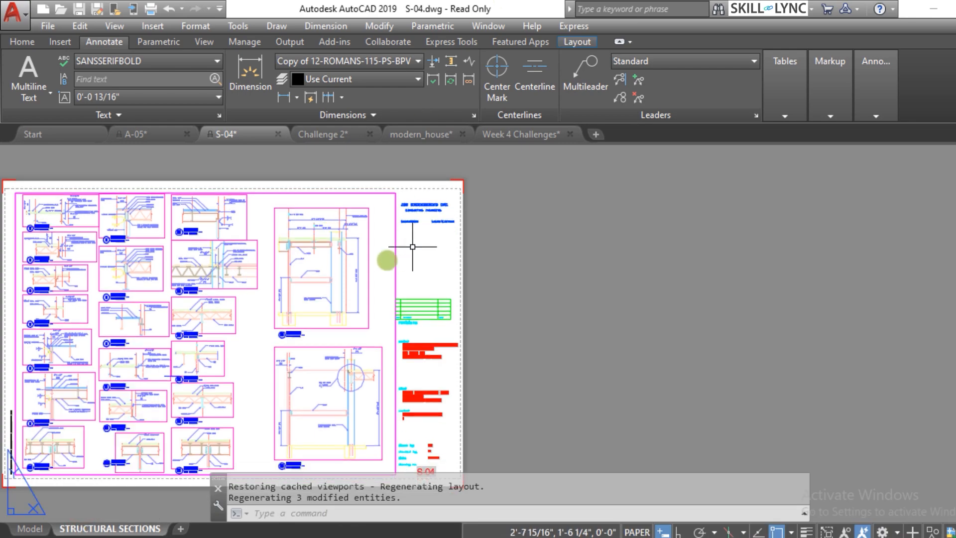
pyautogui.scroll(5, 327, 309)
pyautogui.scroll(-8, 553, 266)
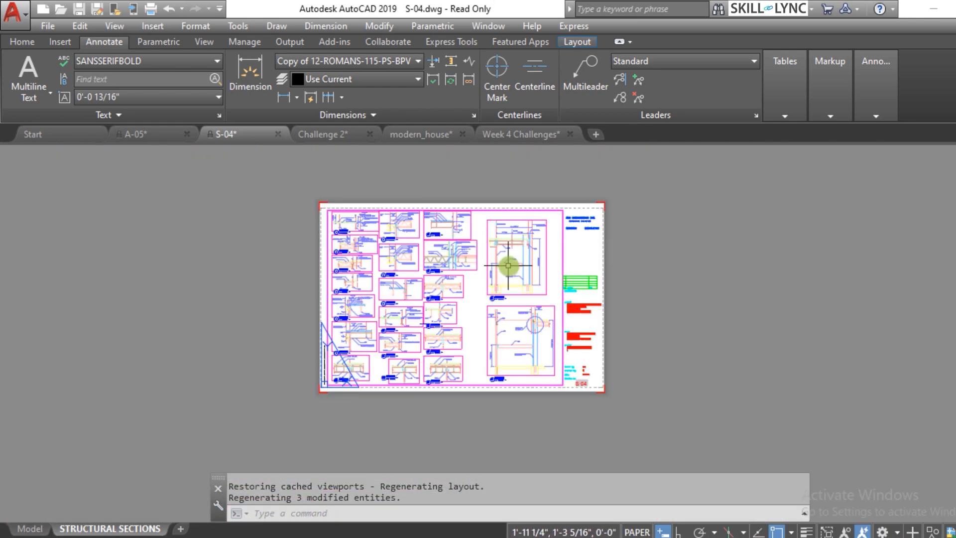
pyautogui.scroll(2, 367, 244)
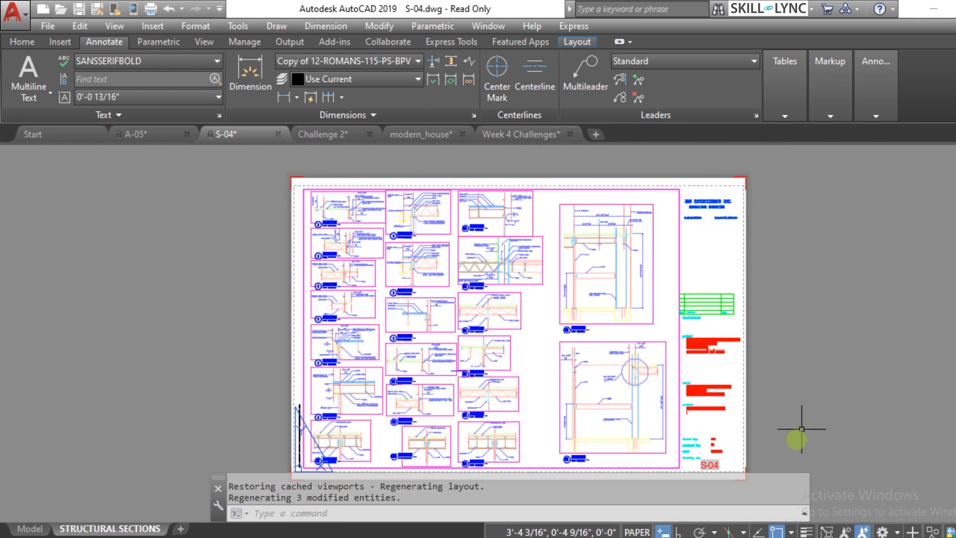
pyautogui.doubleClick(437, 286)
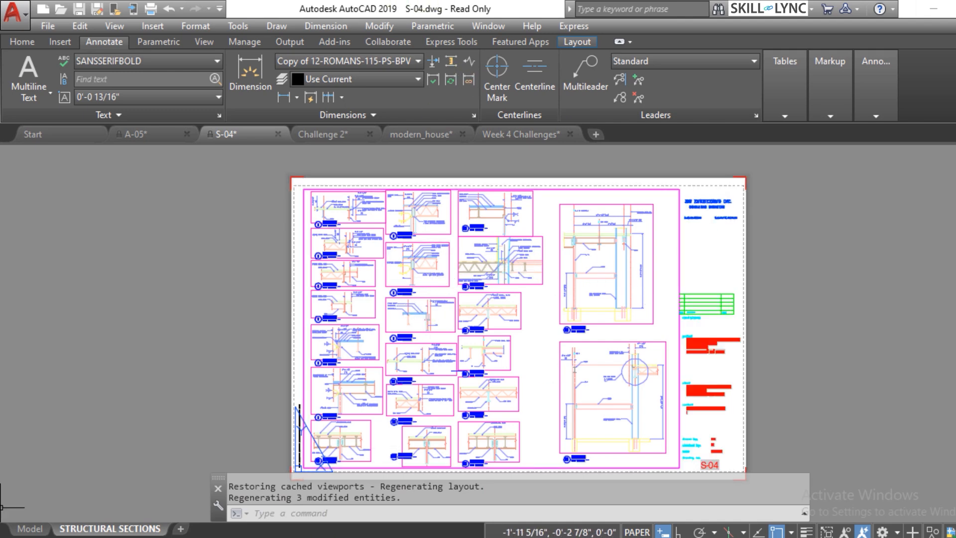
# - Return to model space and examine the leader notes around the column section's floor and joist connection
pyautogui.click(30, 529)
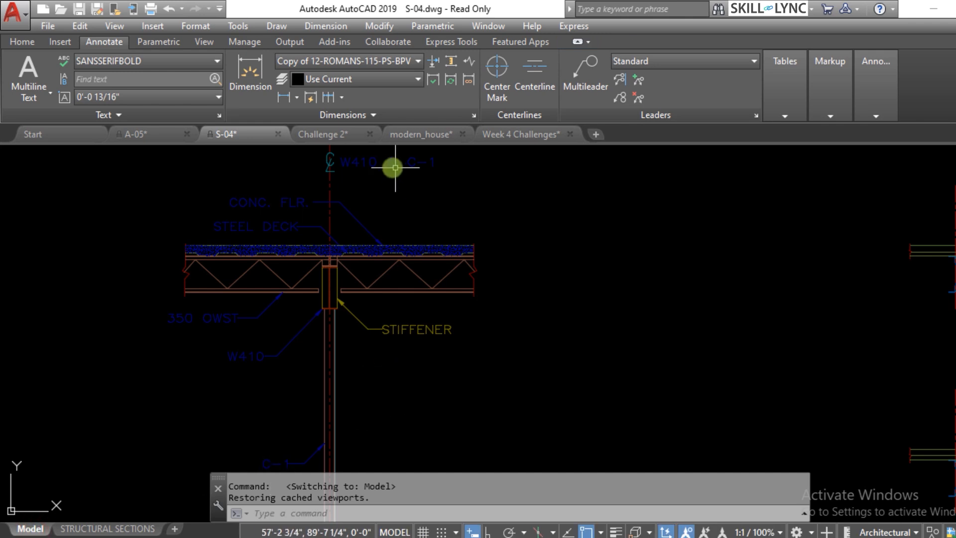
pyautogui.scroll(2, 364, 221)
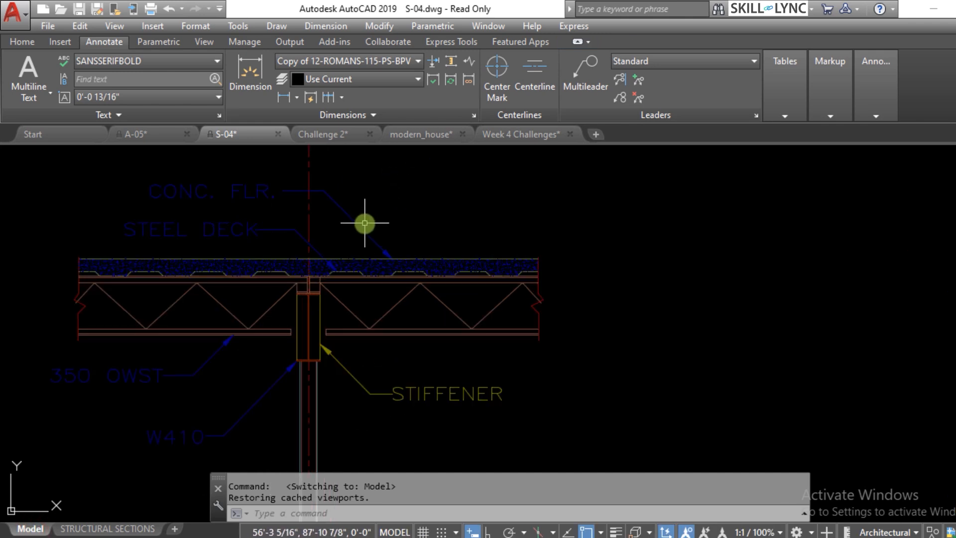
pyautogui.scroll(-5, 365, 223)
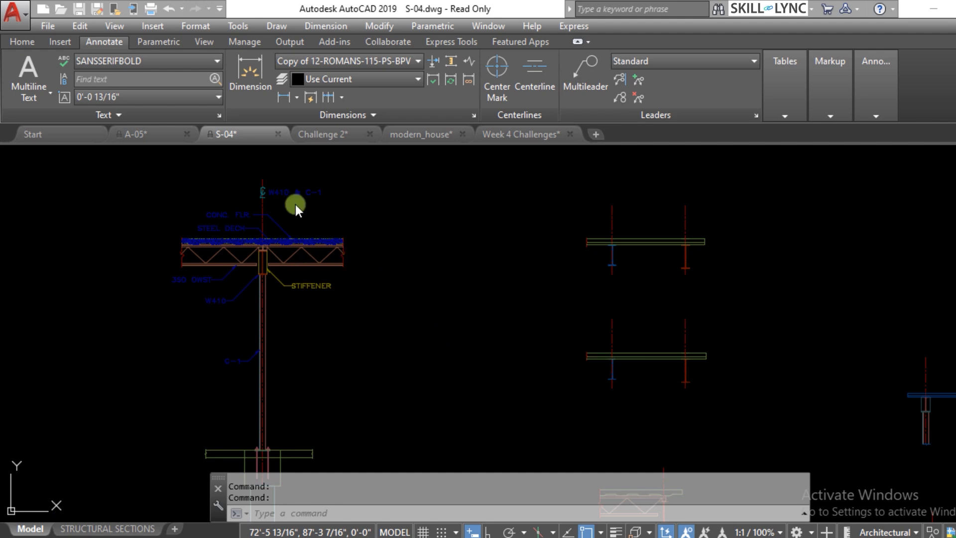
# - Open the STRUCTURAL SECTIONS layout again and look over its numbered section viewports and title block
pyautogui.click(107, 529)
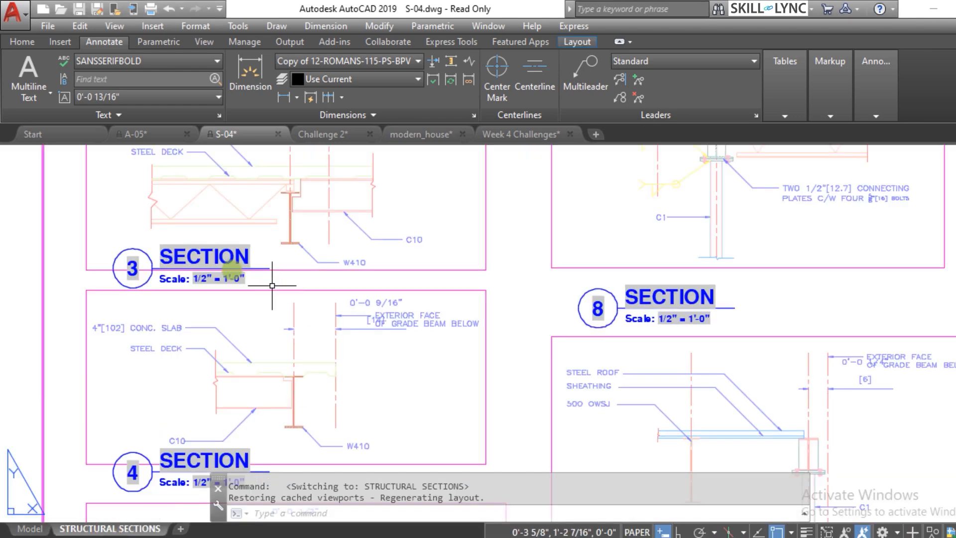
pyautogui.scroll(-5, 278, 318)
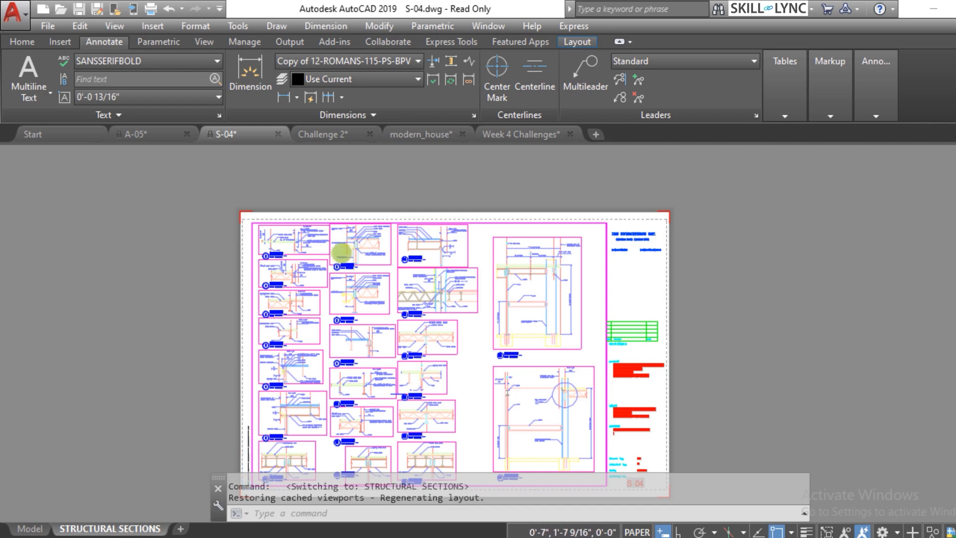
pyautogui.scroll(6, 328, 249)
pyautogui.scroll(-2, 224, 251)
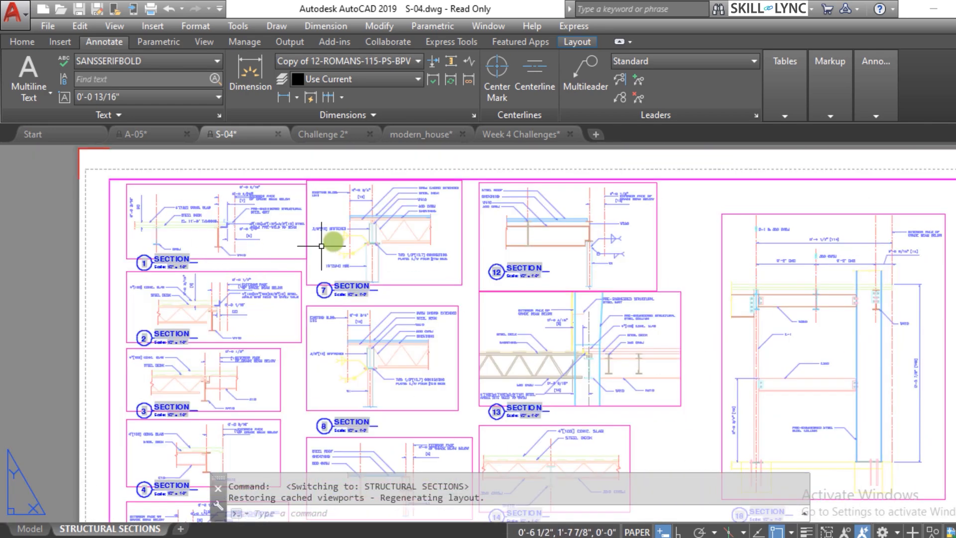
pyautogui.scroll(-3, 592, 291)
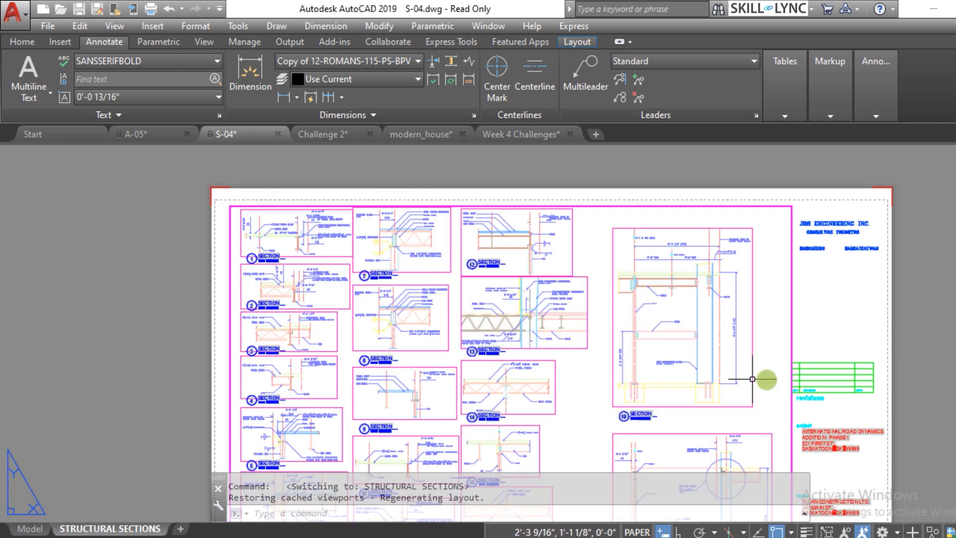
pyautogui.scroll(3, 721, 367)
pyautogui.scroll(-3, 721, 367)
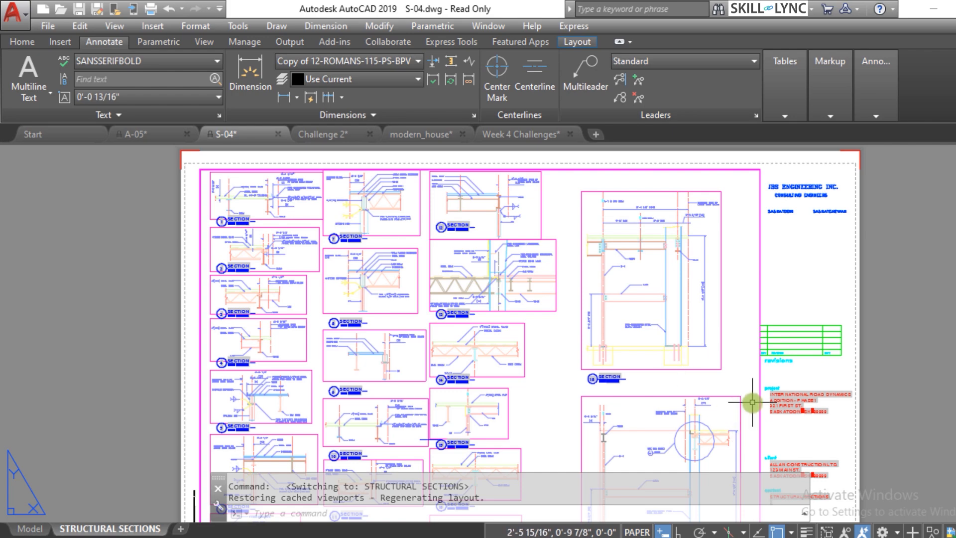
# - Examine the titles, scale labels and annotations of sections 14 and 15 on the sheet
pyautogui.scroll(-2, 745, 405)
pyautogui.scroll(3, 577, 424)
pyautogui.scroll(4, 577, 424)
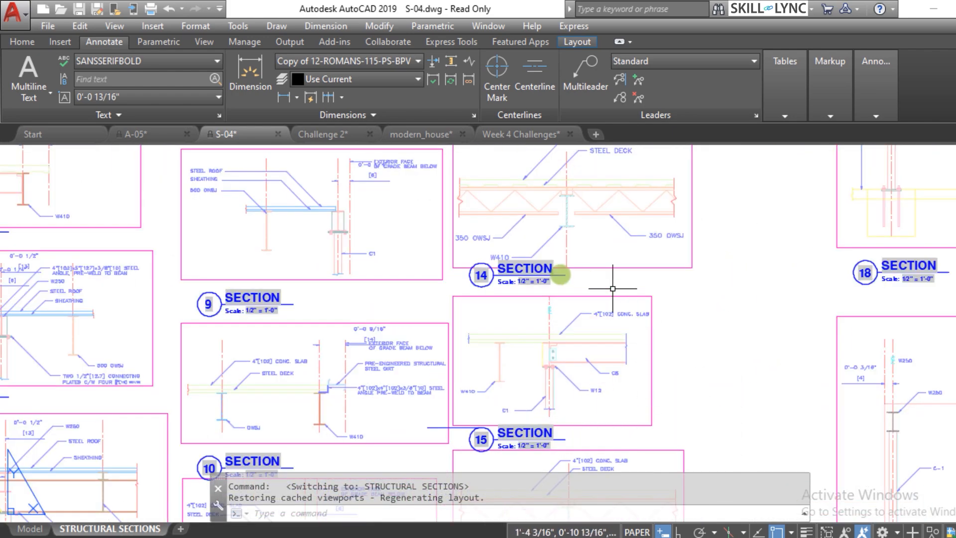
pyautogui.scroll(-2, 438, 300)
pyautogui.scroll(2, 482, 284)
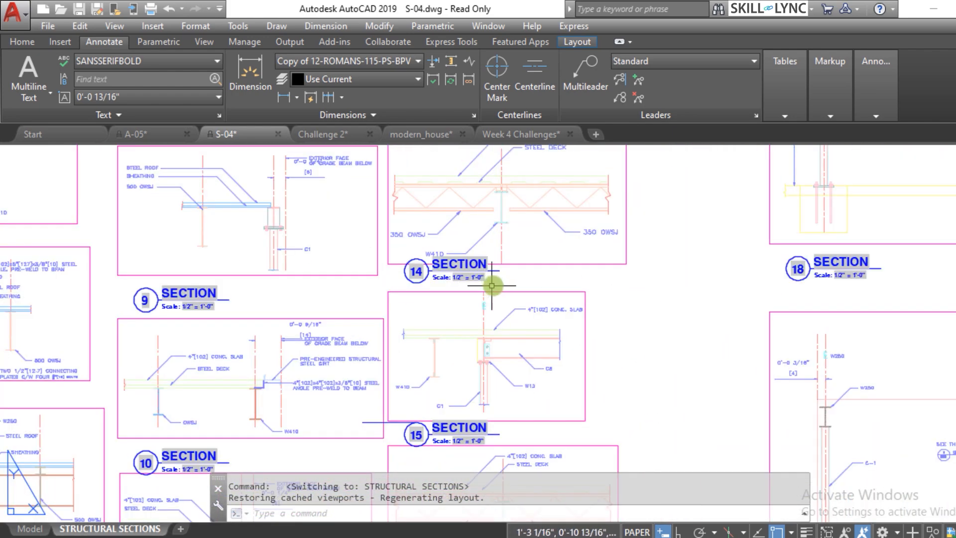
pyautogui.scroll(-4, 423, 301)
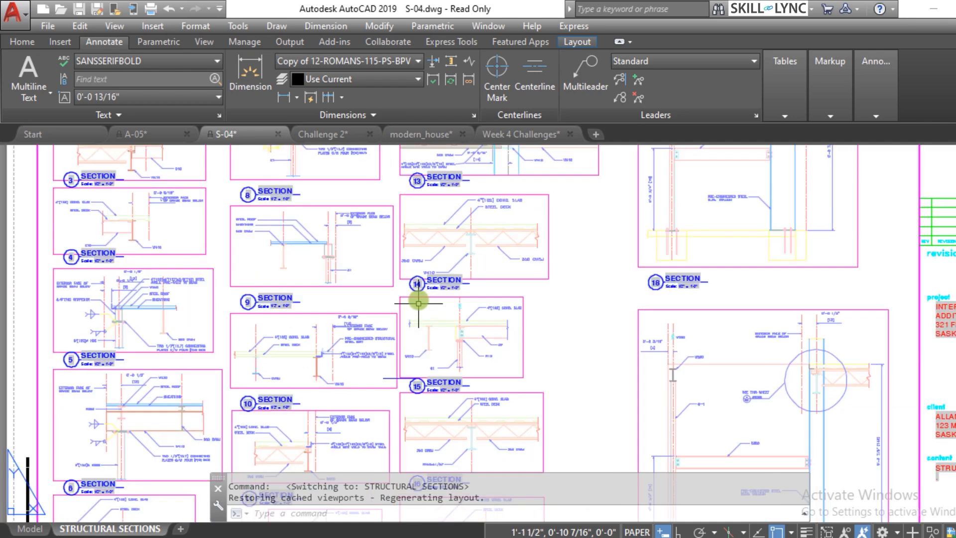
pyautogui.scroll(-1, 625, 395)
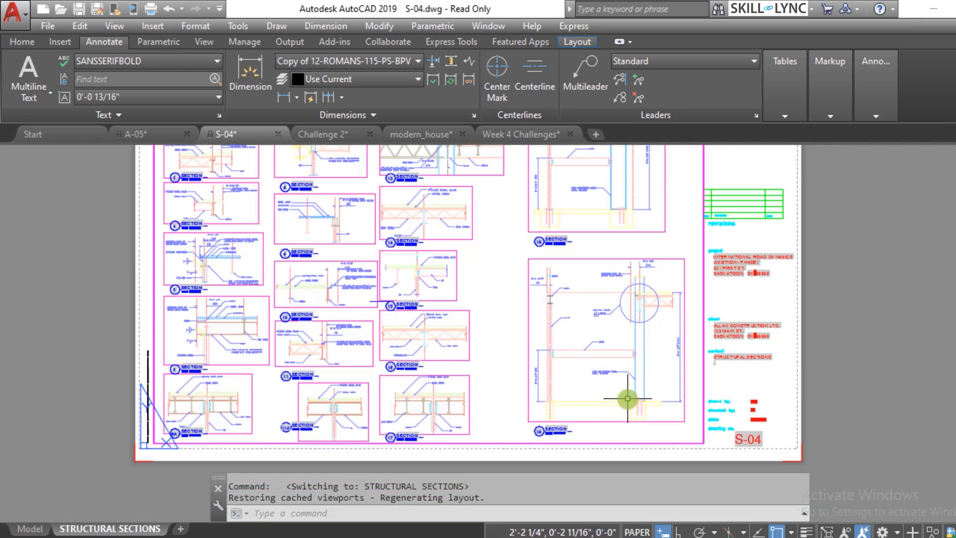
# - Compare the annotations of the large section 19 with those of the smaller sections 5 and 6
pyautogui.scroll(5, 610, 416)
pyautogui.scroll(1, 524, 438)
pyautogui.scroll(-7, 544, 421)
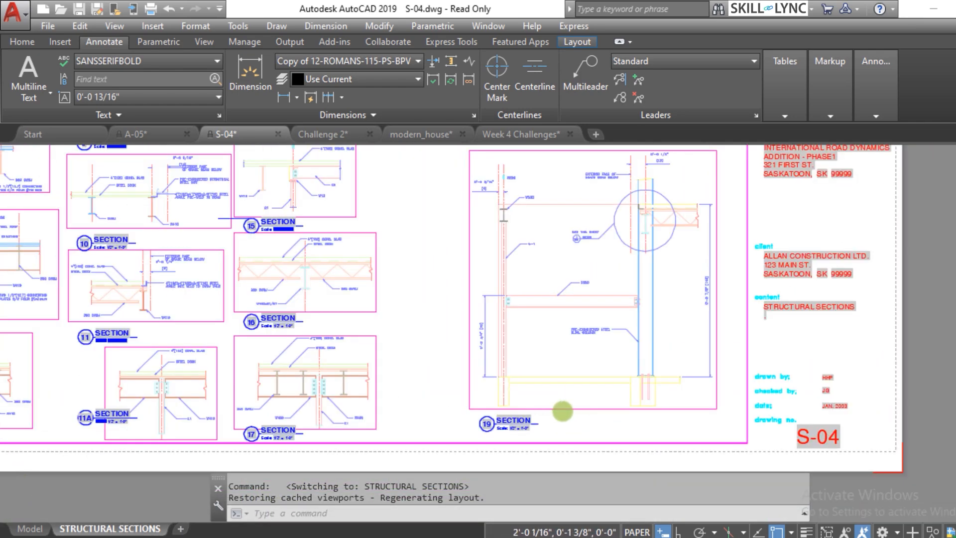
pyautogui.scroll(5, 373, 358)
pyautogui.scroll(1, 378, 358)
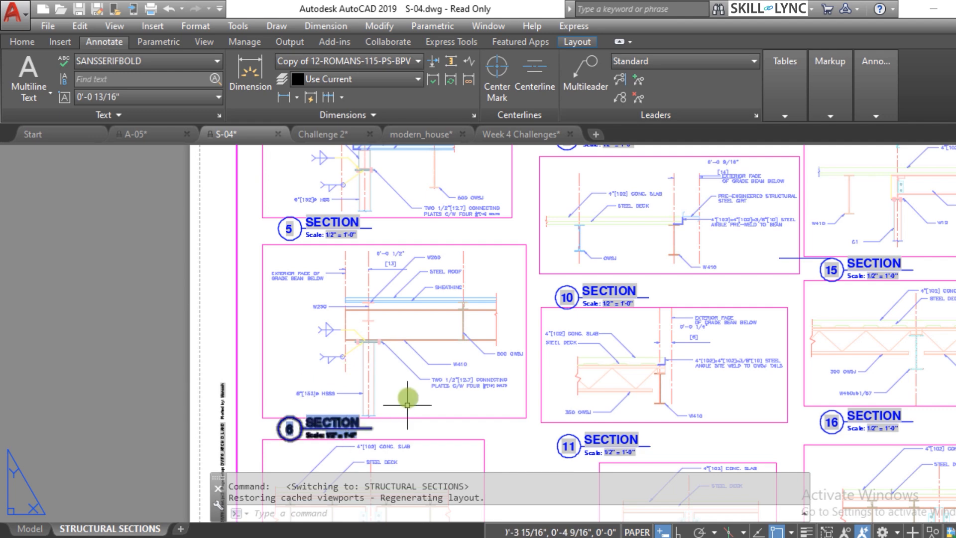
pyautogui.scroll(-1, 428, 358)
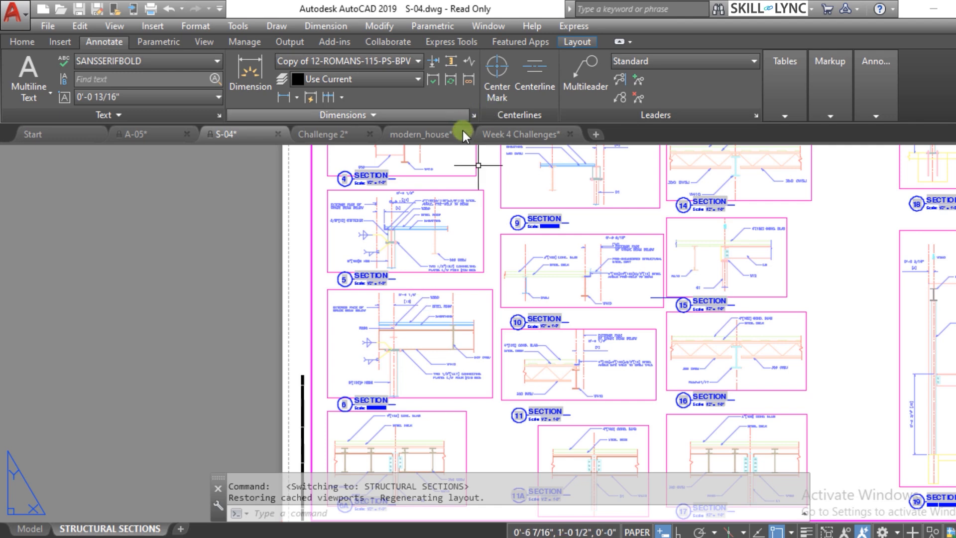
# - Switch to the Week 4 Challenges drawing's model space and view the floor plan's bedroom labels and dimensions
pyautogui.click(502, 137)
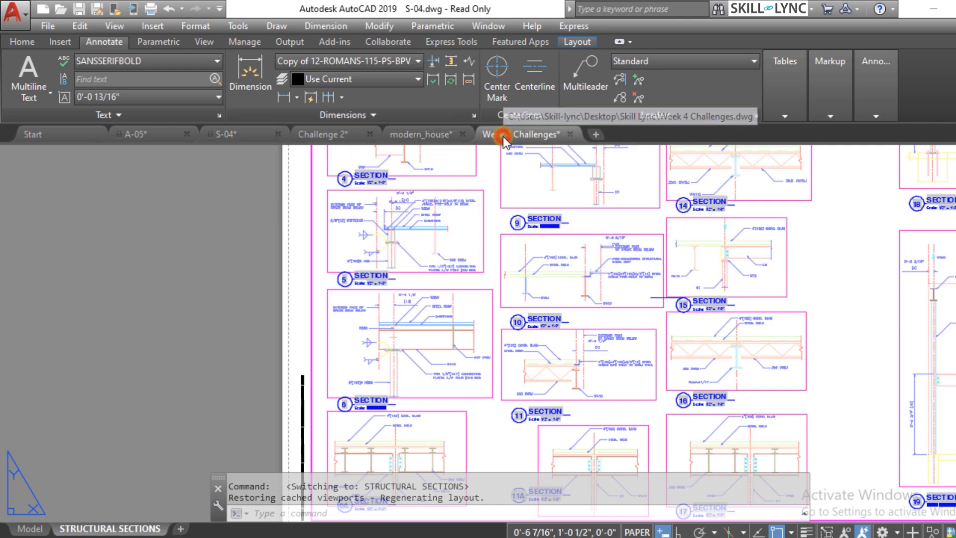
pyautogui.click(18, 519)
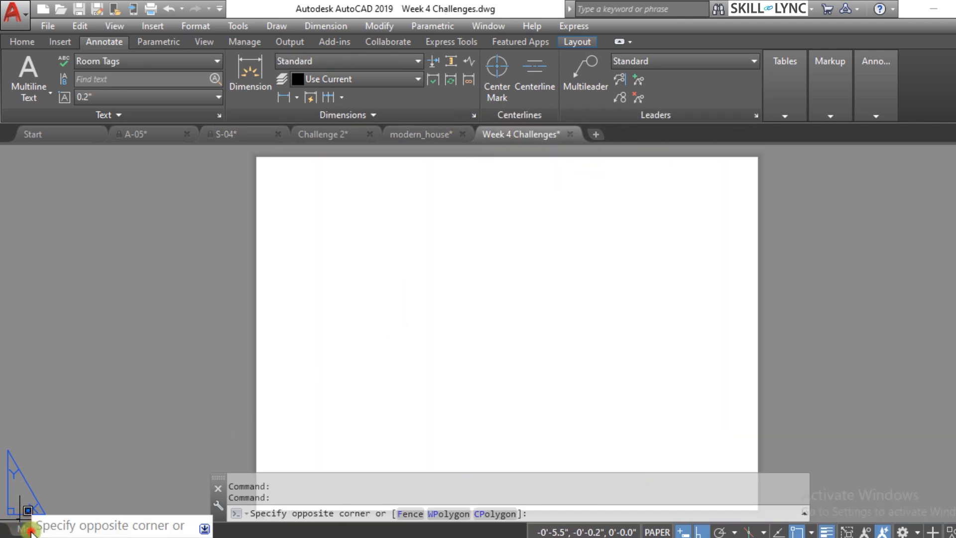
pyautogui.click(75, 446)
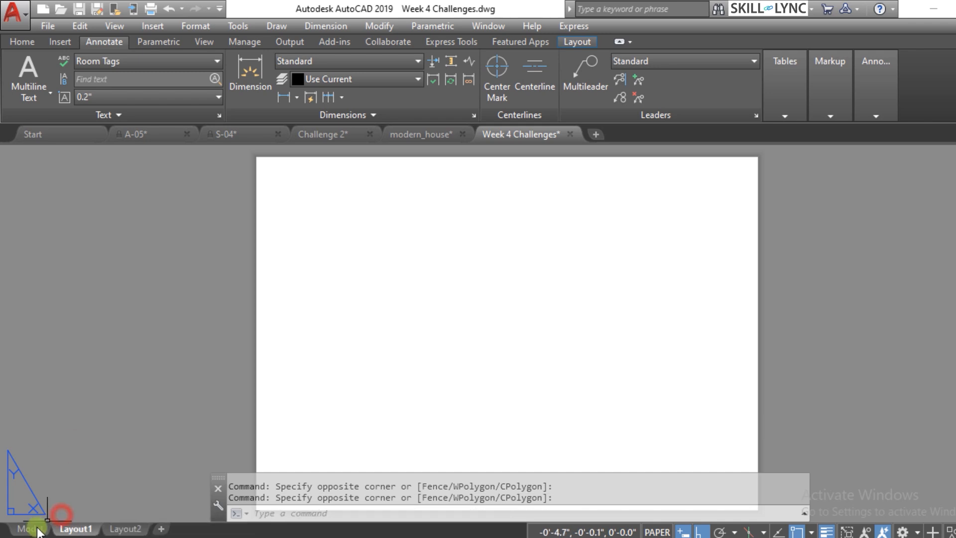
pyautogui.click(30, 529)
pyautogui.scroll(3, 426, 317)
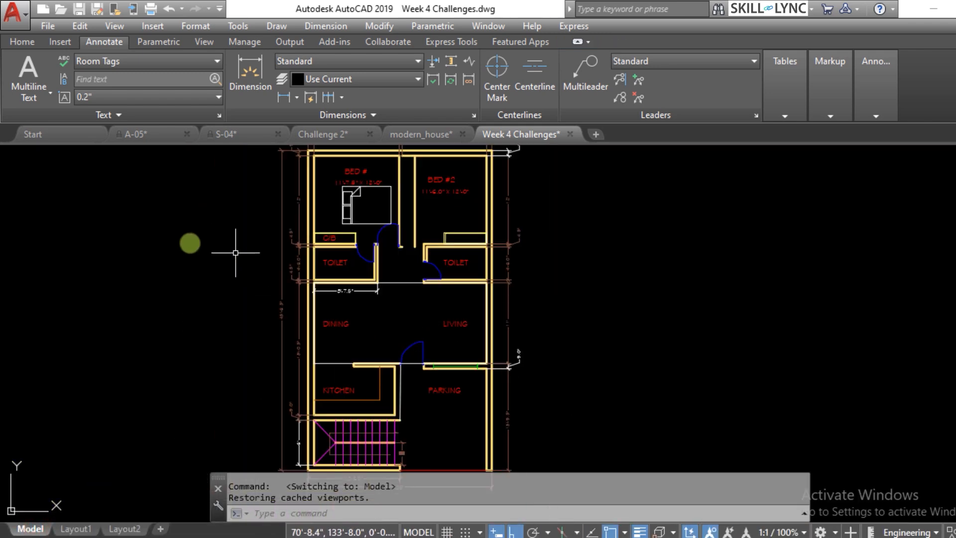
pyautogui.scroll(-3, 418, 254)
pyautogui.scroll(2, 441, 209)
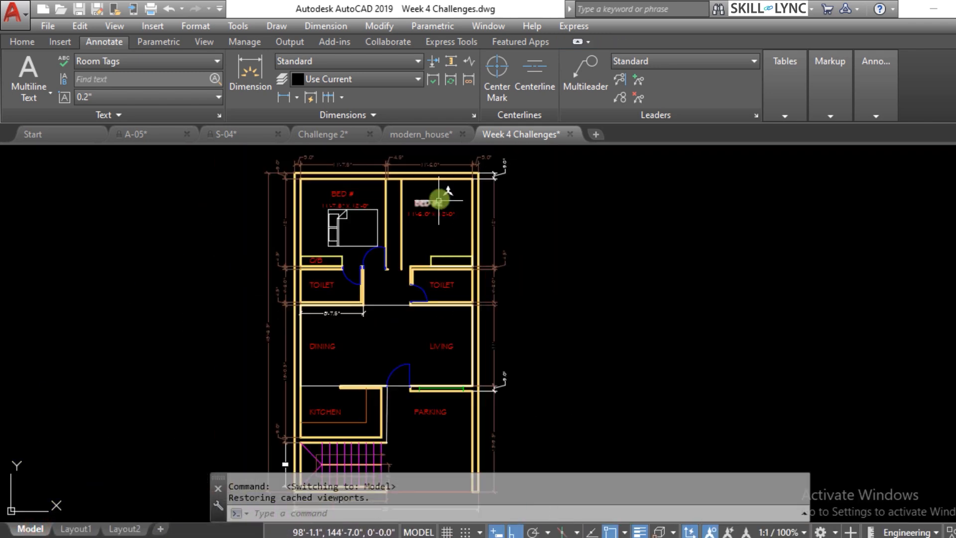
pyautogui.scroll(2, 512, 209)
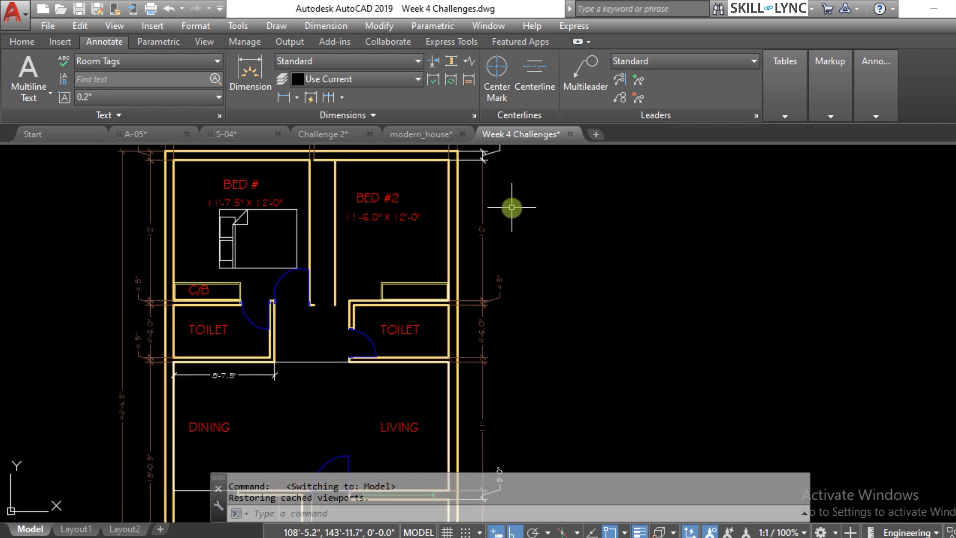
# - Select the vertical dimension beside BED #2 and the room's size text in turn, clearing each selection
pyautogui.click(512, 208)
pyautogui.click(470, 239)
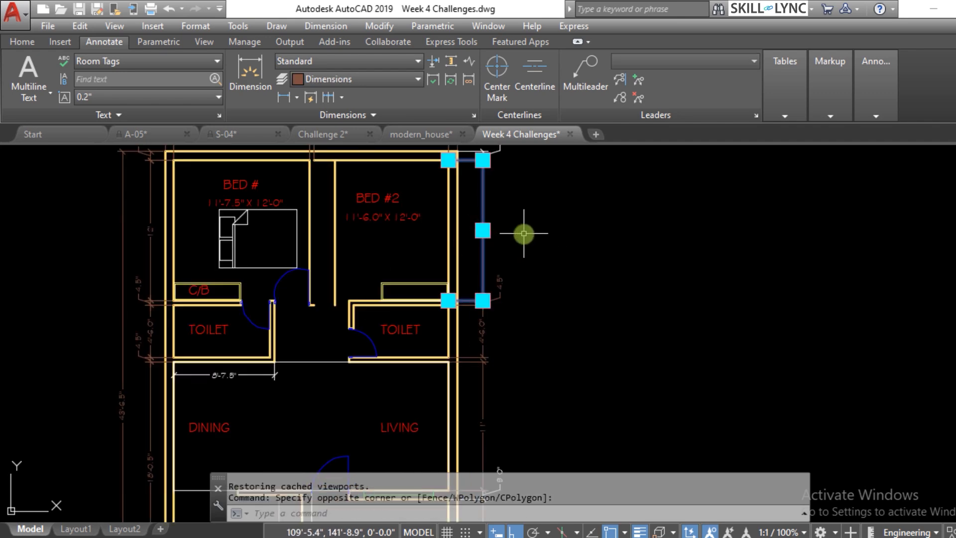
pyautogui.press('Escape')
pyautogui.click(381, 217)
pyautogui.press('Escape')
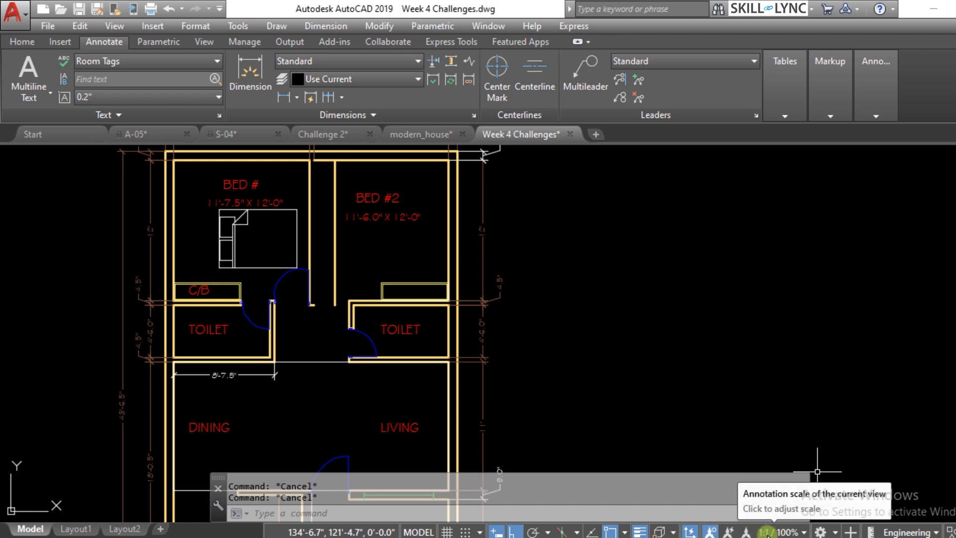
# - Review the available annotation scales and set the current view's annotation scale to 1/16" = 1'-0"
pyautogui.click(804, 530)
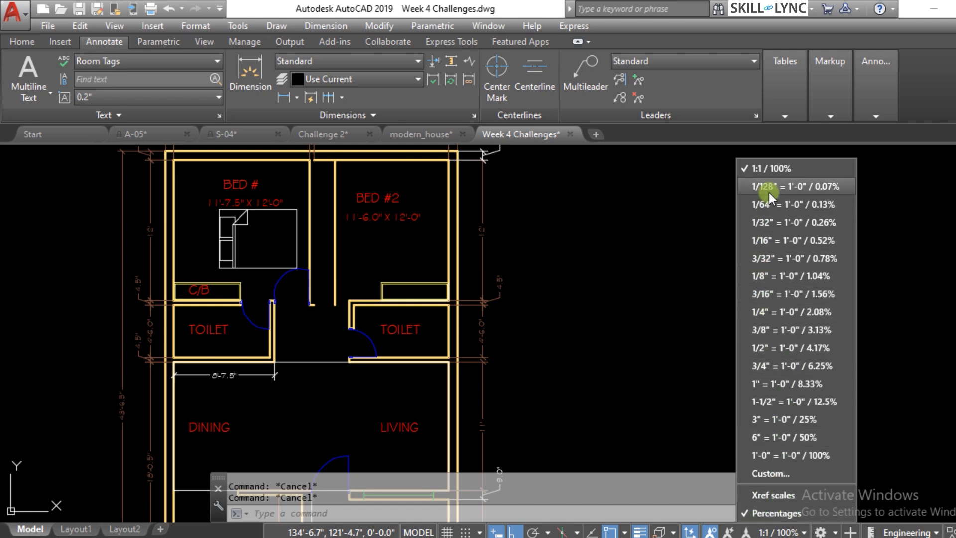
pyautogui.click(670, 341)
pyautogui.click(646, 363)
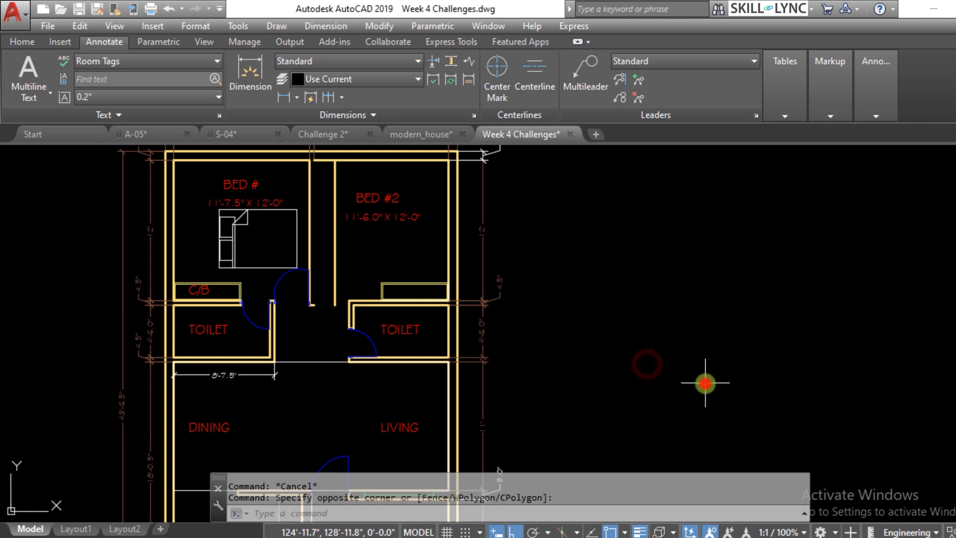
pyautogui.click(803, 532)
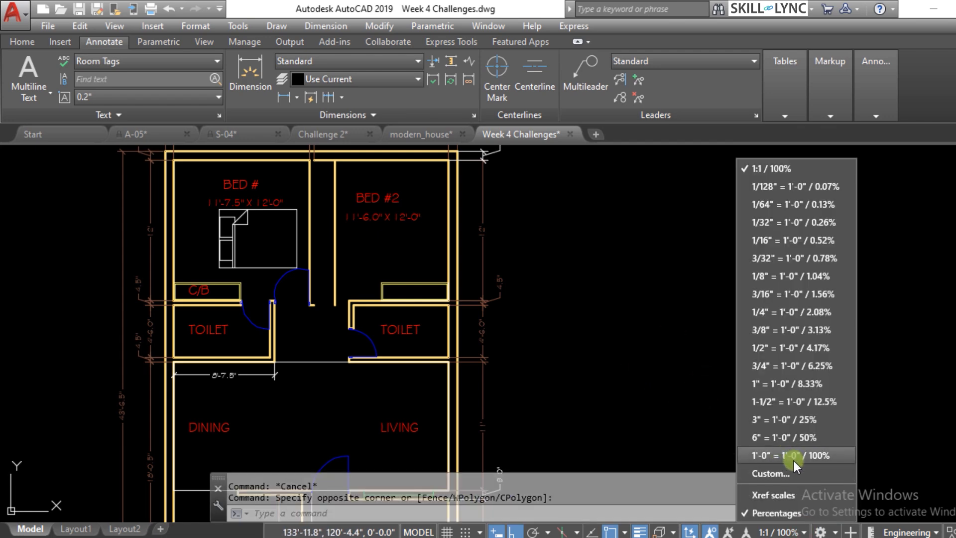
pyautogui.click(788, 242)
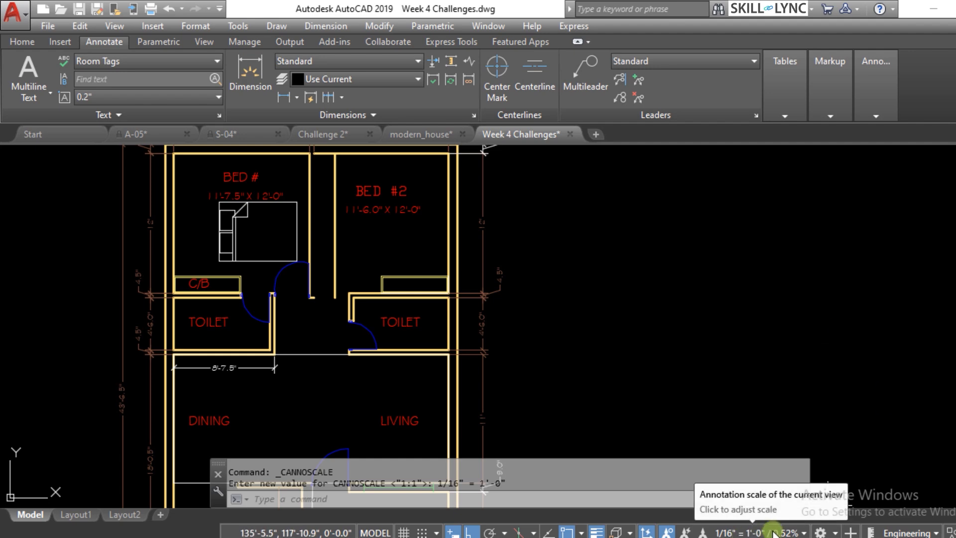
# - Add a custom 1:100 scale with 1 paper unit equal to 100 drawing units and make it the current view's annotation scale
pyautogui.click(803, 533)
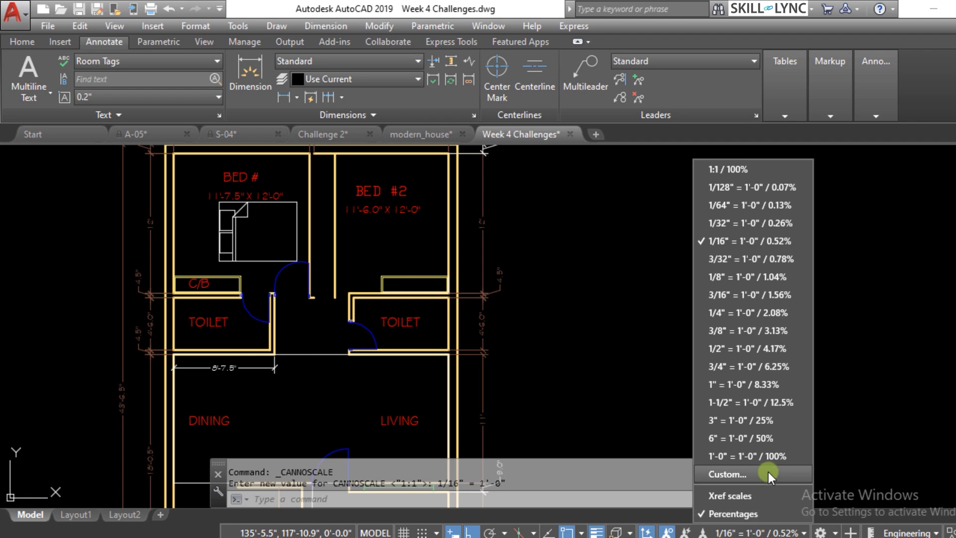
pyautogui.click(769, 471)
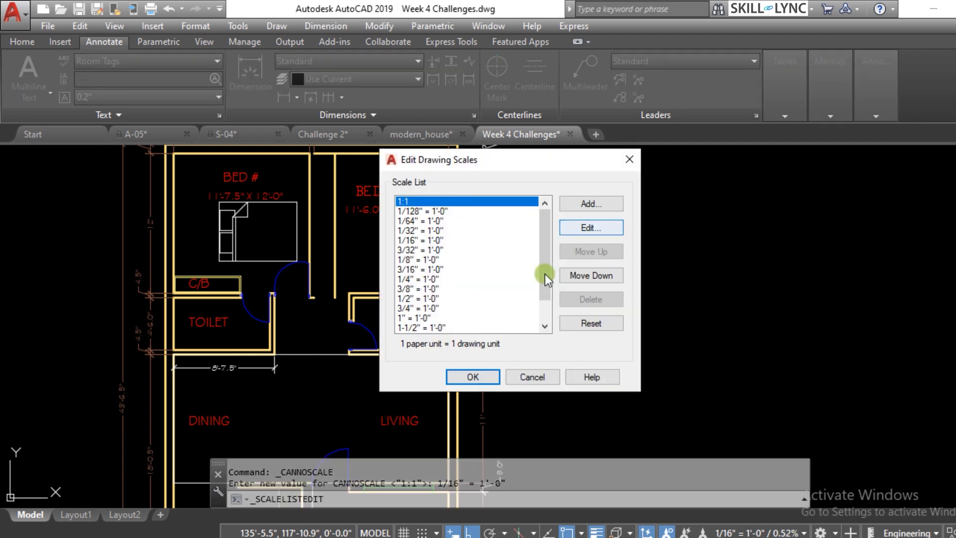
pyautogui.scroll(-1, 497, 285)
pyautogui.scroll(1, 497, 281)
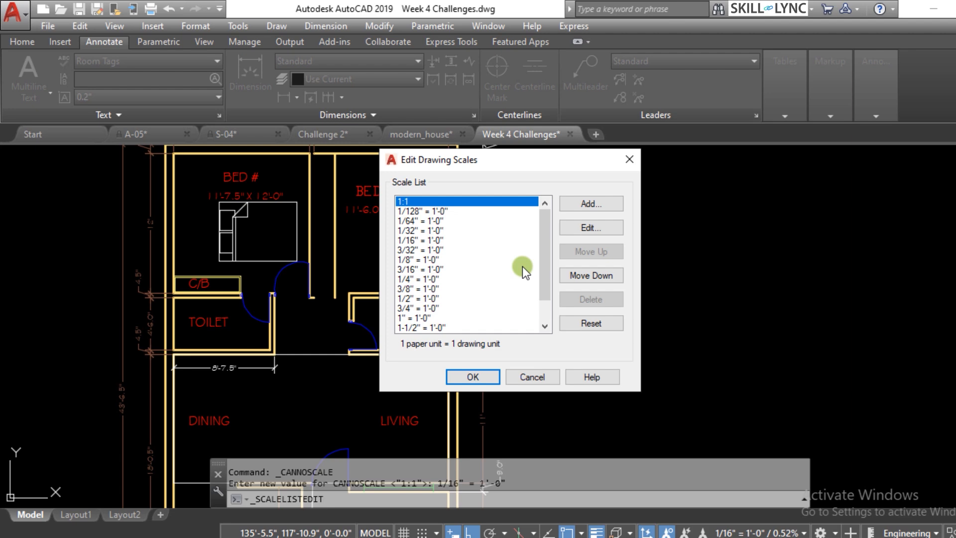
pyautogui.click(582, 204)
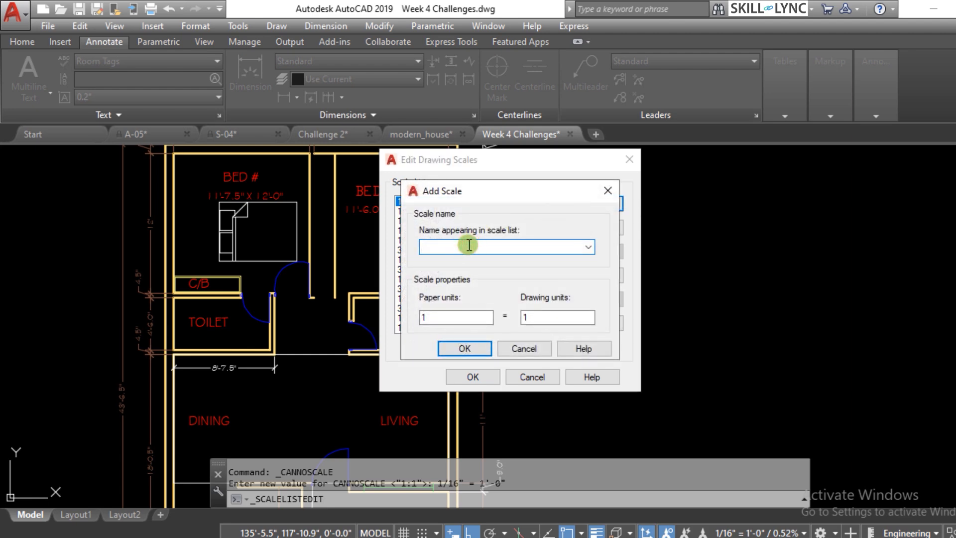
pyautogui.click(468, 246)
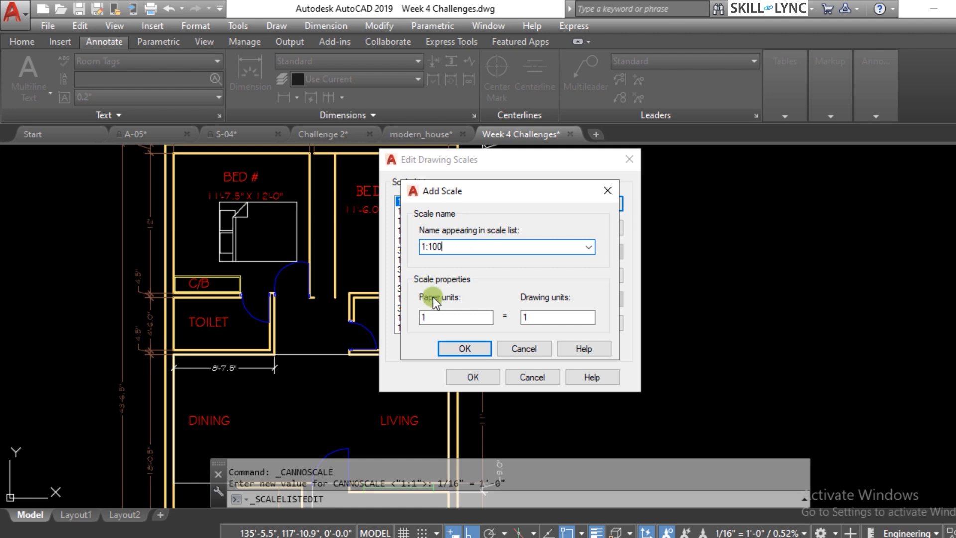
pyautogui.doubleClick(447, 314)
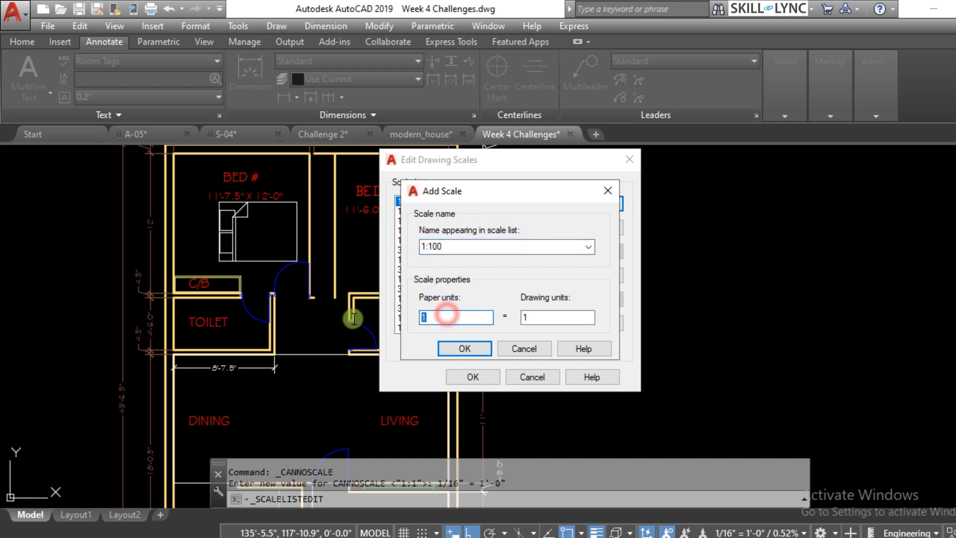
pyautogui.click(539, 314)
pyautogui.write('00')
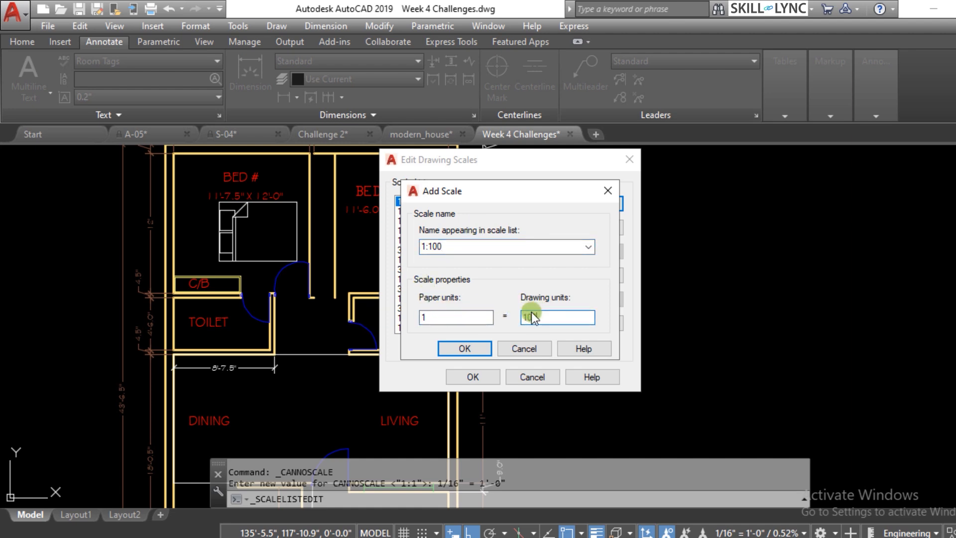
pyautogui.click(475, 349)
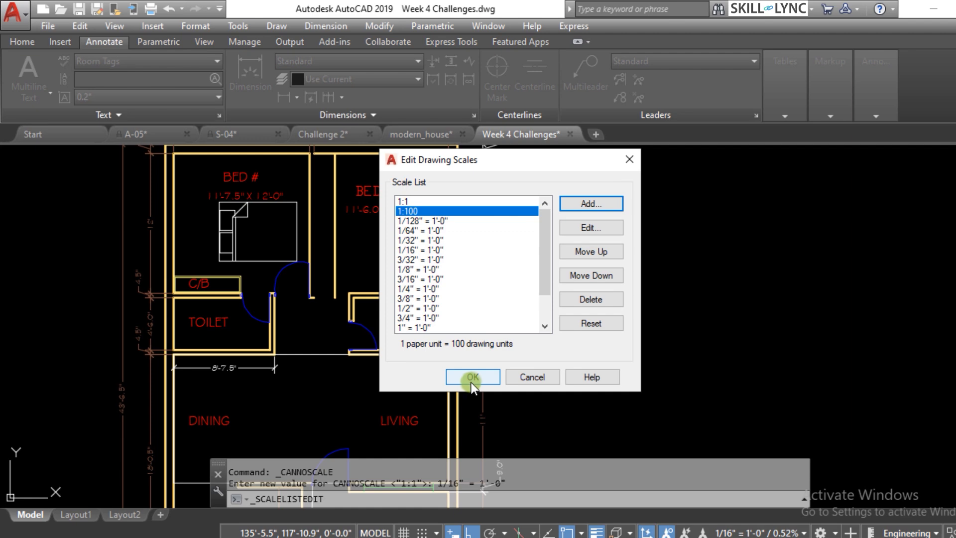
pyautogui.click(473, 377)
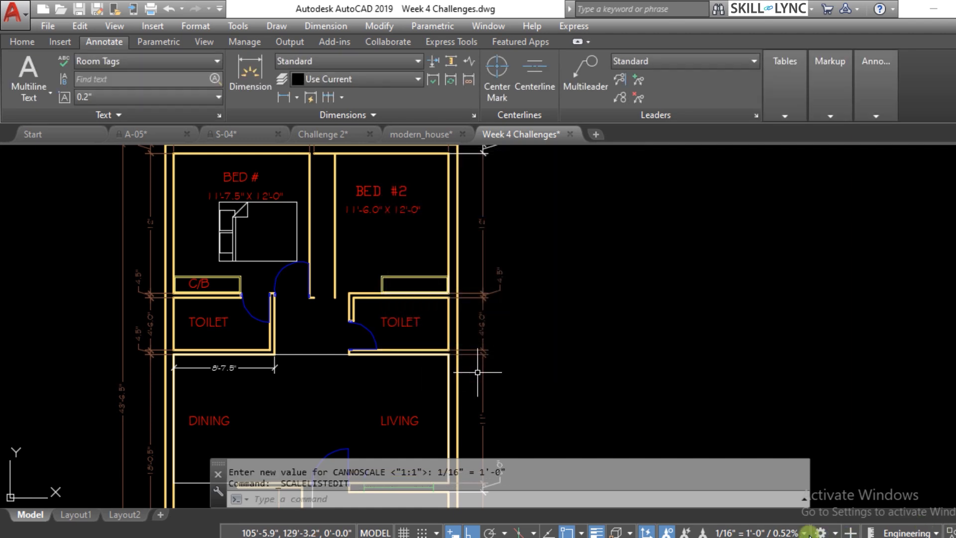
pyautogui.click(799, 531)
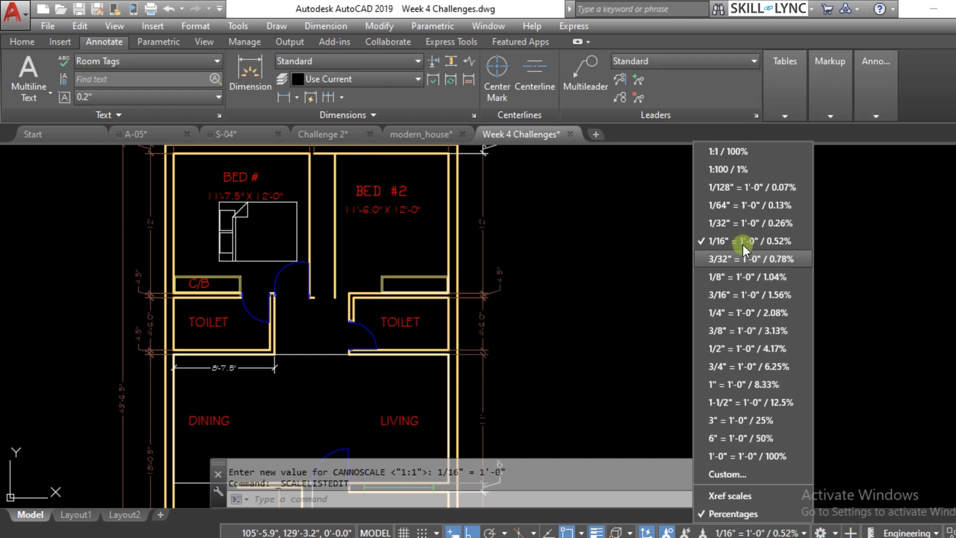
pyautogui.click(745, 168)
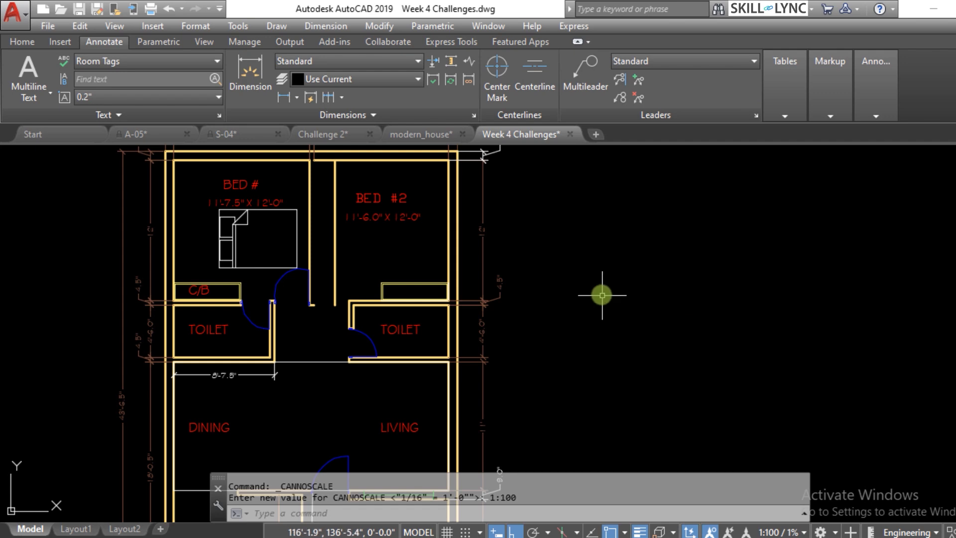
# - Make the BED #2 label non-annotative in its properties and clear the selection
pyautogui.scroll(-2, 405, 213)
pyautogui.scroll(7, 551, 229)
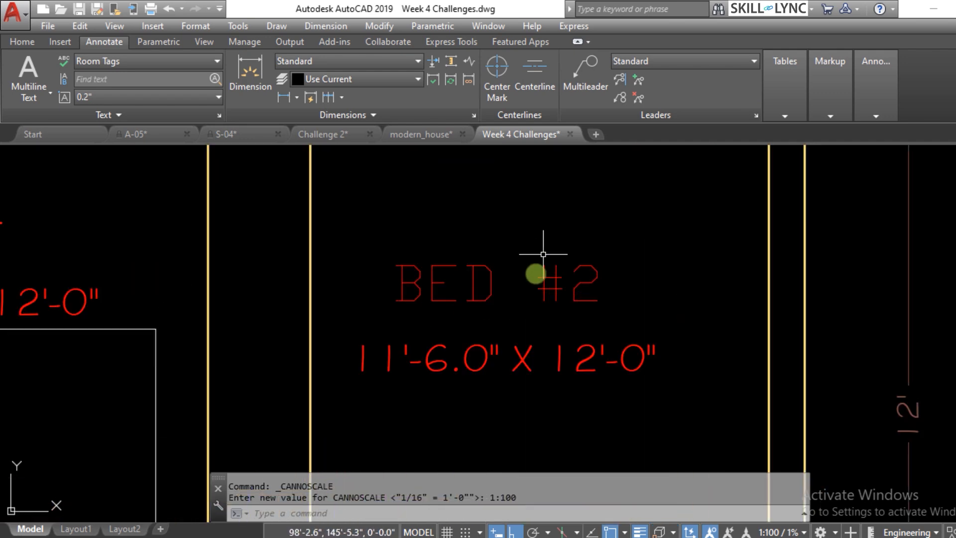
pyautogui.click(492, 301)
pyautogui.click(453, 275)
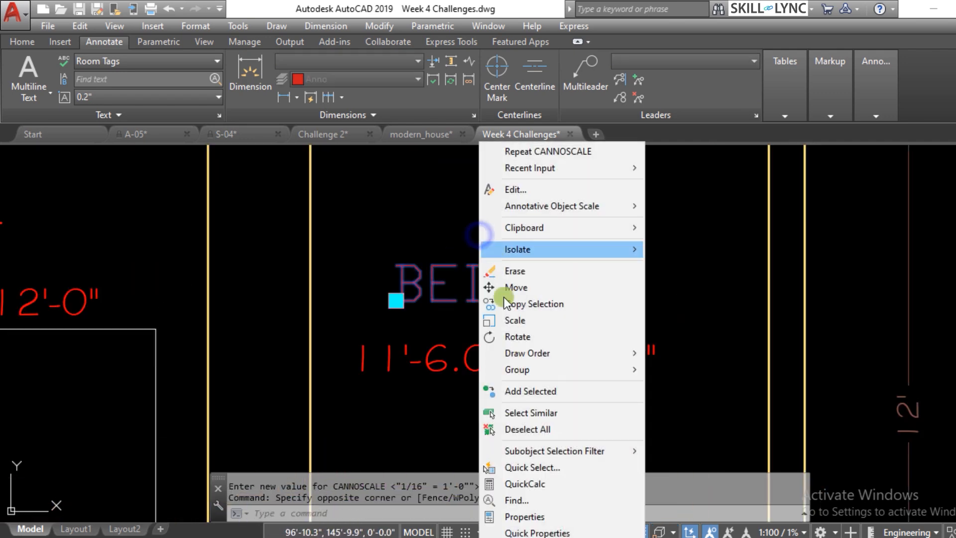
pyautogui.click(523, 514)
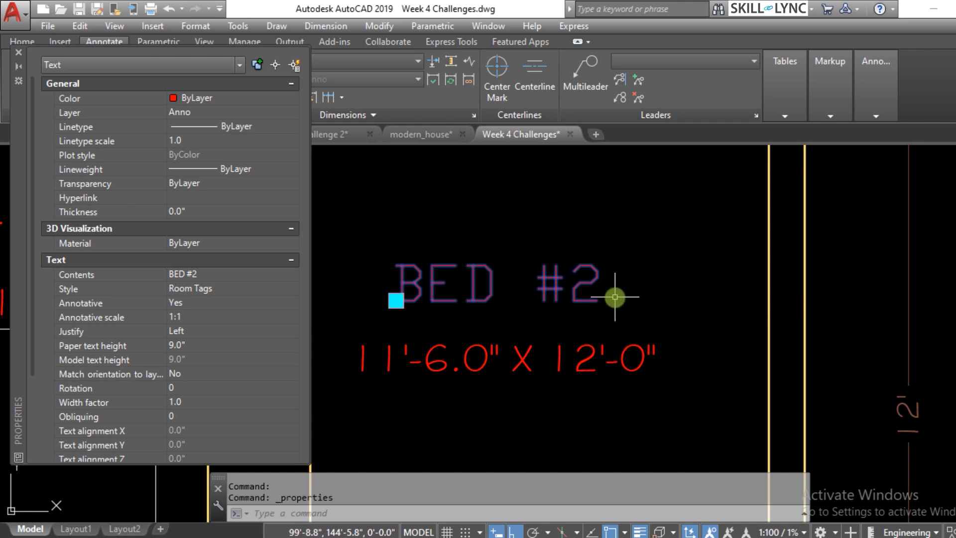
pyautogui.click(274, 302)
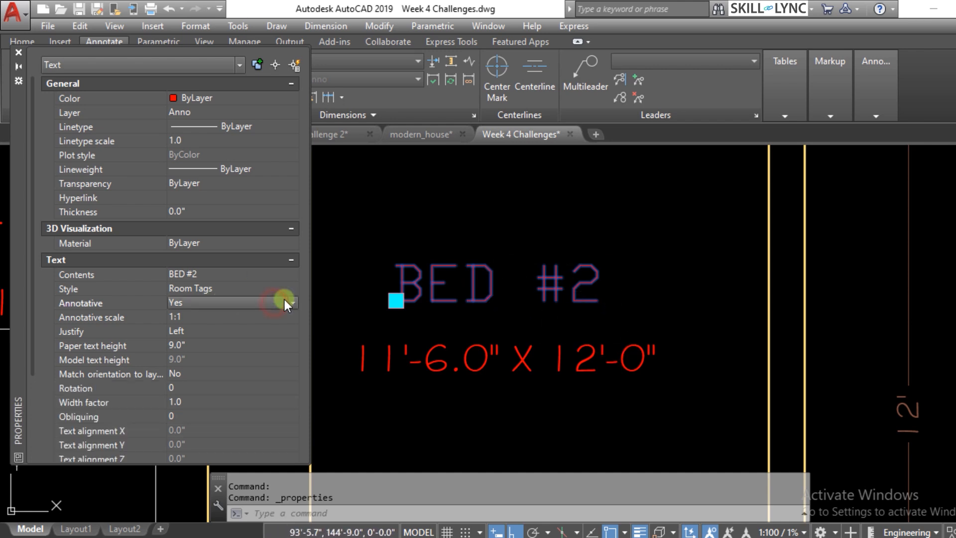
pyautogui.click(284, 301)
pyautogui.click(222, 325)
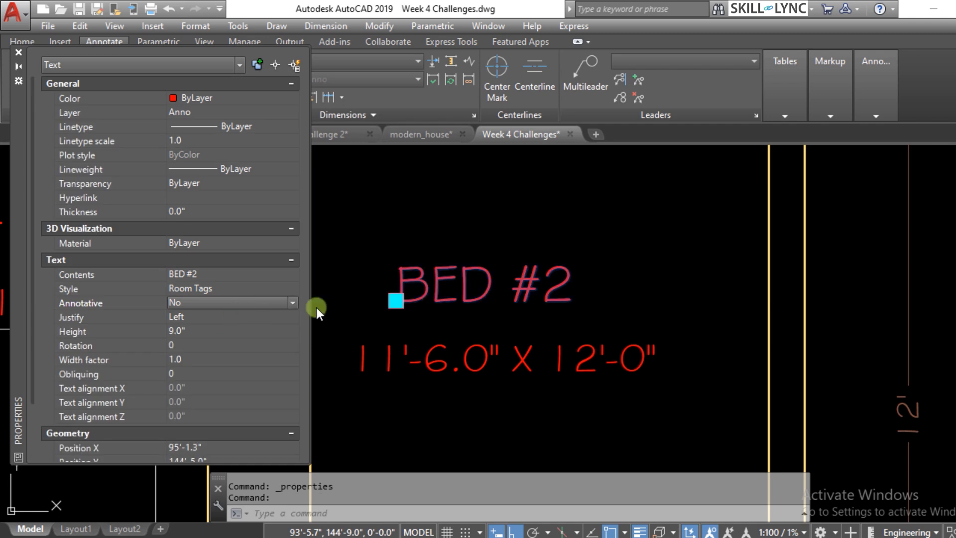
pyautogui.press('Escape')
pyautogui.press('Escape')
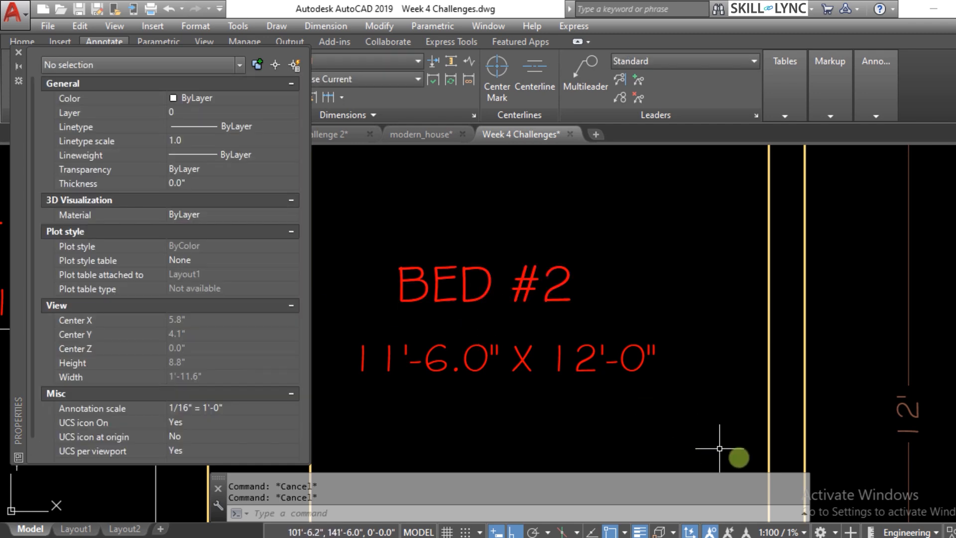
# - Set the view's annotation scale to 1/16" = 1'-0" and make the BED #2 label annotative
pyautogui.click(785, 530)
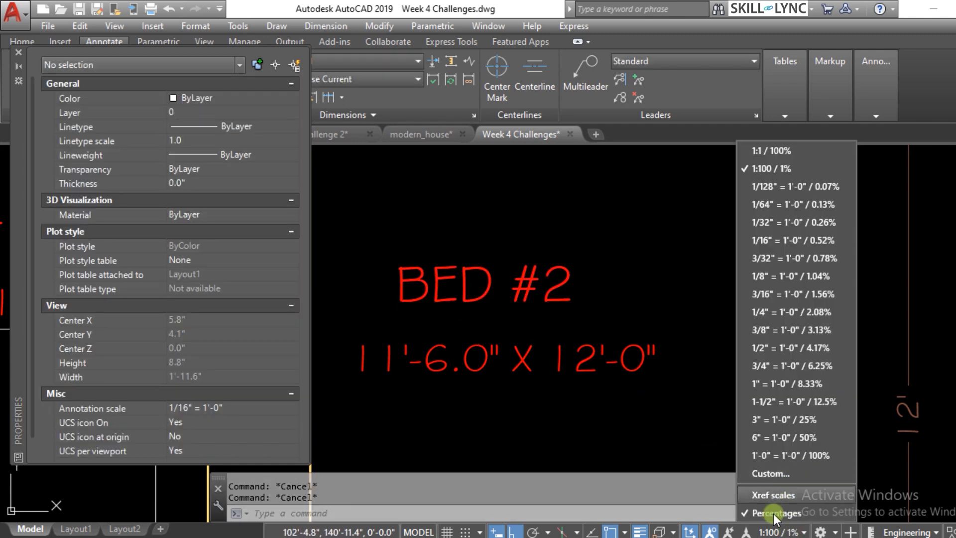
pyautogui.click(784, 244)
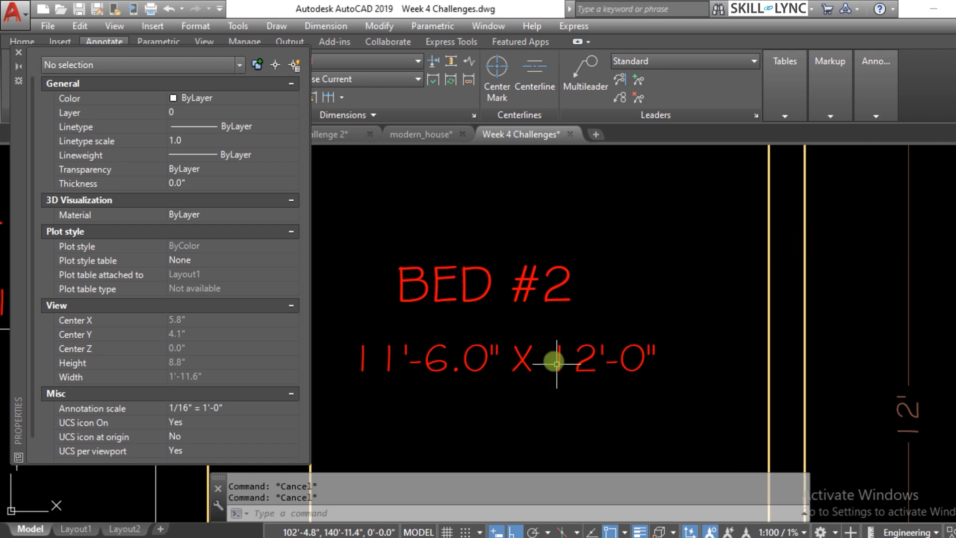
pyautogui.scroll(-5, 560, 356)
pyautogui.scroll(6, 566, 298)
pyautogui.click(567, 298)
pyautogui.click(504, 288)
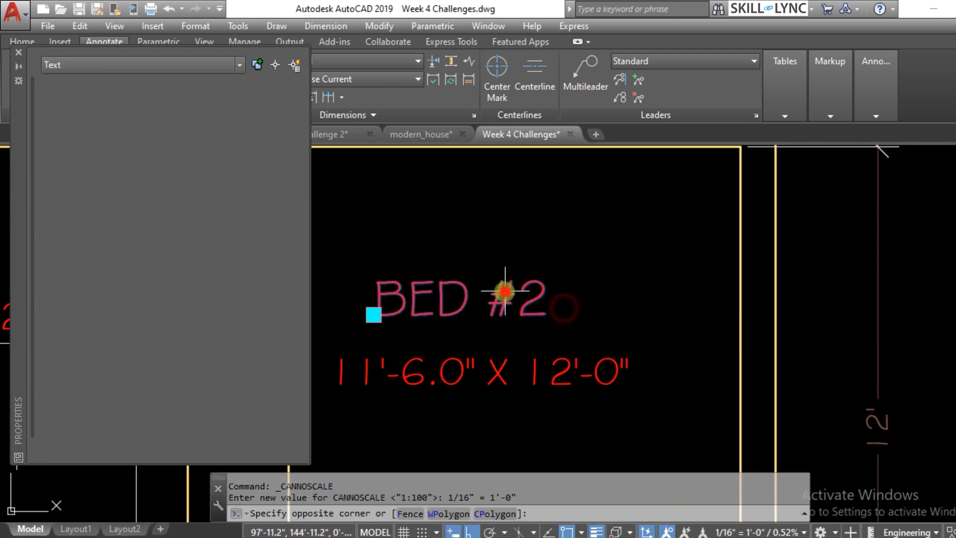
pyautogui.click(278, 297)
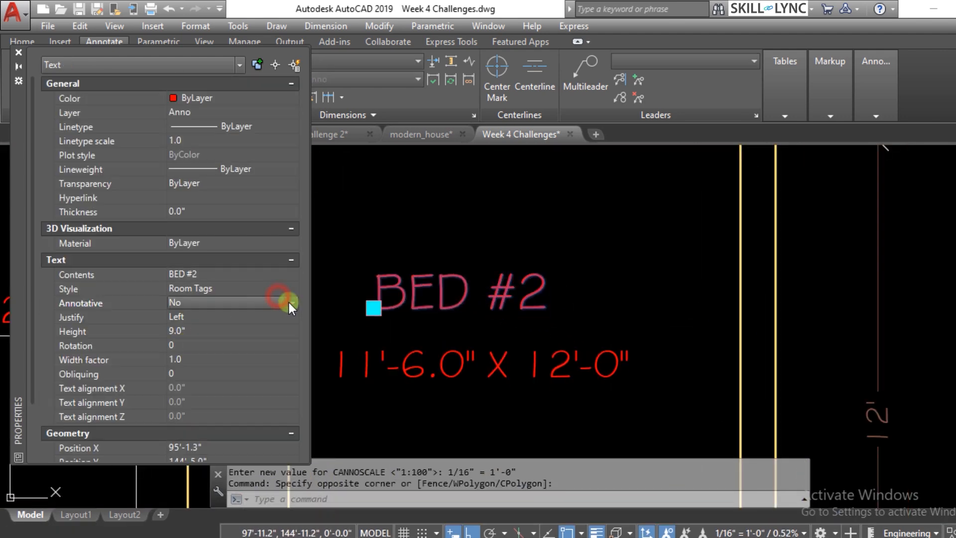
pyautogui.click(292, 302)
pyautogui.click(181, 320)
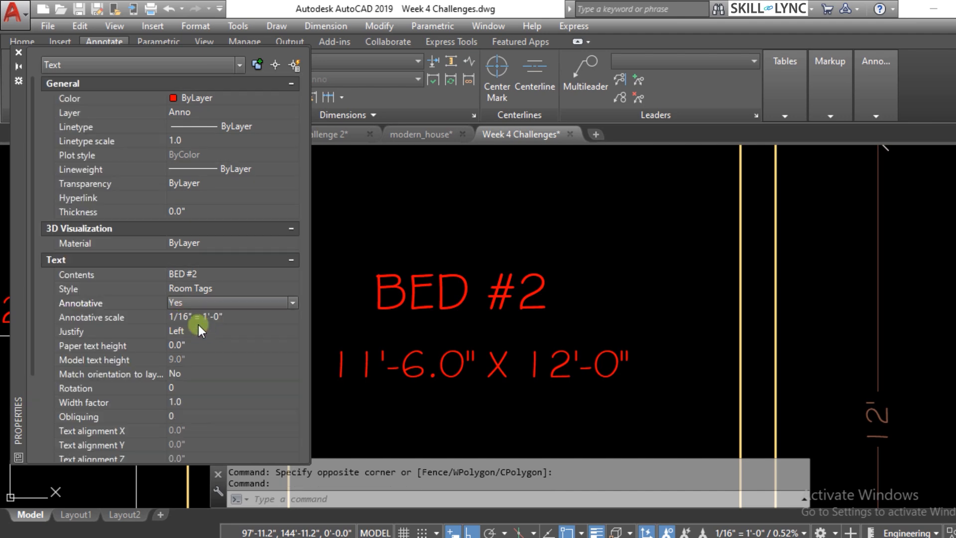
# - View the BED #2 label's object scale list, leaving it unedited, and clear the selection
pyautogui.click(289, 317)
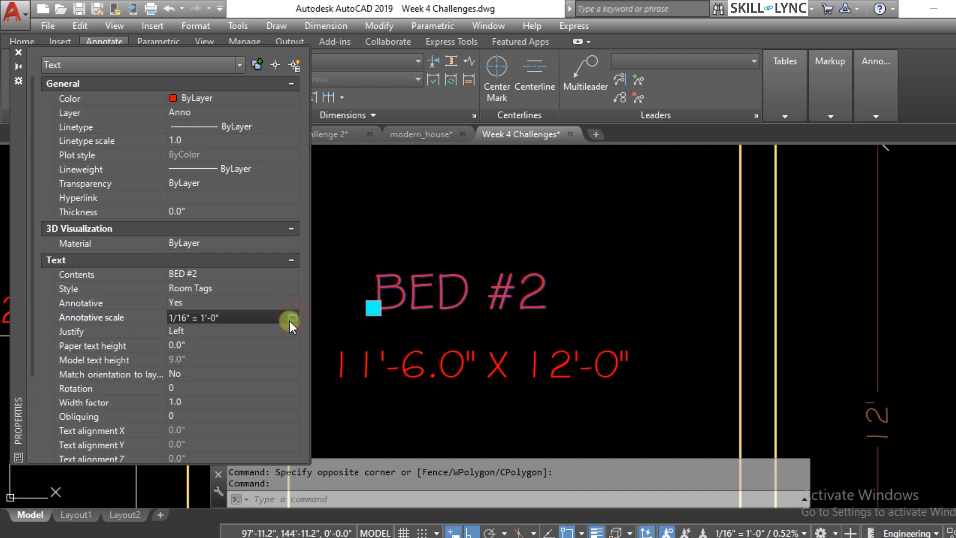
pyautogui.click(291, 320)
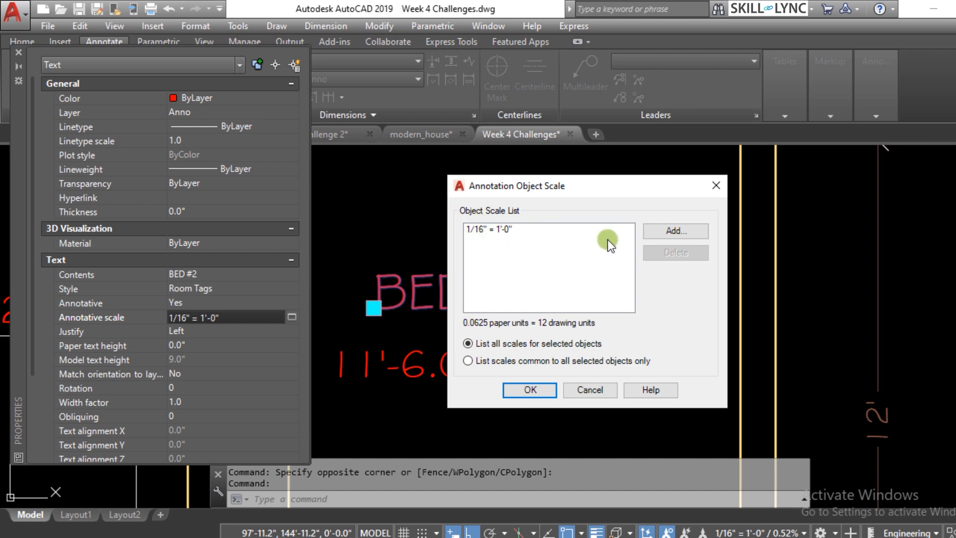
pyautogui.click(715, 186)
pyautogui.press('Escape')
pyautogui.press('Escape')
# - Select the BED #2 label again and check its annotative properties beside the room's size text
pyautogui.click(374, 305)
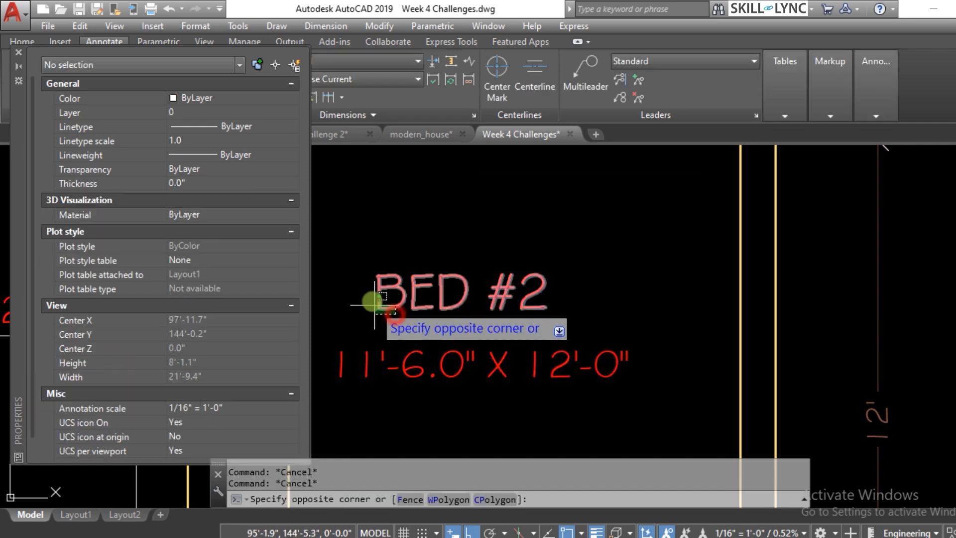
pyautogui.click(375, 305)
pyautogui.scroll(-2, 569, 344)
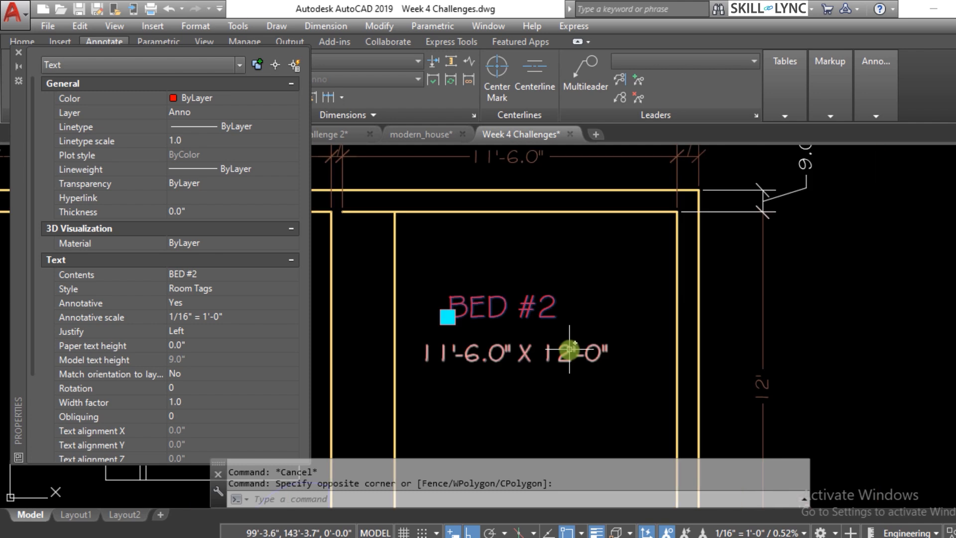
pyautogui.press('Escape')
pyautogui.press('Escape')
pyautogui.click(460, 321)
pyautogui.click(419, 298)
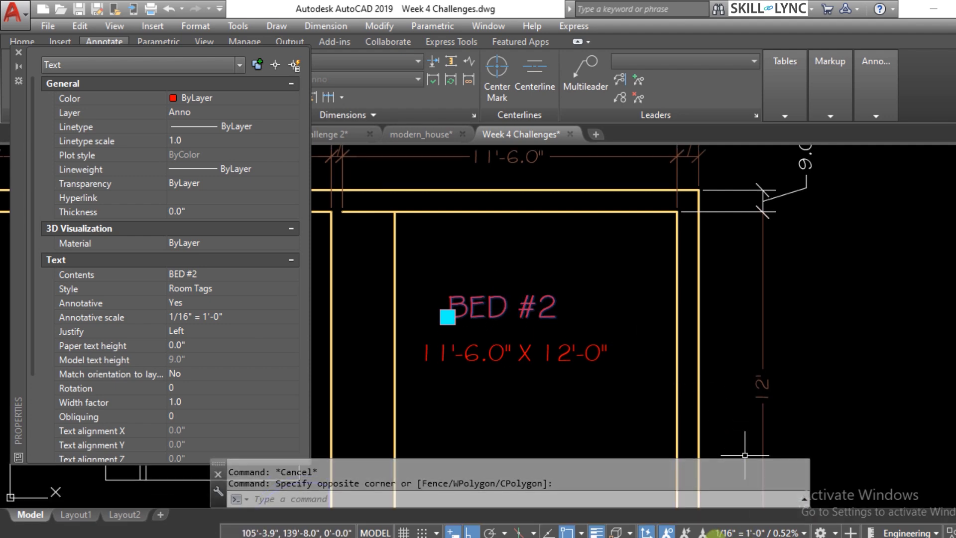
# - Toggle the display of annotative objects at all scales off and on repeatedly, leaving it on
pyautogui.click(667, 532)
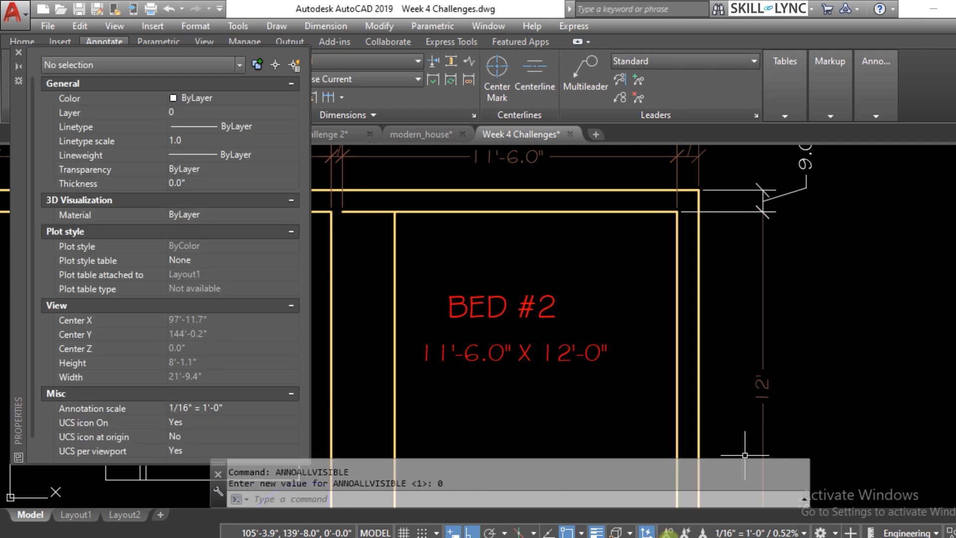
pyautogui.click(667, 532)
pyautogui.click(667, 532)
pyautogui.click(668, 532)
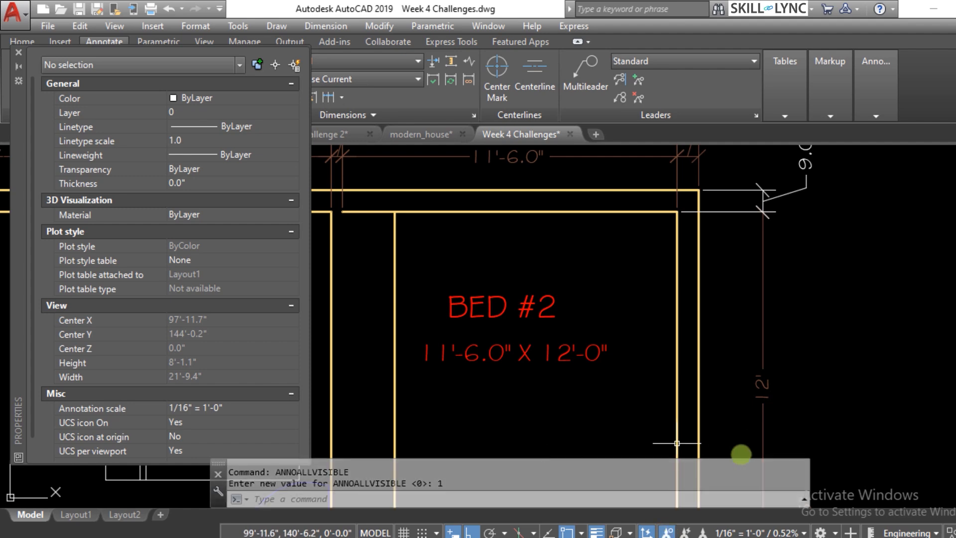
# - Review the shared properties of the BED #2 label and its room size text, and reselect only the label
pyautogui.click(798, 533)
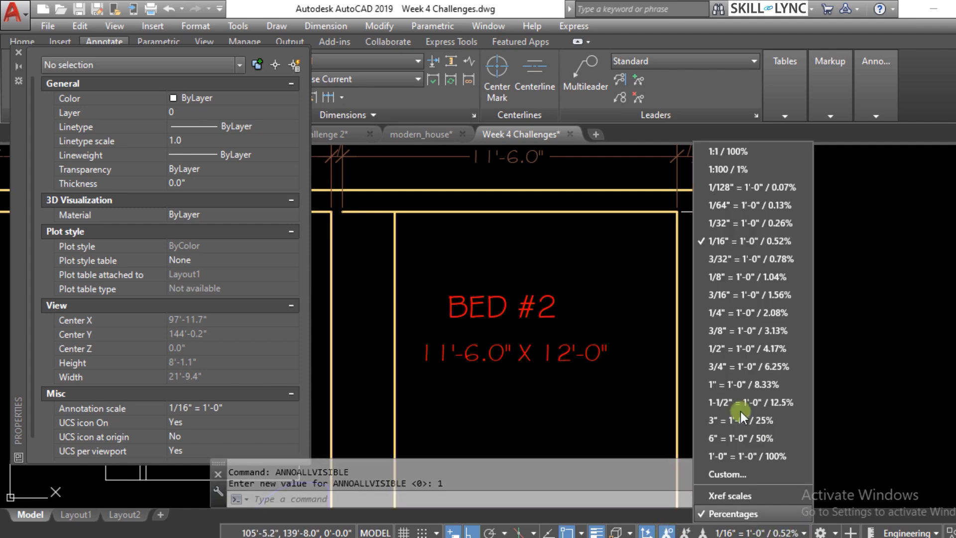
pyautogui.click(546, 373)
pyautogui.click(508, 286)
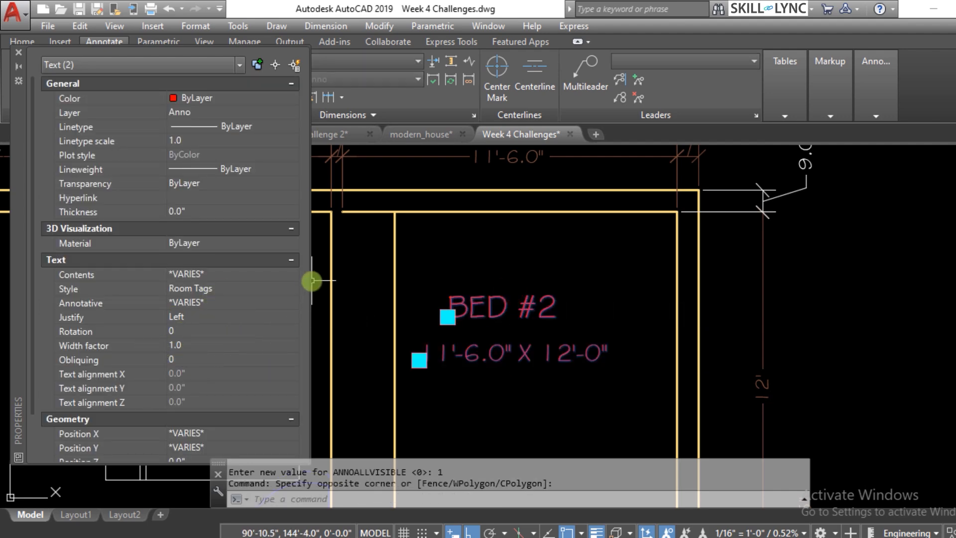
pyautogui.scroll(-3, 233, 325)
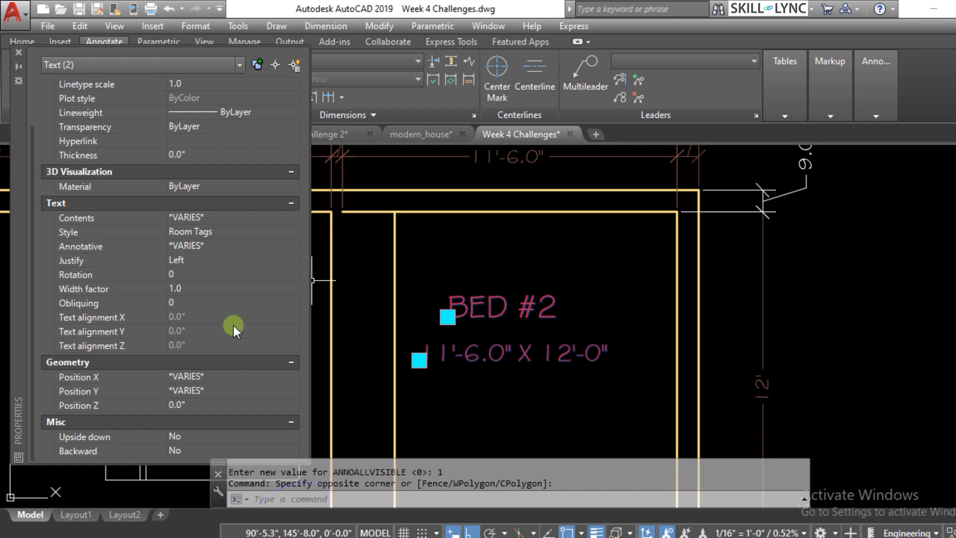
pyautogui.scroll(3, 234, 325)
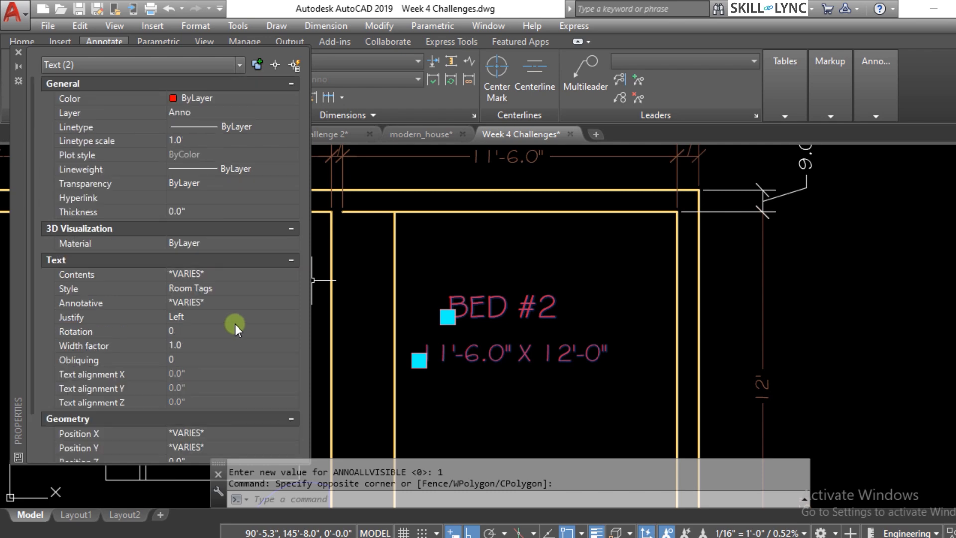
pyautogui.scroll(-3, 235, 324)
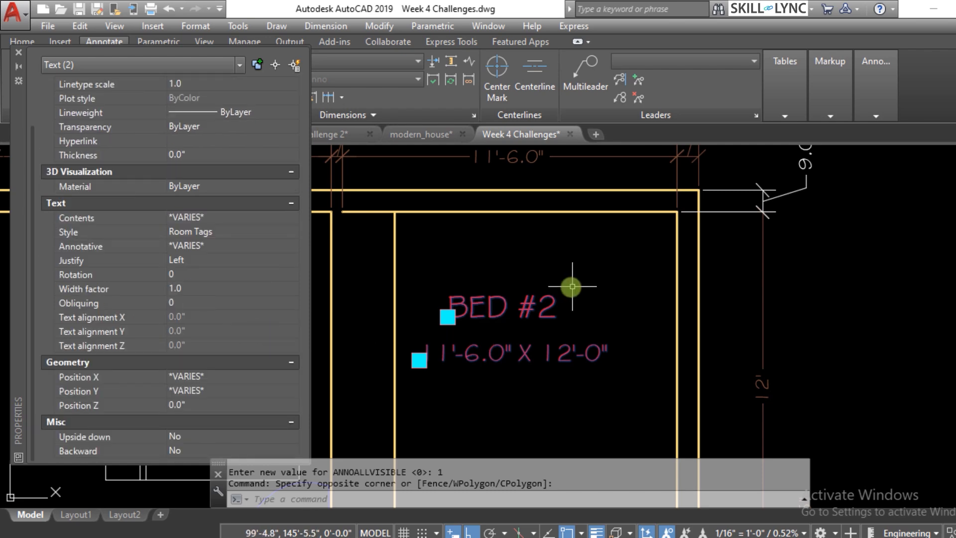
pyautogui.press('Escape')
pyautogui.click(513, 311)
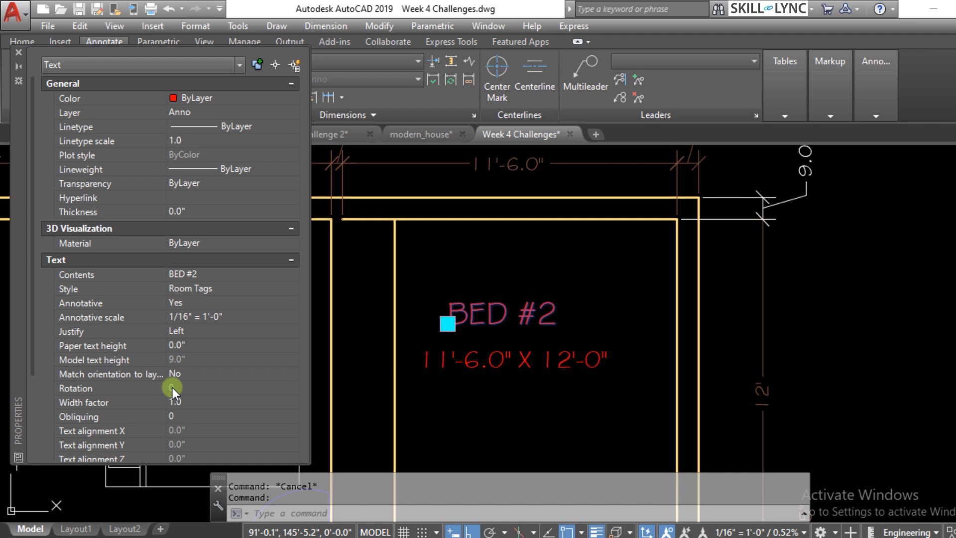
# - Set the BED #2 label's paper text height to 3"
pyautogui.click(207, 345)
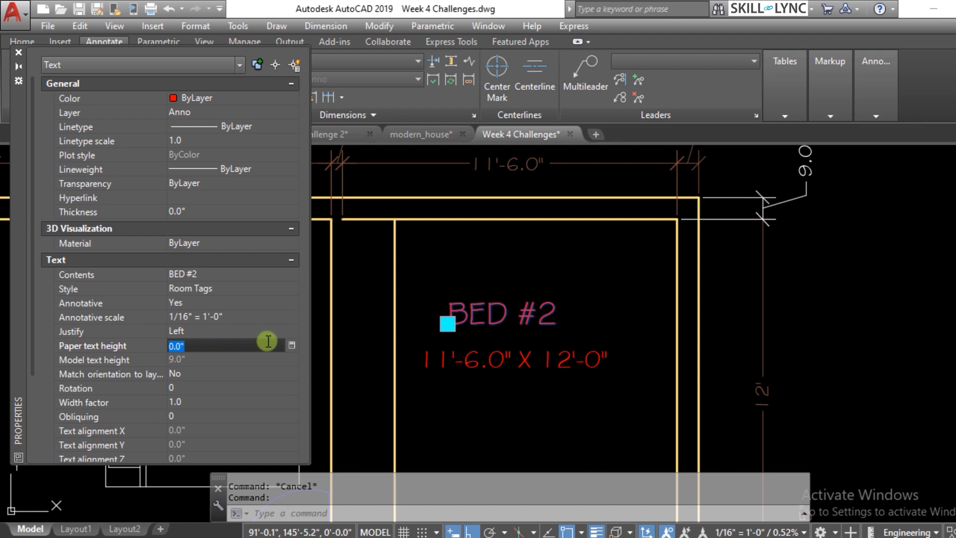
pyautogui.write('3')
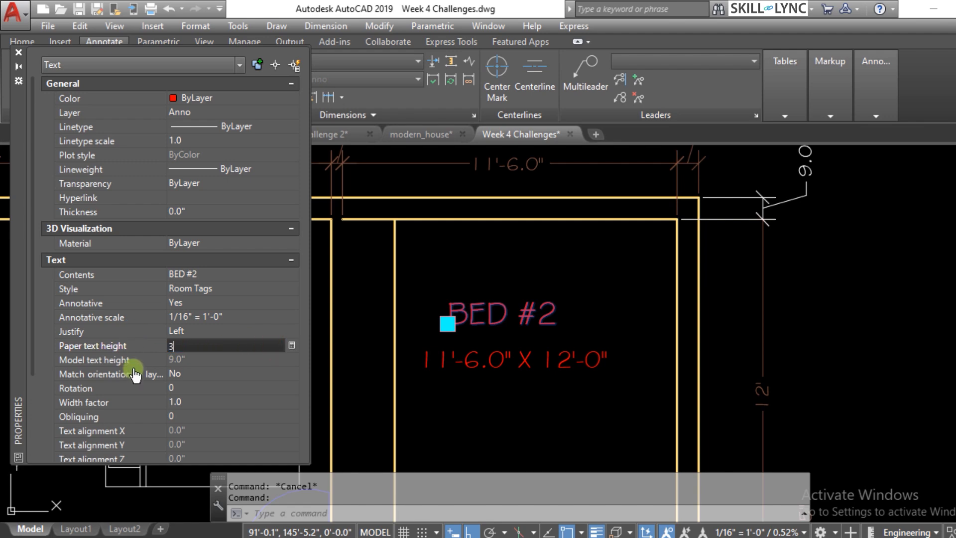
pyautogui.press('Return')
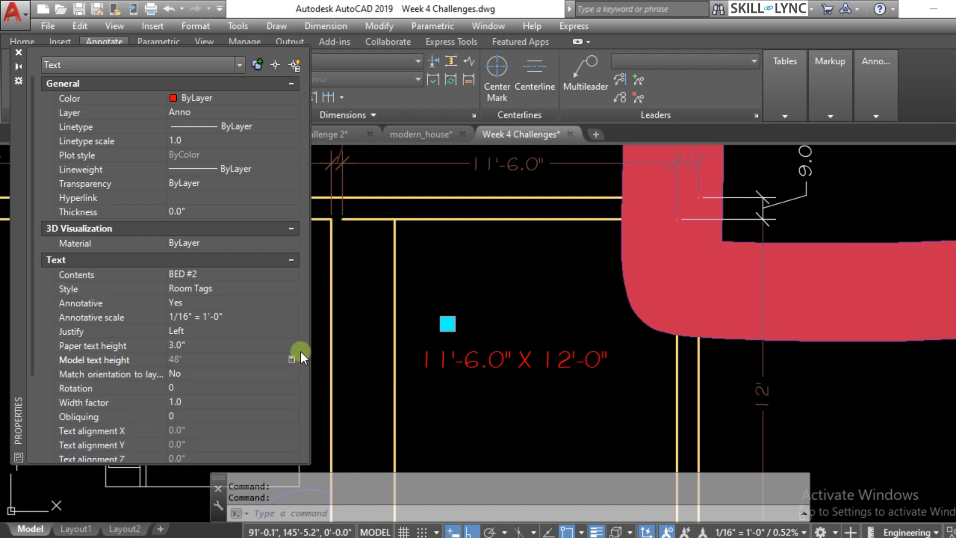
pyautogui.scroll(-6, 380, 330)
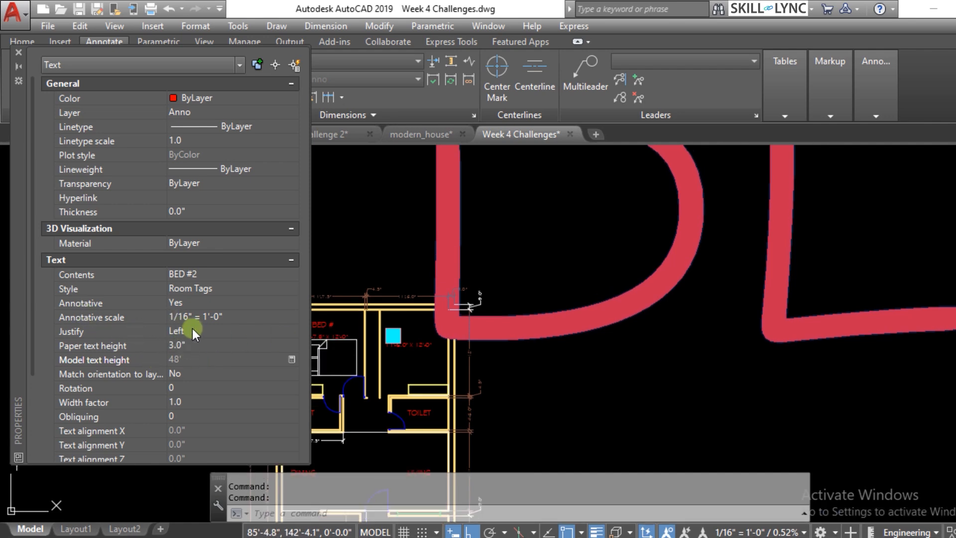
pyautogui.click(205, 342)
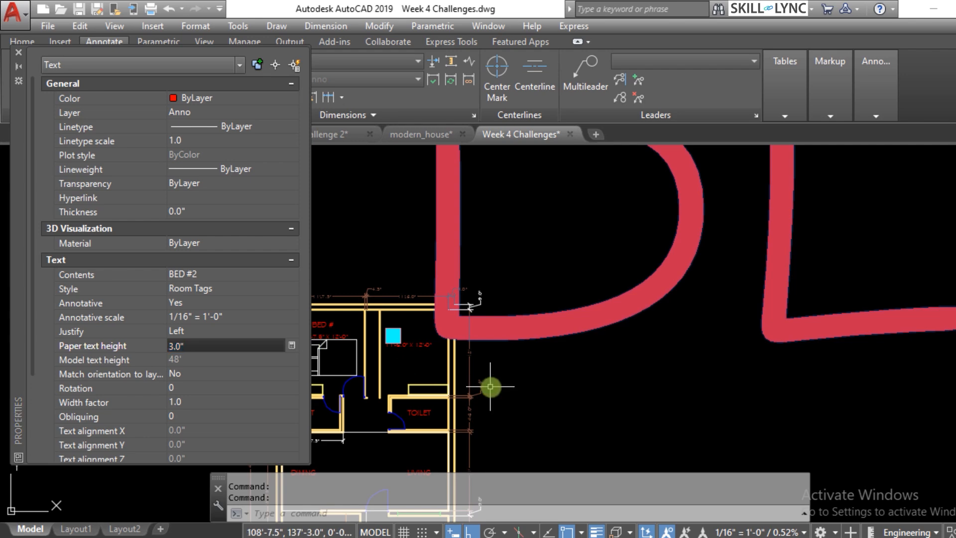
# - Reselect the enlarged BED #2 label and compare its paper and model text heights against the floor plan
pyautogui.press('Escape')
pyautogui.scroll(-6, 494, 384)
pyautogui.scroll(2, 572, 384)
pyautogui.click(571, 394)
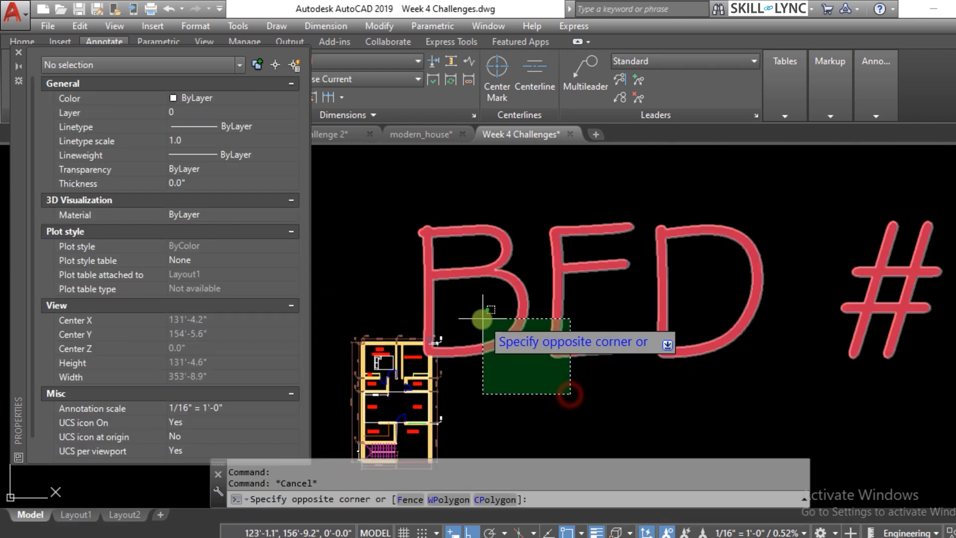
pyautogui.click(481, 319)
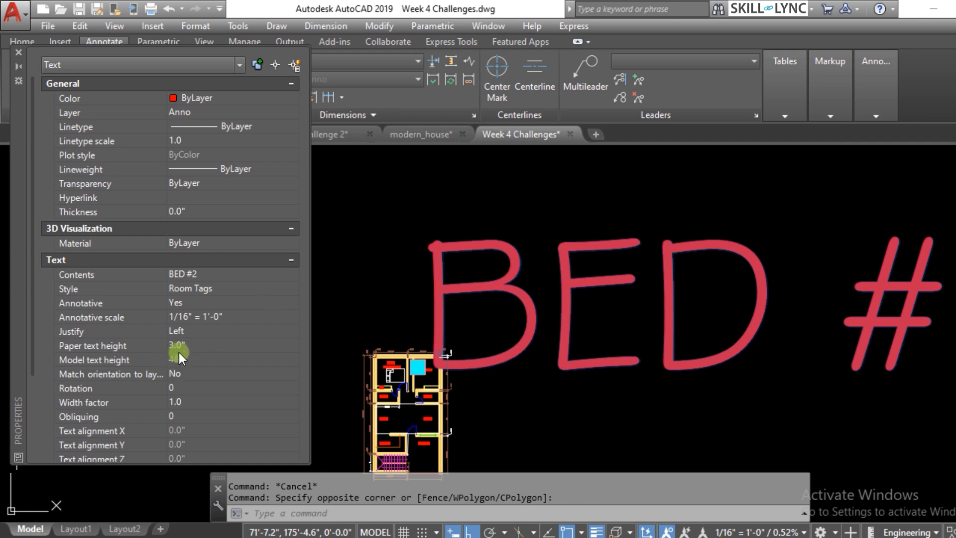
pyautogui.scroll(-5, 568, 307)
pyautogui.scroll(3, 552, 301)
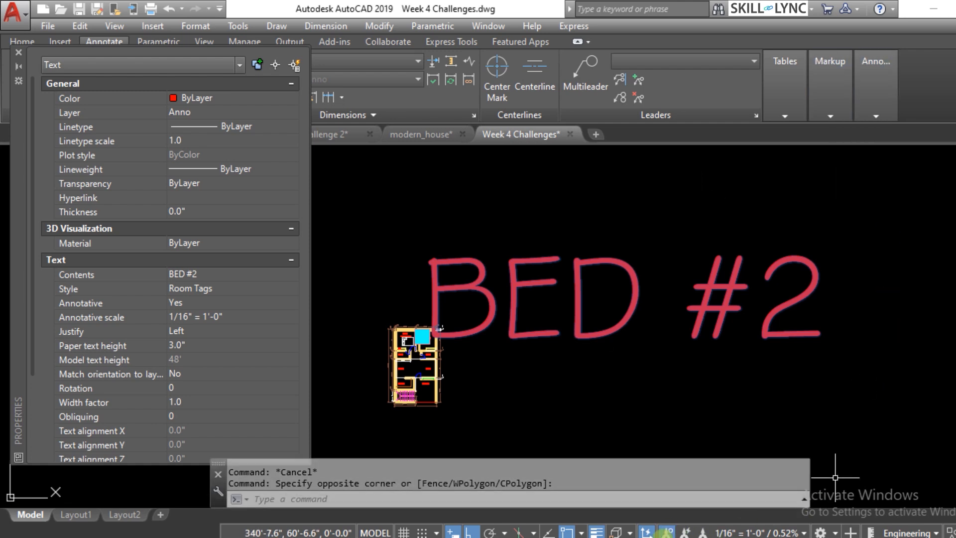
# - Add the 1:100 scale to the BED #2 label's object scale list
pyautogui.click(282, 317)
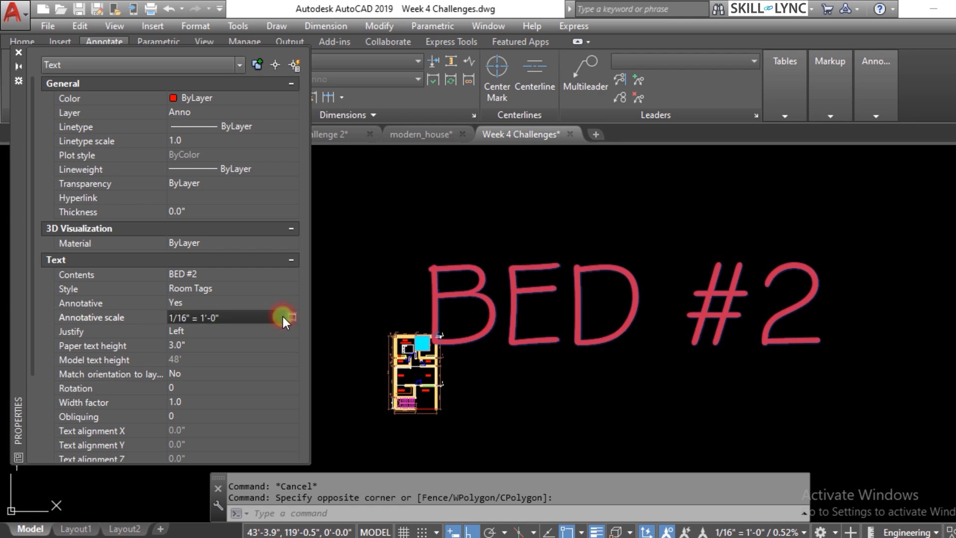
pyautogui.click(291, 317)
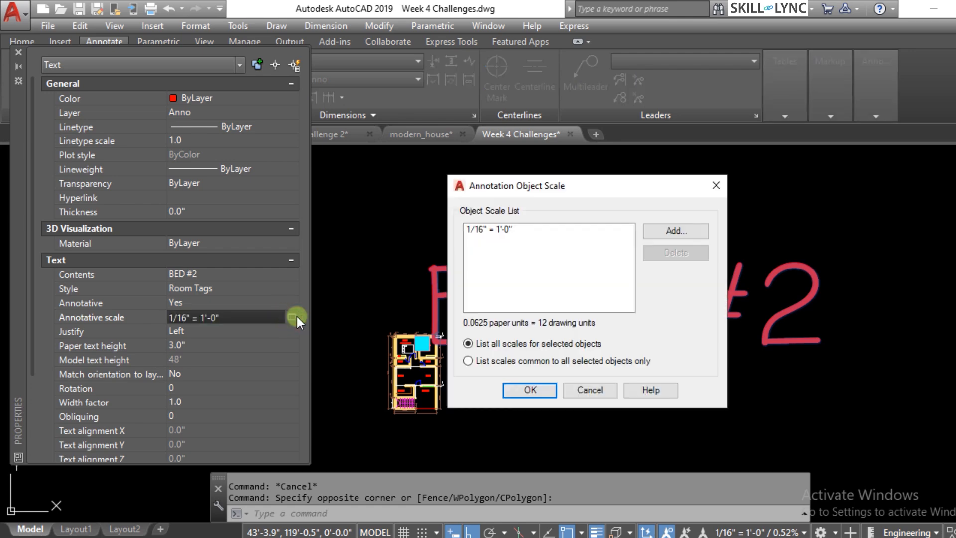
pyautogui.click(690, 234)
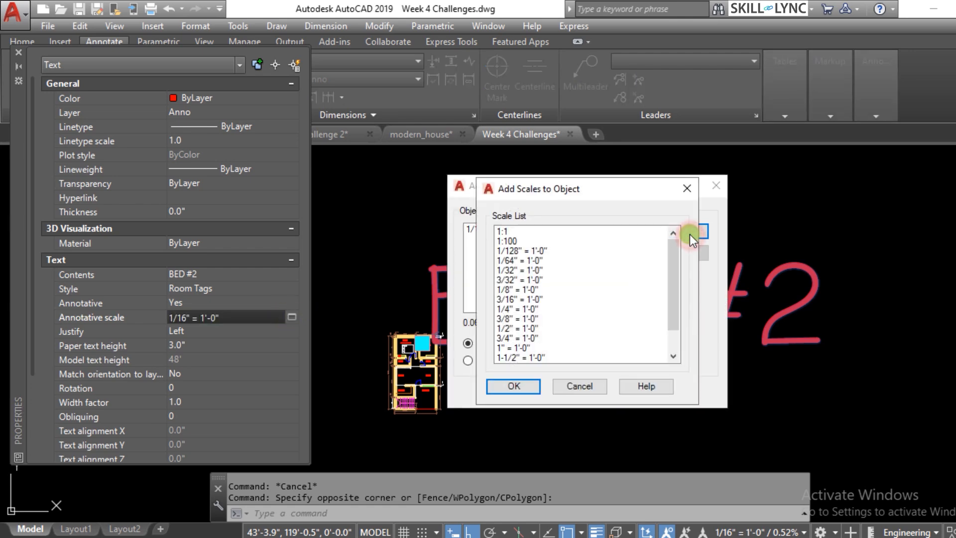
pyautogui.click(513, 241)
pyautogui.click(520, 384)
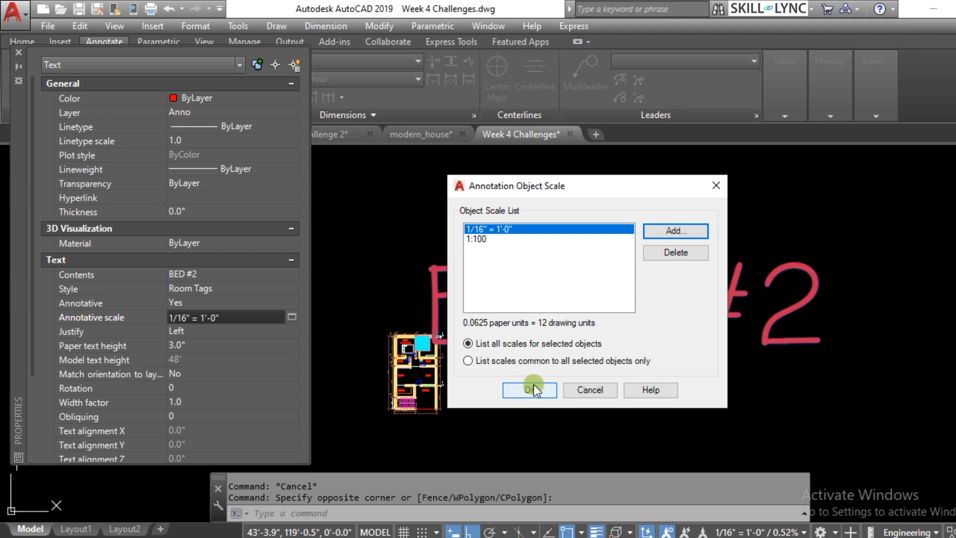
pyautogui.click(479, 241)
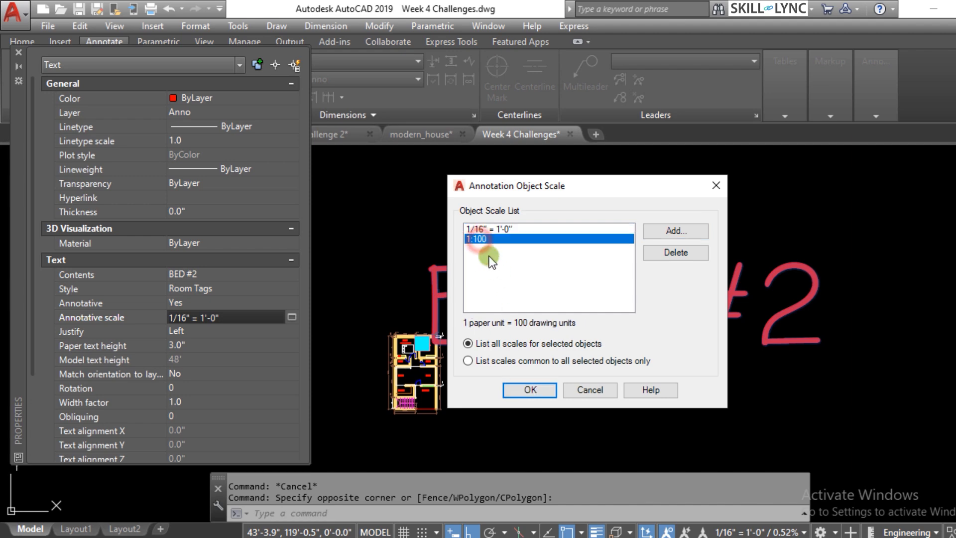
pyautogui.click(519, 389)
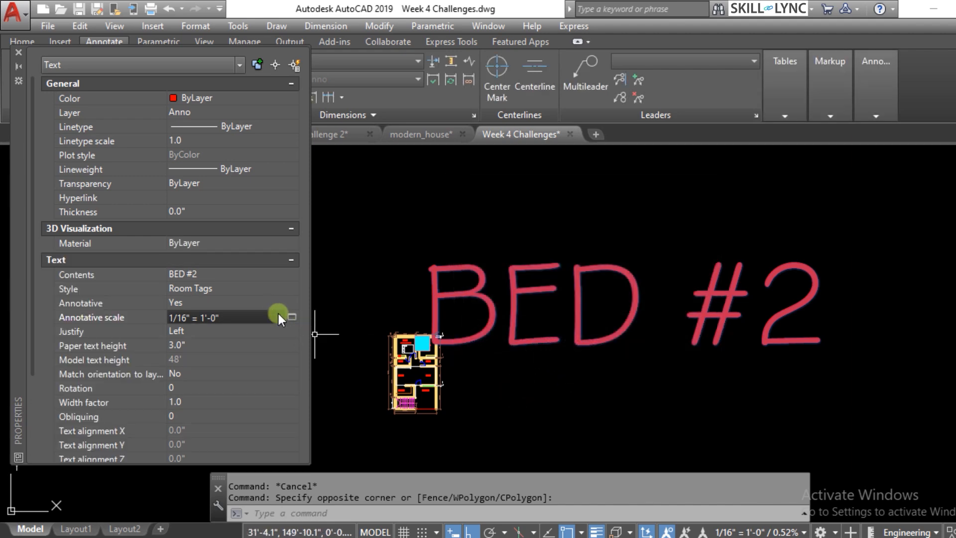
# - Review the BED #2 label's object scale list again without editing it, along with its paper text height
pyautogui.click(291, 317)
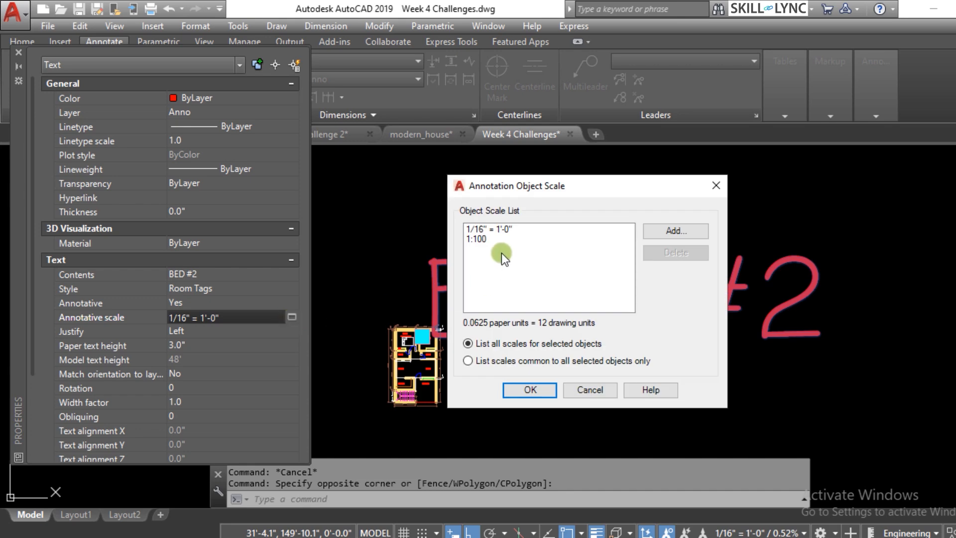
pyautogui.click(498, 239)
pyautogui.click(527, 390)
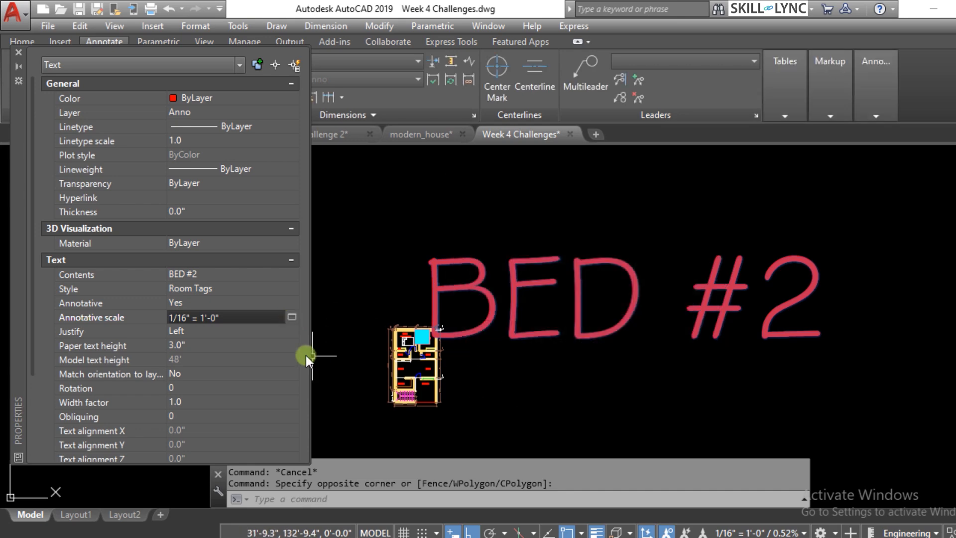
pyautogui.click(244, 345)
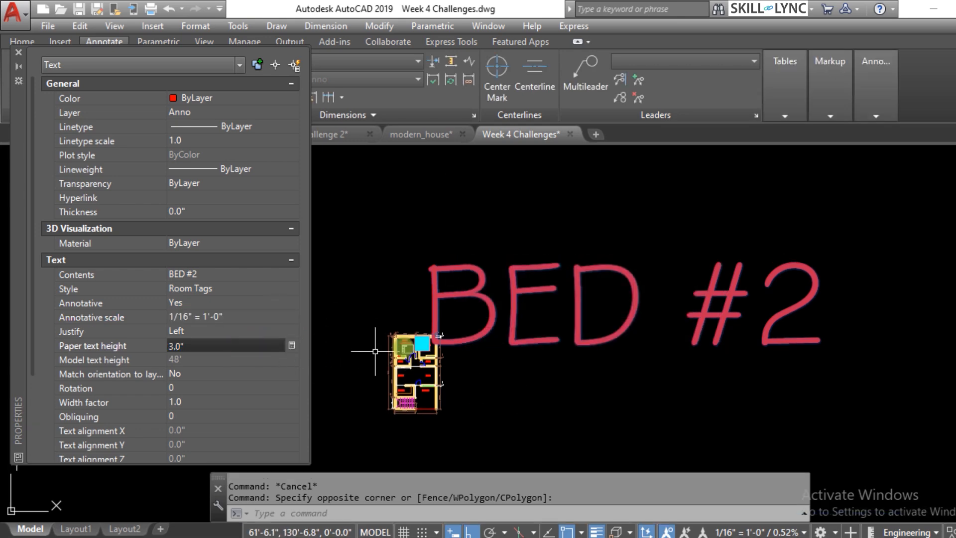
# - Set the annotation scale to 1:100 and examine the BED #2 label's paper and model text heights
pyautogui.click(799, 532)
pyautogui.click(754, 166)
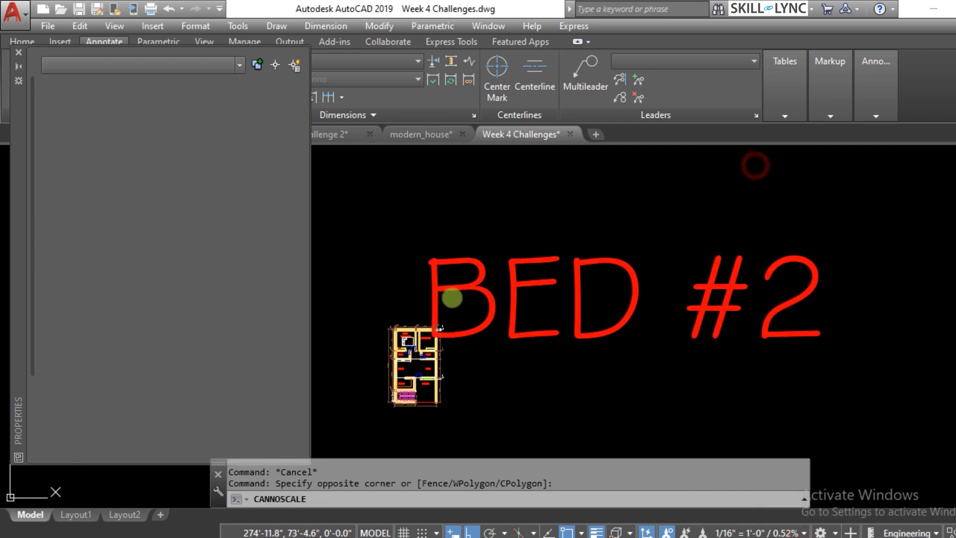
pyautogui.click(473, 305)
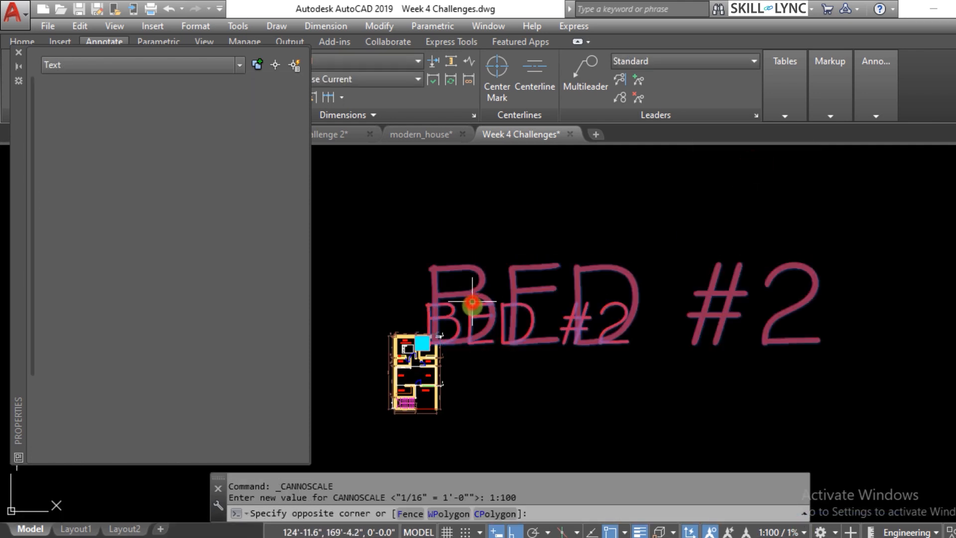
pyautogui.click(375, 316)
pyautogui.click(178, 344)
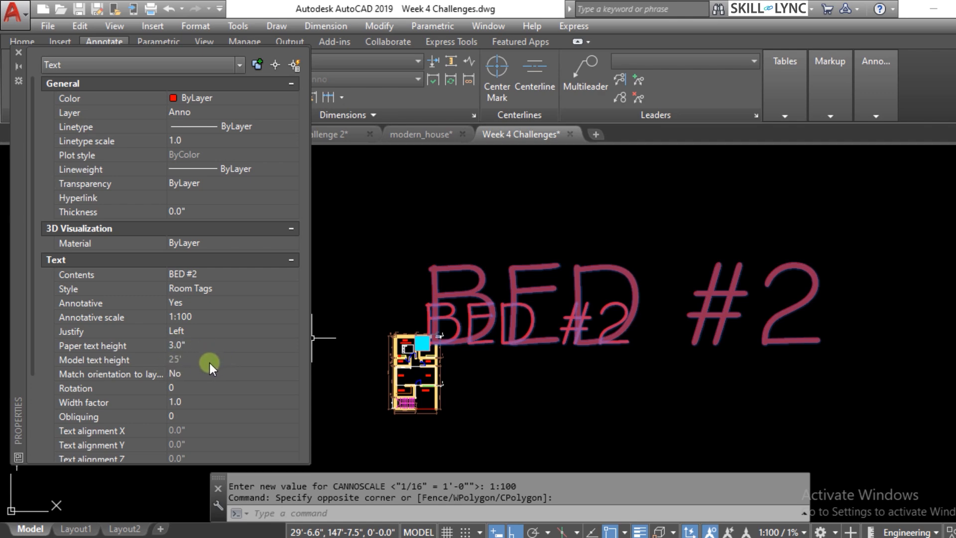
pyautogui.press('Escape')
pyautogui.click(471, 329)
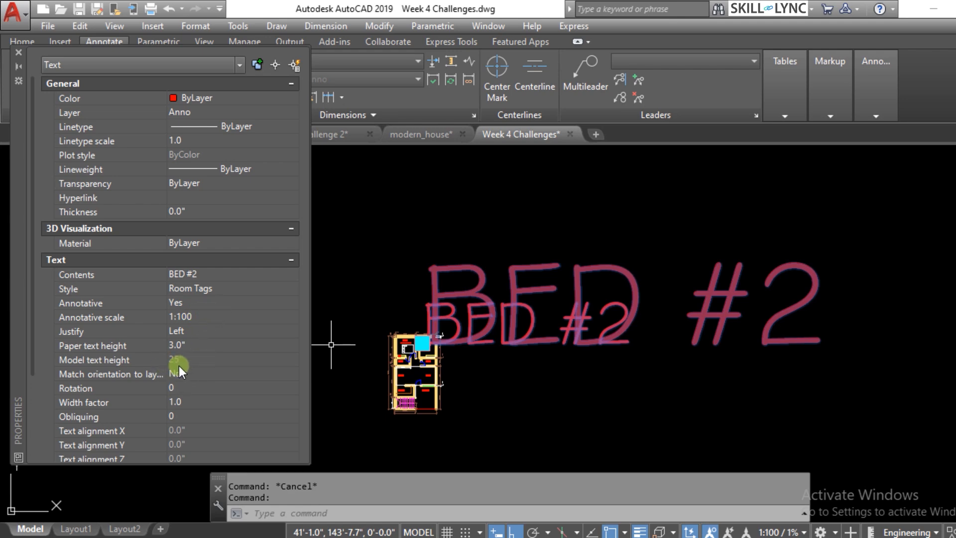
pyautogui.press('Escape')
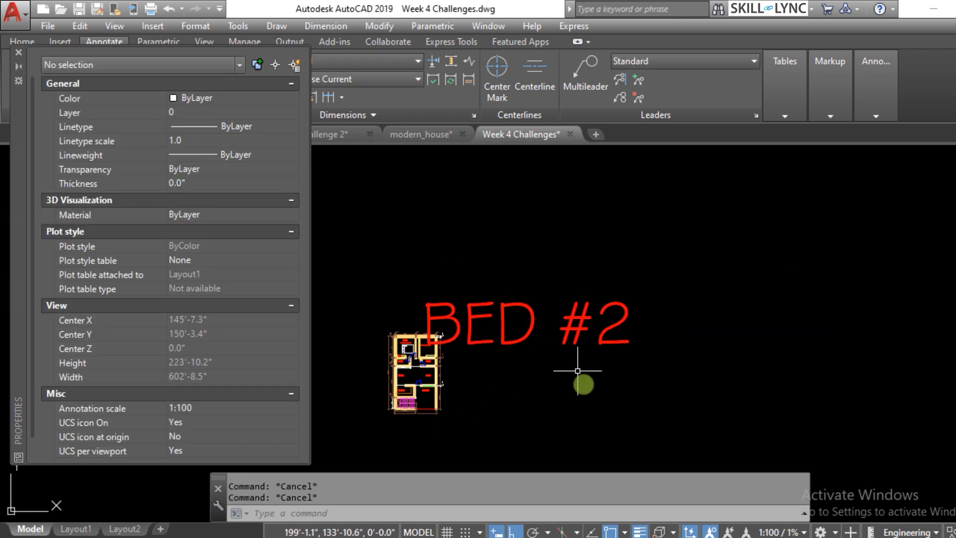
# - Set the annotation scale to 1:1 and select the BED #2 label to check its properties
pyautogui.click(803, 532)
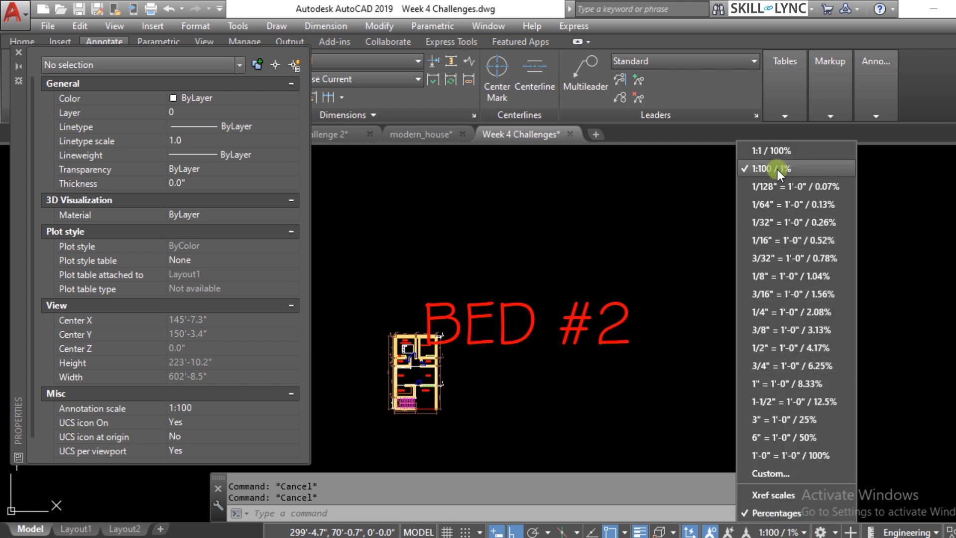
pyautogui.click(776, 151)
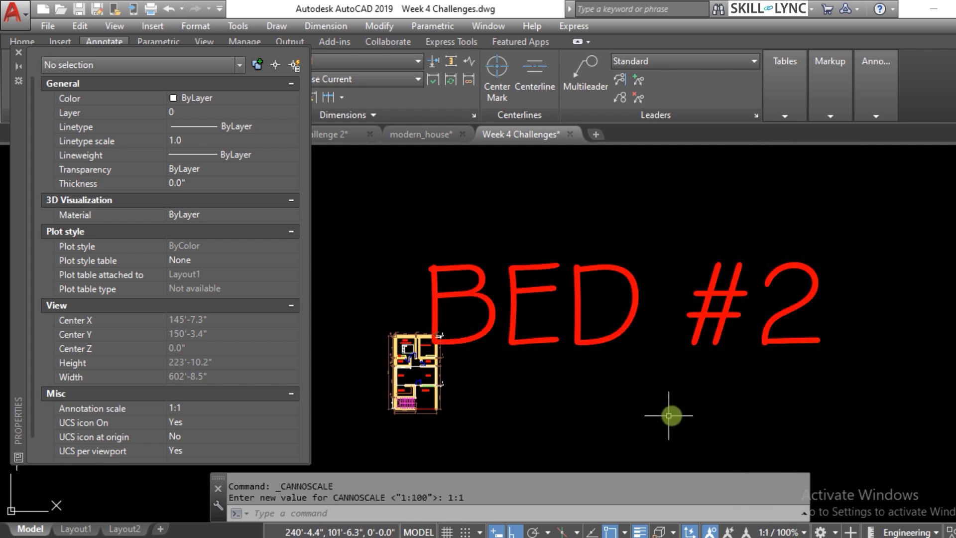
pyautogui.click(571, 326)
pyautogui.click(502, 341)
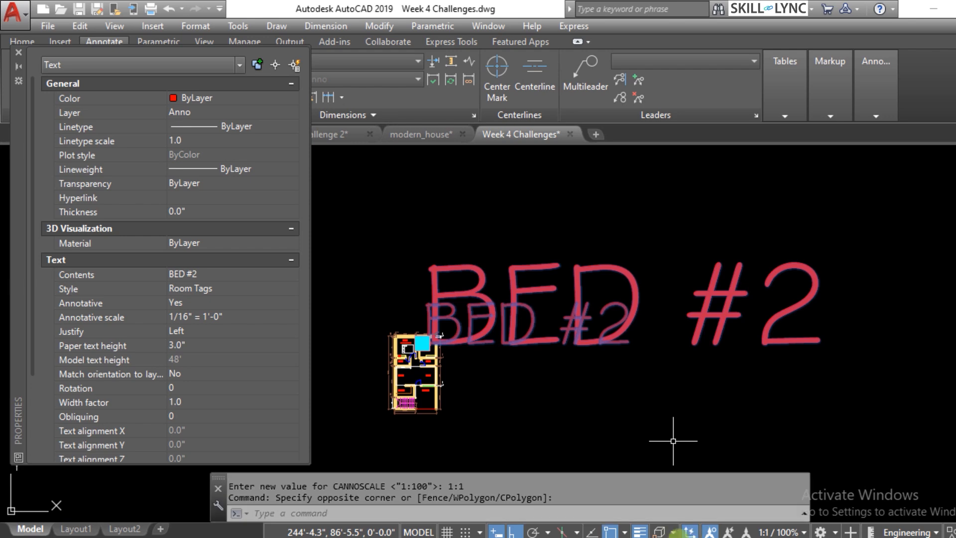
# - Toggle the display of annotative objects at all scales off and on, leaving it off, and inspect the floor plan
pyautogui.click(711, 532)
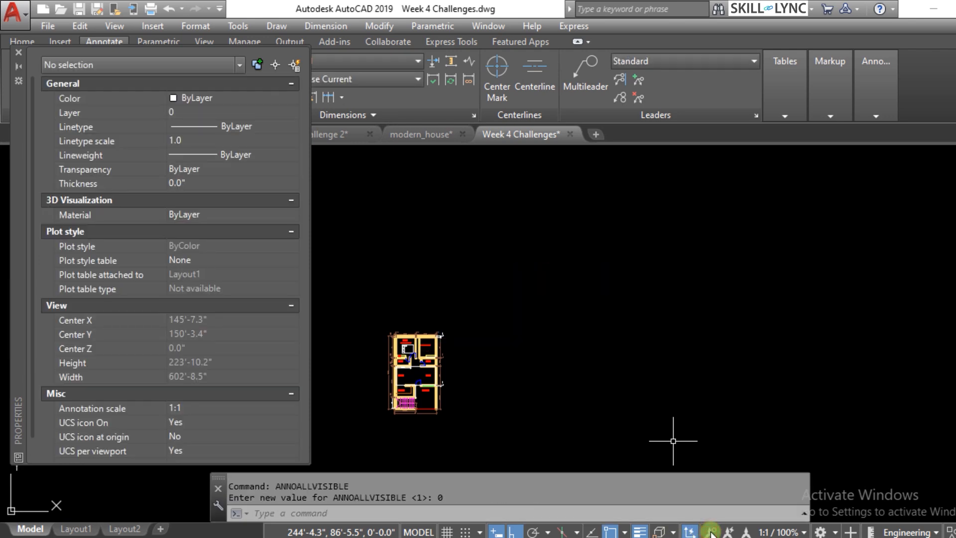
pyautogui.click(711, 531)
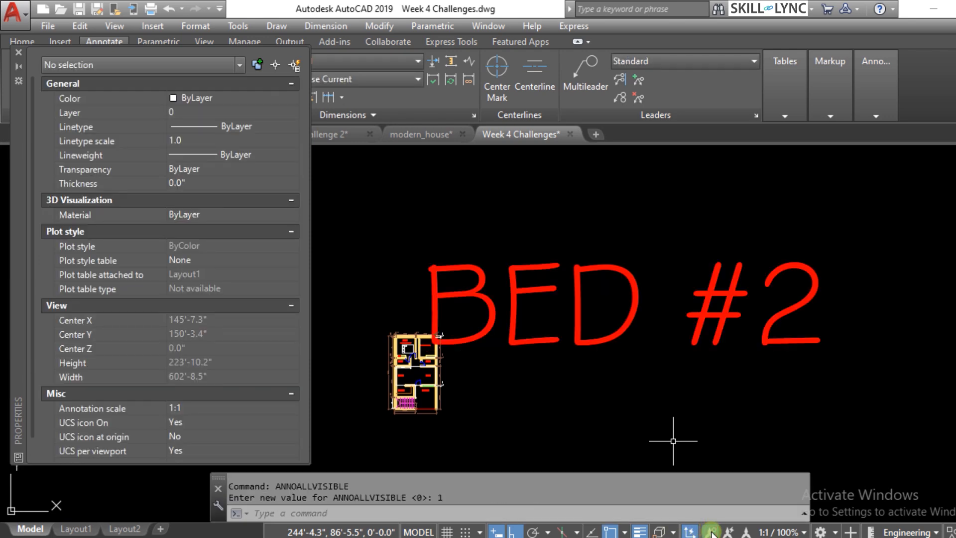
pyautogui.click(711, 531)
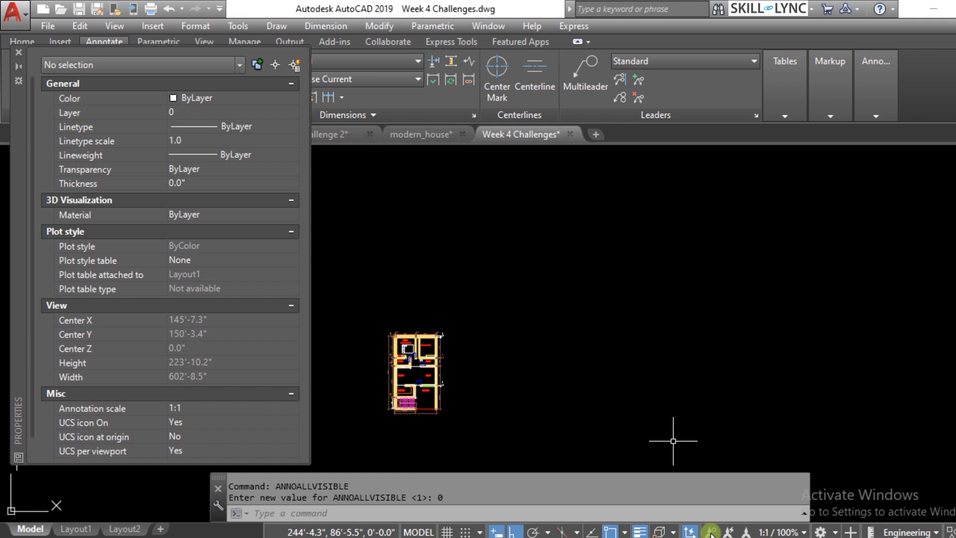
pyautogui.scroll(8, 445, 348)
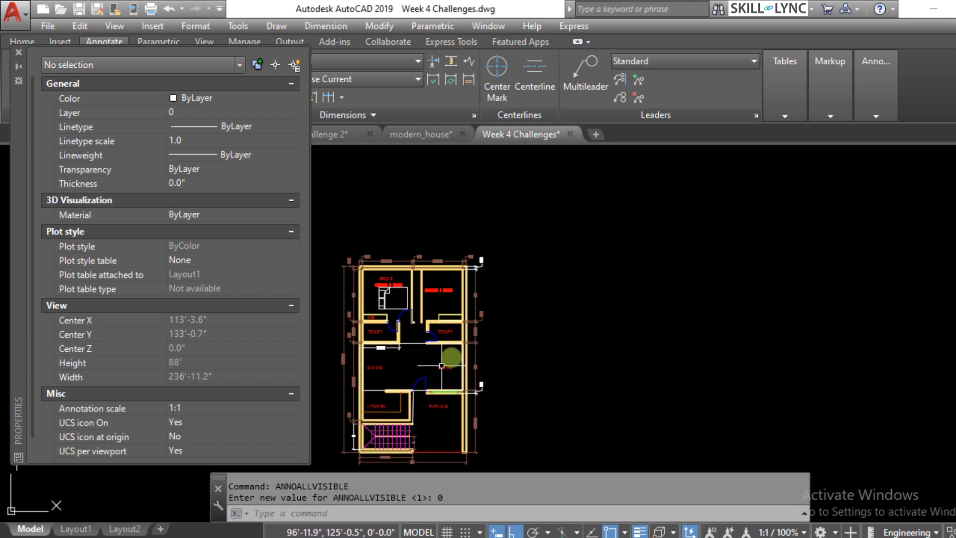
pyautogui.scroll(-3, 446, 341)
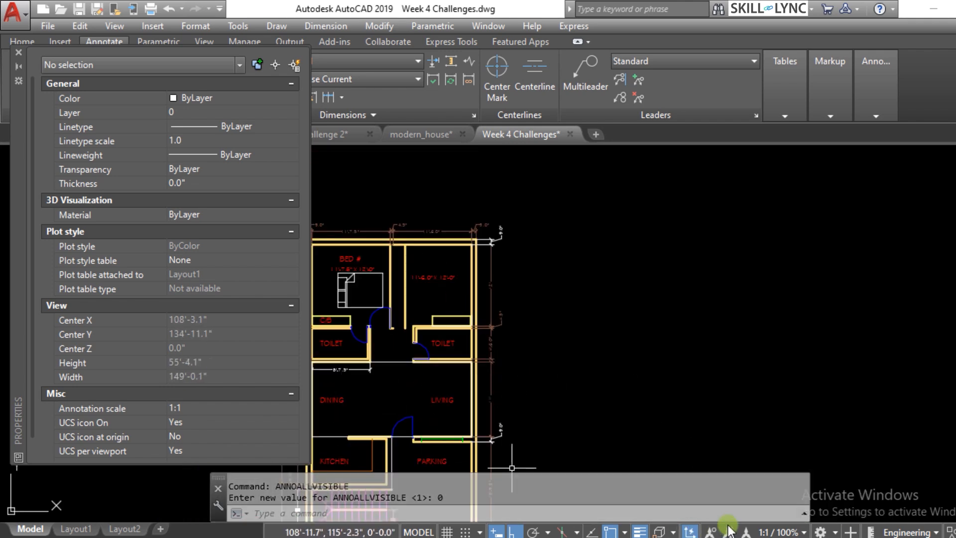
# - Switch the annotation scale to 1:100 and back to 1/16" = 1'-0", comparing the BED #2 label's size at each
pyautogui.click(804, 532)
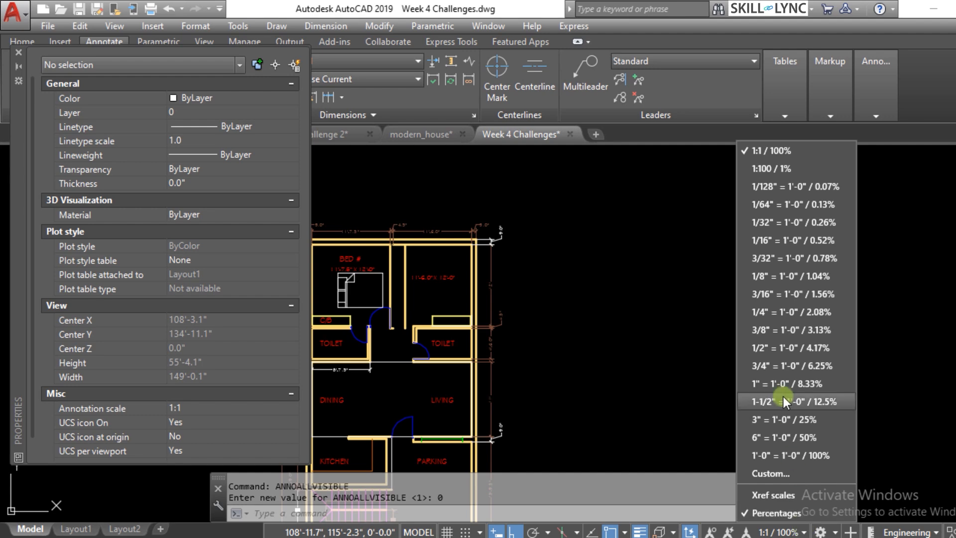
pyautogui.click(771, 169)
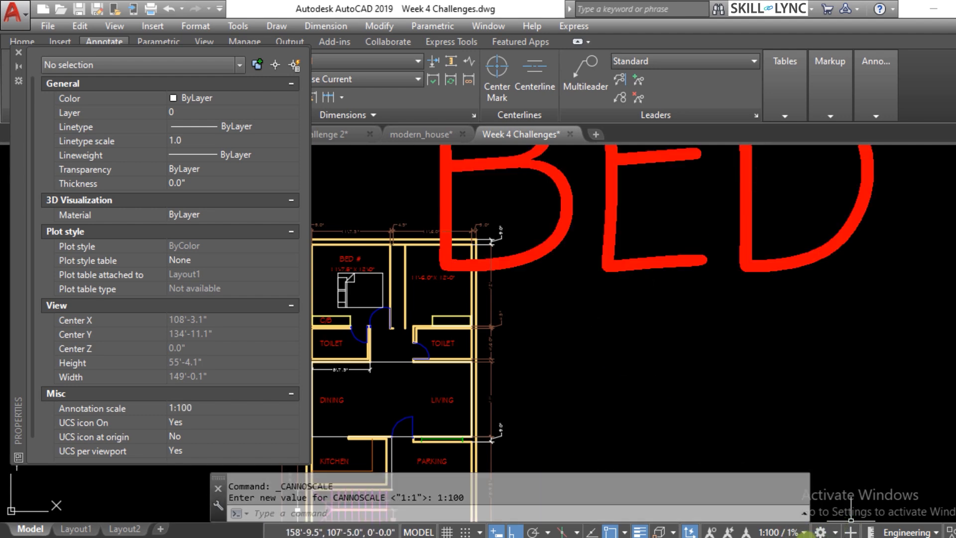
pyautogui.click(796, 532)
pyautogui.click(768, 231)
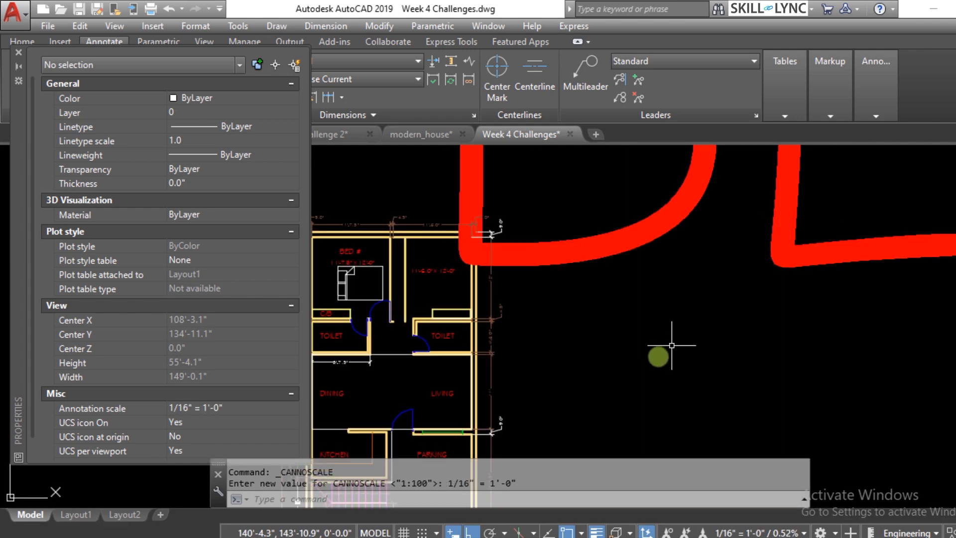
pyautogui.scroll(-8, 682, 298)
pyautogui.scroll(2, 726, 345)
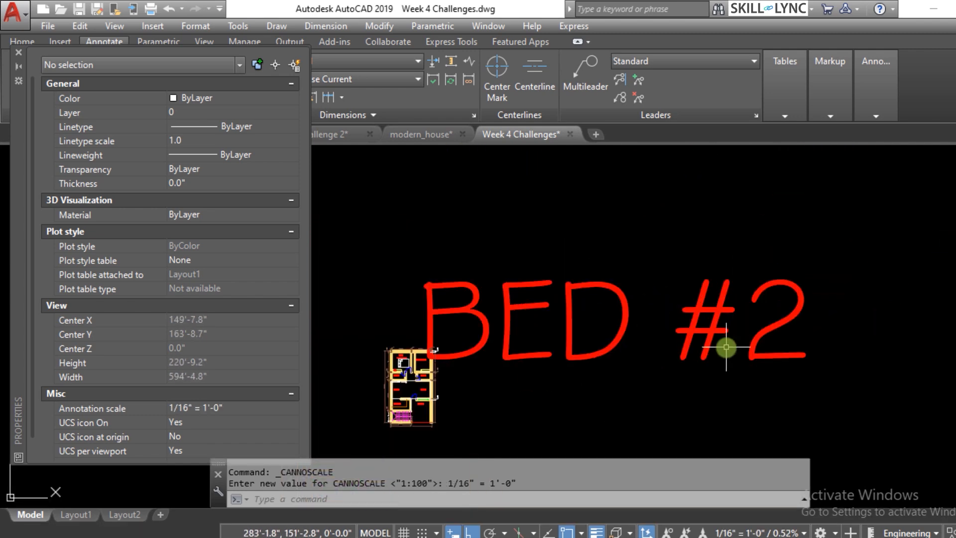
pyautogui.scroll(2, 567, 358)
pyautogui.scroll(-6, 597, 342)
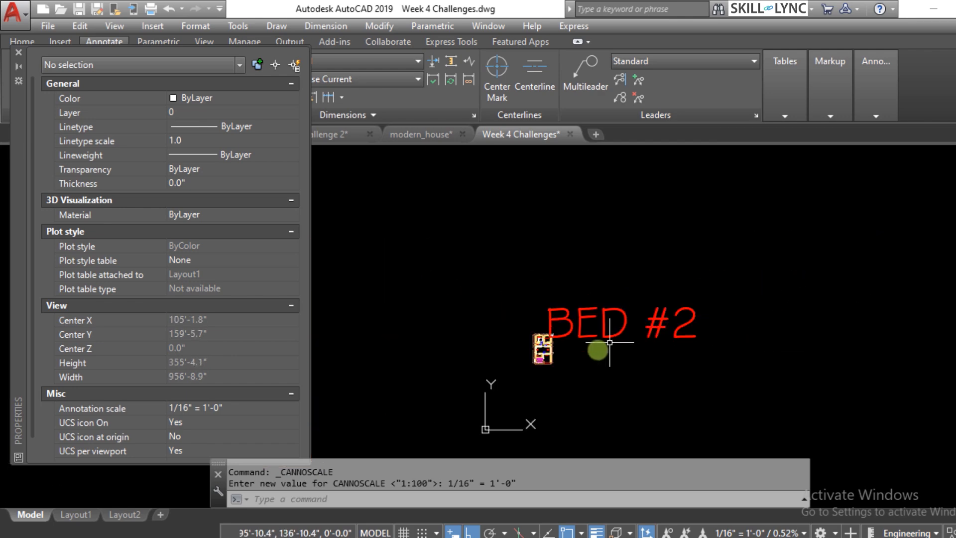
# - Select the BED #2 label and compare the sizes of its different scale representations beside the floor plan
pyautogui.scroll(2, 599, 331)
pyautogui.click(598, 332)
pyautogui.click(550, 325)
pyautogui.scroll(3, 612, 348)
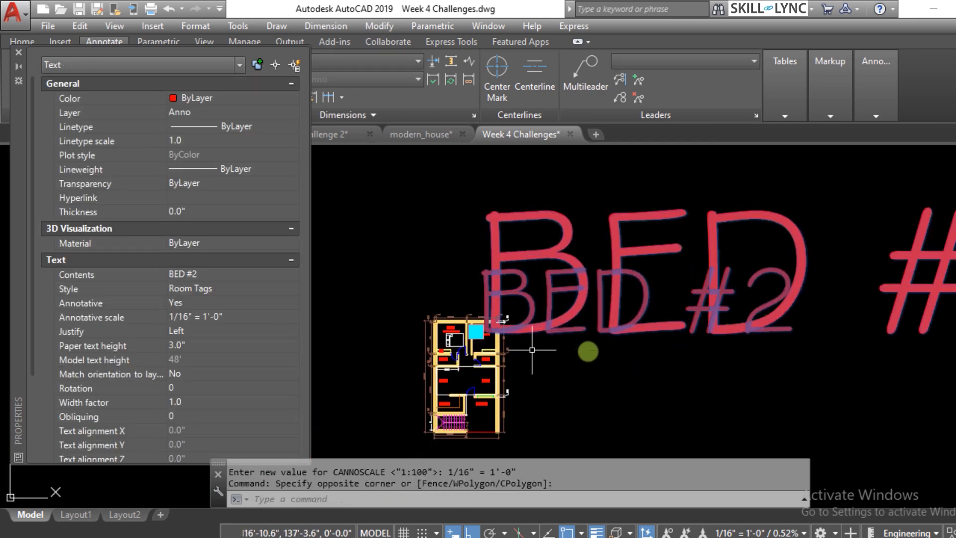
pyautogui.scroll(-3, 634, 351)
pyautogui.scroll(5, 633, 346)
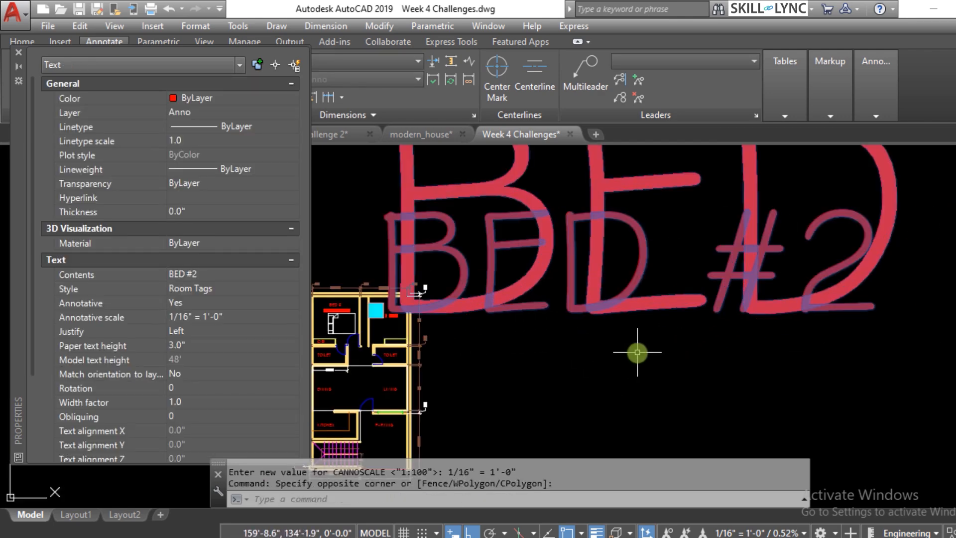
pyautogui.press('Escape')
# - Enable showing annotative objects at all scales, and toggle automatic adding of scales on and back off
pyautogui.click(686, 533)
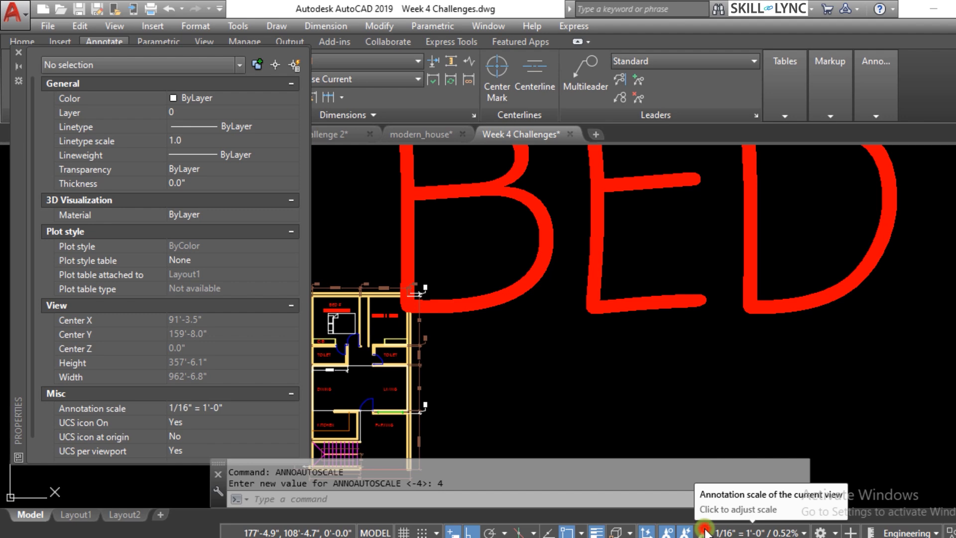
pyautogui.click(705, 531)
pyautogui.click(683, 532)
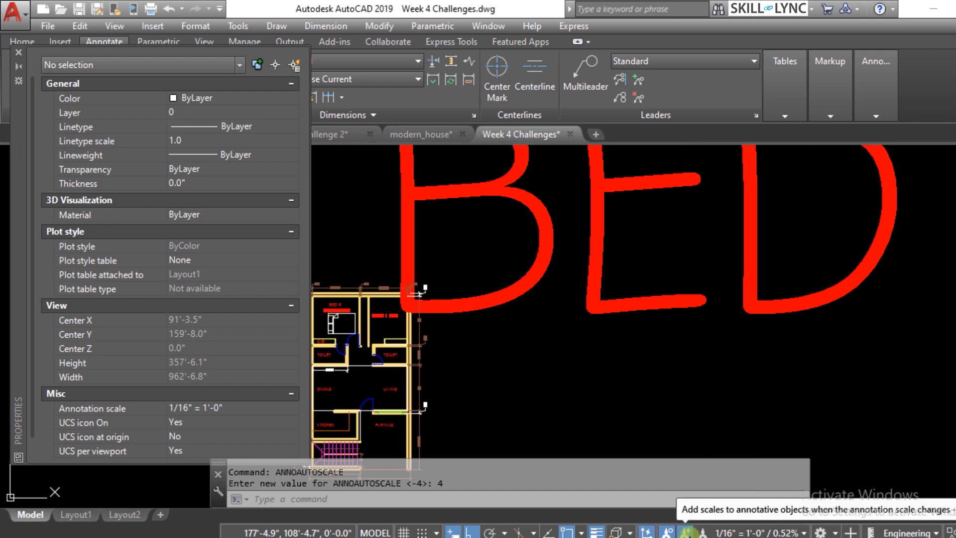
pyautogui.press('Escape')
pyautogui.press('Escape')
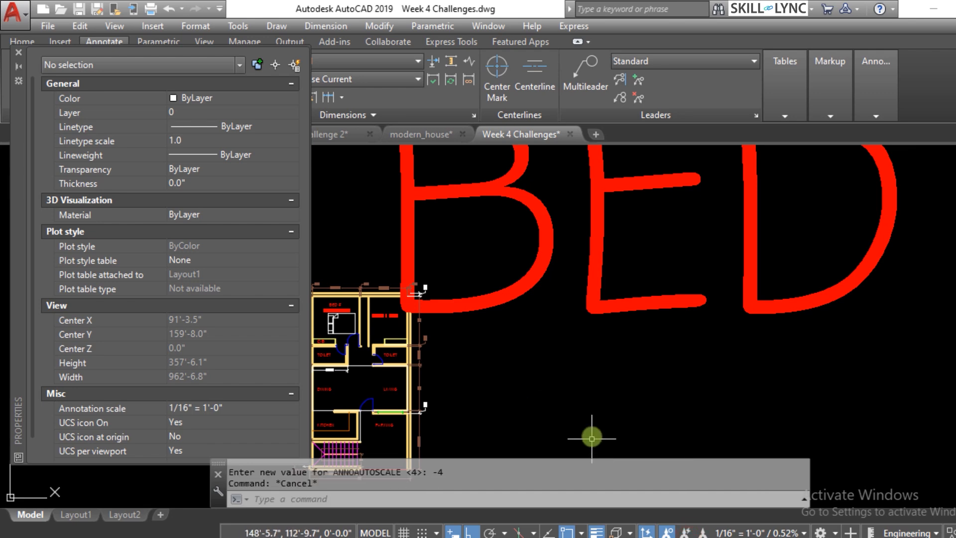
# - Select the BED #2 label and open its annotation object scale list
pyautogui.scroll(-5, 500, 351)
pyautogui.scroll(2, 514, 341)
pyautogui.click(532, 356)
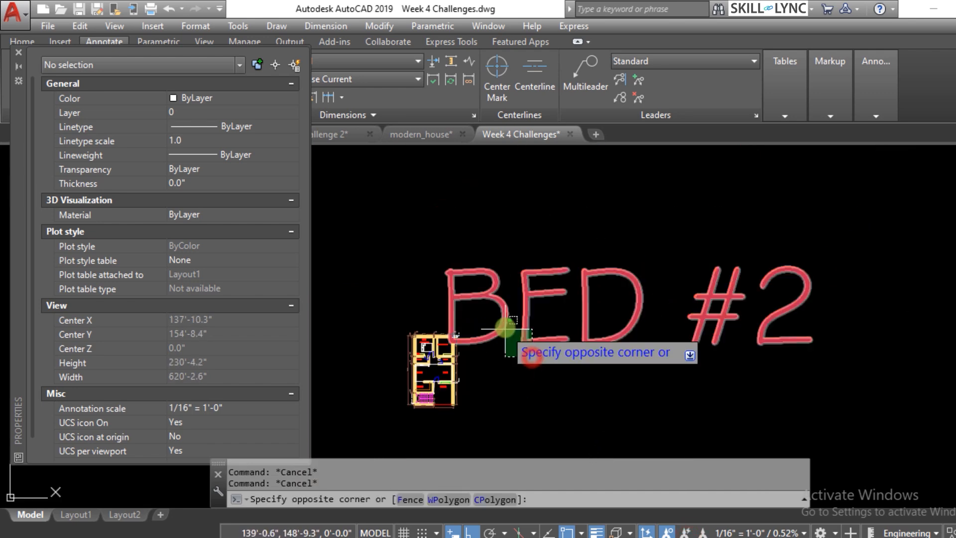
pyautogui.click(507, 328)
pyautogui.click(216, 345)
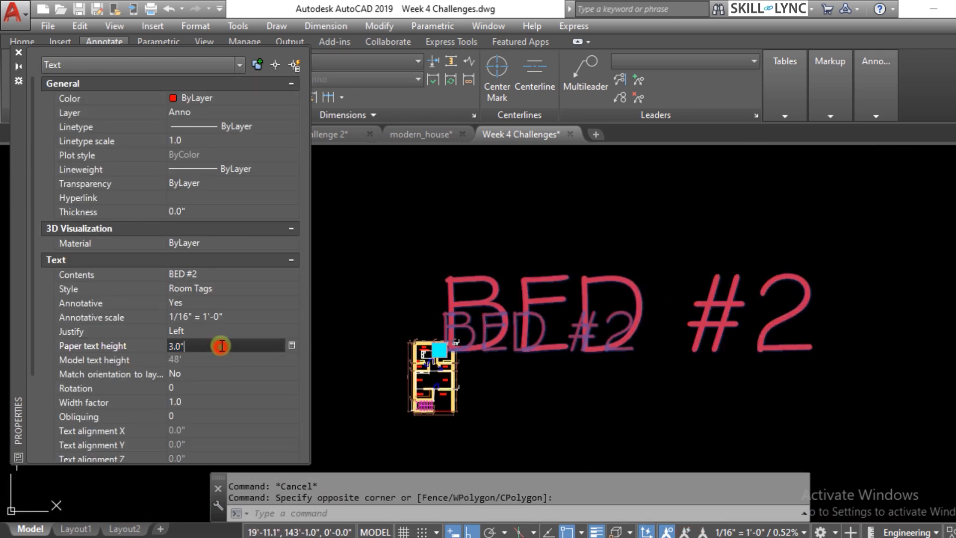
pyautogui.click(286, 315)
pyautogui.click(290, 317)
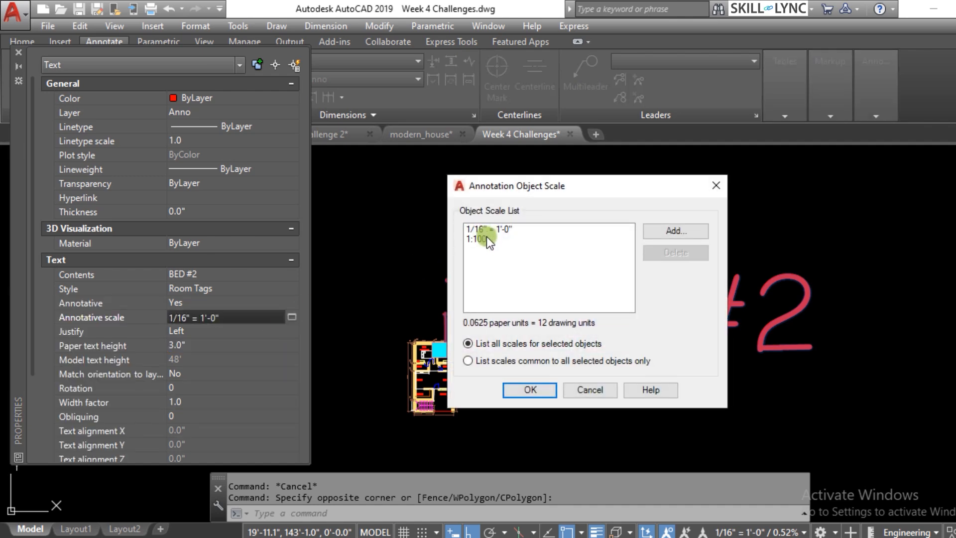
# - Compare the paper-to-drawing unit ratios of the label's 1/16" = 1'-0" and 1:100 scales, and close the list
pyautogui.click(479, 239)
pyautogui.click(481, 229)
pyautogui.click(481, 239)
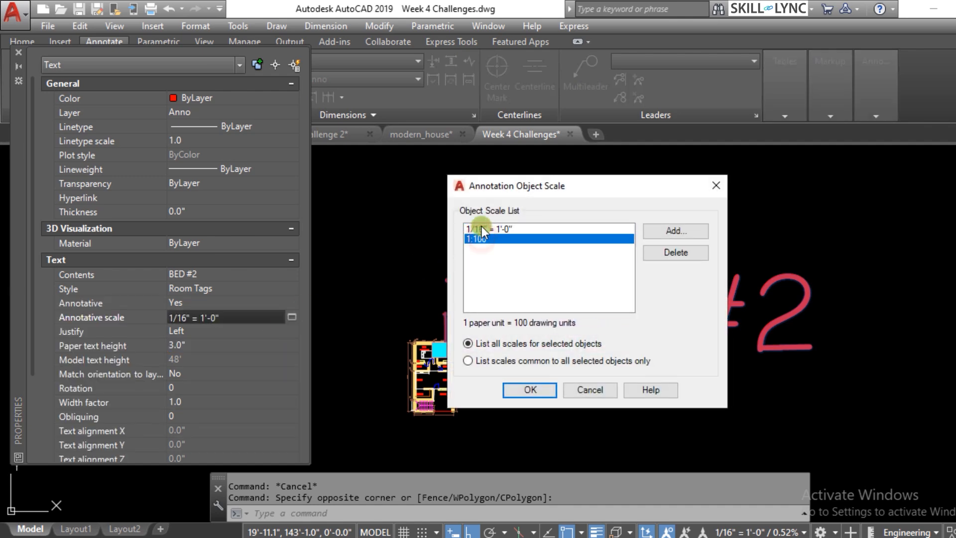
pyautogui.click(482, 228)
pyautogui.click(482, 239)
pyautogui.click(481, 229)
pyautogui.click(480, 239)
pyautogui.click(480, 229)
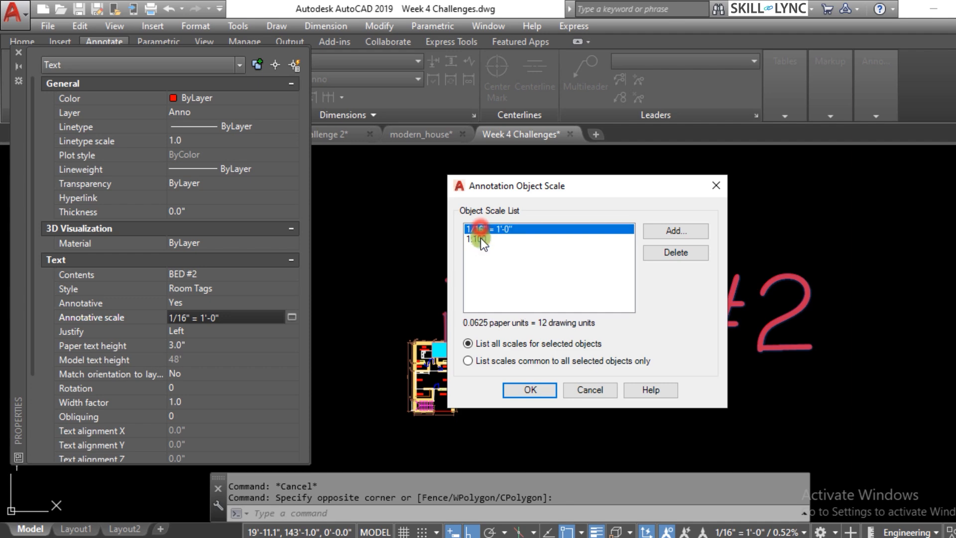
pyautogui.click(481, 240)
pyautogui.click(482, 228)
pyautogui.click(481, 273)
pyautogui.click(530, 389)
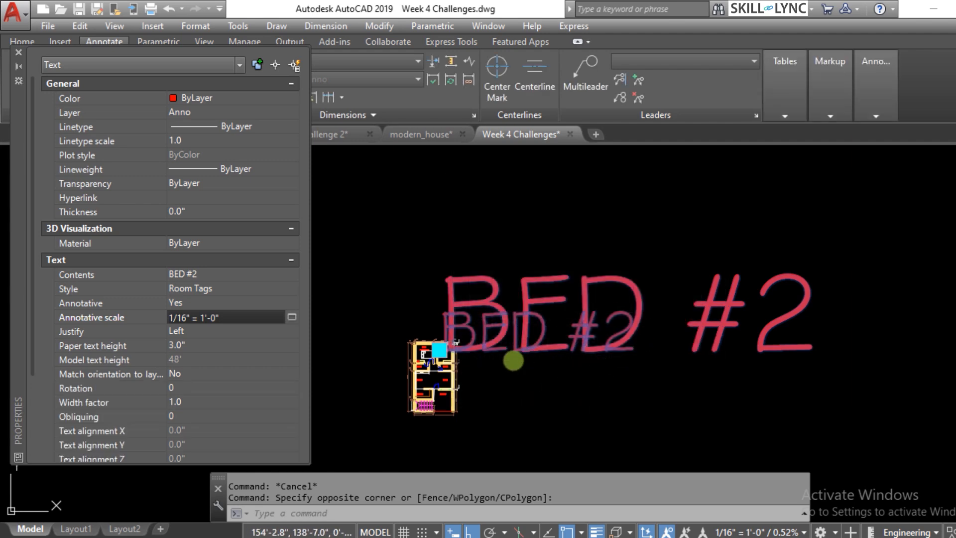
pyautogui.press('Escape')
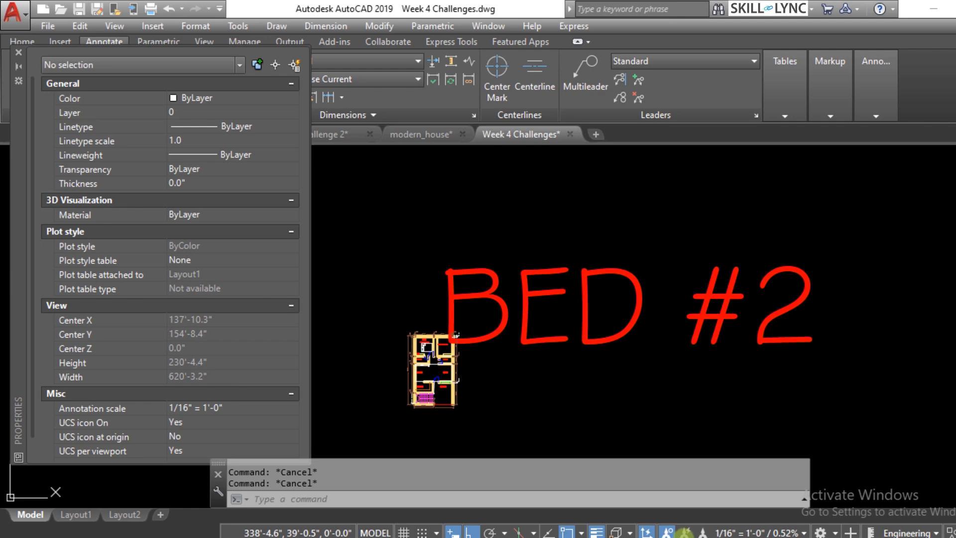
# - Turn on automatic adding of scales to annotative objects and set the annotation scale to 1/4" = 1'-0"
pyautogui.click(685, 532)
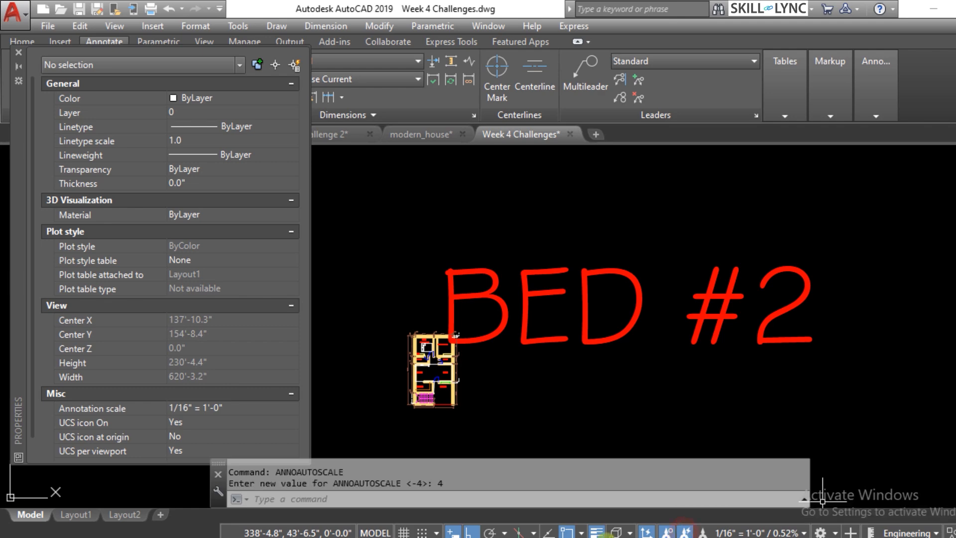
pyautogui.click(804, 532)
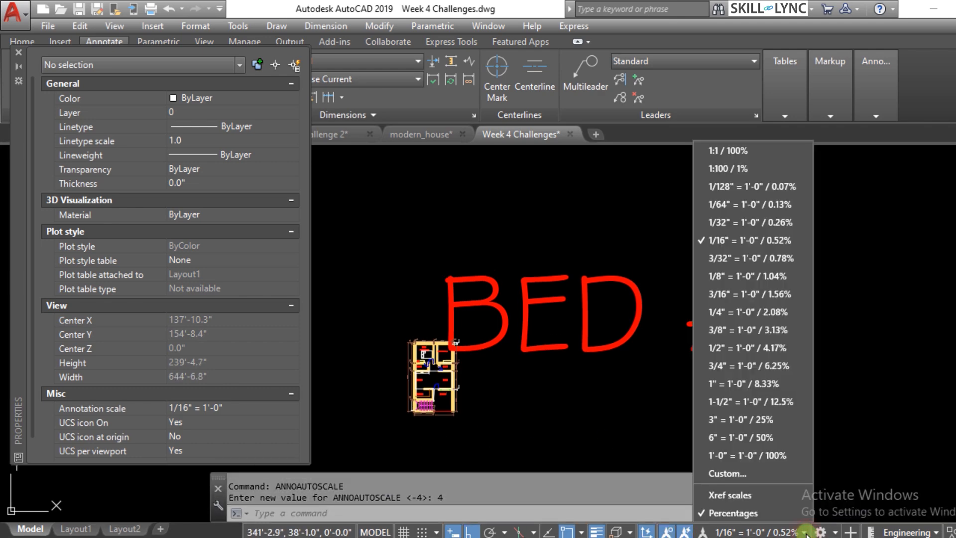
pyautogui.click(749, 309)
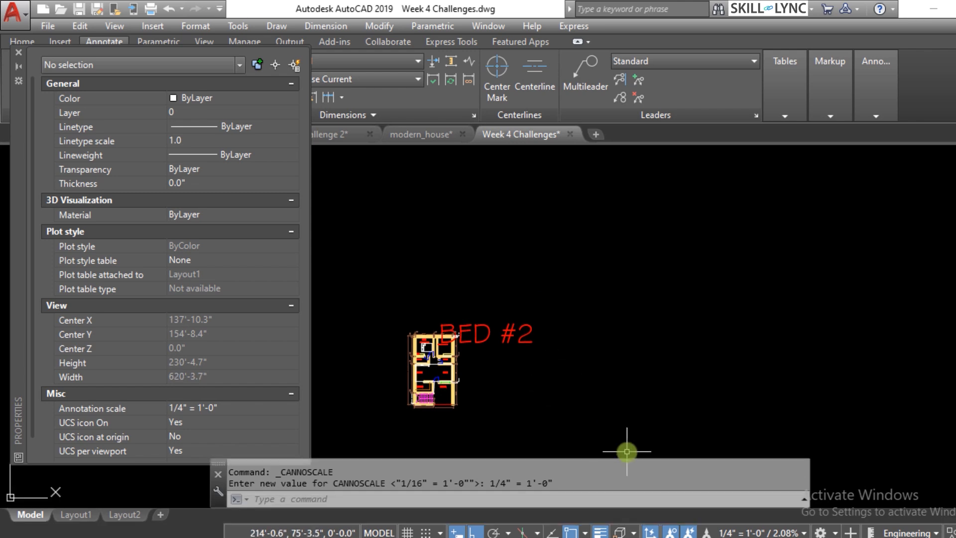
# - Examine the BED #2 label's object scale list for scales added by the annotation scale change
pyautogui.click(484, 317)
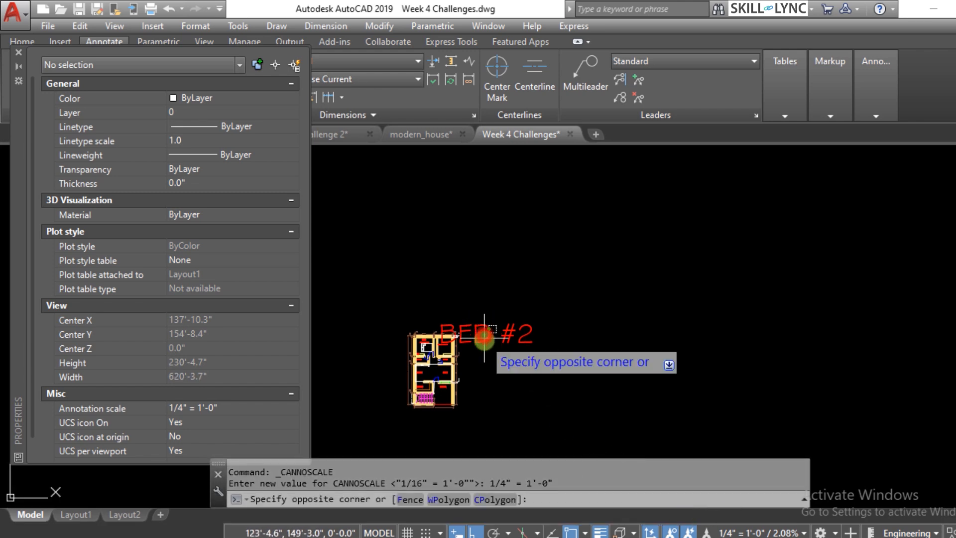
pyautogui.click(392, 340)
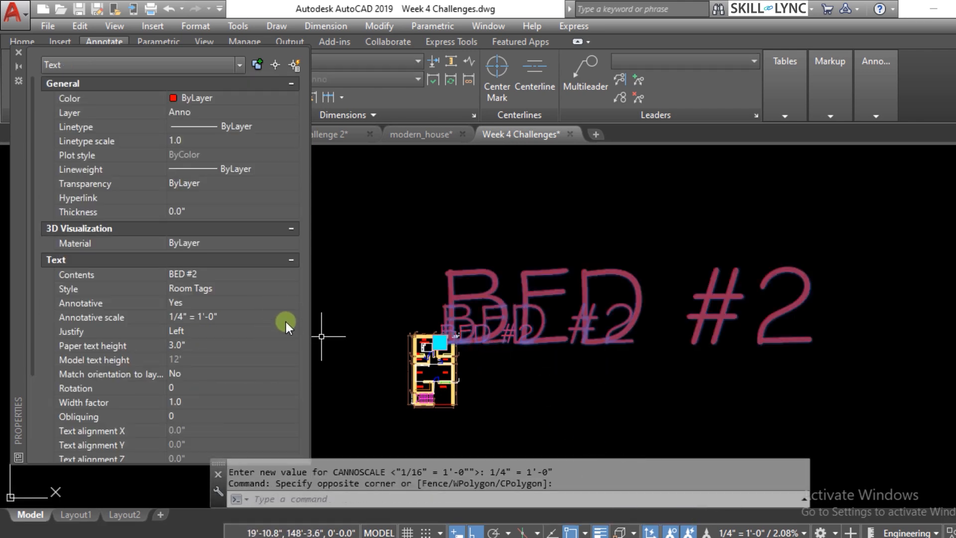
pyautogui.click(289, 315)
pyautogui.click(291, 317)
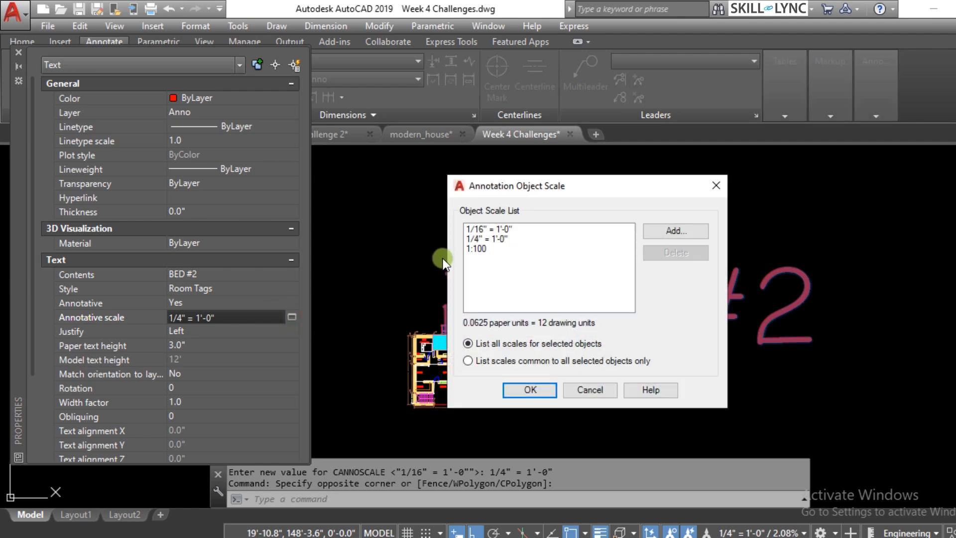
pyautogui.click(519, 395)
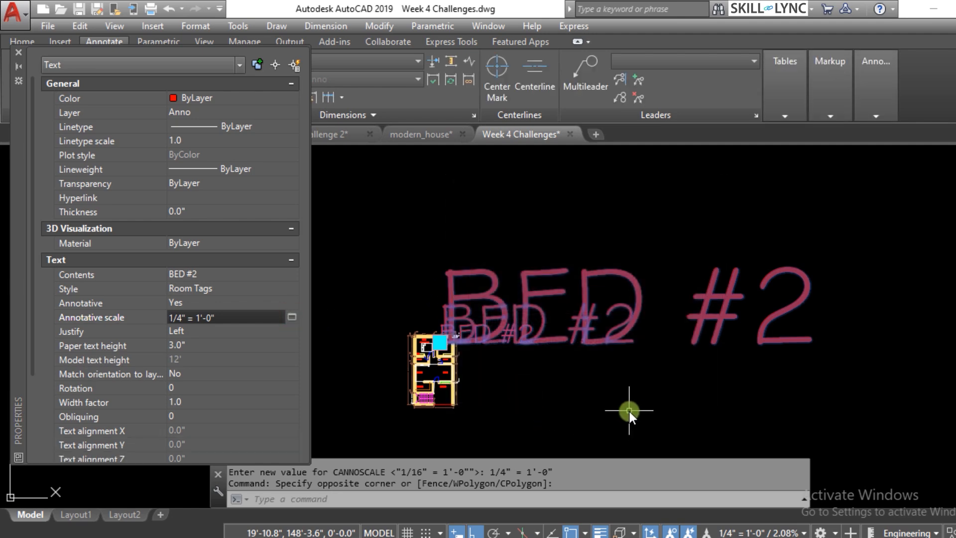
pyautogui.press('Escape')
pyautogui.press('Escape')
# - Reselect the BED #2 label and review its supported scales once more, leaving the list unchanged
pyautogui.click(479, 319)
pyautogui.click(469, 336)
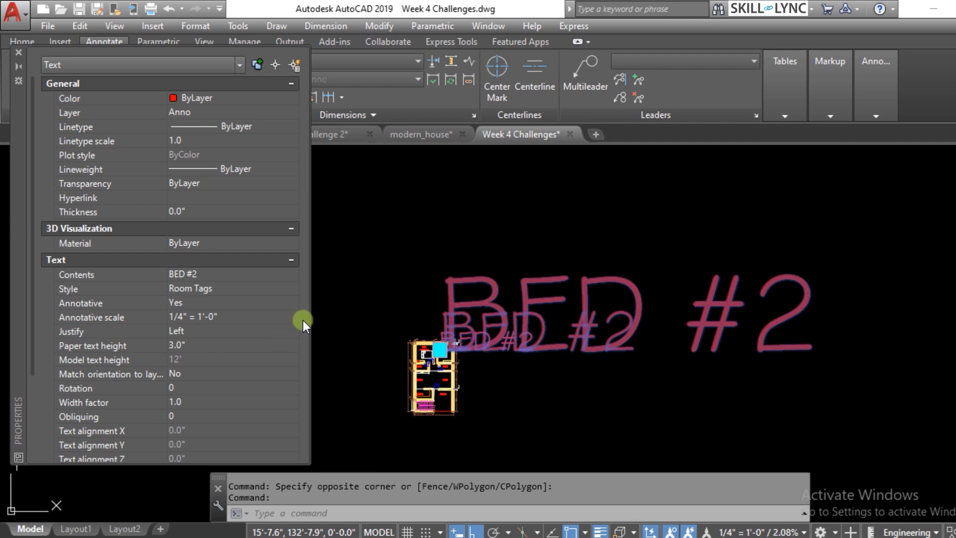
pyautogui.click(287, 321)
pyautogui.click(292, 316)
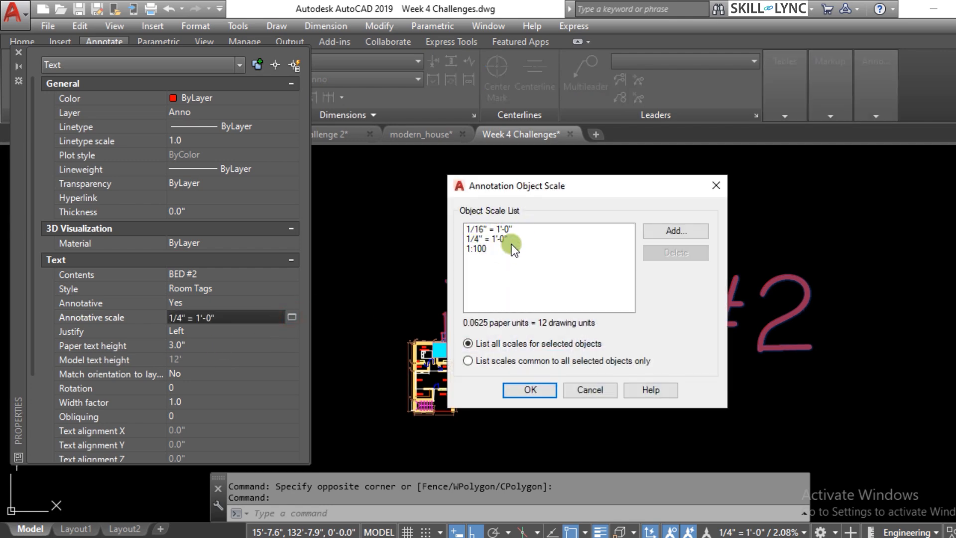
pyautogui.click(518, 393)
pyautogui.press('Escape')
pyautogui.press('Escape')
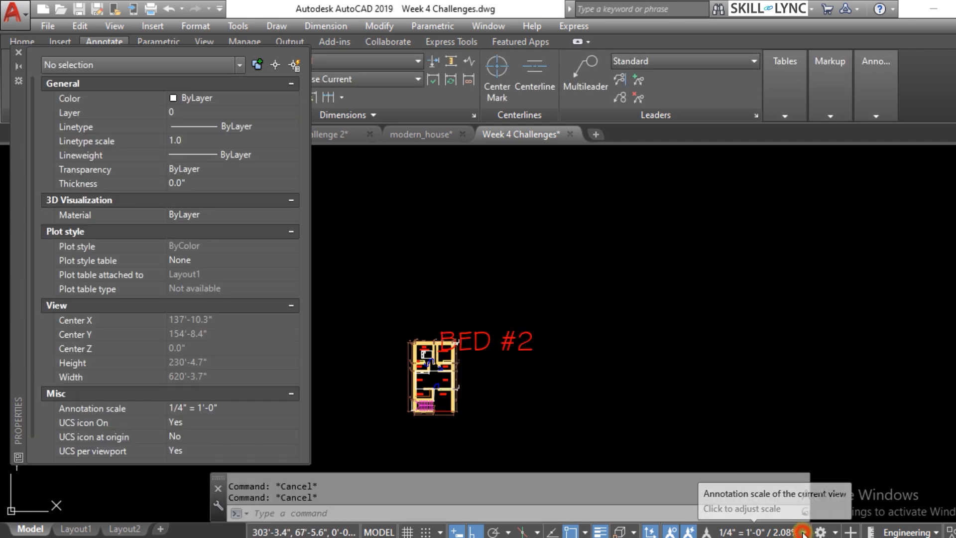
# - Set the annotation scale to 1/8" = 1'-0" and review the BED #2 label's object scale list
pyautogui.click(803, 533)
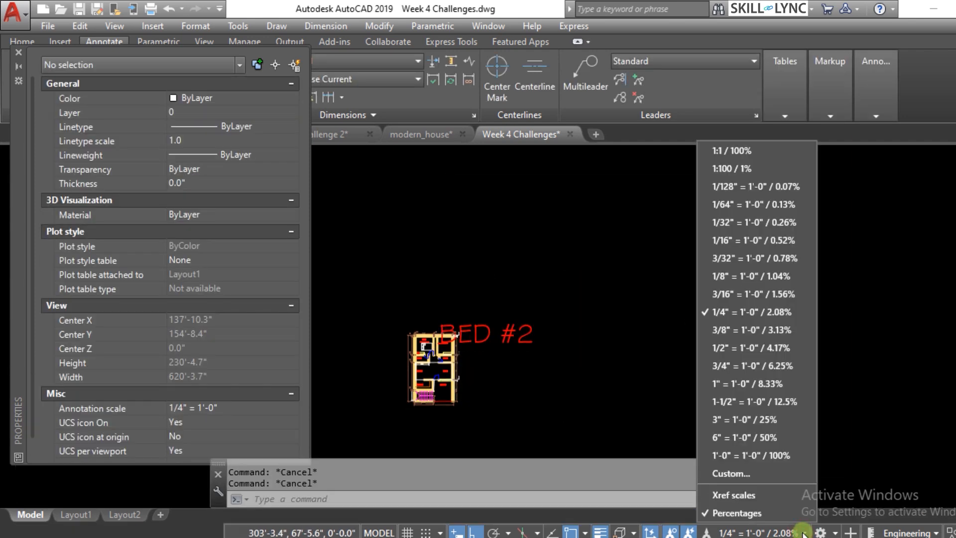
pyautogui.click(751, 276)
pyautogui.click(531, 360)
pyautogui.click(495, 317)
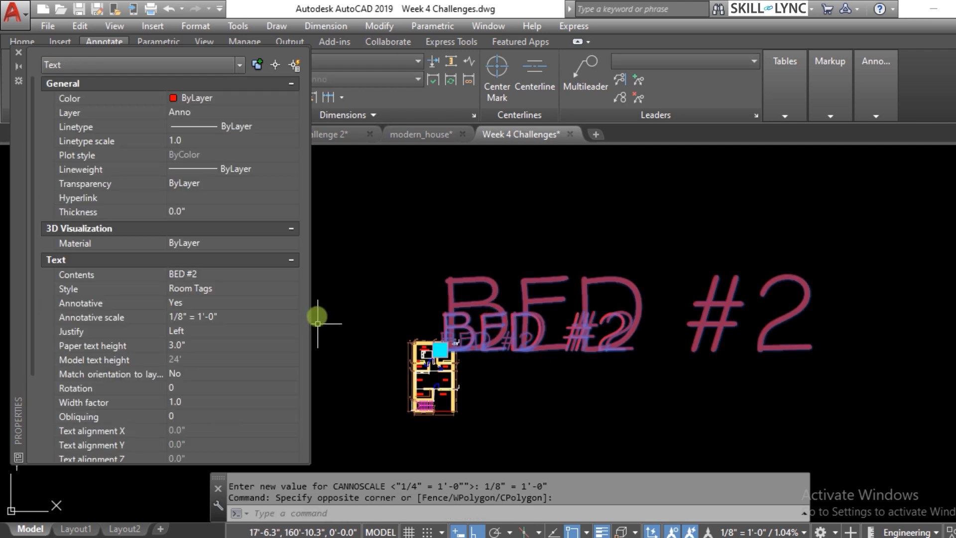
pyautogui.click(280, 319)
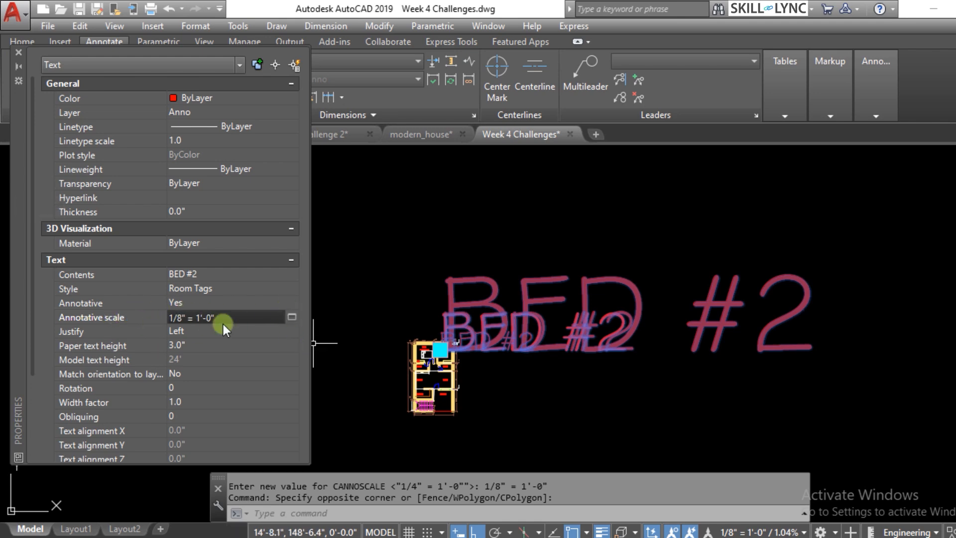
pyautogui.click(290, 317)
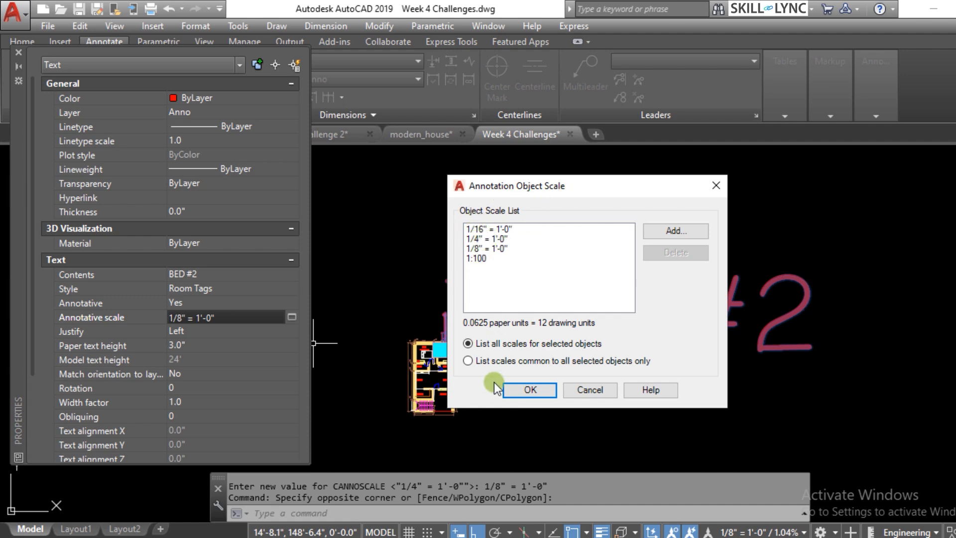
pyautogui.click(531, 391)
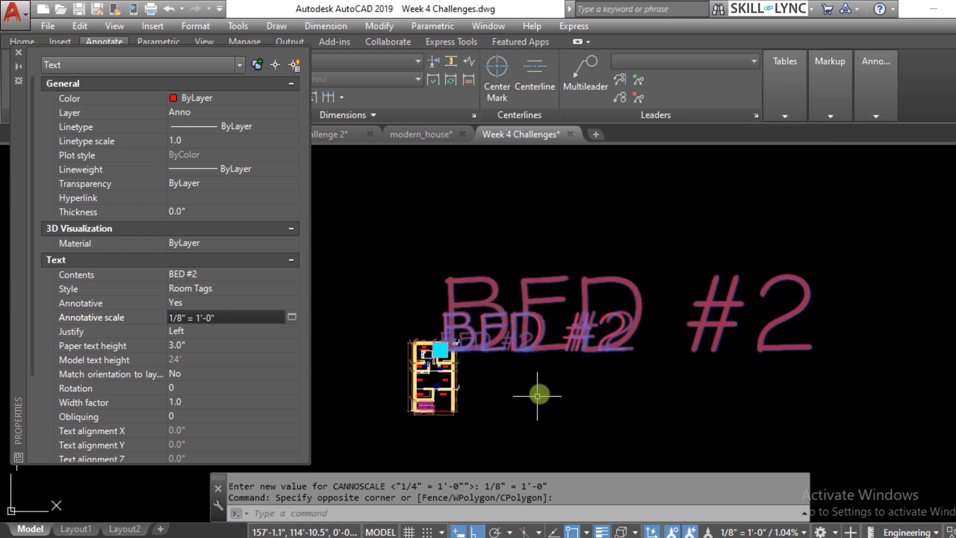
pyautogui.press('Escape')
pyautogui.press('Escape')
# - Select the BED #2 label again to inspect its overlapping scale representations, and clear the selection
pyautogui.scroll(3, 513, 349)
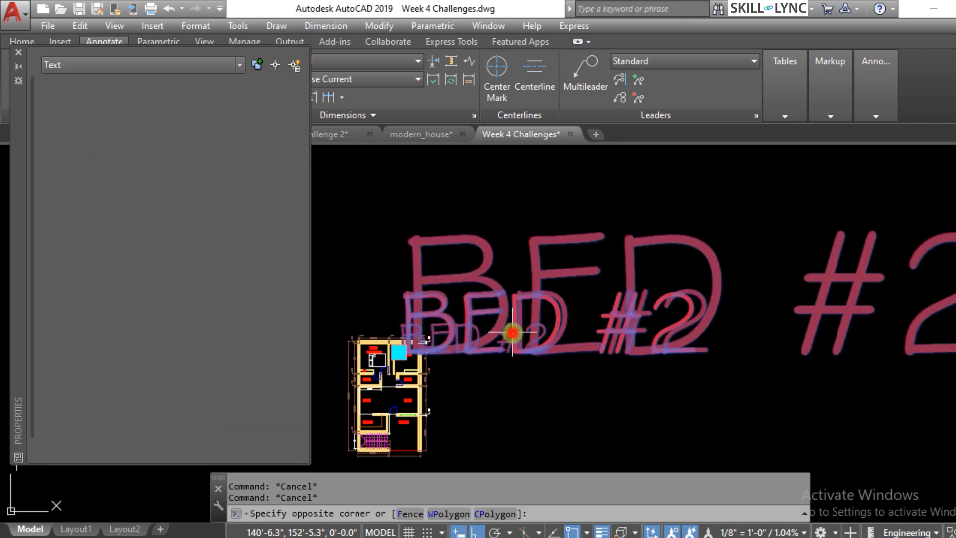
pyautogui.press('Escape')
pyautogui.press('Escape')
pyautogui.click(507, 367)
pyautogui.click(473, 300)
pyautogui.press('Escape')
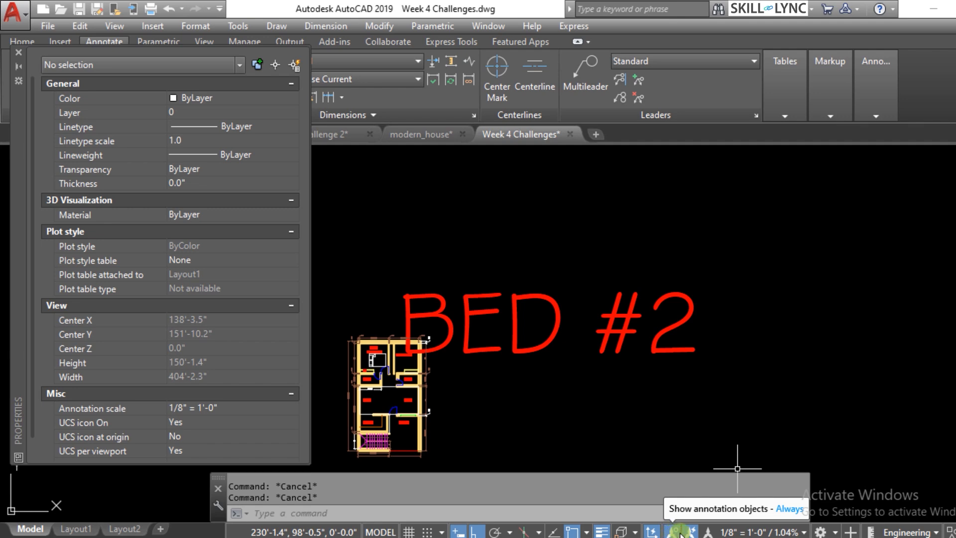
# - Turn off automatic adding of scales to annotative objects and check the BED #2 label's object scale list
pyautogui.click(688, 532)
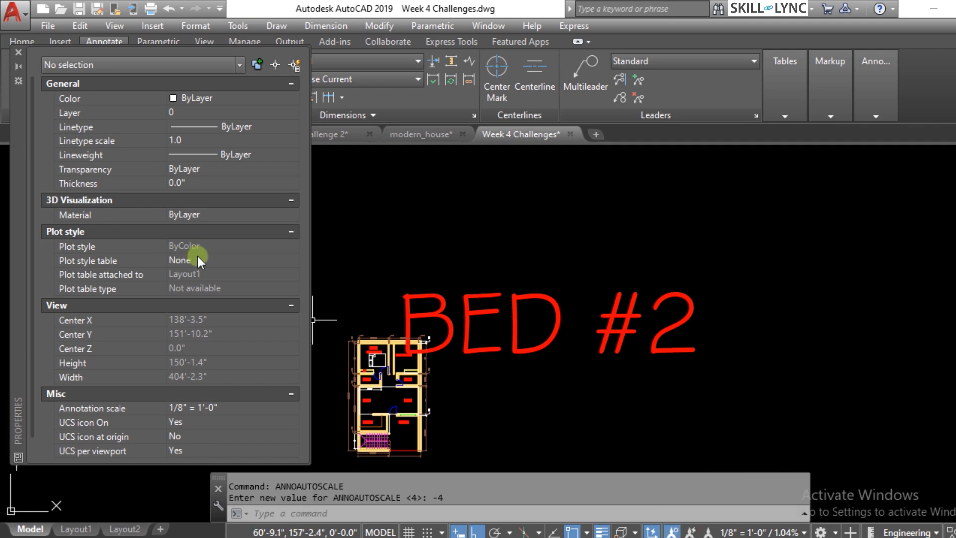
pyautogui.scroll(3, 632, 401)
pyautogui.scroll(-3, 651, 405)
pyautogui.scroll(1, 593, 378)
pyautogui.click(587, 385)
pyautogui.click(538, 321)
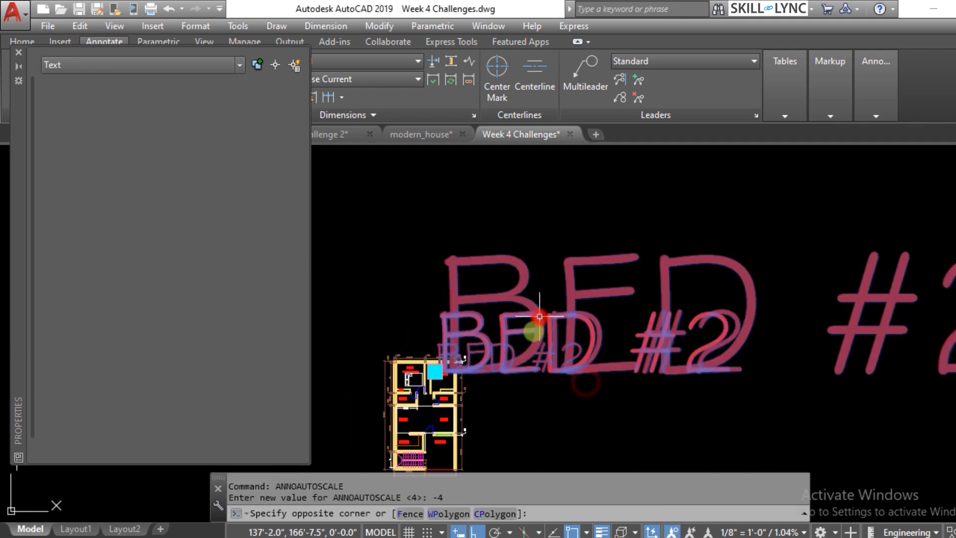
pyautogui.click(288, 319)
pyautogui.click(291, 317)
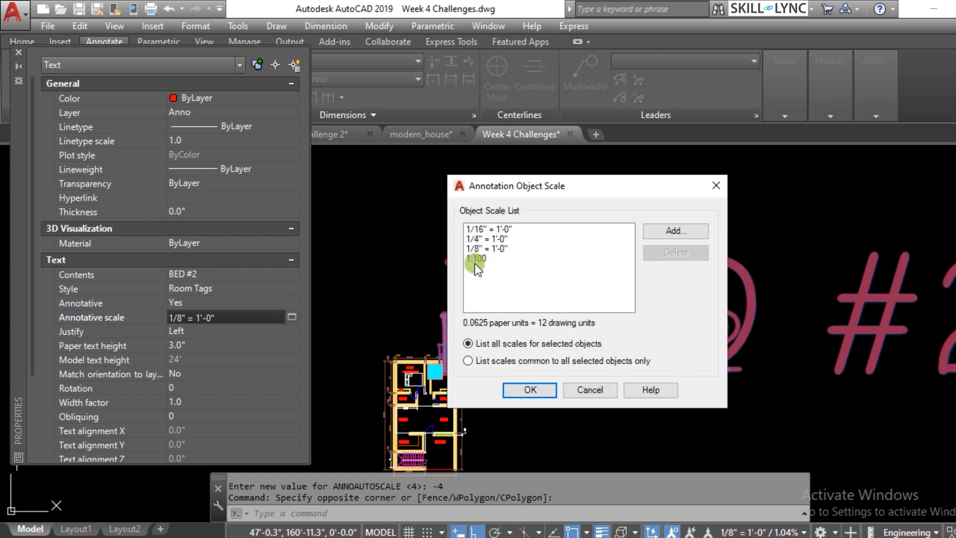
pyautogui.click(548, 386)
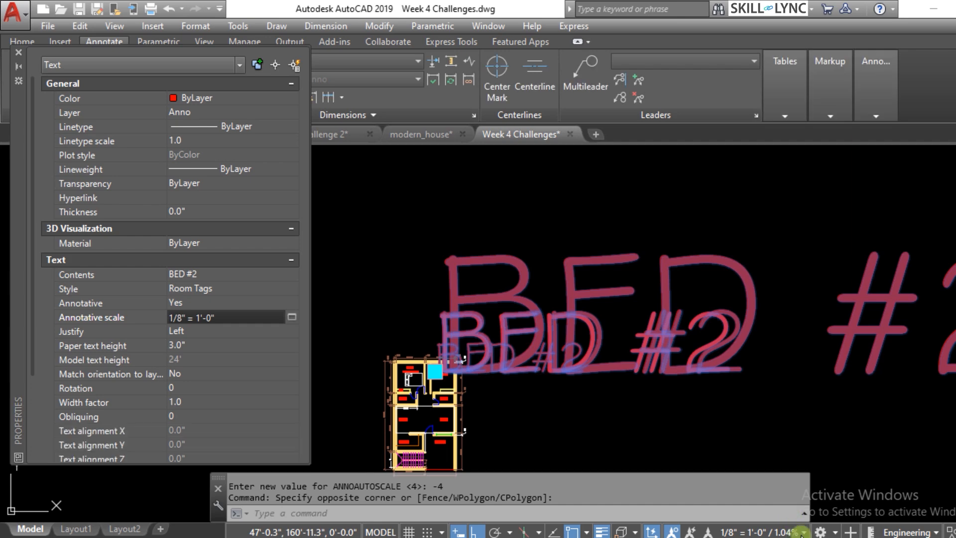
# - Set the annotation scale to 1/2" = 1'-0" with automatic scale adding turned off
pyautogui.click(802, 532)
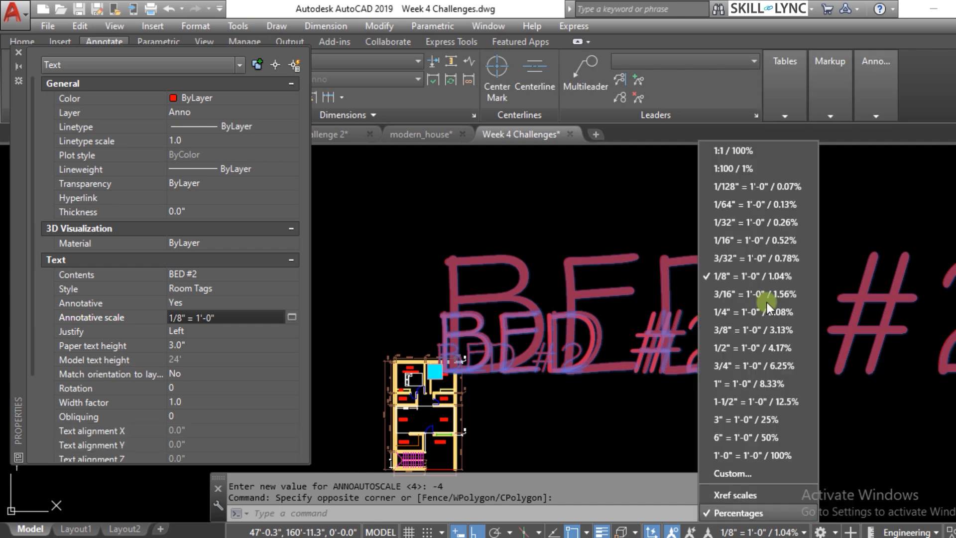
pyautogui.click(727, 348)
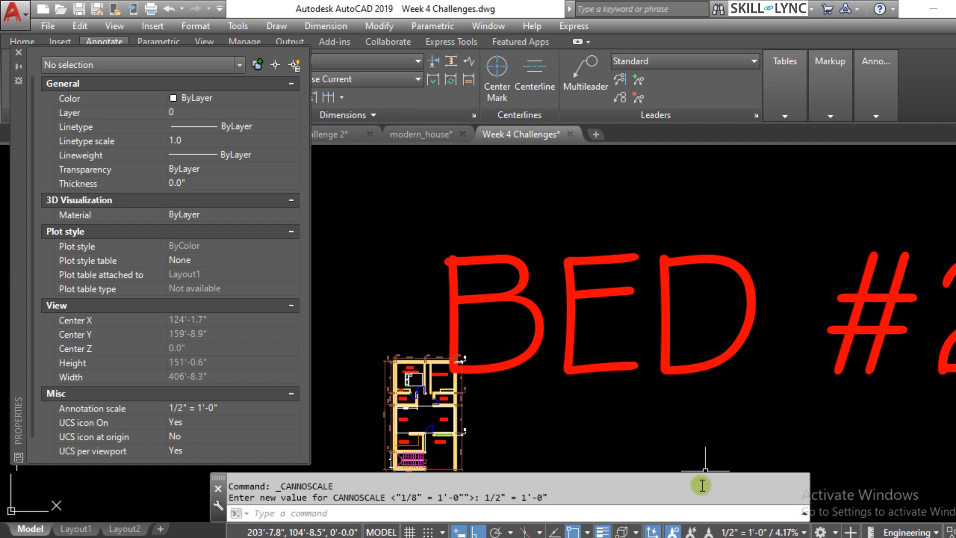
# - Inspect the BED #2 label's overlapping scale representations, and hide annotative objects that do not support the current annotation scale
pyautogui.click(548, 301)
pyautogui.click(533, 363)
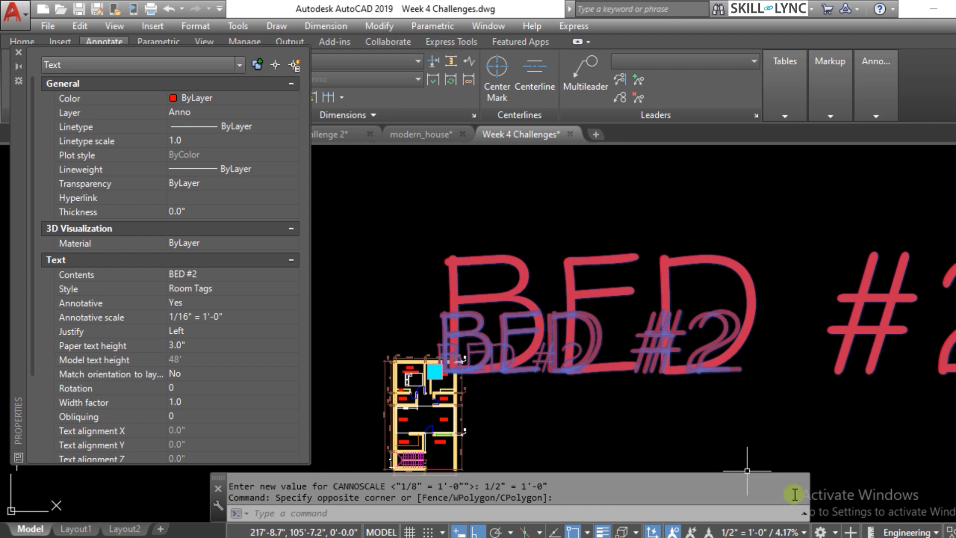
pyautogui.click(676, 531)
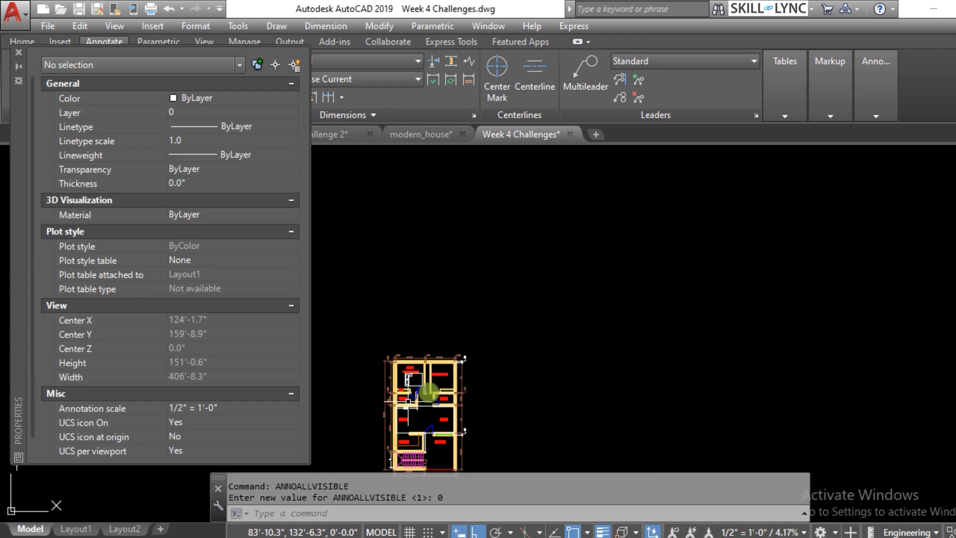
pyautogui.scroll(6, 405, 371)
pyautogui.scroll(2, 487, 398)
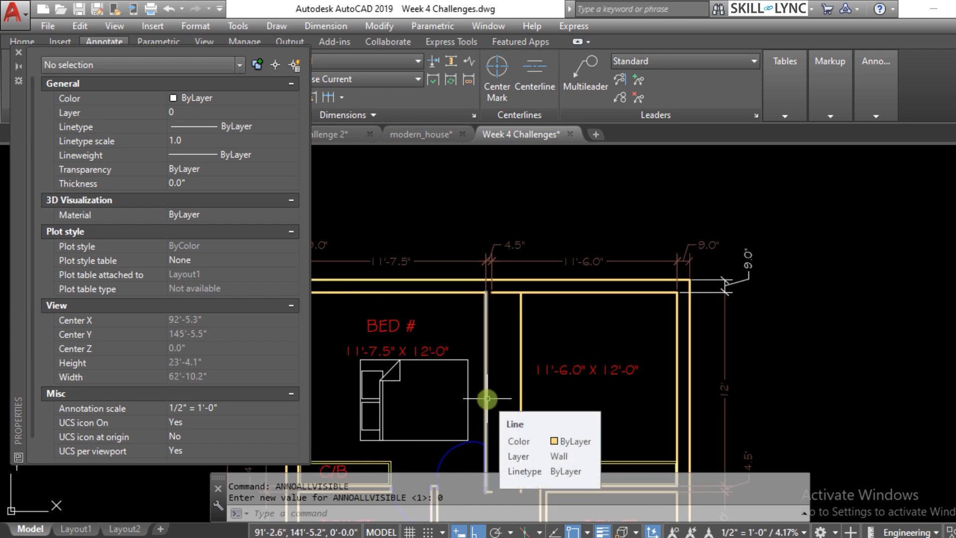
pyautogui.click(801, 308)
pyautogui.click(772, 355)
pyautogui.press('Escape')
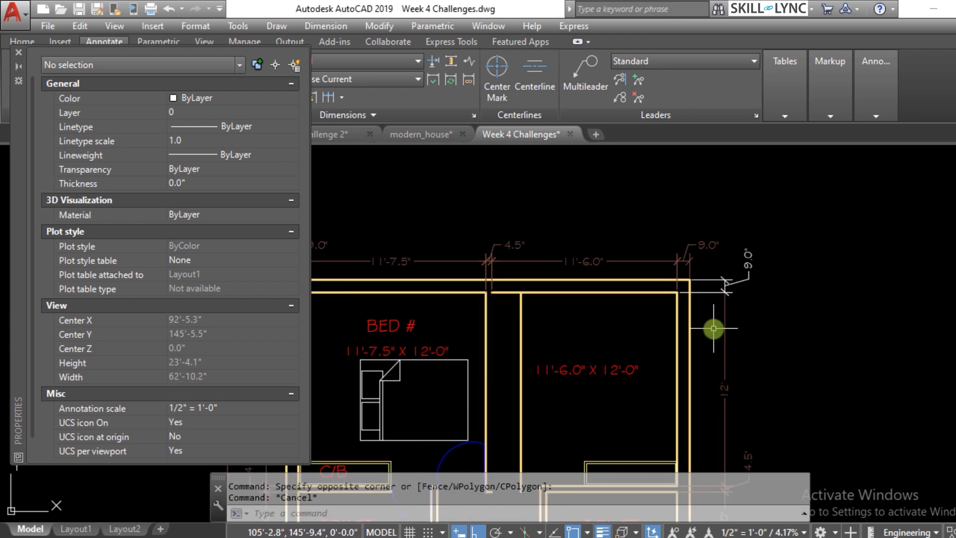
# - Undo the annotation visibility, annotation scale and automatic scale adding changes, back to the 1/16" = 1'-0" annotation scale
pyautogui.hotkey('ctrl', 'z')
pyautogui.hotkey('ctrl', 'z')
pyautogui.hotkey('ctrl', 'z')
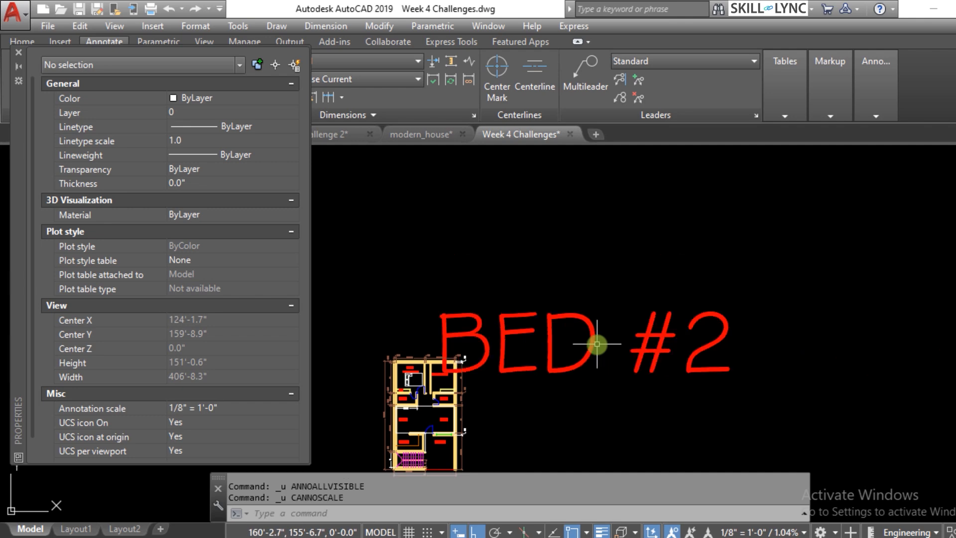
pyautogui.hotkey('ctrl', 'z')
pyautogui.hotkey('ctrl', 'z')
pyautogui.hotkey('ctrl', 'z')
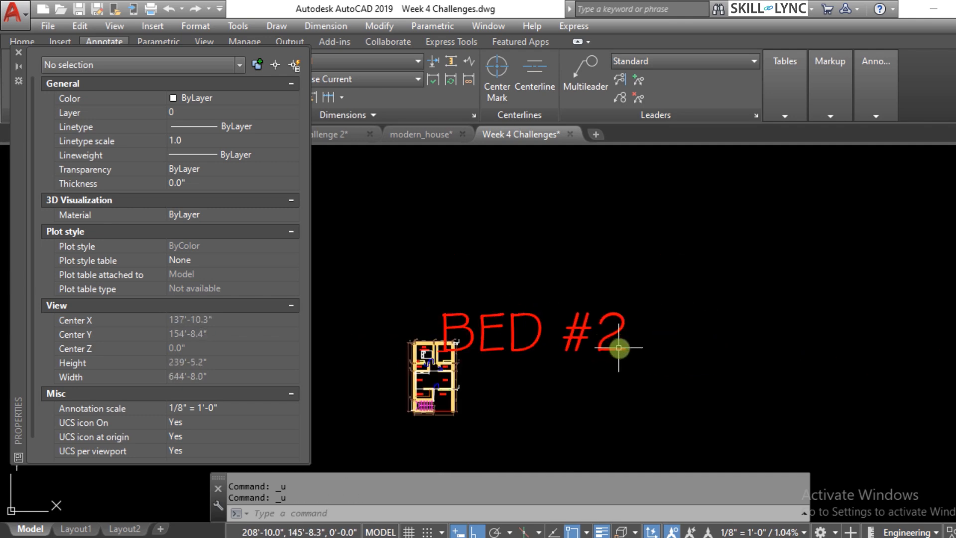
pyautogui.hotkey('ctrl', 'z')
pyautogui.hotkey('ctrl', 'z')
pyautogui.hotkey('ctrl', 'z')
pyautogui.hotkey('ctrl', 'z')
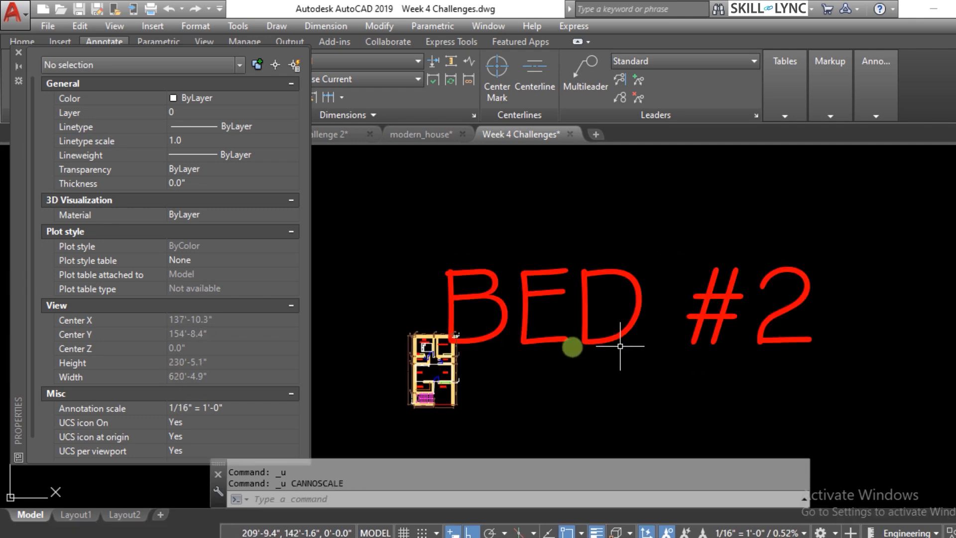
pyautogui.hotkey('ctrl', 'z')
pyautogui.hotkey('ctrl', 'z')
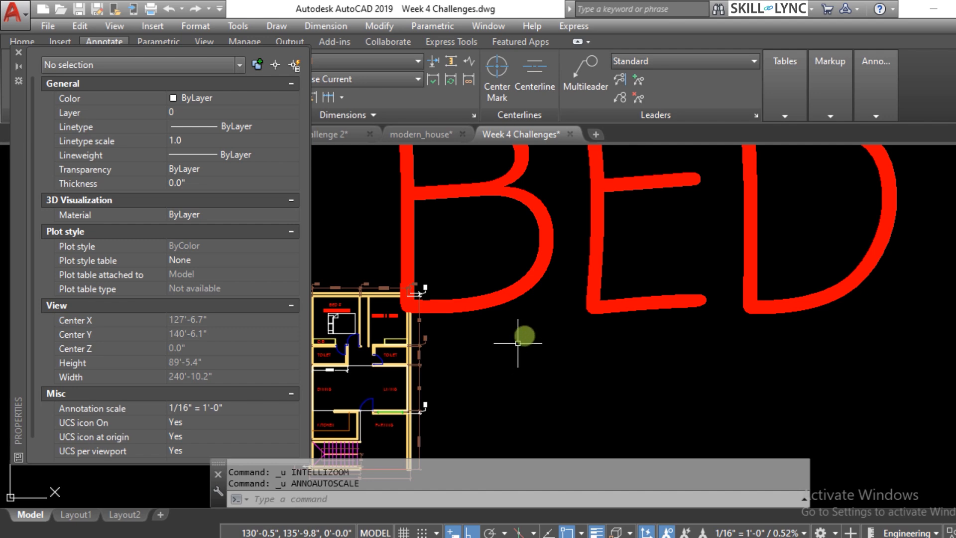
# - Set the oversized BED #2 label's Annotative property to No, and clear the selection
pyautogui.scroll(2, 381, 338)
pyautogui.click(536, 318)
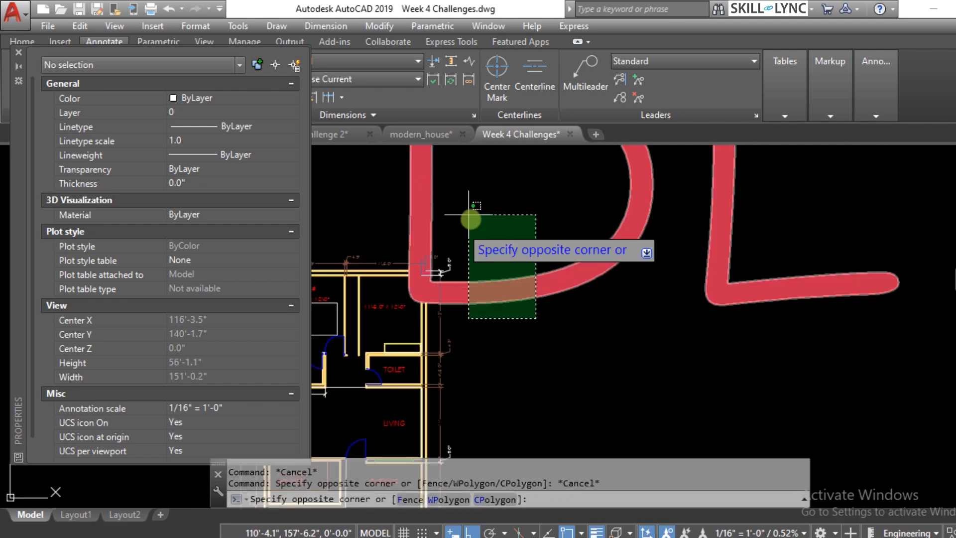
pyautogui.click(470, 219)
pyautogui.press('Escape')
pyautogui.click(577, 355)
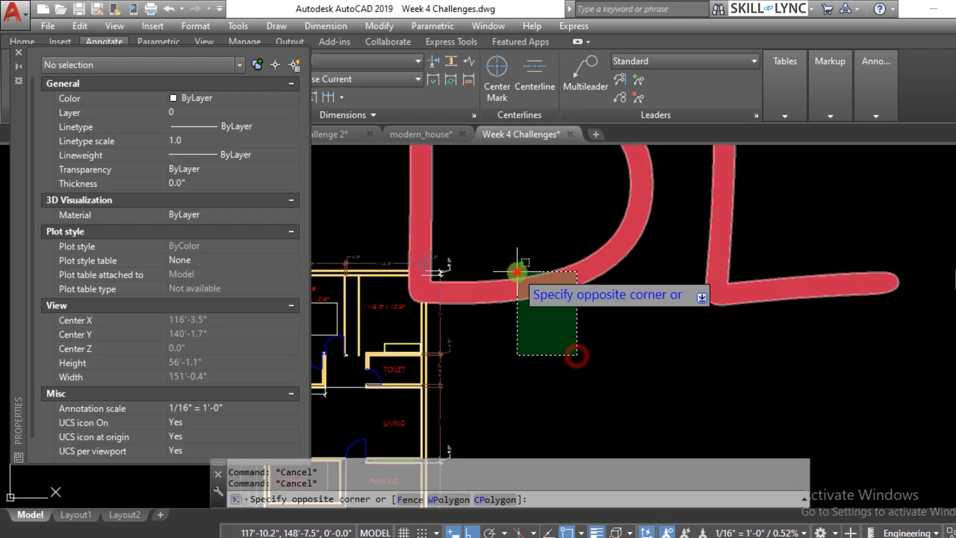
pyautogui.click(518, 272)
pyautogui.click(265, 304)
pyautogui.click(292, 301)
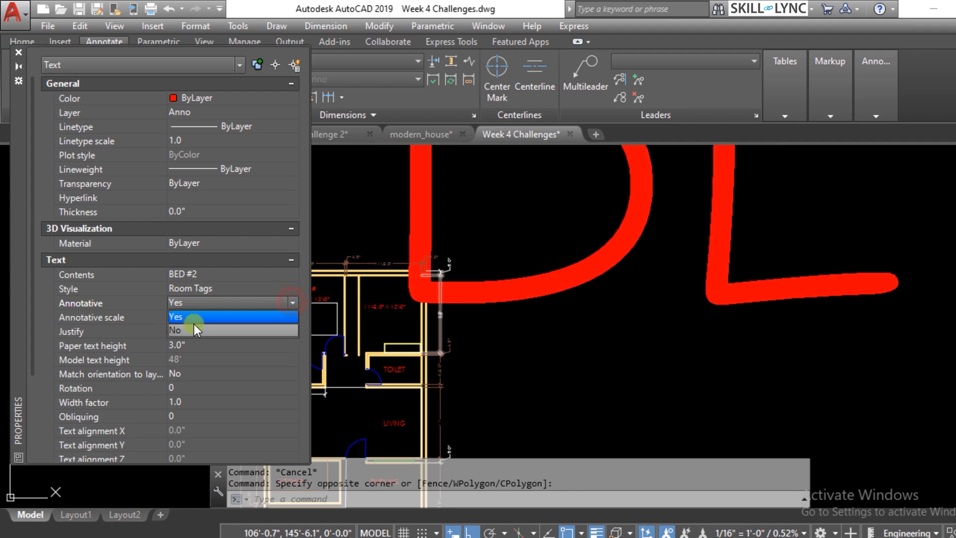
pyautogui.click(194, 327)
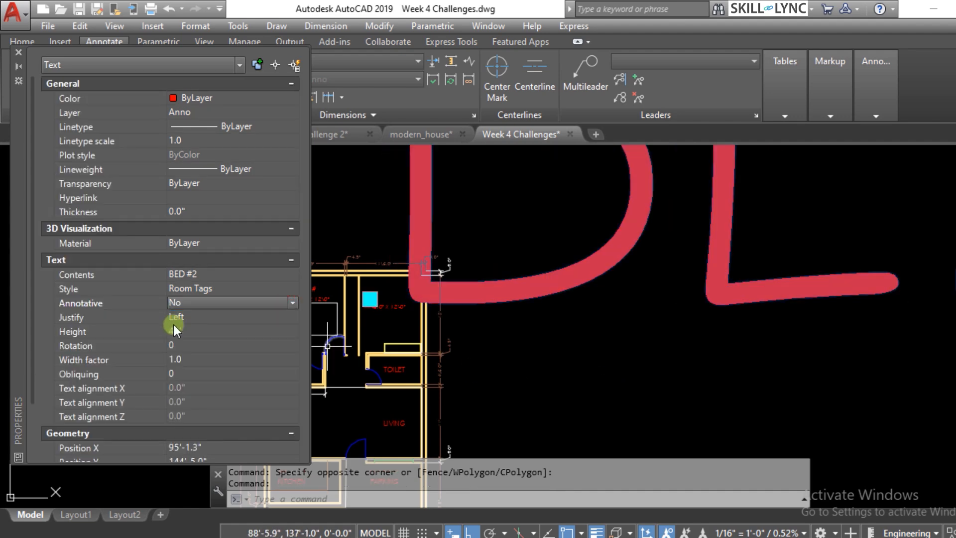
pyautogui.click(222, 332)
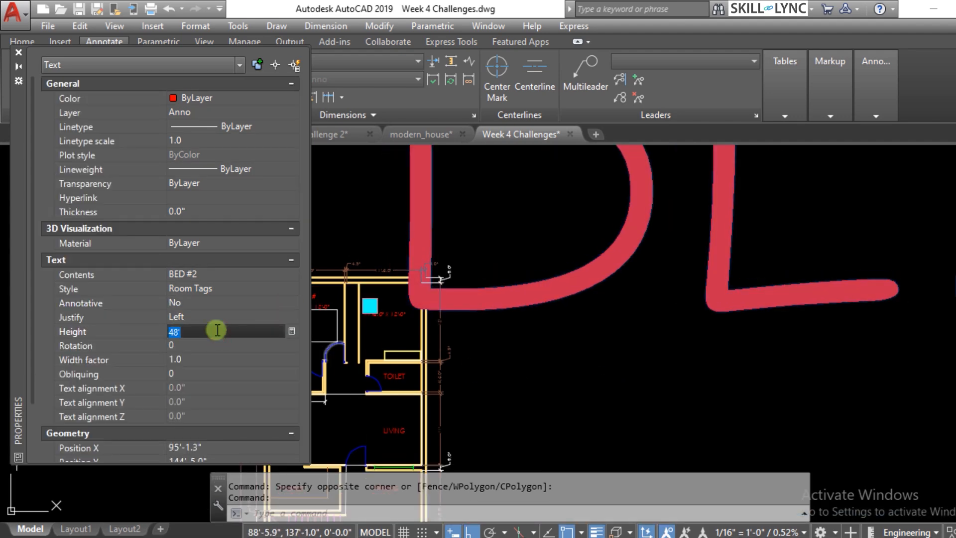
pyautogui.press('Escape')
pyautogui.press('Escape')
# - Match the BED #2 label's properties to the 11'-6.0" X 12'-0" room dimension text with MATCHPROP
pyautogui.write('m')
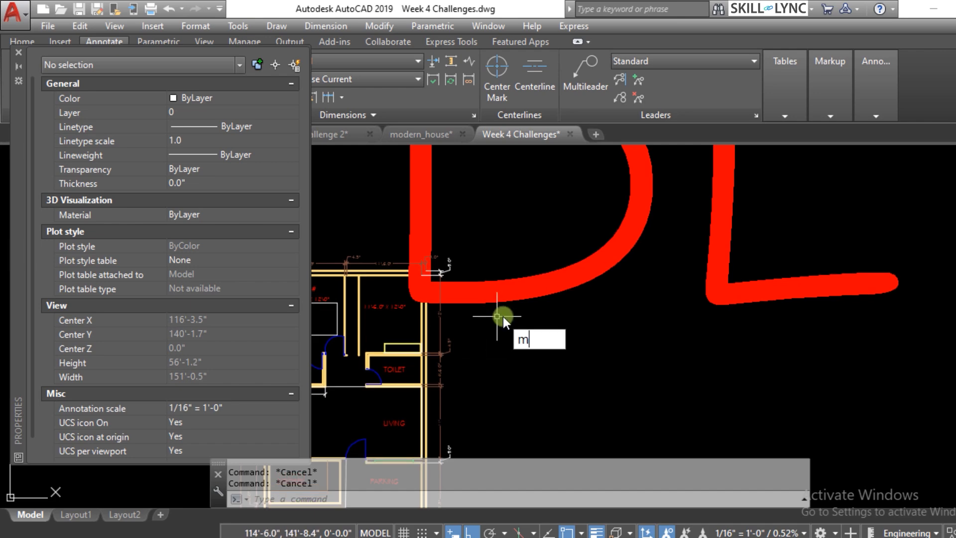
pyautogui.write('a')
pyautogui.press('Return')
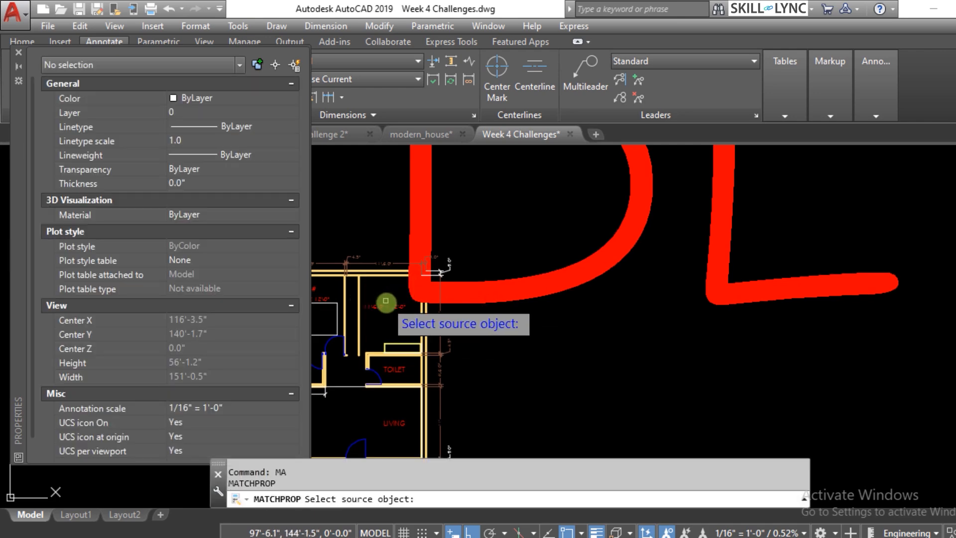
pyautogui.click(388, 304)
pyautogui.click(485, 281)
pyautogui.click(468, 310)
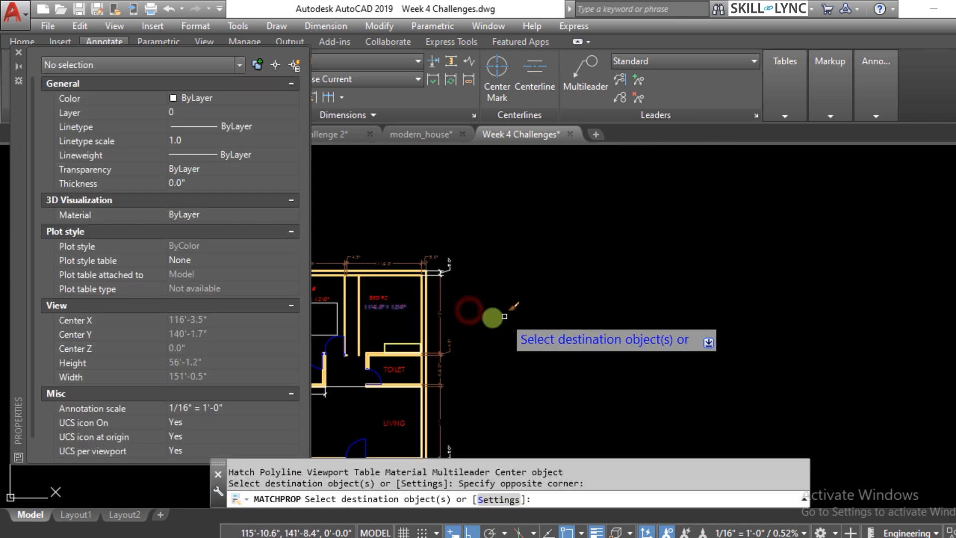
pyautogui.press('Escape')
pyautogui.press('Escape')
pyautogui.scroll(4, 380, 304)
pyautogui.scroll(-5, 553, 313)
pyautogui.scroll(5, 320, 262)
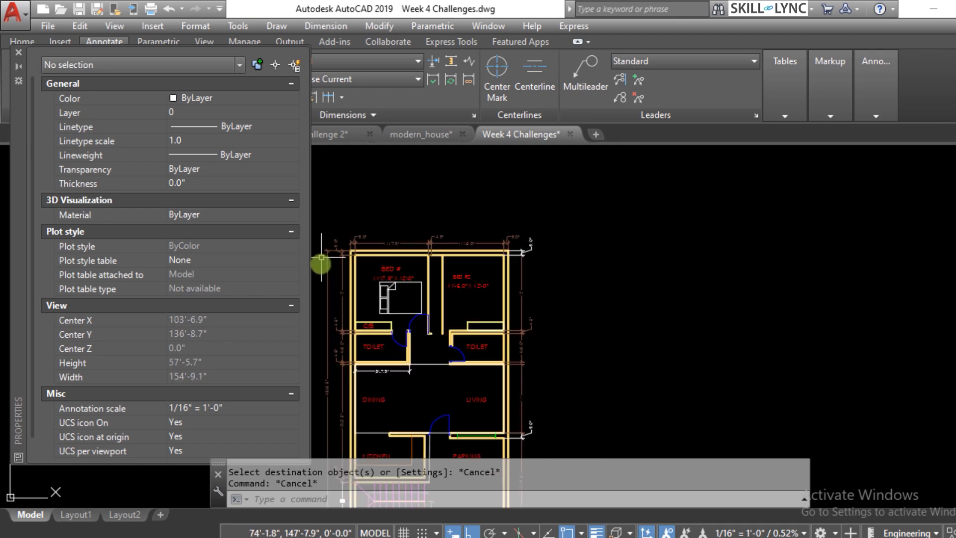
pyautogui.scroll(2, 500, 287)
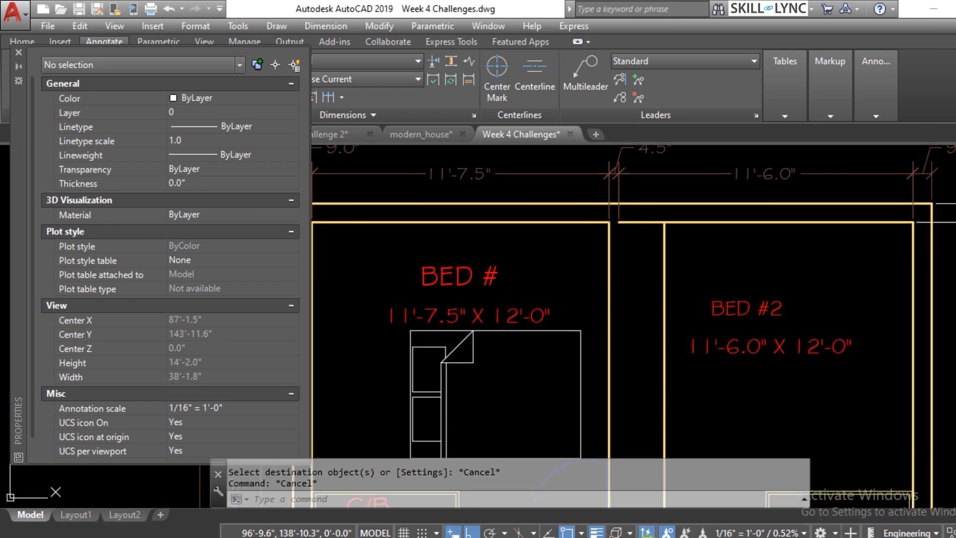
# - View the drawing's editable scale list and the available annotation scales, closing both without making changes
pyautogui.click(876, 112)
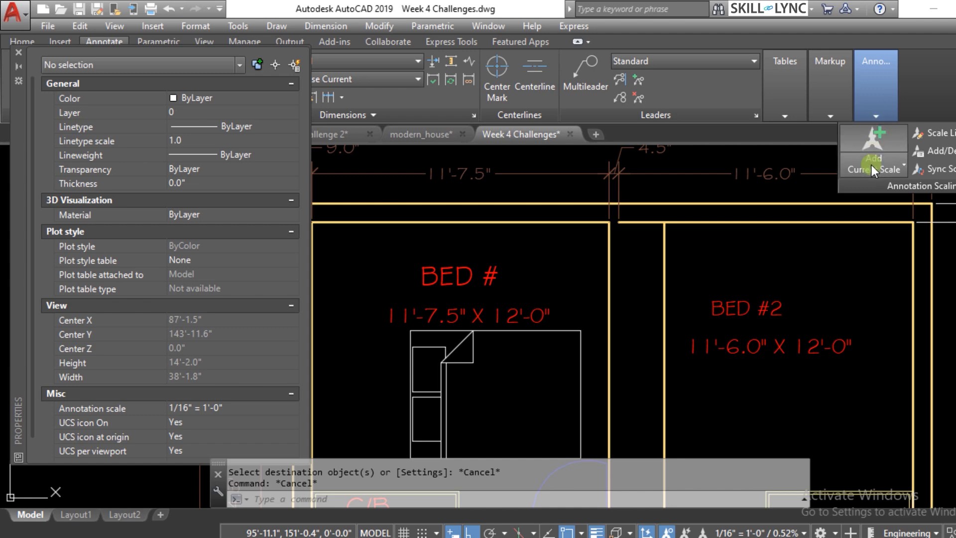
pyautogui.click(940, 133)
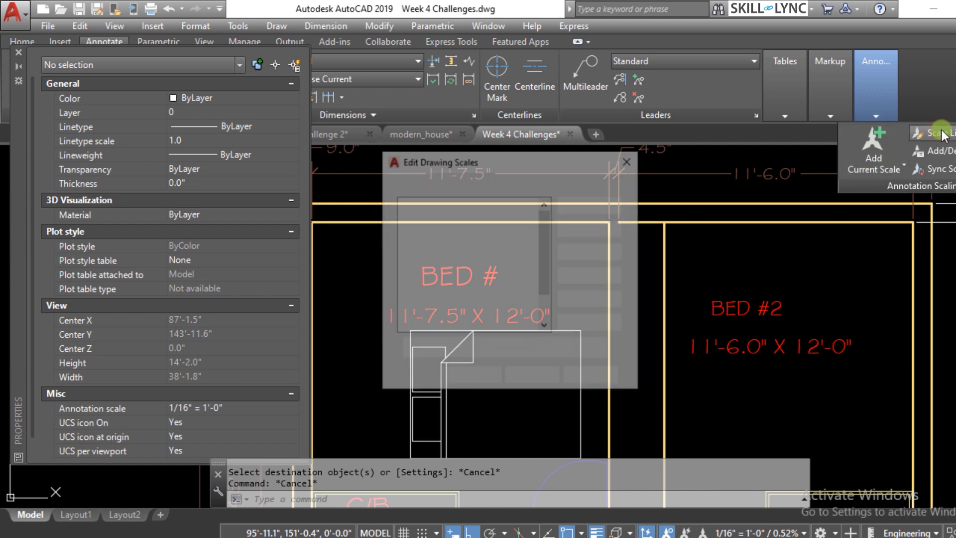
pyautogui.click(626, 162)
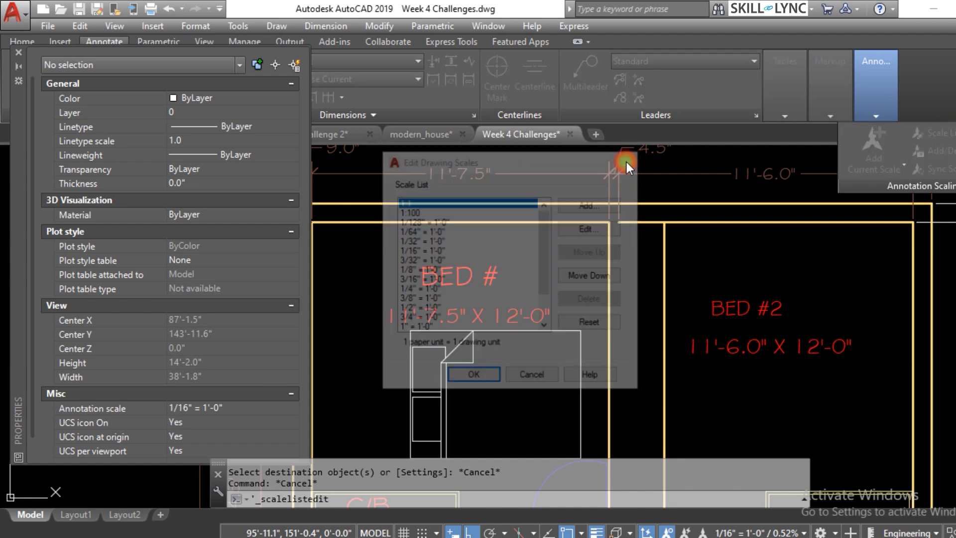
pyautogui.click(804, 533)
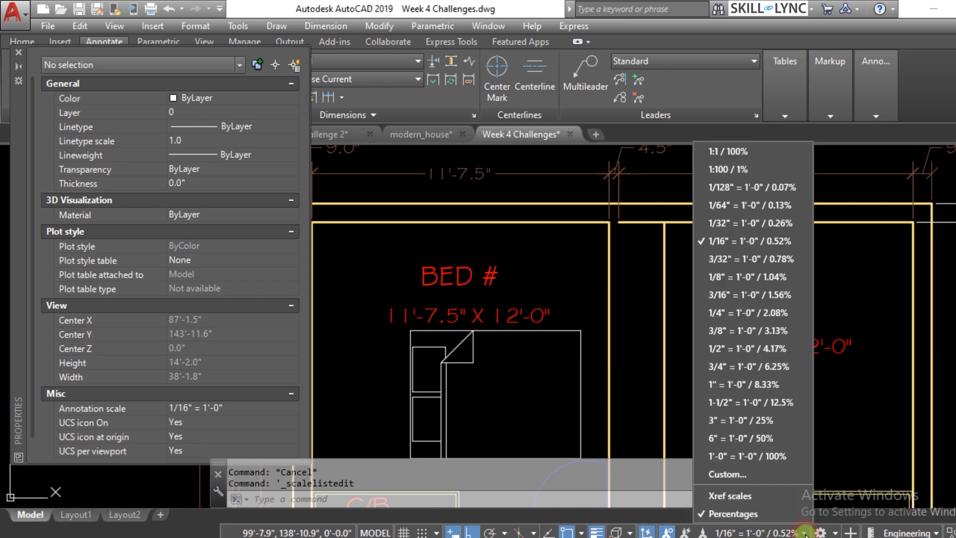
pyautogui.click(563, 298)
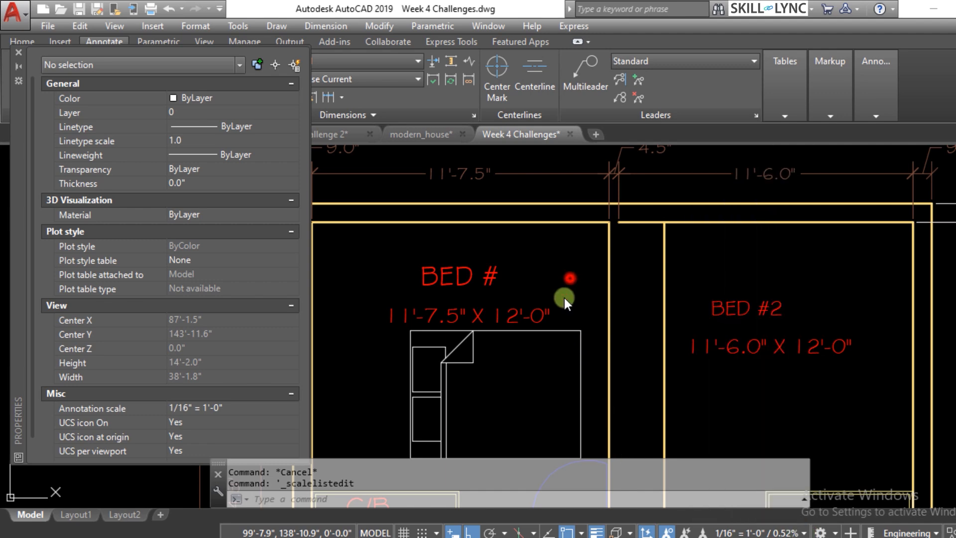
pyautogui.click(553, 272)
pyautogui.click(561, 274)
pyautogui.moveTo(874, 117)
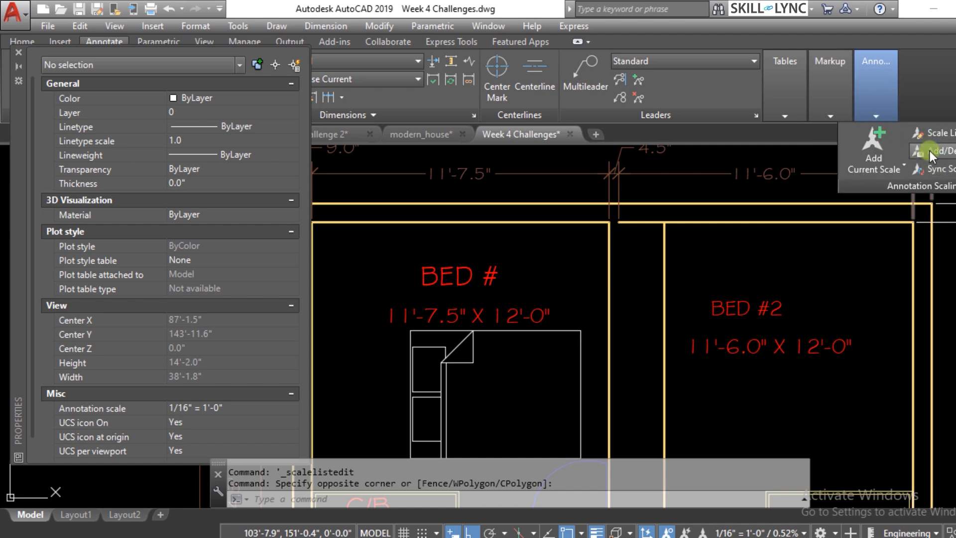
pyautogui.click(894, 169)
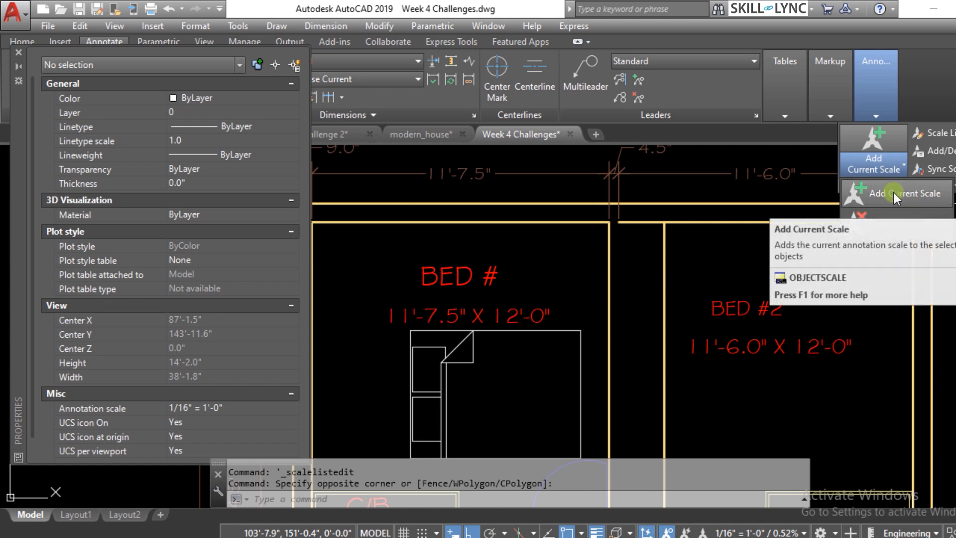
pyautogui.click(894, 193)
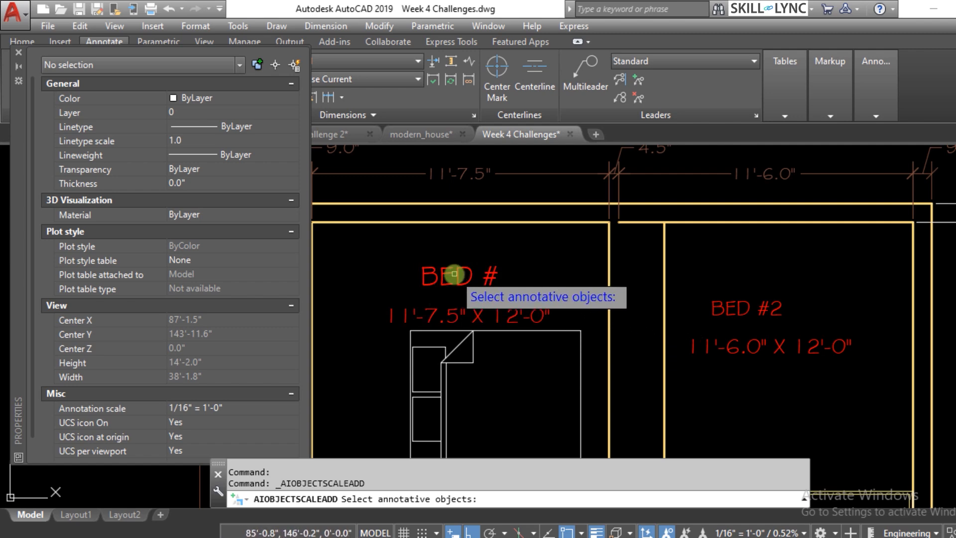
pyautogui.press('Escape')
pyautogui.press('Escape')
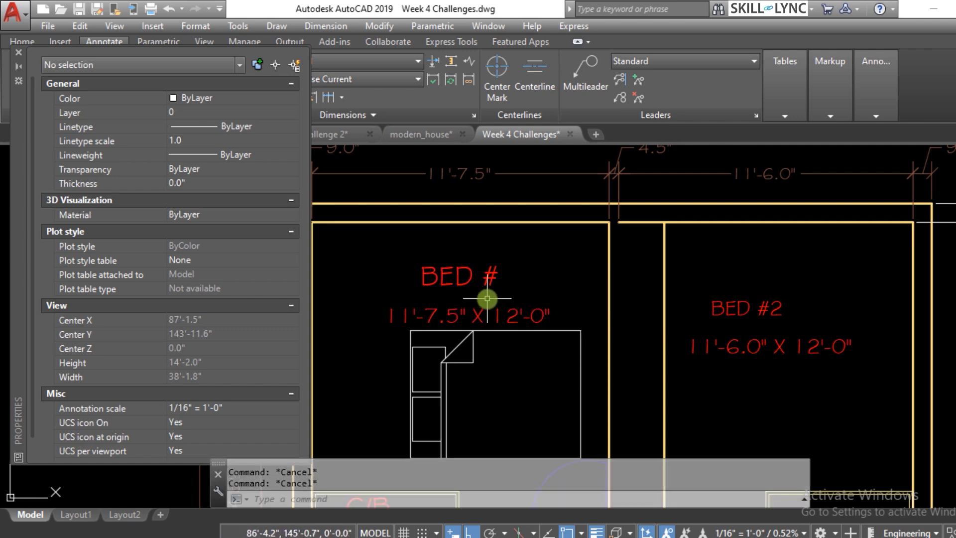
# - Set the Annotative property to Yes for both bedroom labels and their room dimension texts, and clear the selection
pyautogui.scroll(-5, 667, 267)
pyautogui.scroll(3, 687, 224)
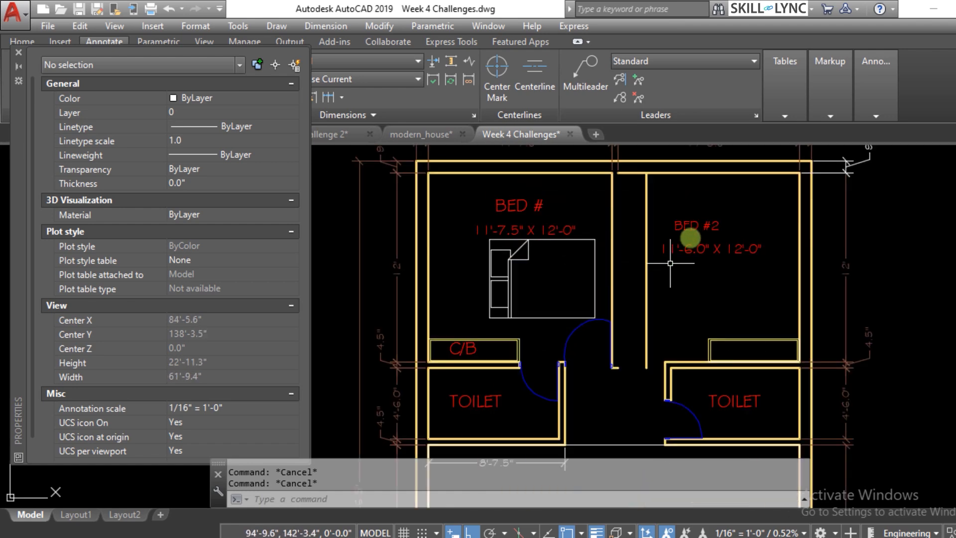
pyautogui.click(736, 258)
pyautogui.click(668, 213)
pyautogui.click(486, 182)
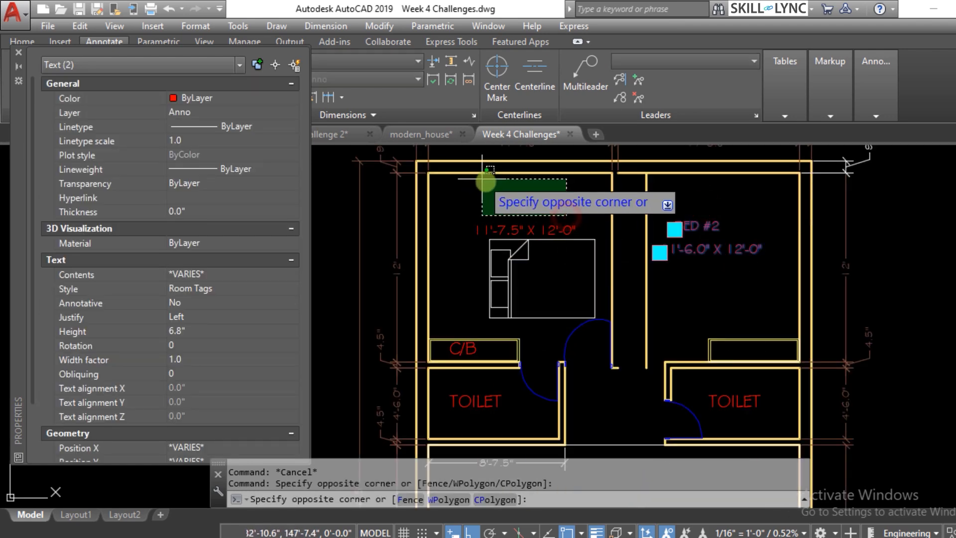
pyautogui.click(558, 208)
pyautogui.click(549, 231)
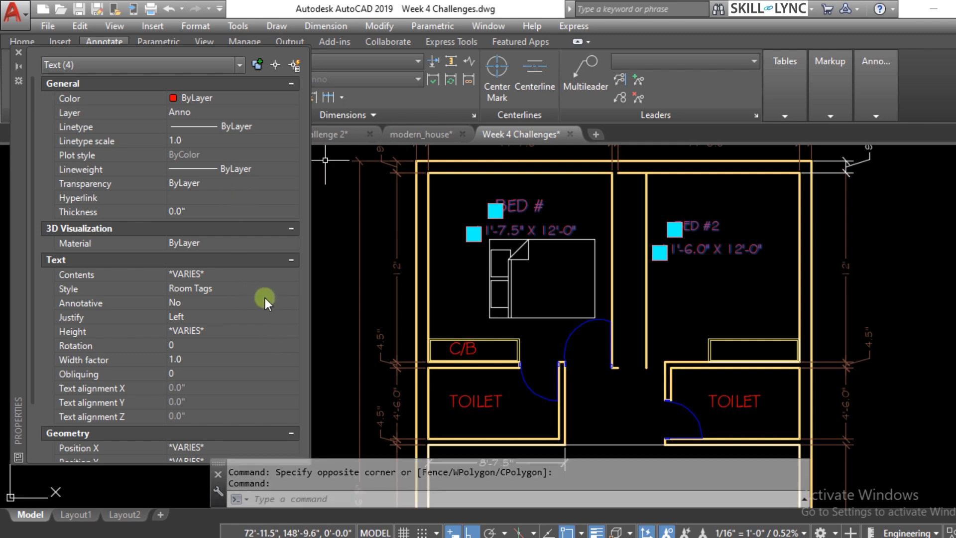
pyautogui.click(279, 299)
pyautogui.click(290, 302)
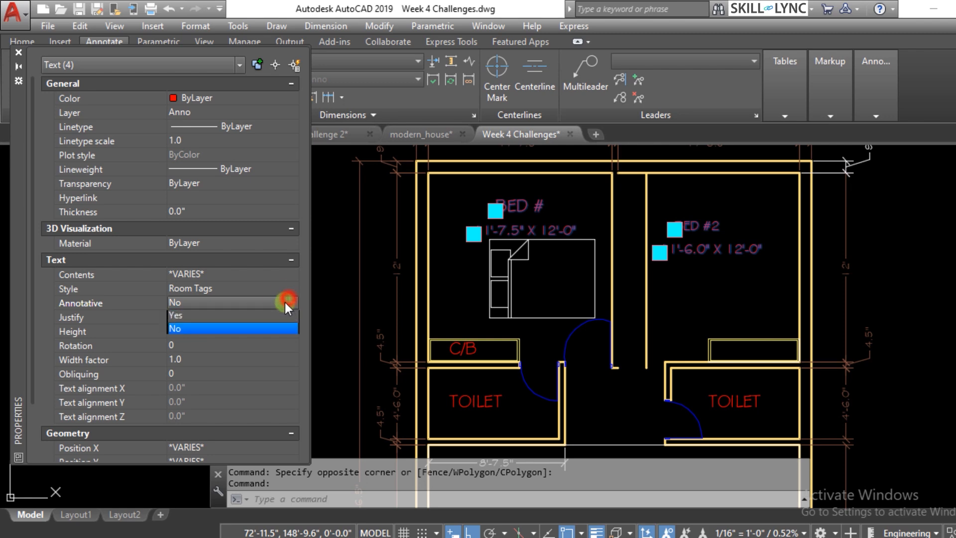
pyautogui.click(220, 317)
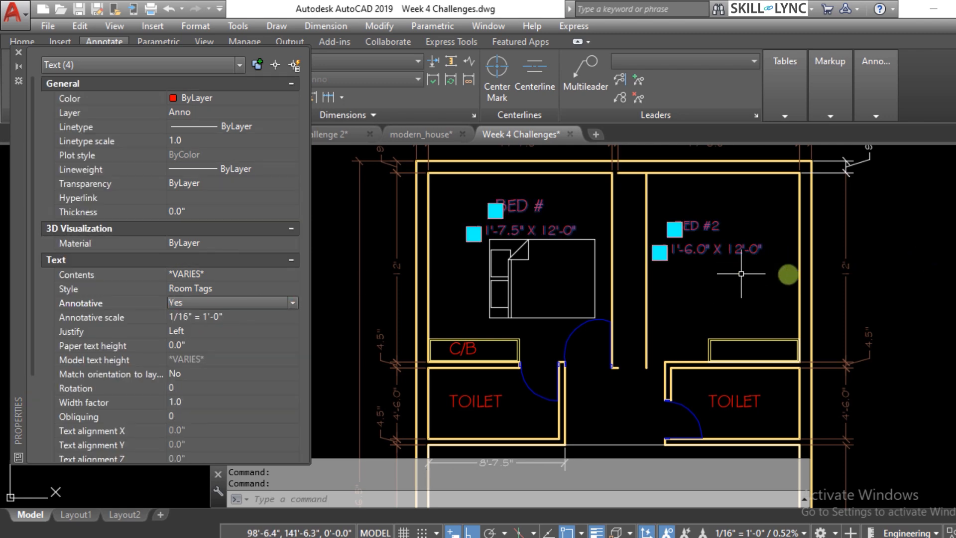
pyautogui.press('Escape')
pyautogui.press('Escape')
# - Check the BED # label for its annotative marker and properties, and look over the floor plan's other room labels
pyautogui.scroll(4, 516, 180)
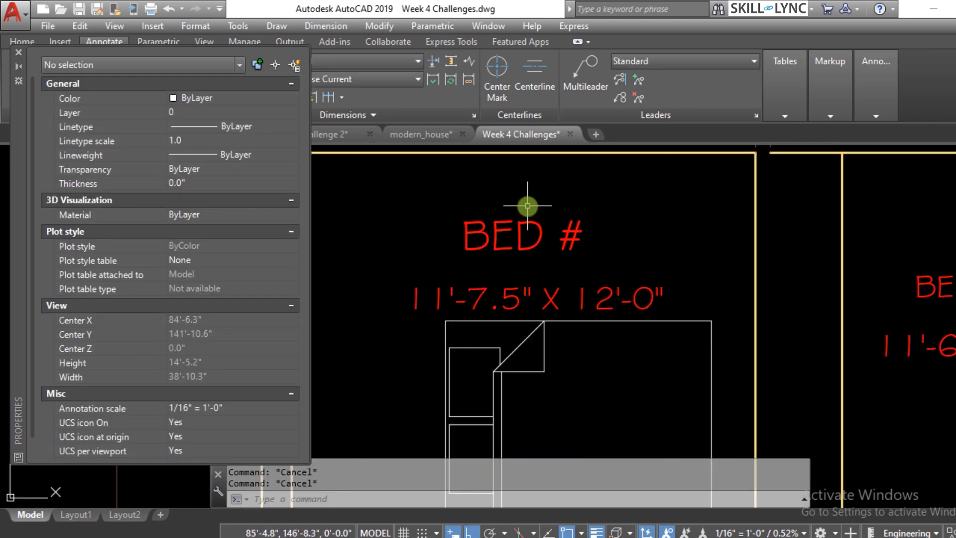
pyautogui.click(519, 207)
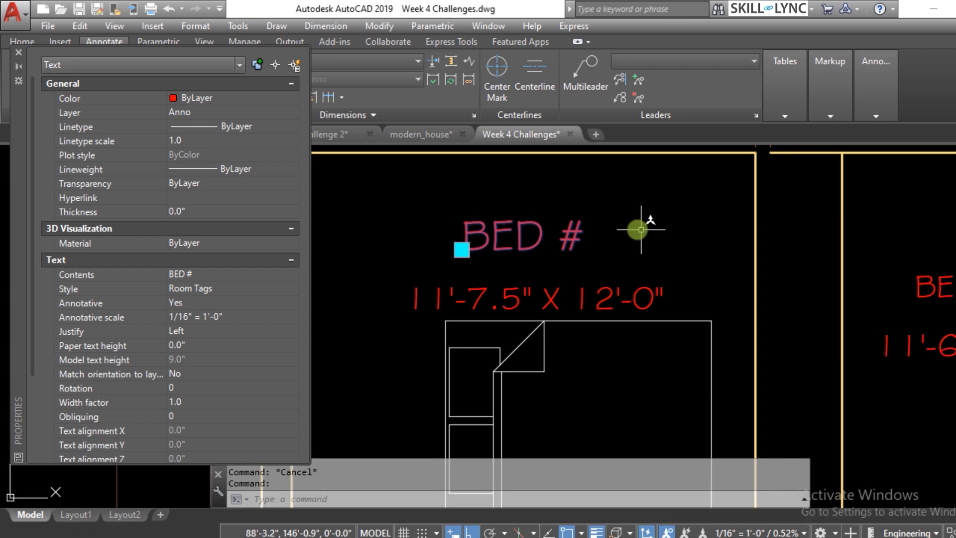
pyautogui.press('Escape')
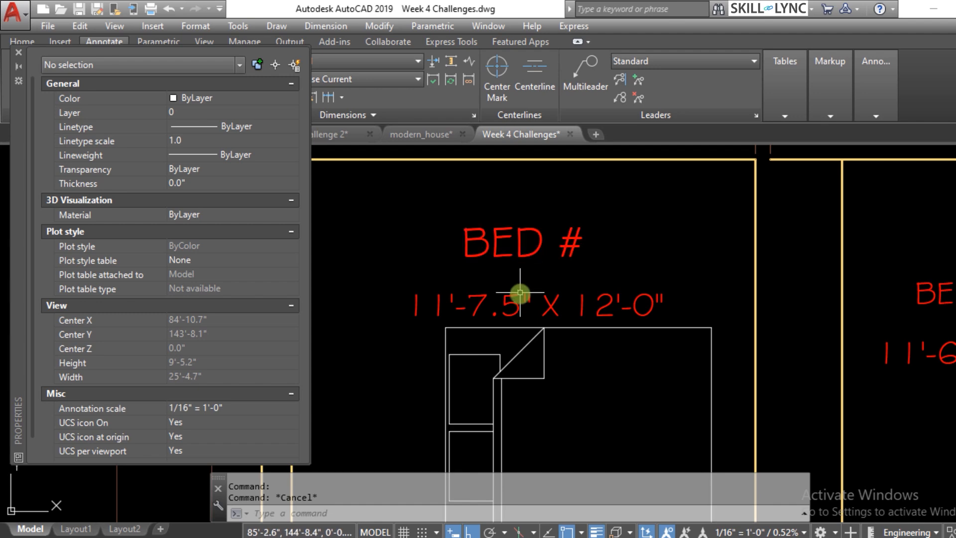
pyautogui.scroll(-6, 516, 300)
pyautogui.scroll(5, 572, 378)
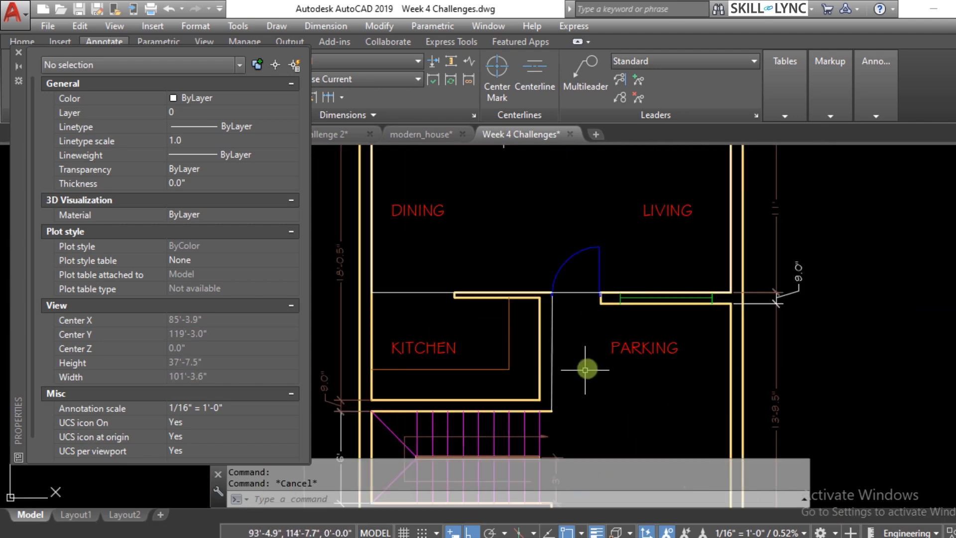
pyautogui.scroll(-4, 657, 334)
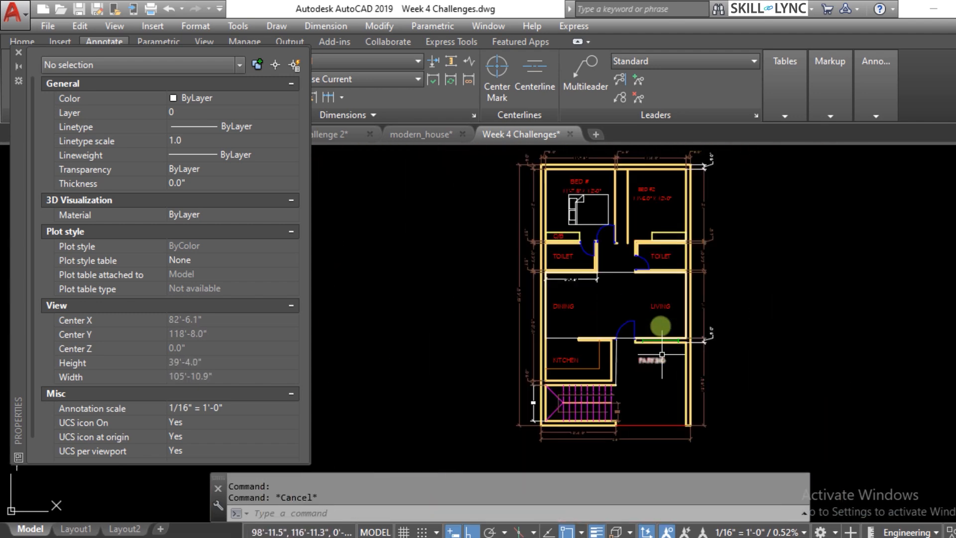
# - Turn off annotation visibility so annotative objects display only at the current annotation scale
pyautogui.scroll(4, 604, 172)
pyautogui.scroll(2, 604, 172)
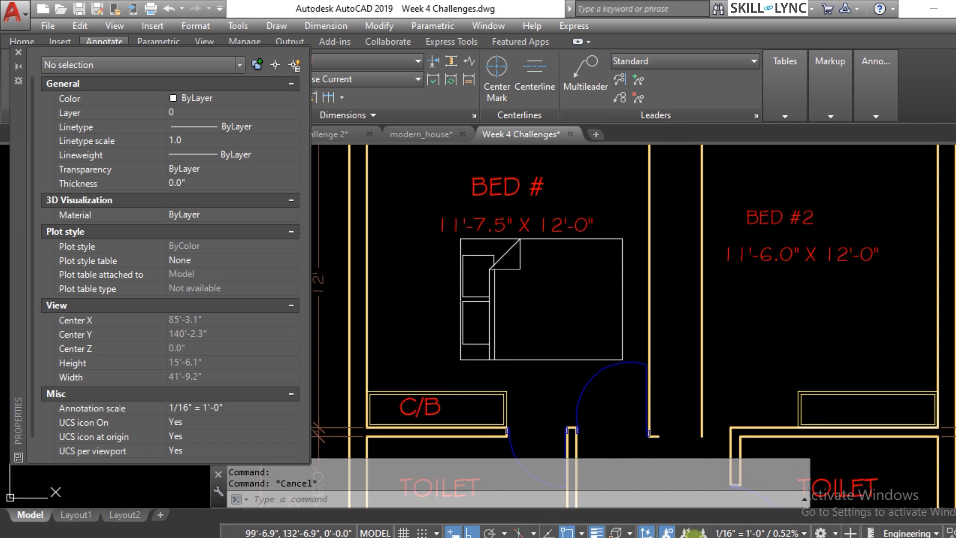
pyautogui.click(668, 532)
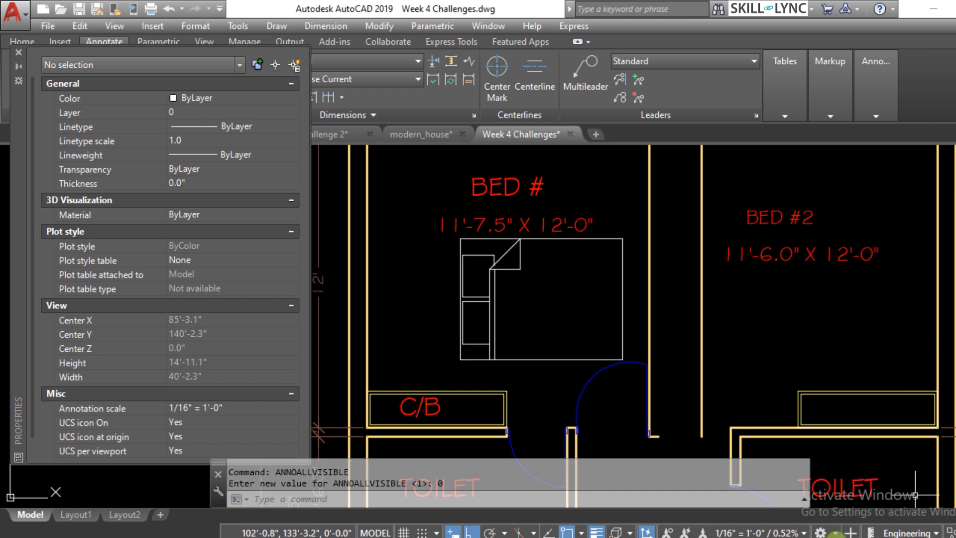
# - Add a custom drawing scale named 1:50, with 1 paper unit equal to 50 drawing units
pyautogui.click(803, 530)
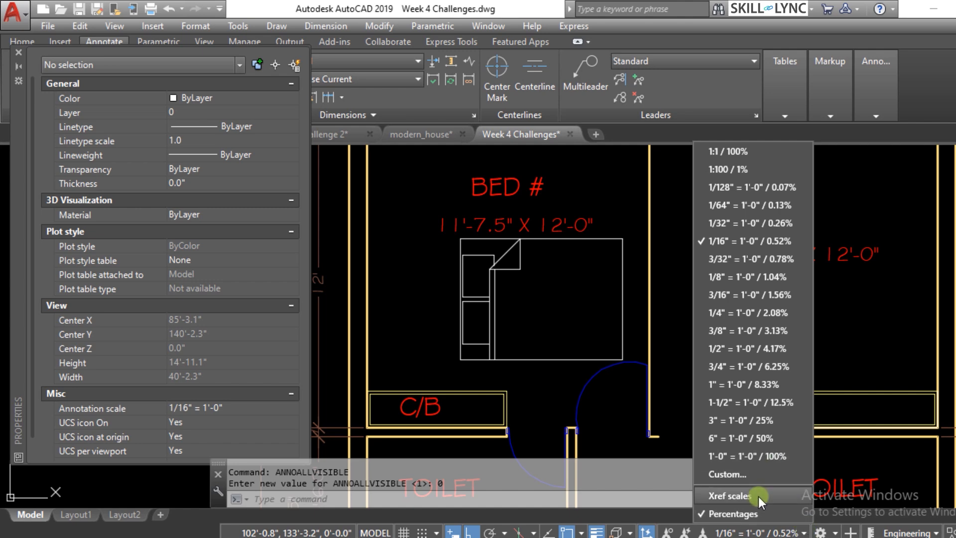
pyautogui.click(757, 476)
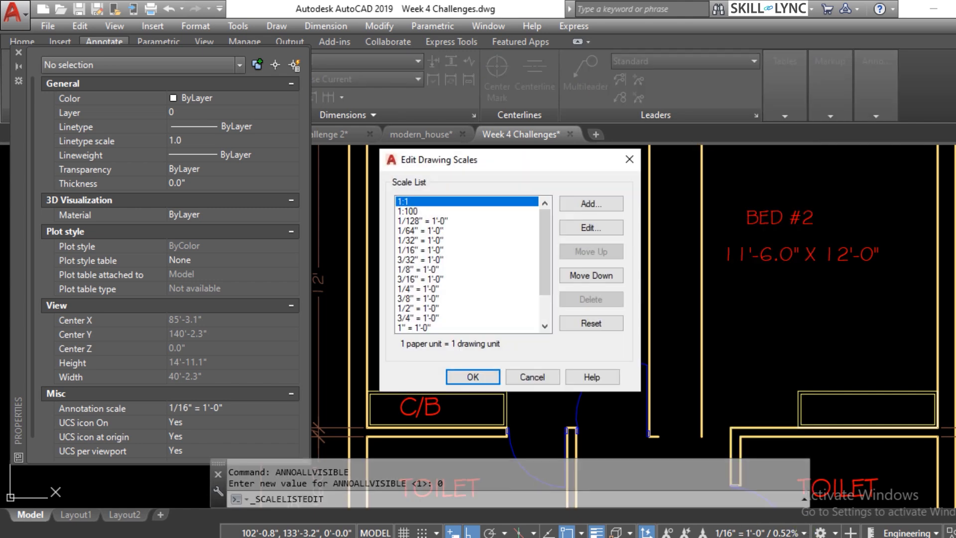
pyautogui.click(592, 204)
pyautogui.doubleClick(551, 317)
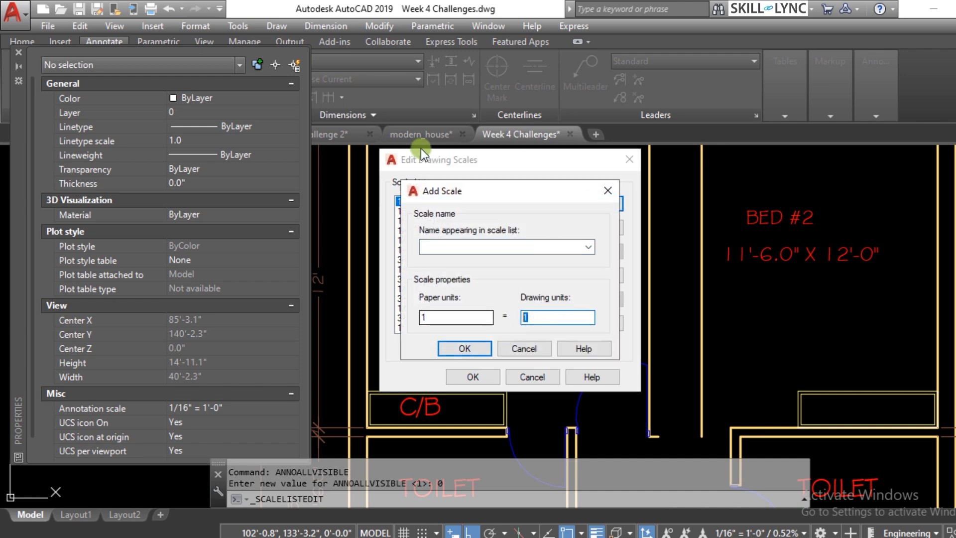
pyautogui.click(464, 246)
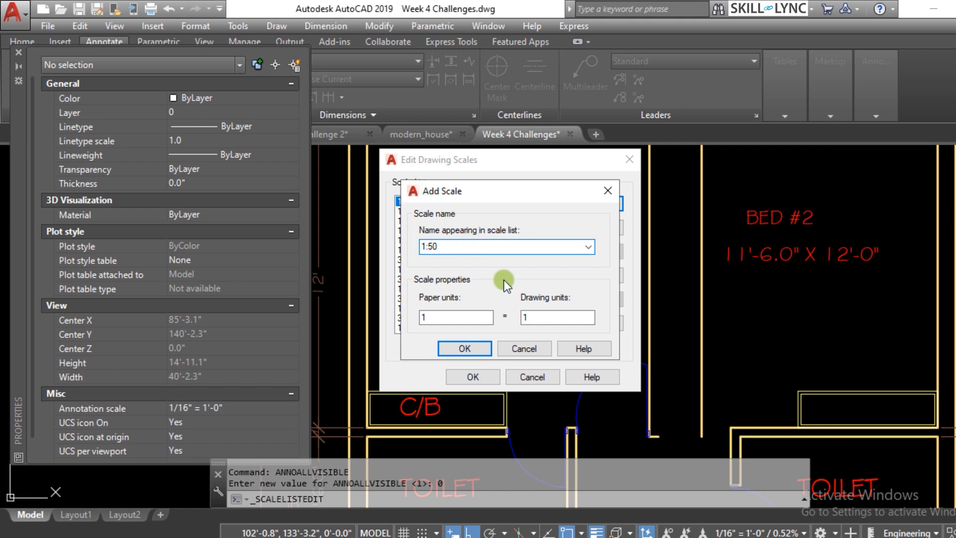
pyautogui.doubleClick(550, 317)
pyautogui.write('50')
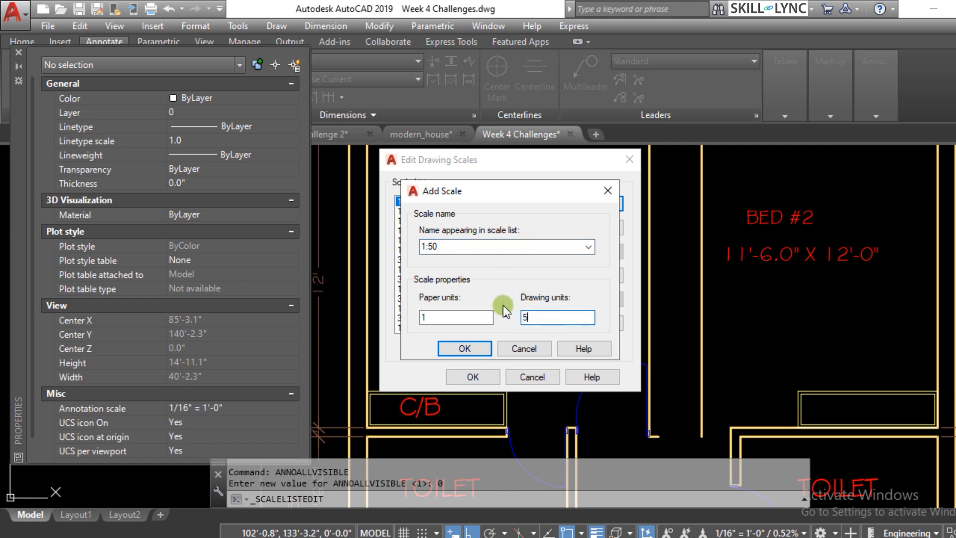
pyautogui.click(468, 348)
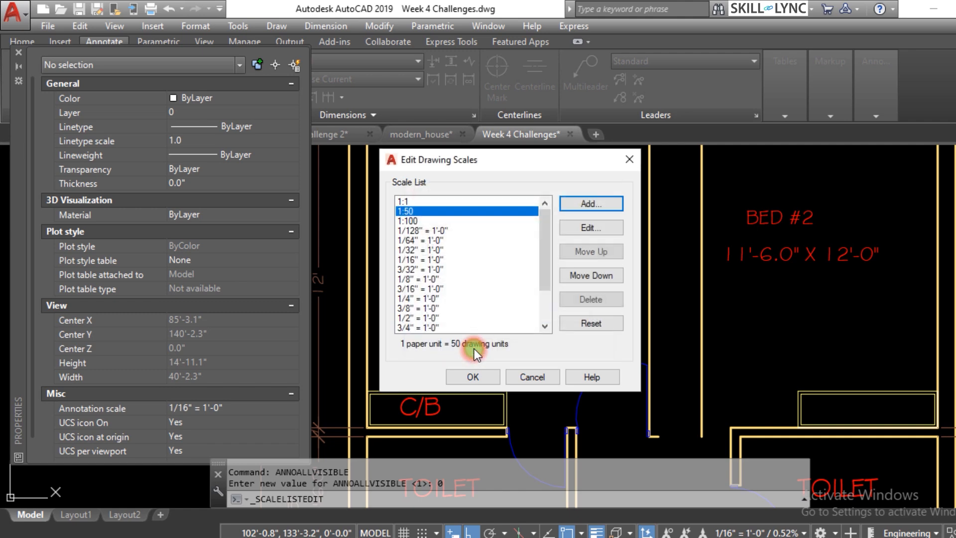
# - Add a custom drawing scale named 1:25, with 1 paper unit equal to 25 drawing units
pyautogui.click(608, 199)
pyautogui.doubleClick(554, 318)
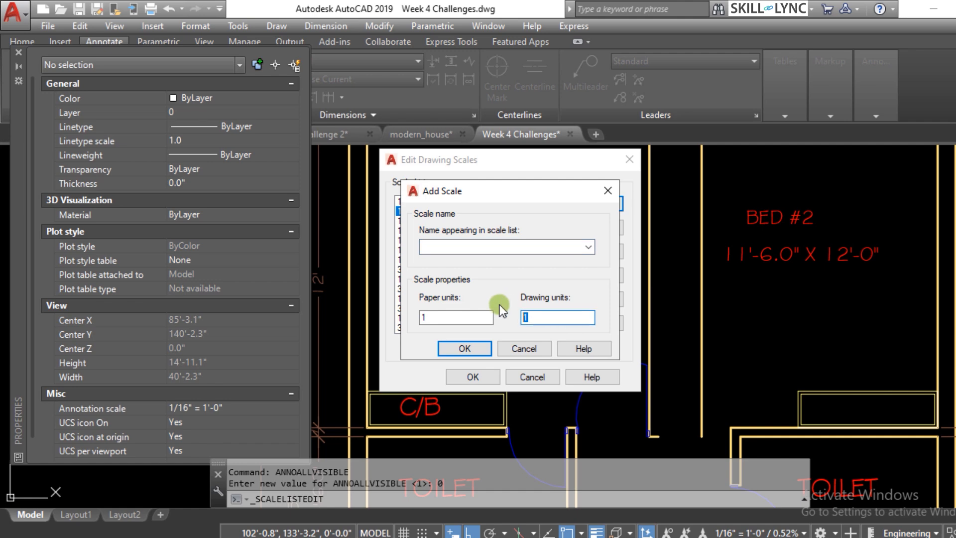
pyautogui.write('25')
pyautogui.doubleClick(474, 317)
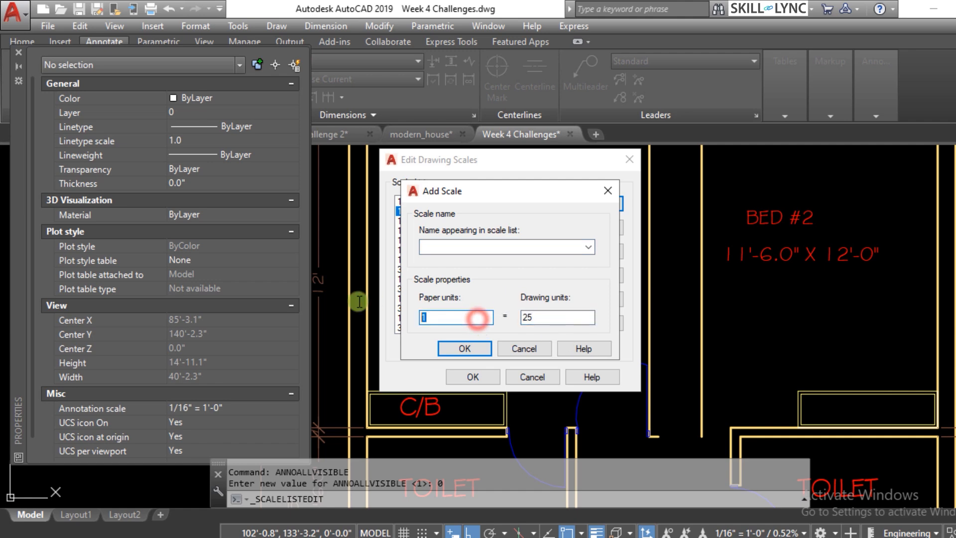
pyautogui.click(457, 244)
pyautogui.write('1')
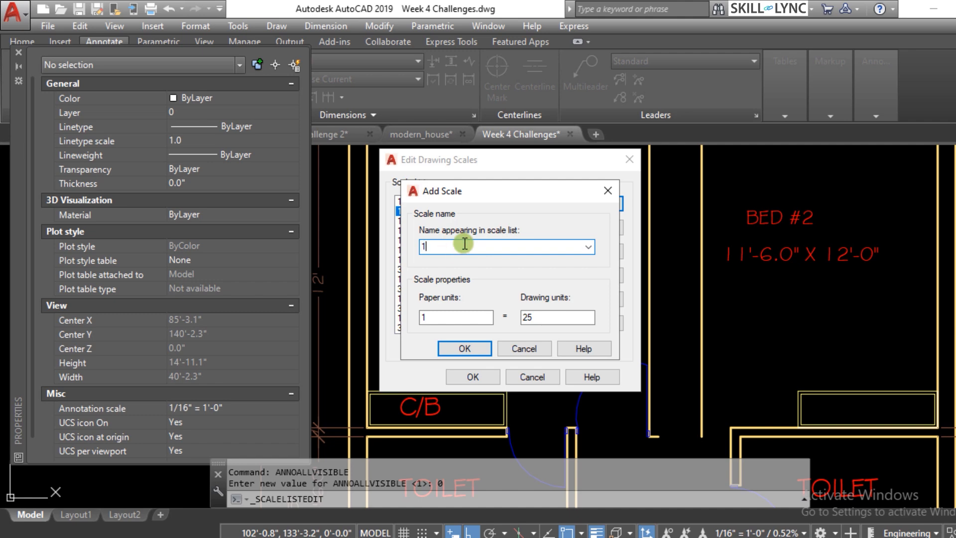
pyautogui.write(':25')
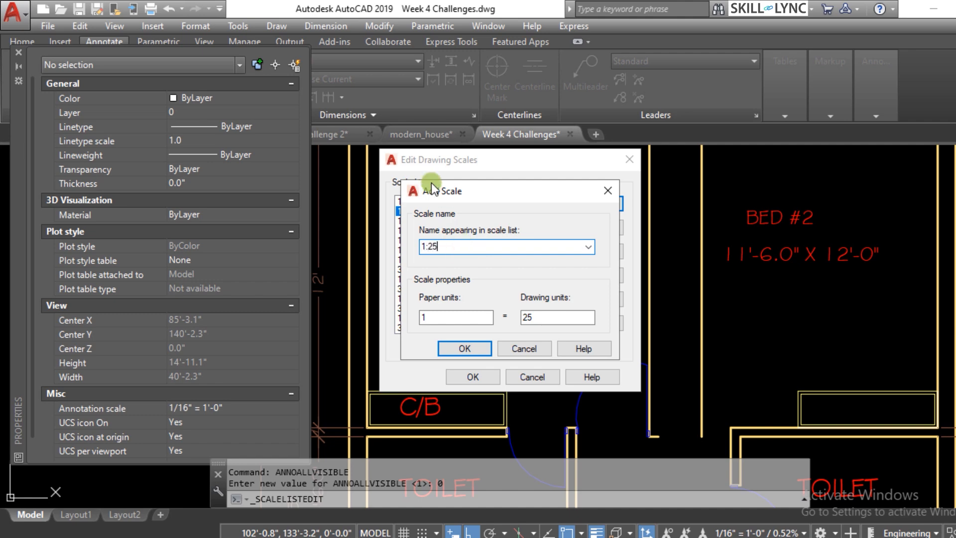
pyautogui.click(464, 347)
# - Try to add a drawing scale named 1:100, with 1 paper unit equal to 100 drawing units
pyautogui.click(592, 206)
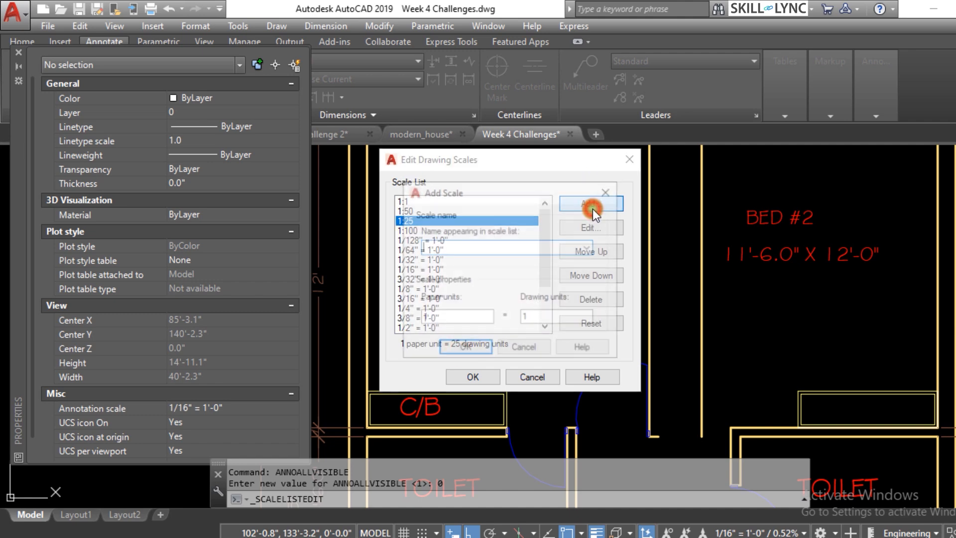
pyautogui.click(495, 247)
pyautogui.write('1:100')
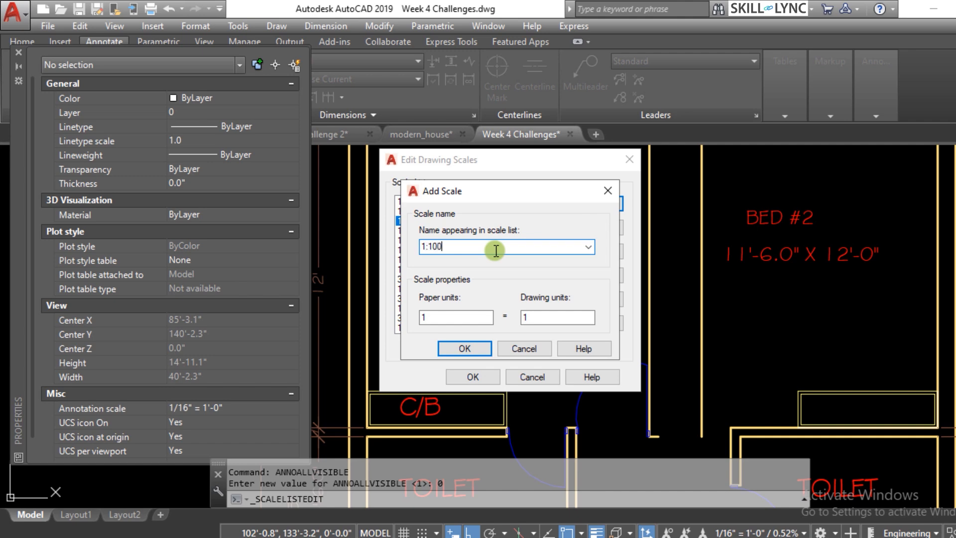
pyautogui.click(552, 318)
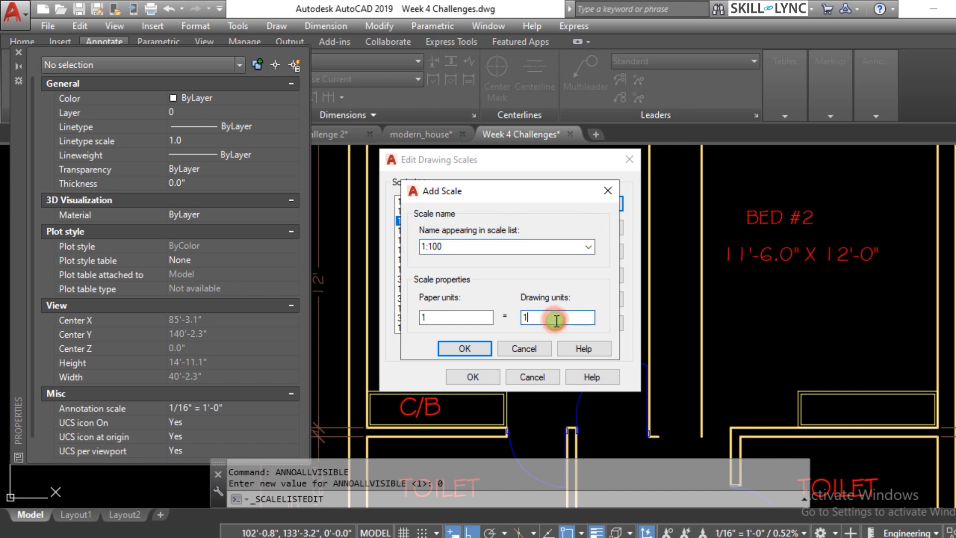
pyautogui.write('00')
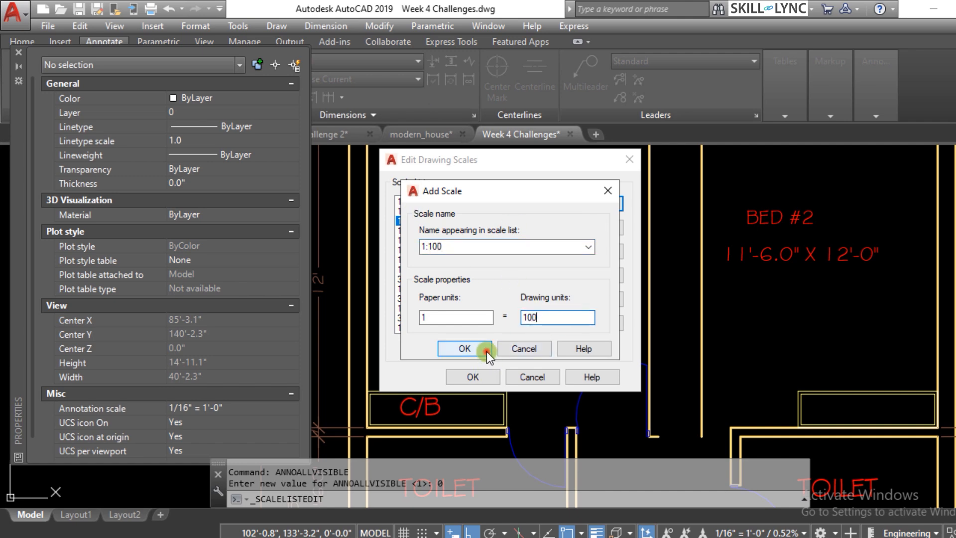
pyautogui.click(478, 349)
pyautogui.click(548, 311)
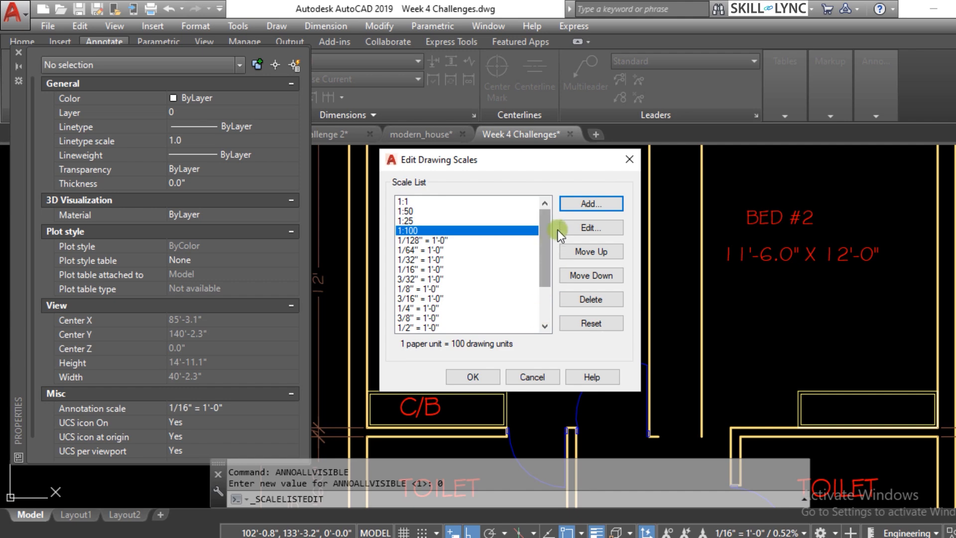
# - Edit the 1:100 scale, renaming it 1:10 and setting its drawing units to 10
pyautogui.click(587, 232)
pyautogui.click(472, 250)
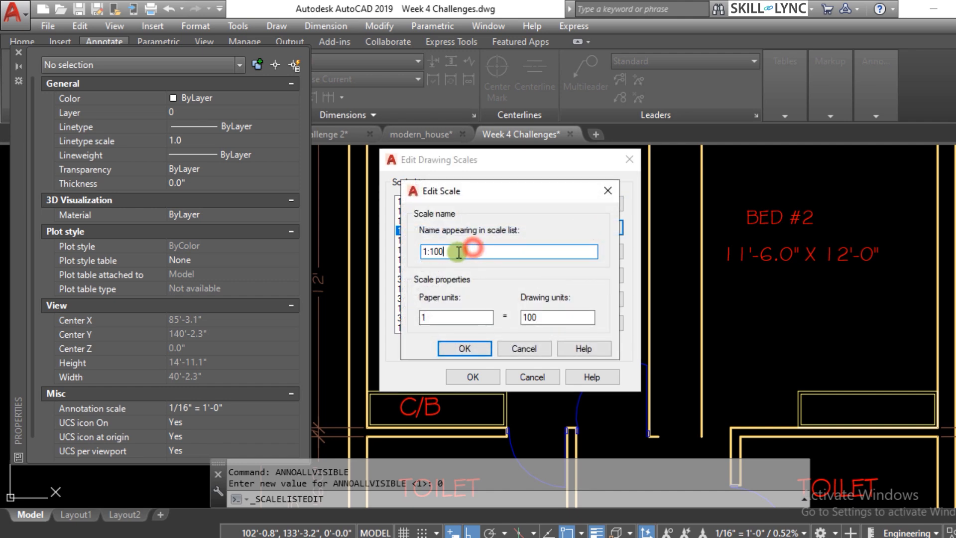
pyautogui.click(431, 252)
pyautogui.moveTo(431, 252); pyautogui.dragTo(479, 249)
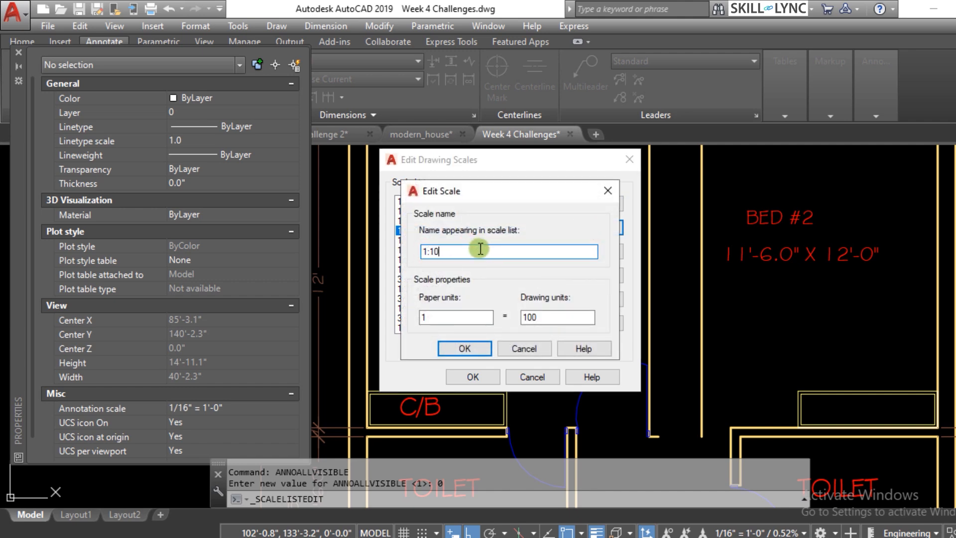
pyautogui.doubleClick(543, 319)
pyautogui.write('1')
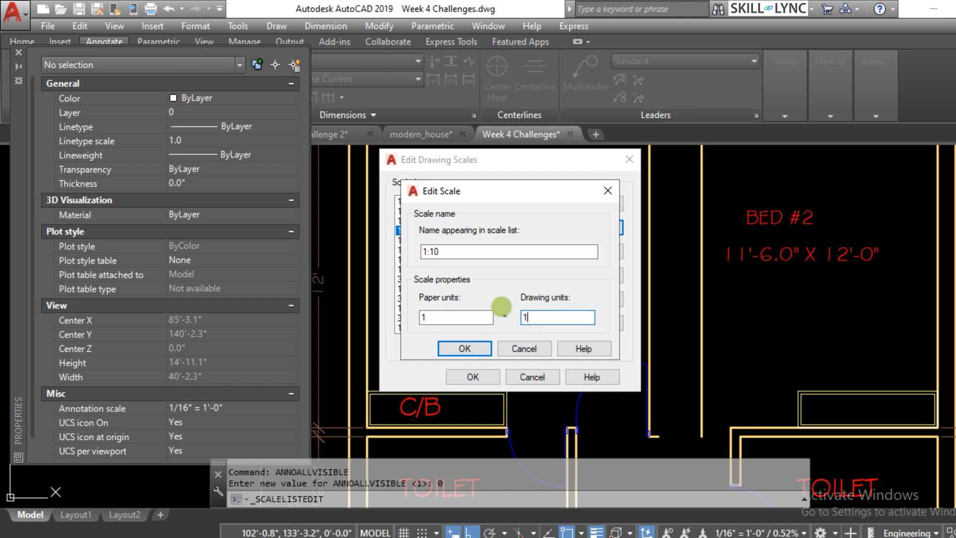
pyautogui.click(477, 350)
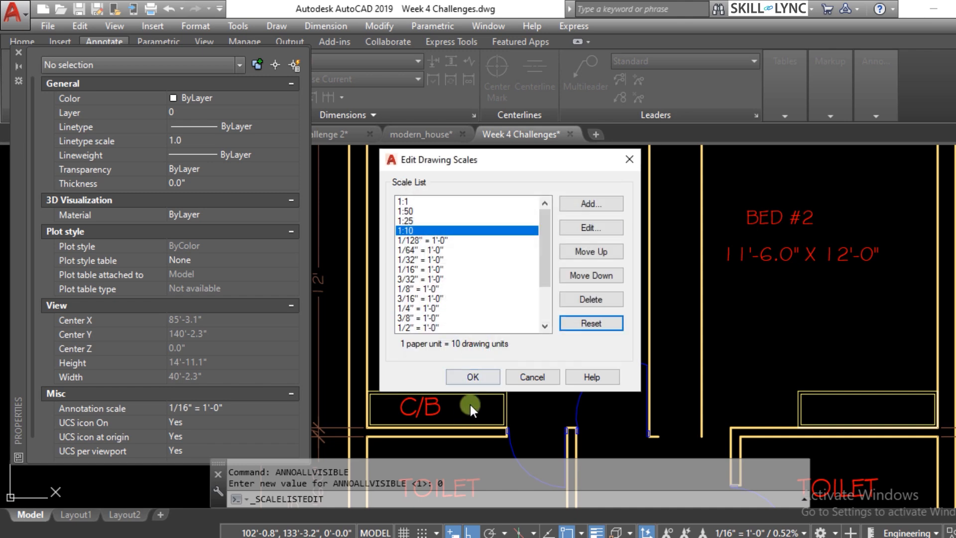
# - Review the 1:50, 1:25 and 1:10 entries in the scale list and discard the scale list edits
pyautogui.click(410, 210)
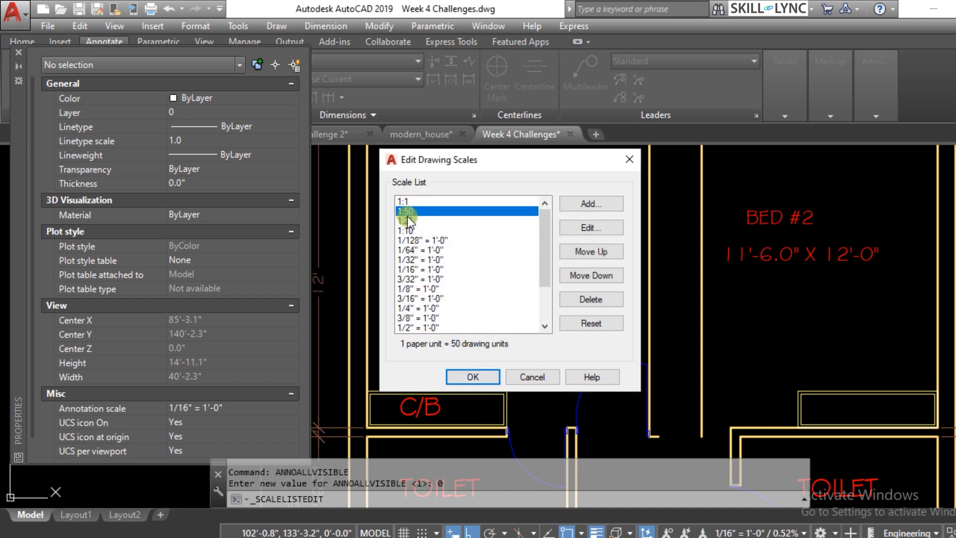
pyautogui.click(407, 219)
pyautogui.click(410, 230)
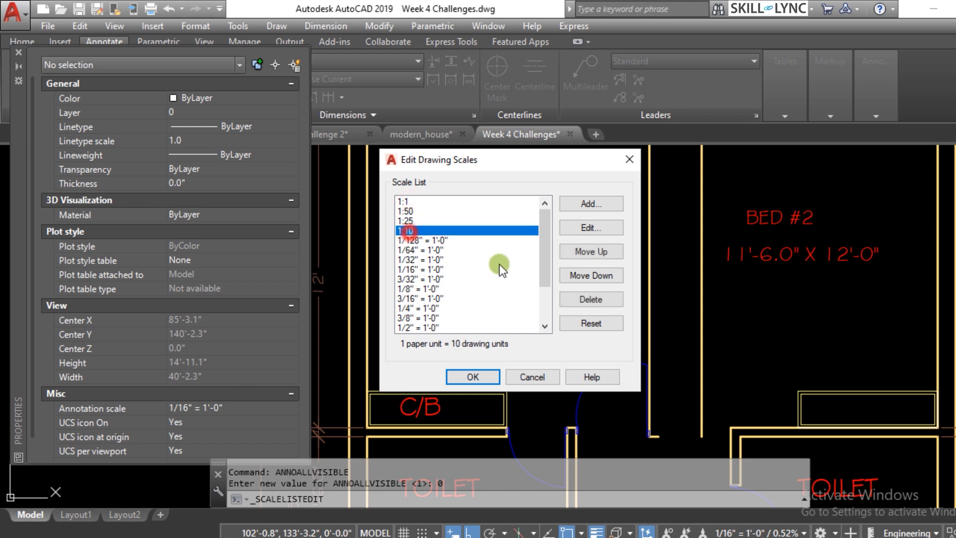
pyautogui.click(534, 381)
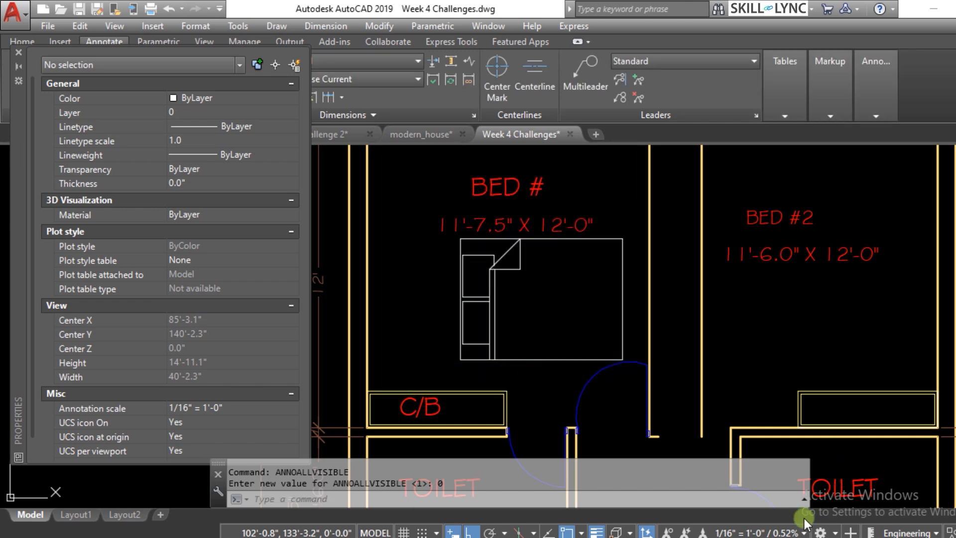
pyautogui.click(803, 533)
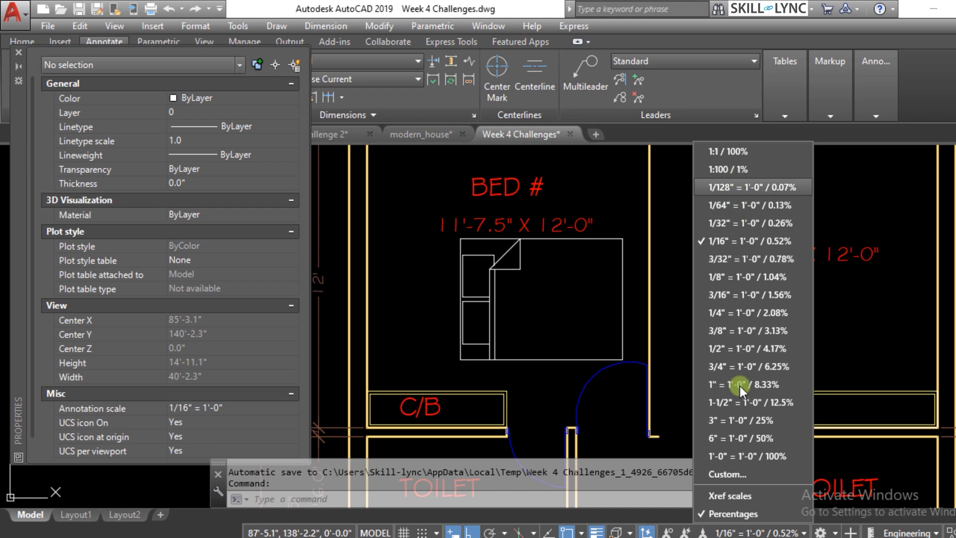
pyautogui.click(696, 533)
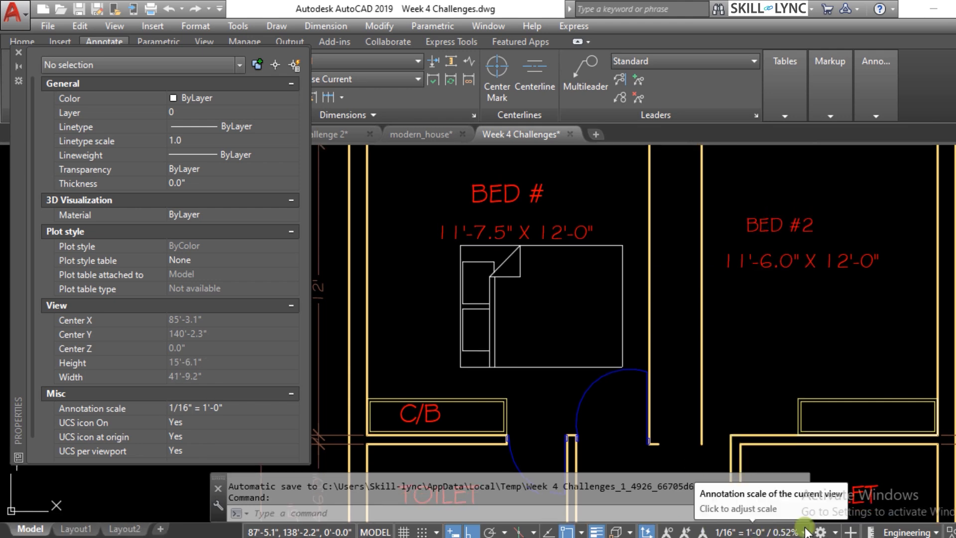
pyautogui.scroll(-6, 486, 298)
pyautogui.scroll(2, 562, 383)
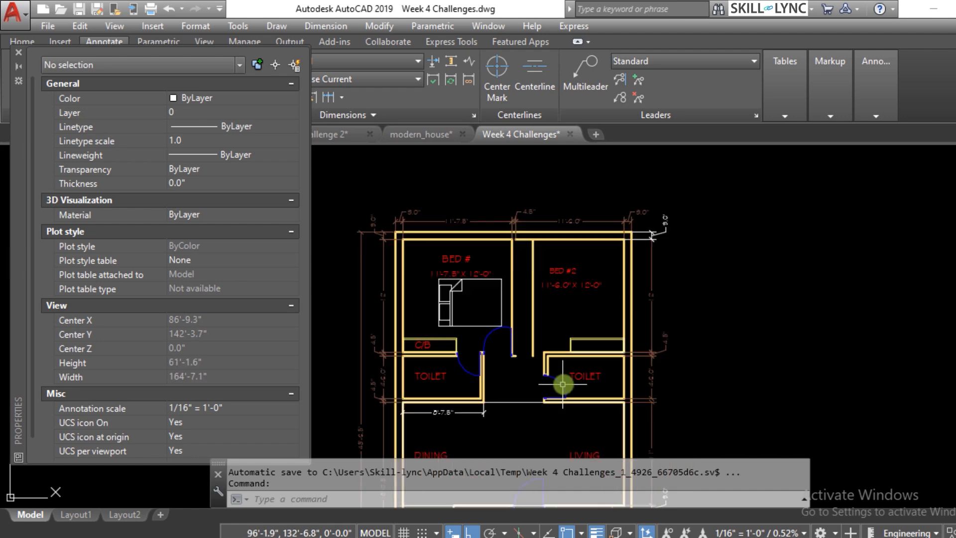
pyautogui.scroll(4, 572, 372)
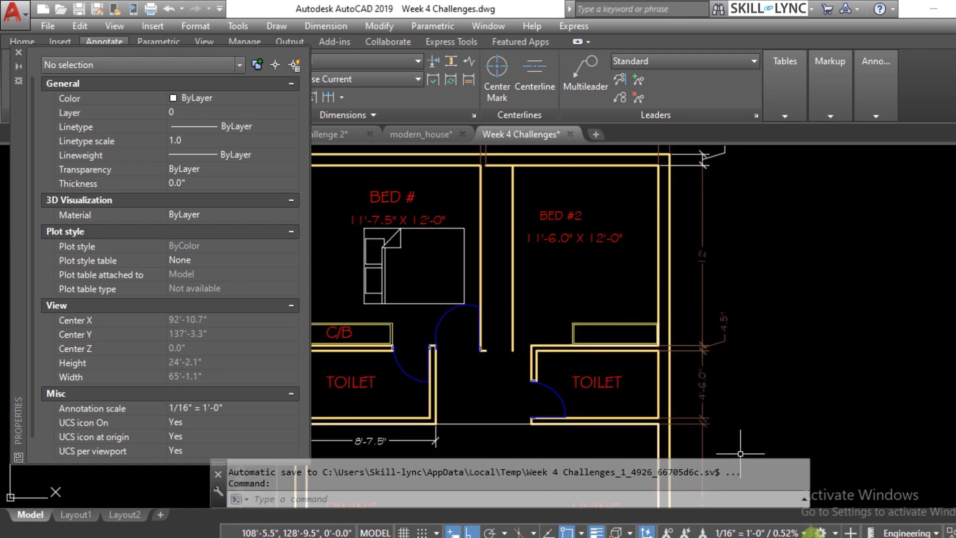
# - Add a custom drawing scale named 1:10, with 1 paper unit equal to 10 drawing units
pyautogui.click(803, 532)
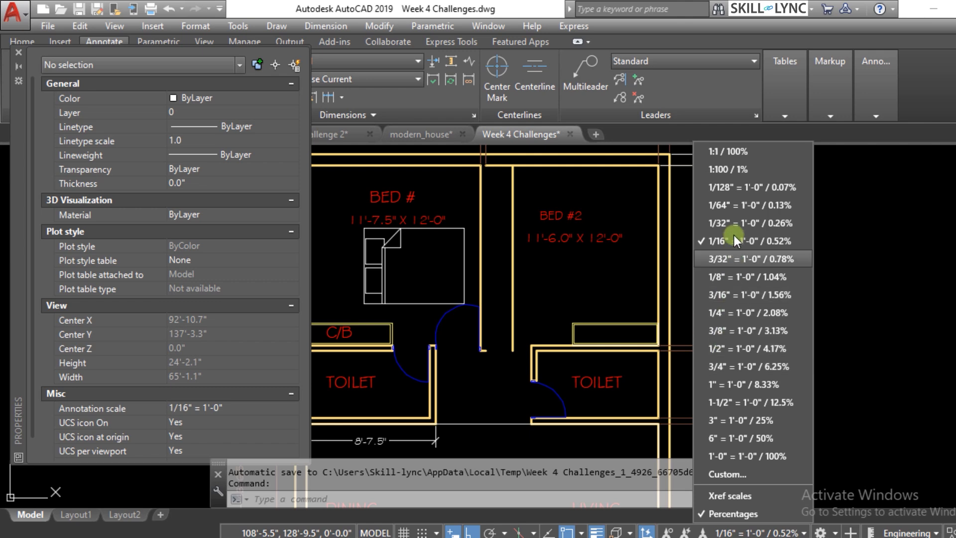
pyautogui.click(737, 472)
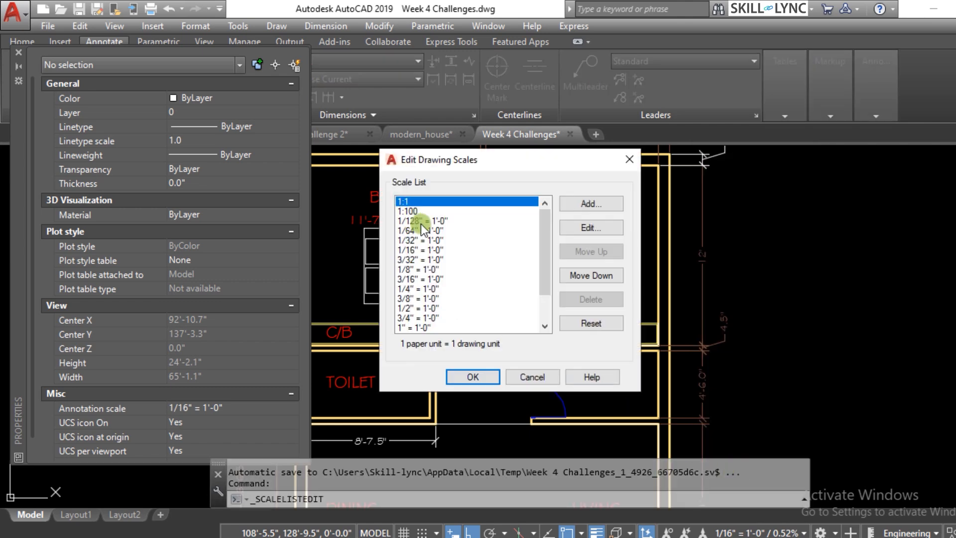
pyautogui.click(414, 216)
pyautogui.scroll(-2, 428, 223)
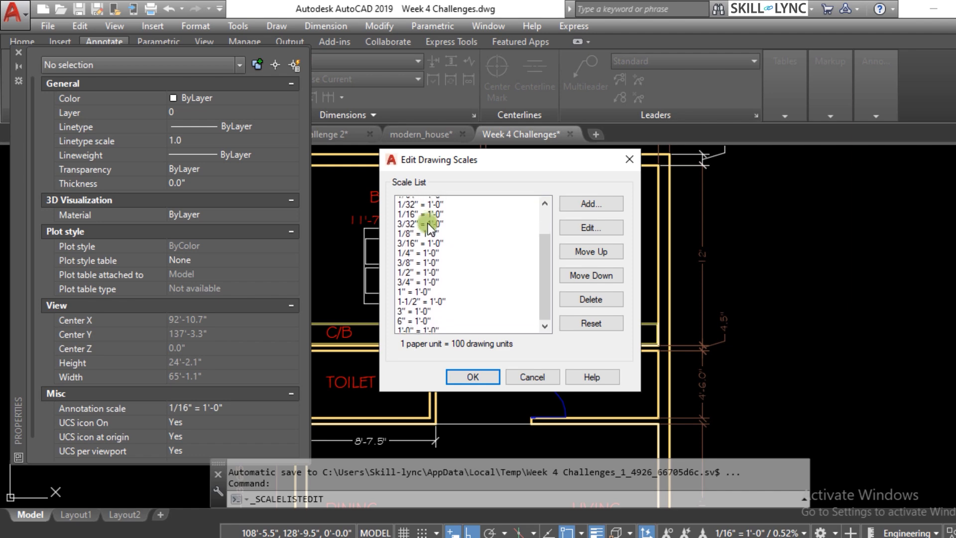
pyautogui.scroll(2, 443, 228)
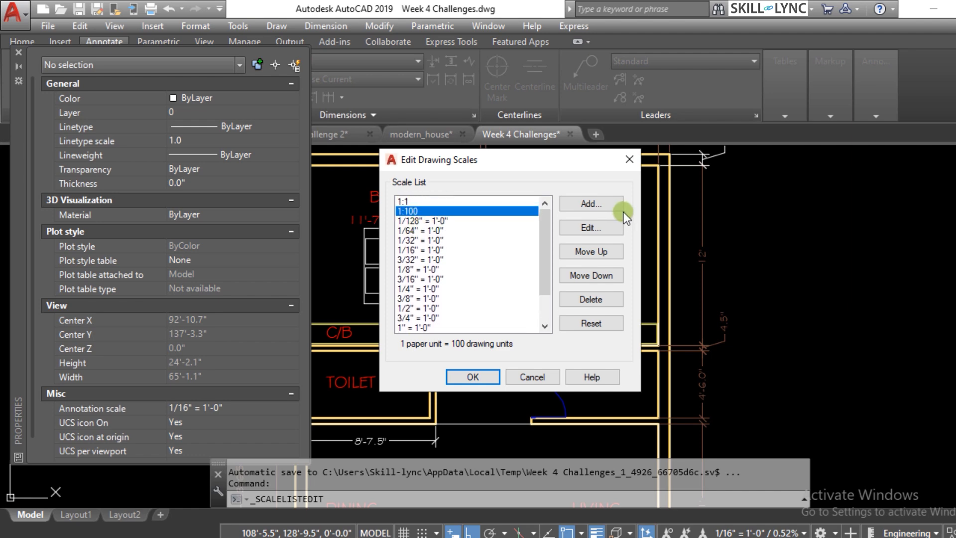
pyautogui.click(611, 204)
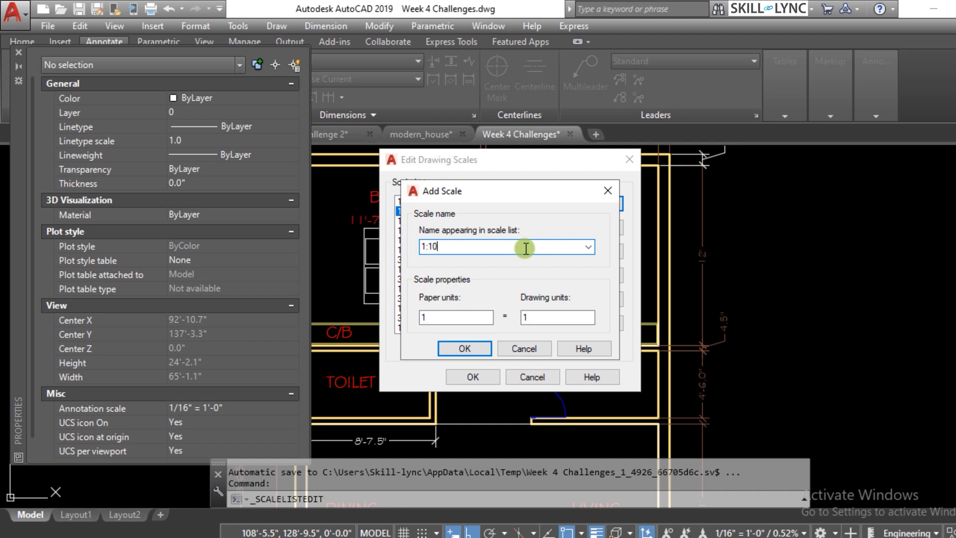
pyautogui.click(568, 317)
pyautogui.write('0')
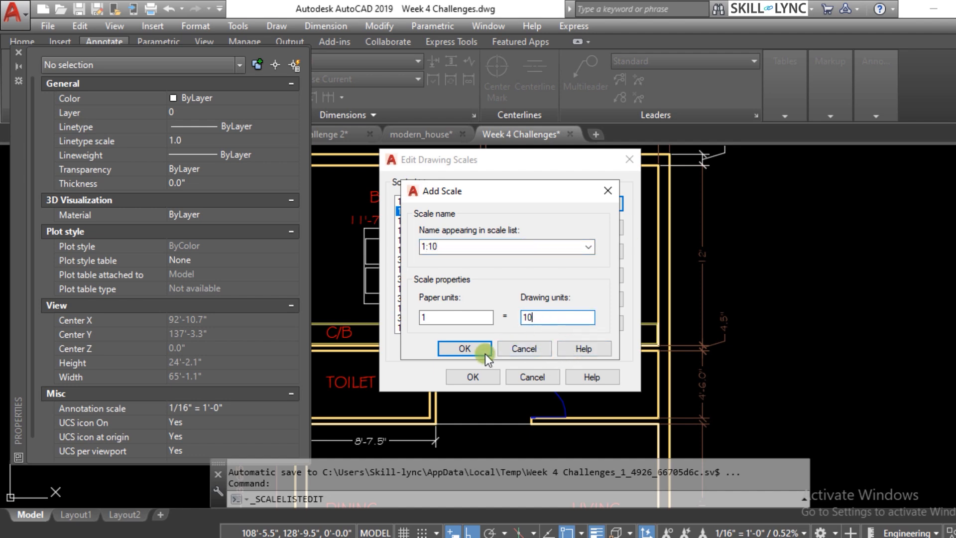
pyautogui.click(468, 348)
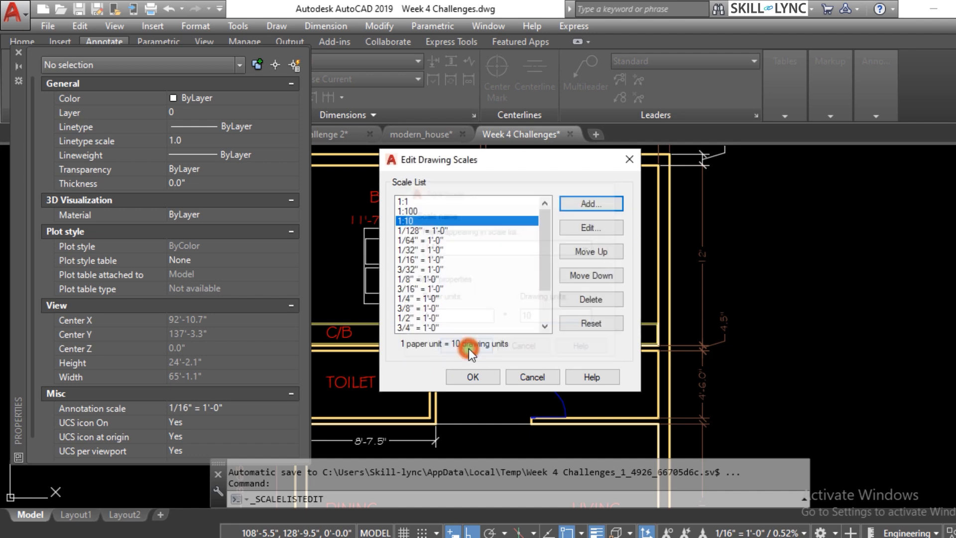
# - Add a custom drawing scale named 1:50, with 1 paper unit equal to 50 drawing units, and save the scale list
pyautogui.click(584, 207)
pyautogui.doubleClick(543, 314)
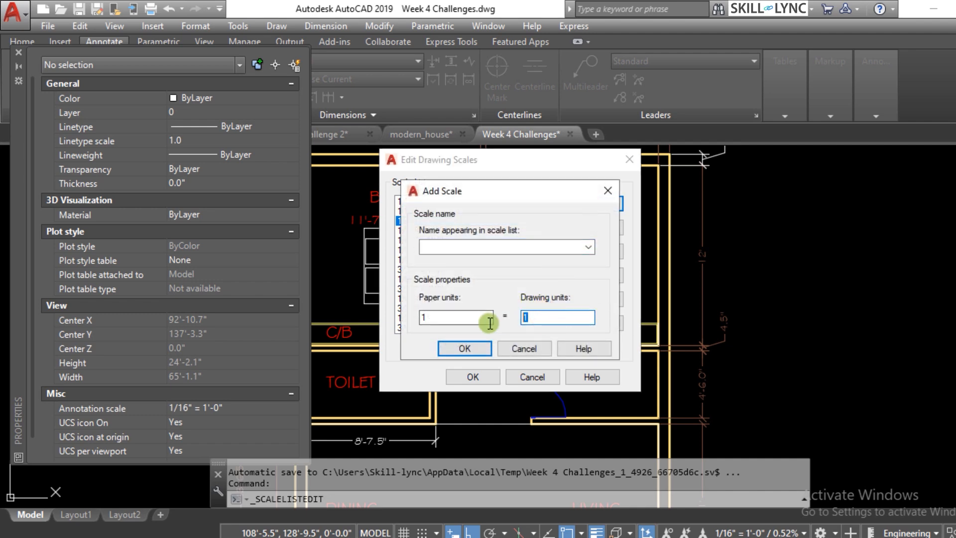
pyautogui.write('50')
pyautogui.click(471, 245)
pyautogui.write('1')
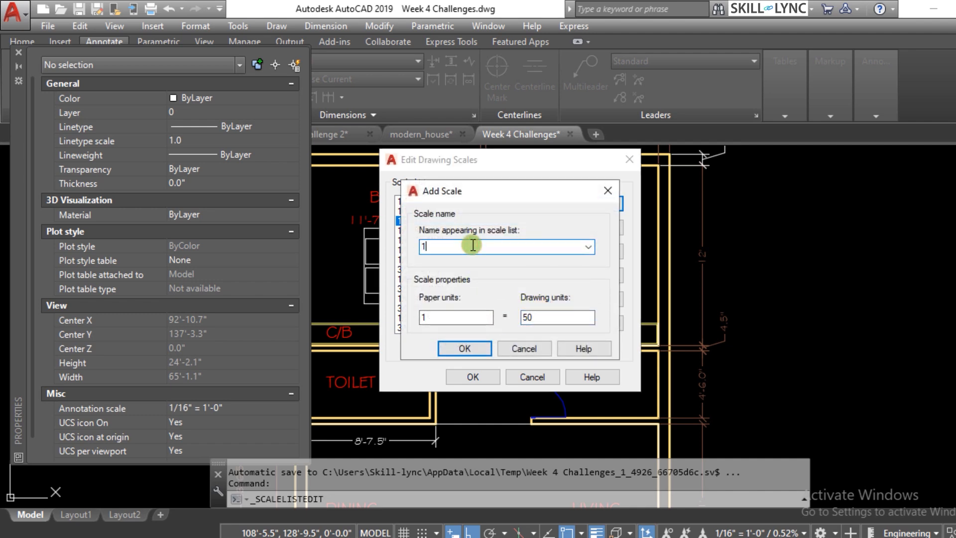
pyautogui.write(':50')
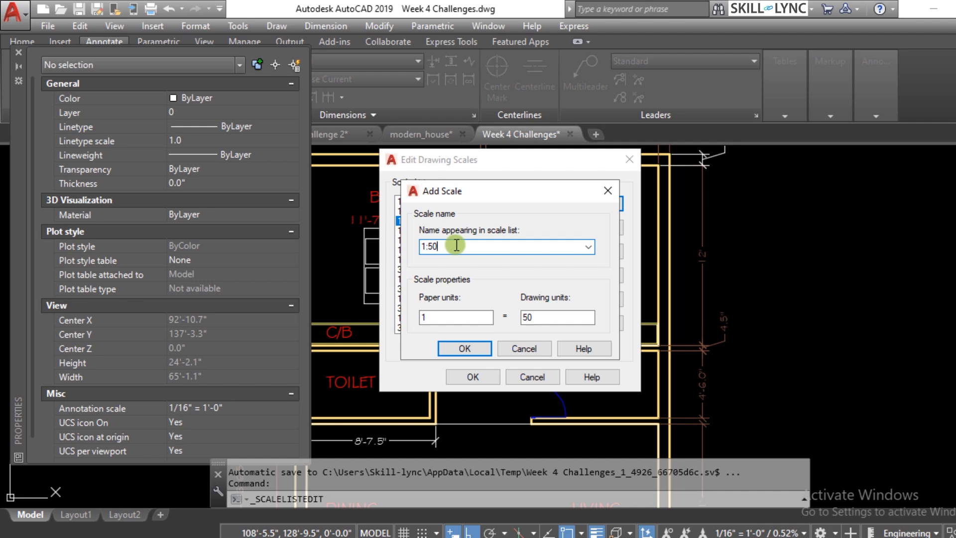
pyautogui.click(462, 345)
pyautogui.click(473, 376)
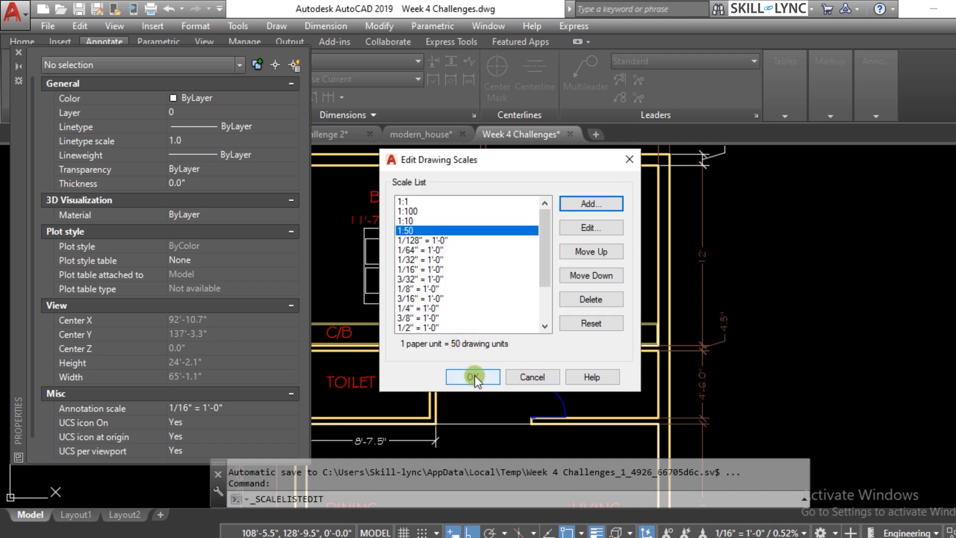
# - Set the current annotation scale to 1:10 and turn on the display of annotative objects for all scales
pyautogui.click(803, 520)
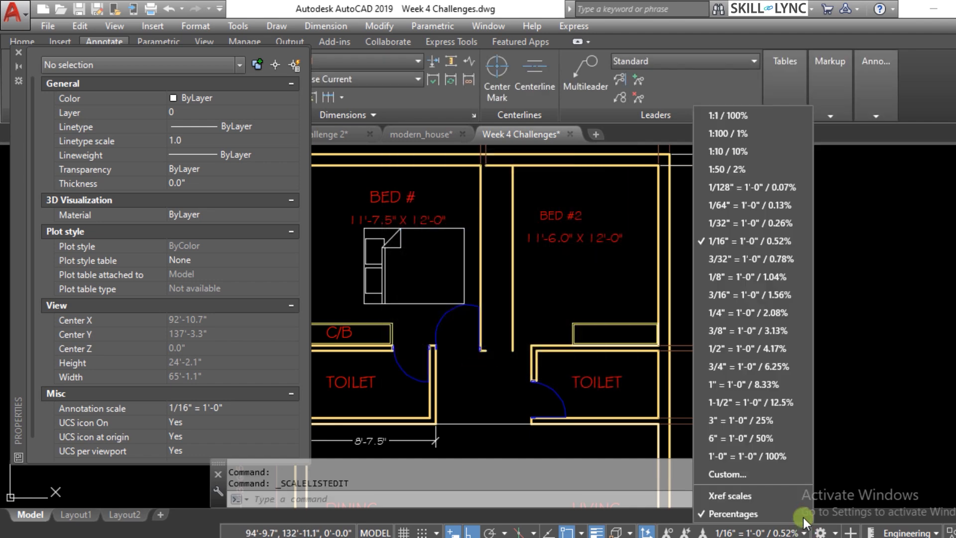
pyautogui.click(727, 151)
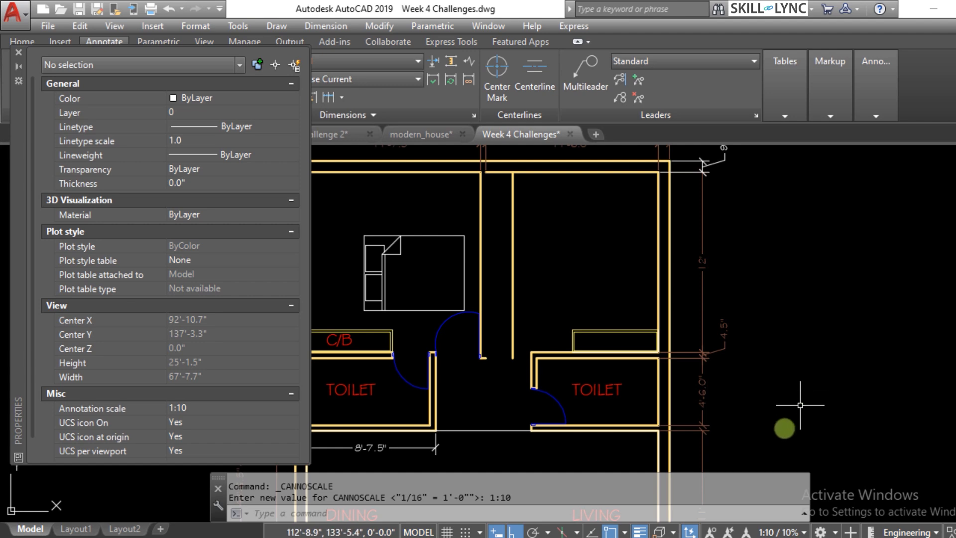
pyautogui.scroll(-2, 834, 416)
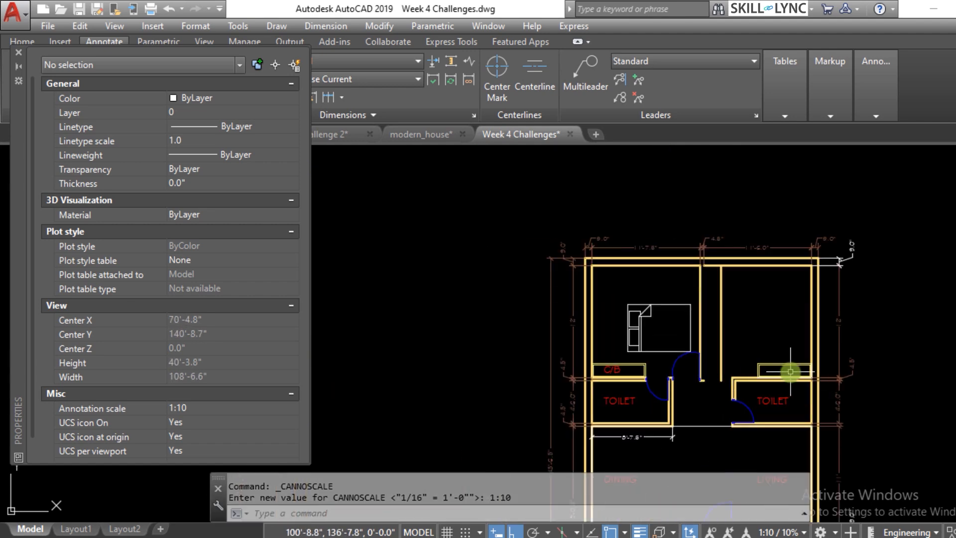
pyautogui.scroll(2, 849, 395)
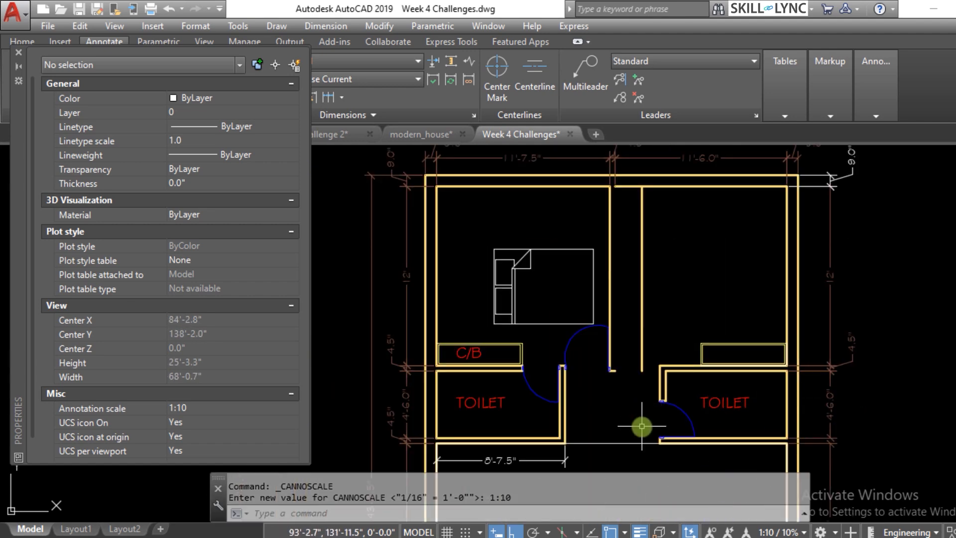
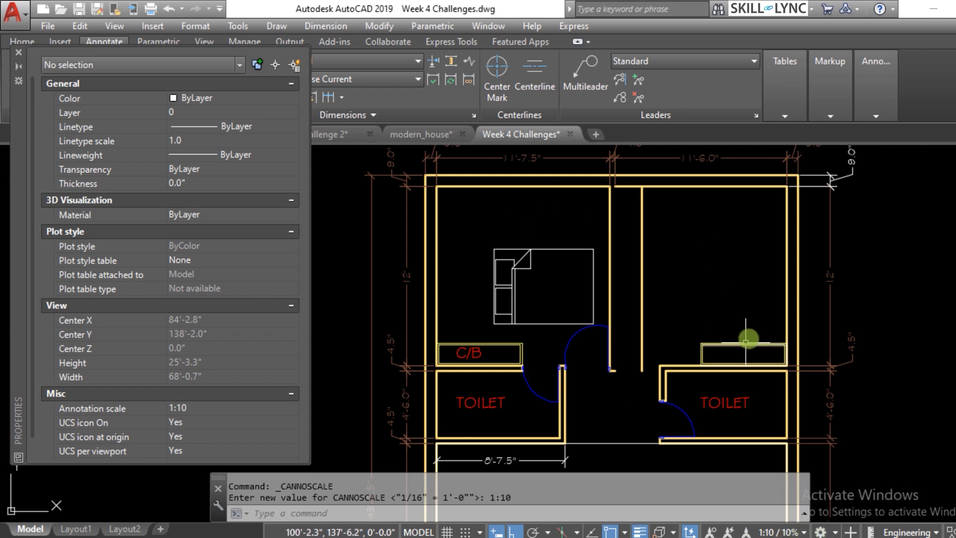
pyautogui.click(712, 531)
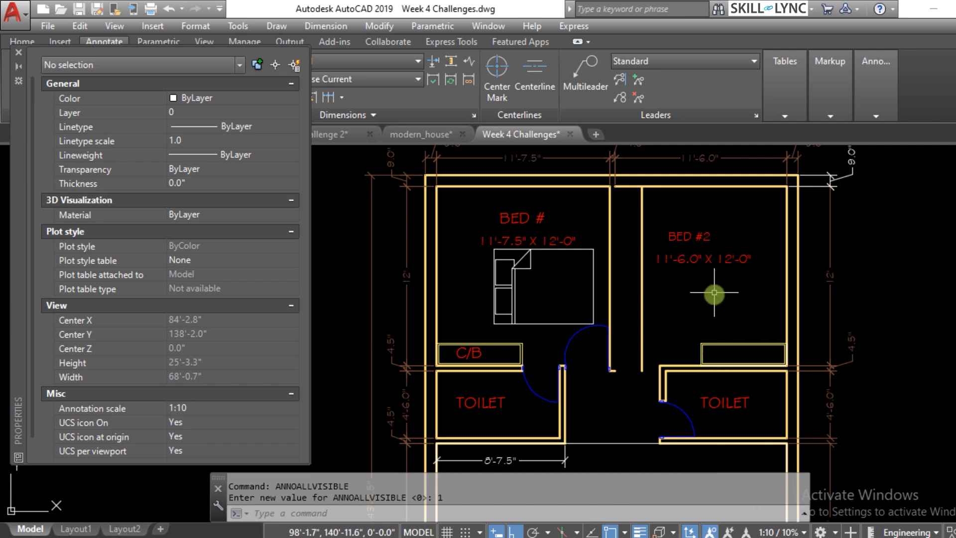
pyautogui.scroll(3, 733, 232)
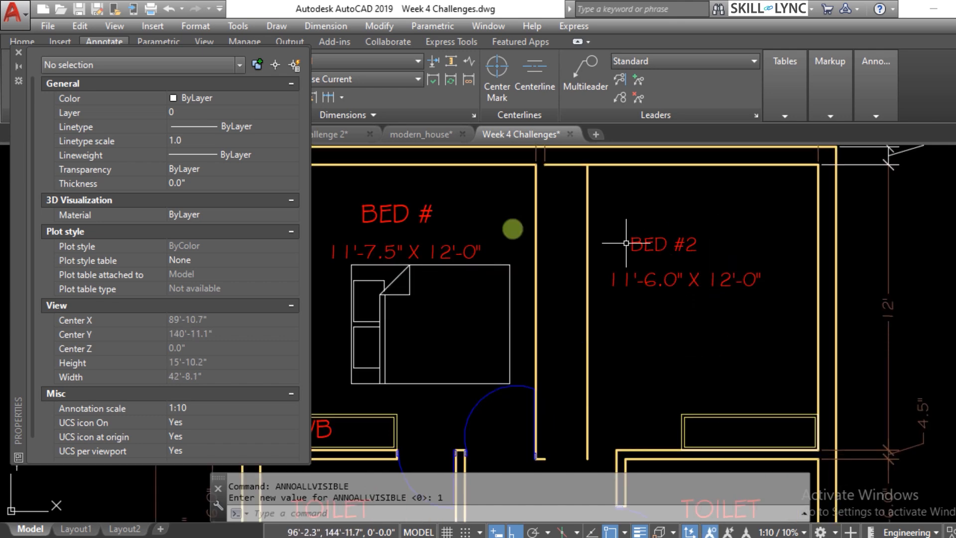
pyautogui.click(391, 214)
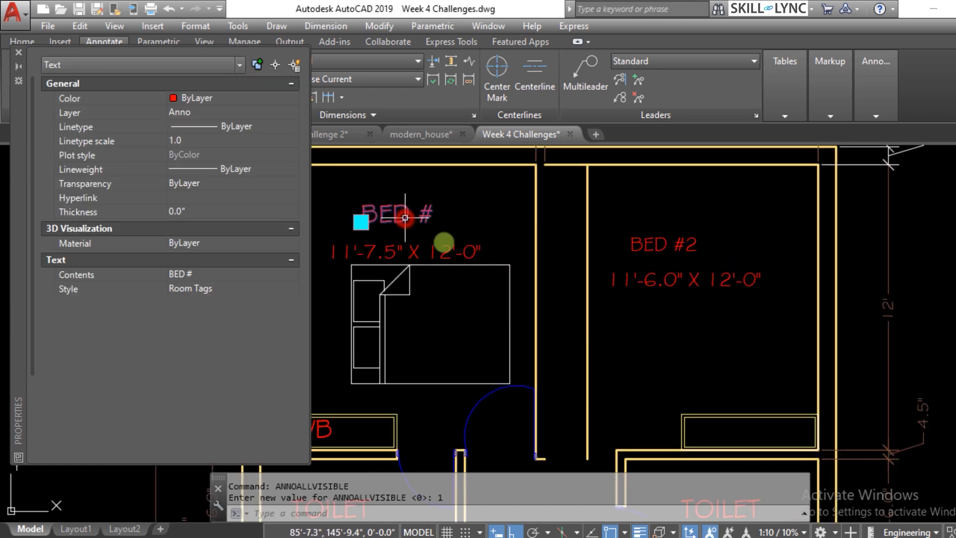
pyautogui.click(438, 252)
pyautogui.press('Escape')
pyautogui.press('Escape')
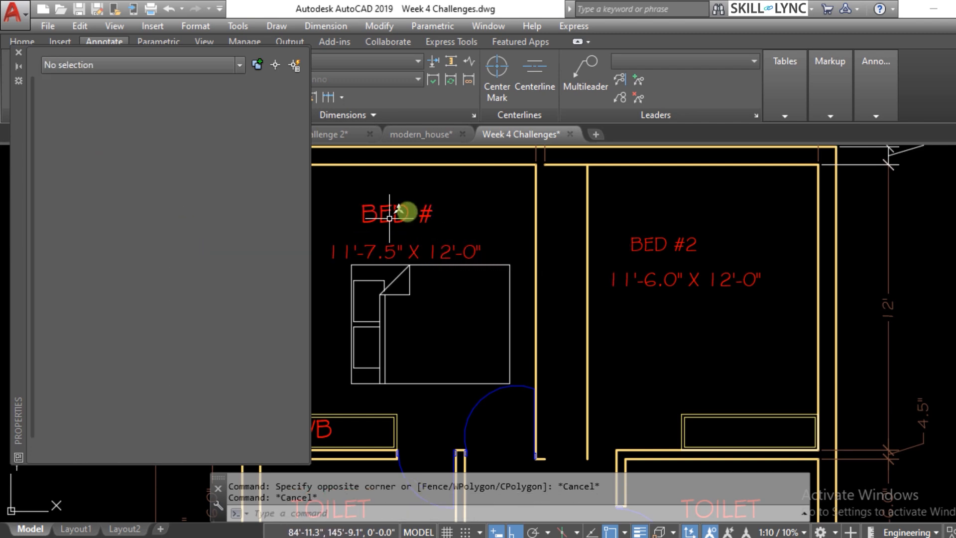
# - Add the 1:10 annotative scale to the BED # and BED #2 room labels and their two room-size texts
pyautogui.click(406, 214)
pyautogui.click(458, 250)
pyautogui.click(480, 246)
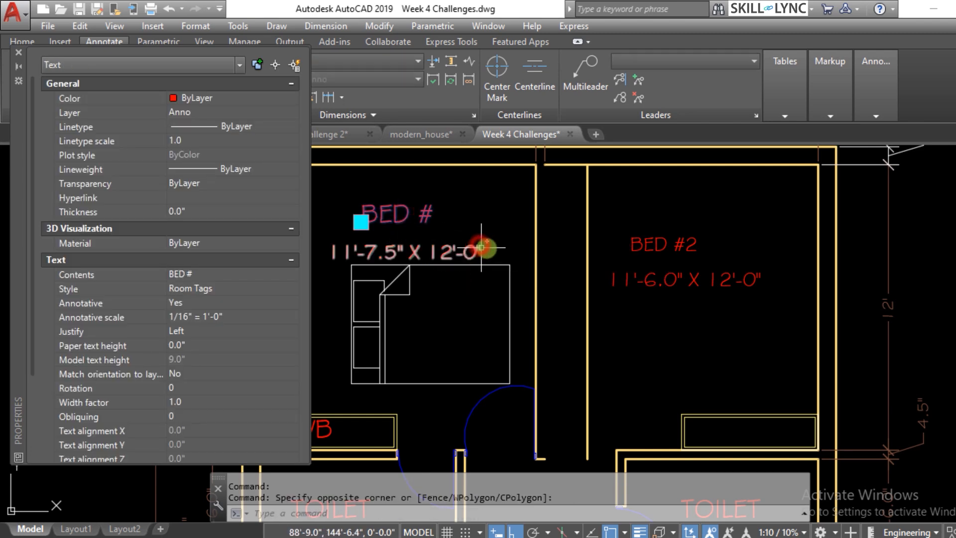
pyautogui.click(494, 248)
pyautogui.click(453, 238)
pyautogui.click(707, 242)
pyautogui.click(656, 242)
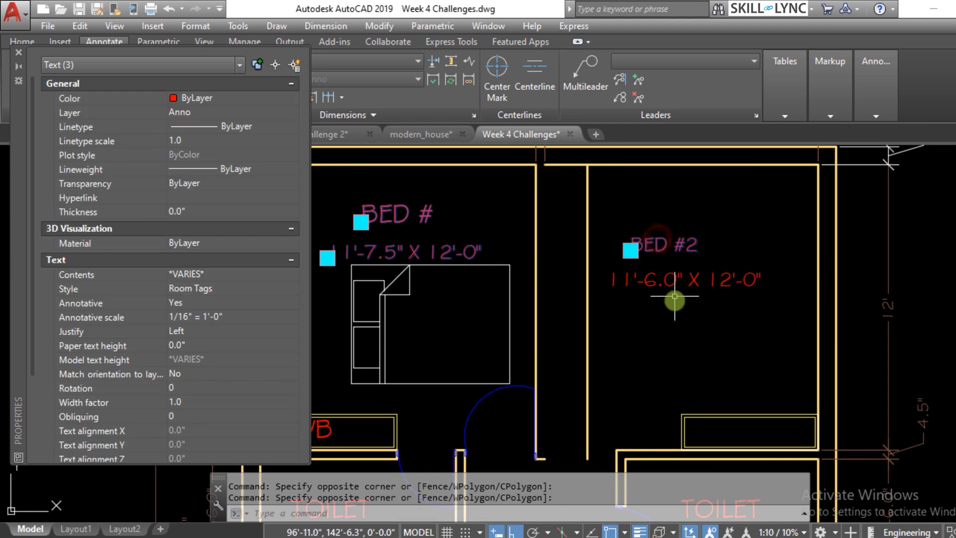
pyautogui.click(674, 298)
pyautogui.click(644, 277)
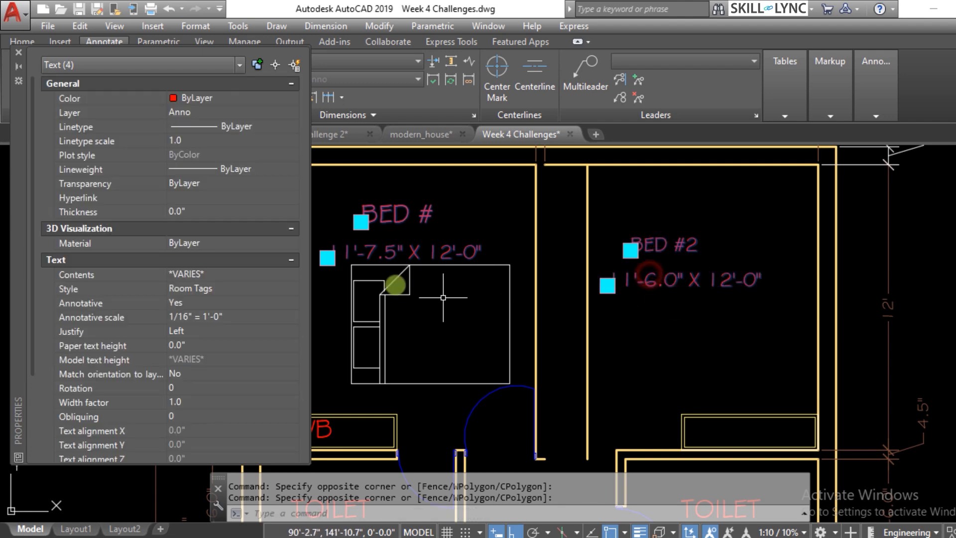
pyautogui.click(283, 316)
pyautogui.click(291, 316)
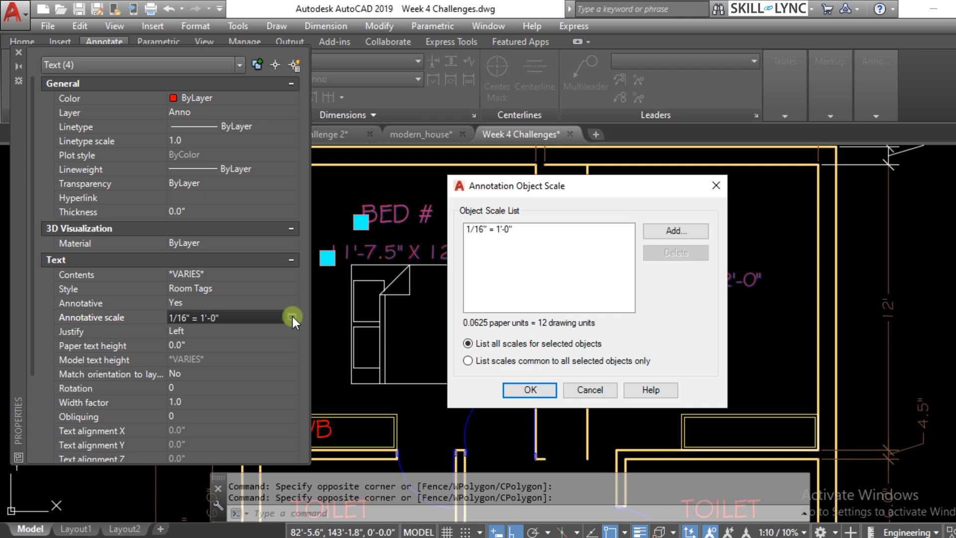
pyautogui.click(675, 229)
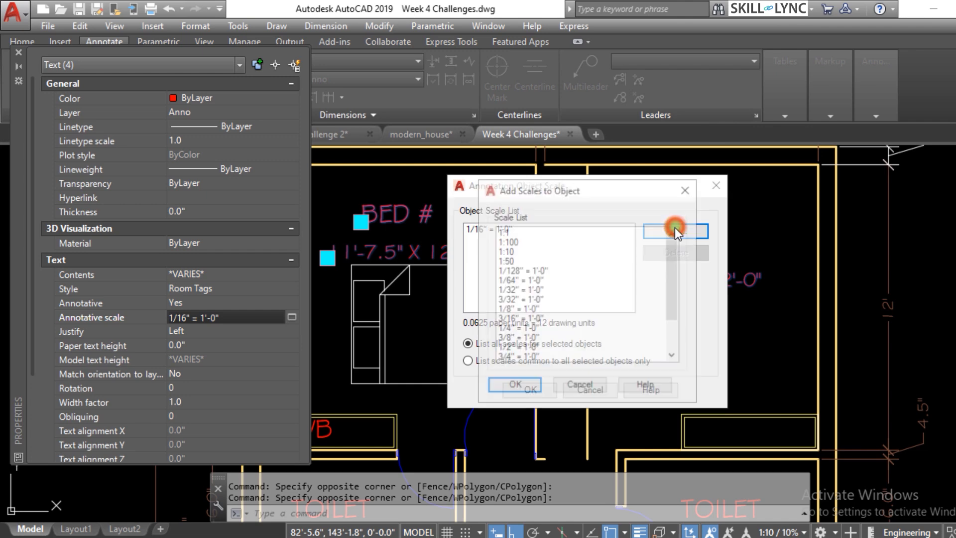
pyautogui.click(505, 251)
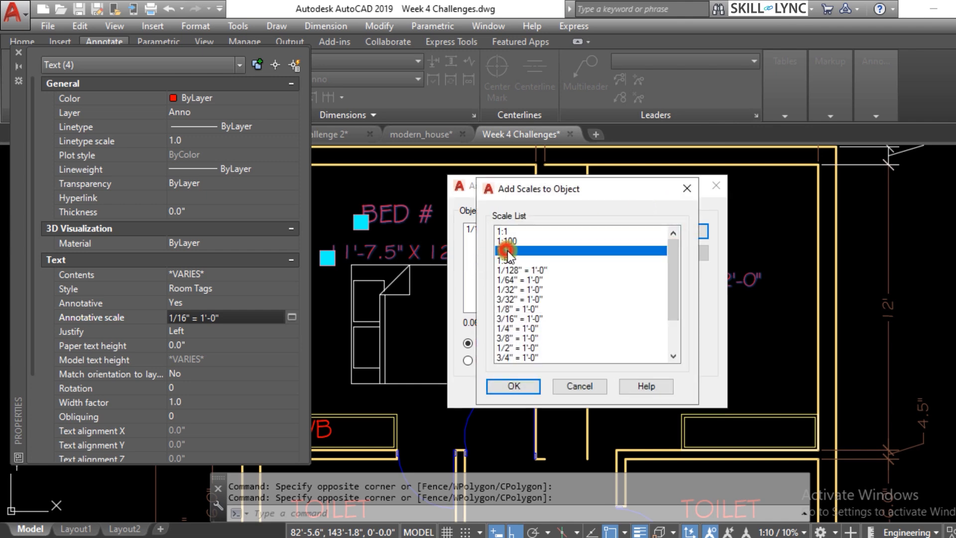
pyautogui.click(513, 386)
# - Add the 1:50 and 1:100 scales to the same four texts, apply the object scale list and clear the selection
pyautogui.click(682, 229)
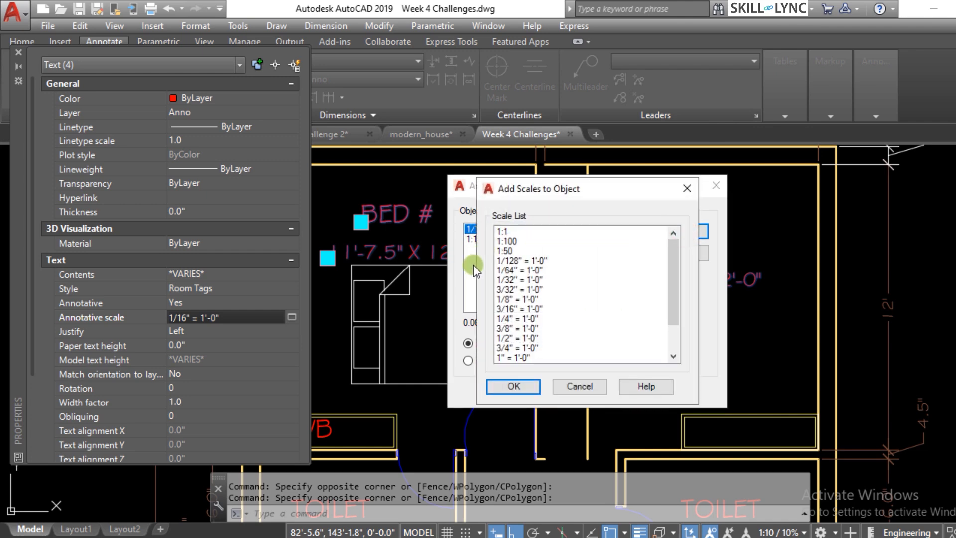
pyautogui.click(506, 251)
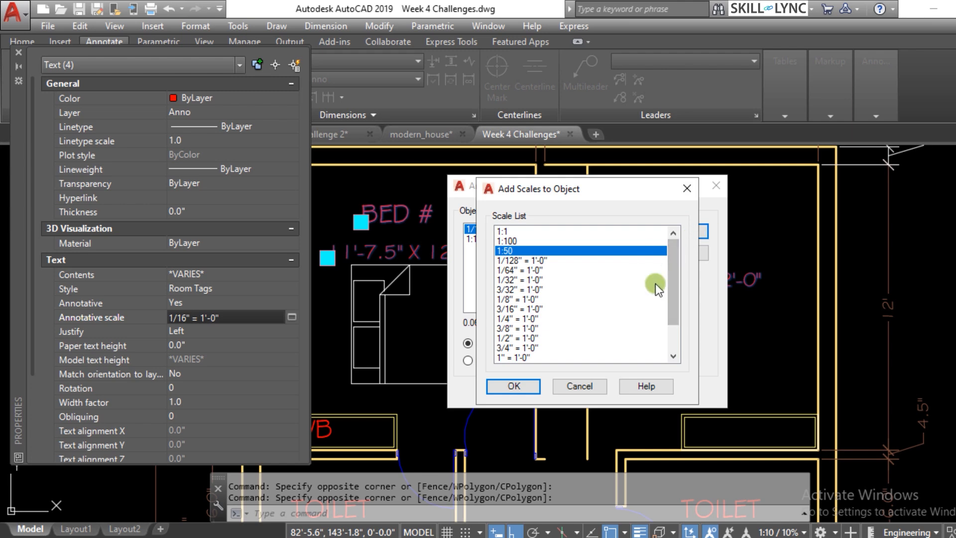
pyautogui.click(513, 386)
pyautogui.click(685, 231)
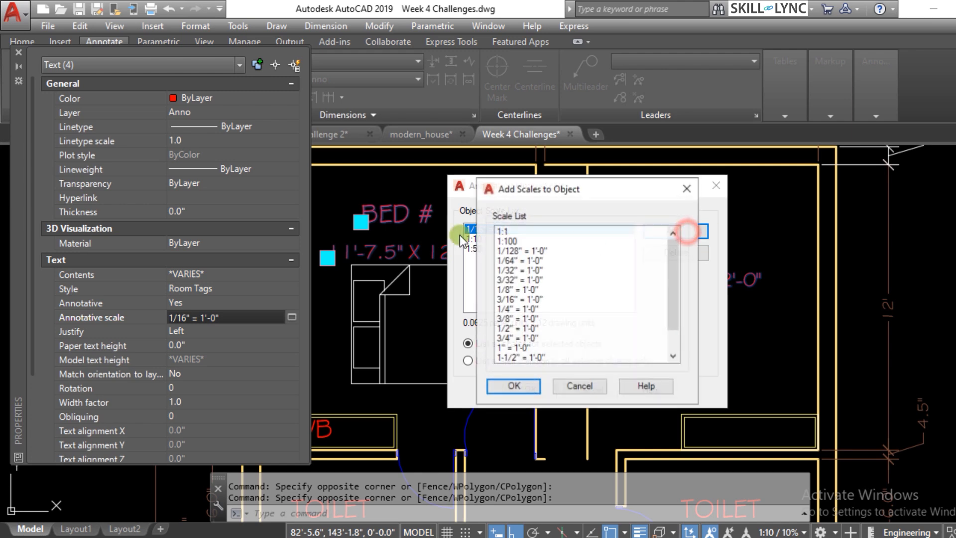
pyautogui.click(506, 241)
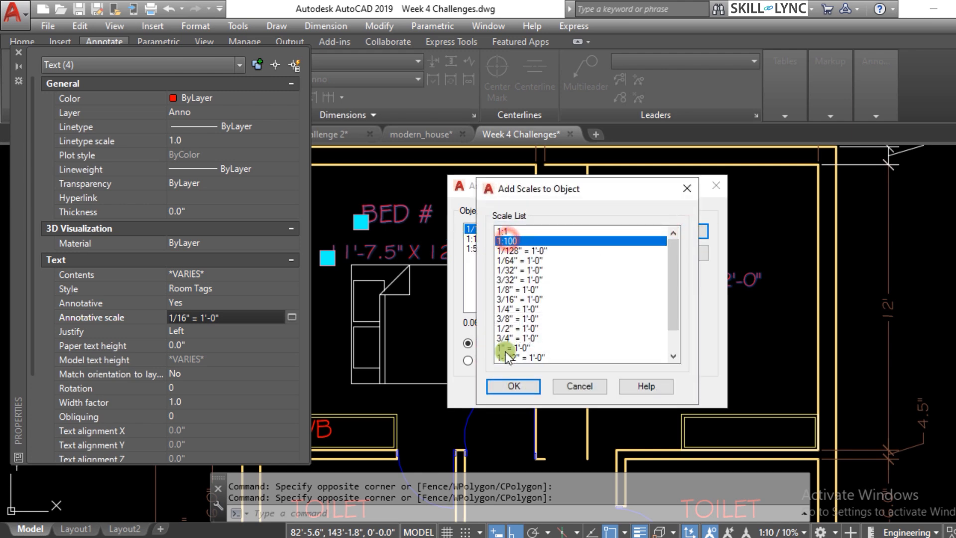
pyautogui.click(513, 385)
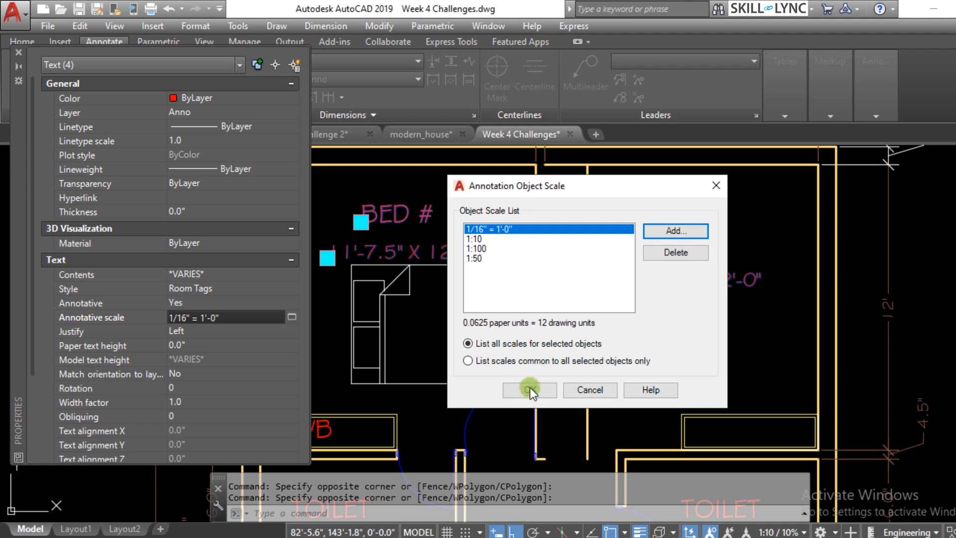
pyautogui.click(534, 390)
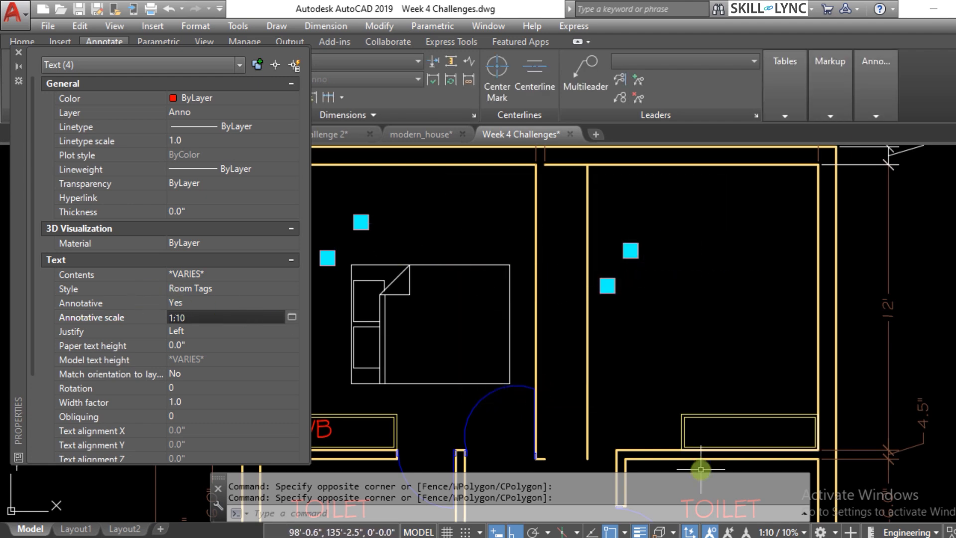
pyautogui.press('Escape')
pyautogui.press('Escape')
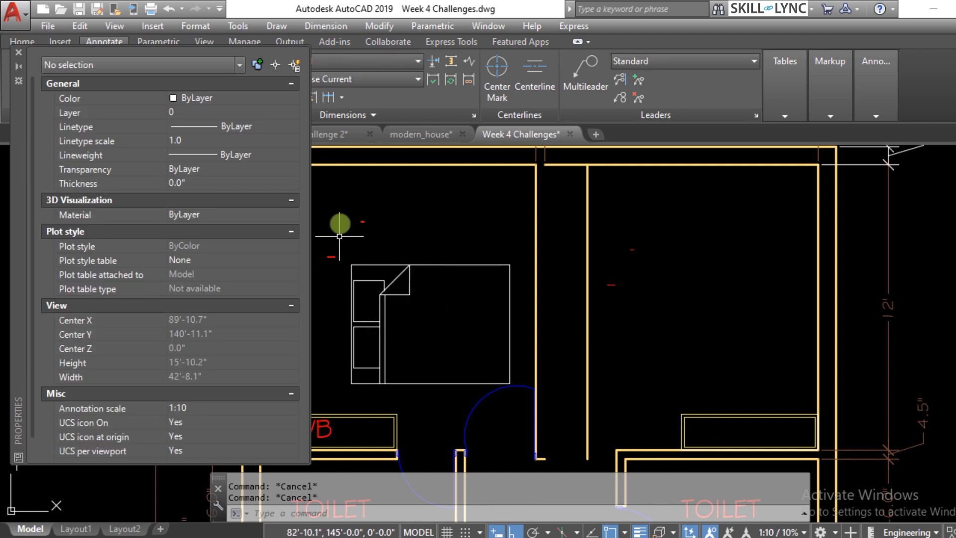
pyautogui.scroll(8, 339, 236)
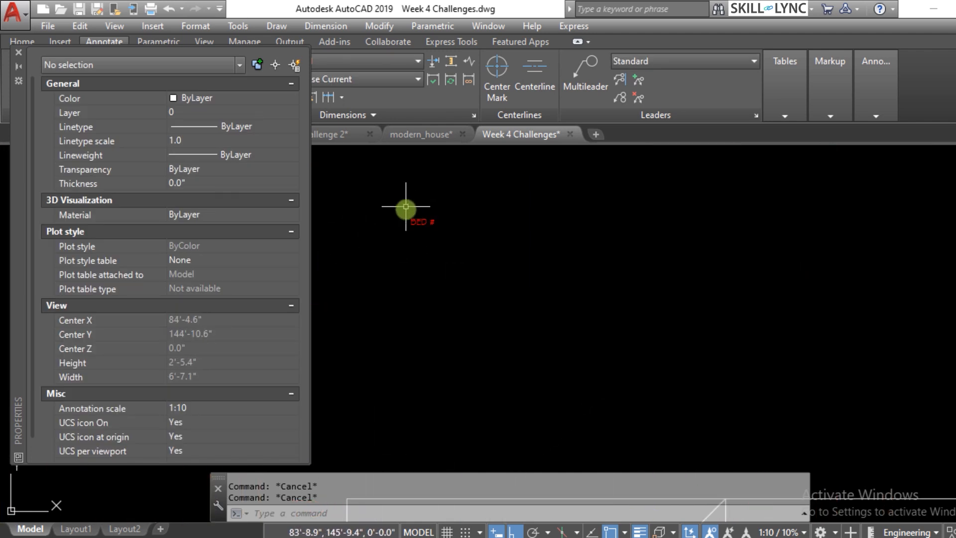
pyautogui.click(495, 298)
pyautogui.click(437, 220)
pyautogui.press('Escape')
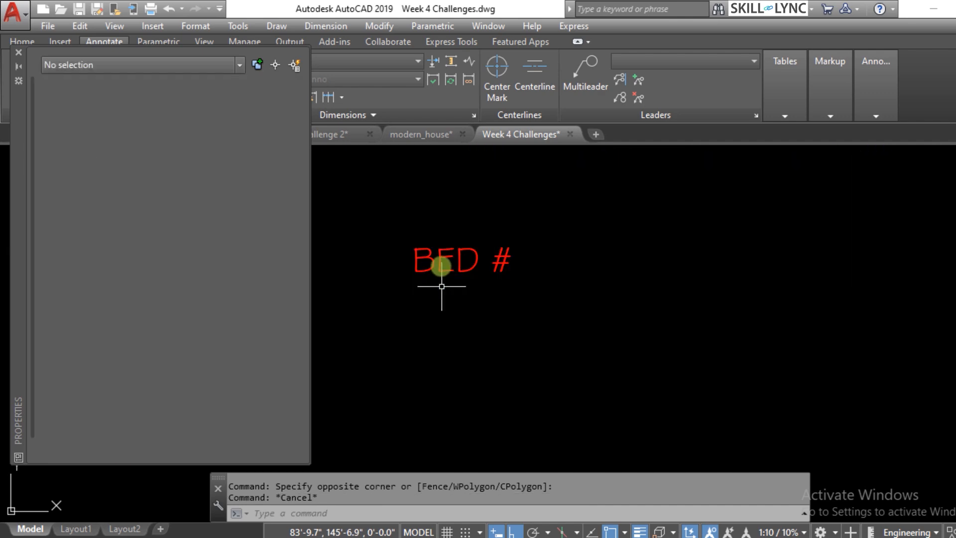
pyautogui.press('Escape')
# - Set the paper text height of the BED # label to 3"
pyautogui.click(440, 260)
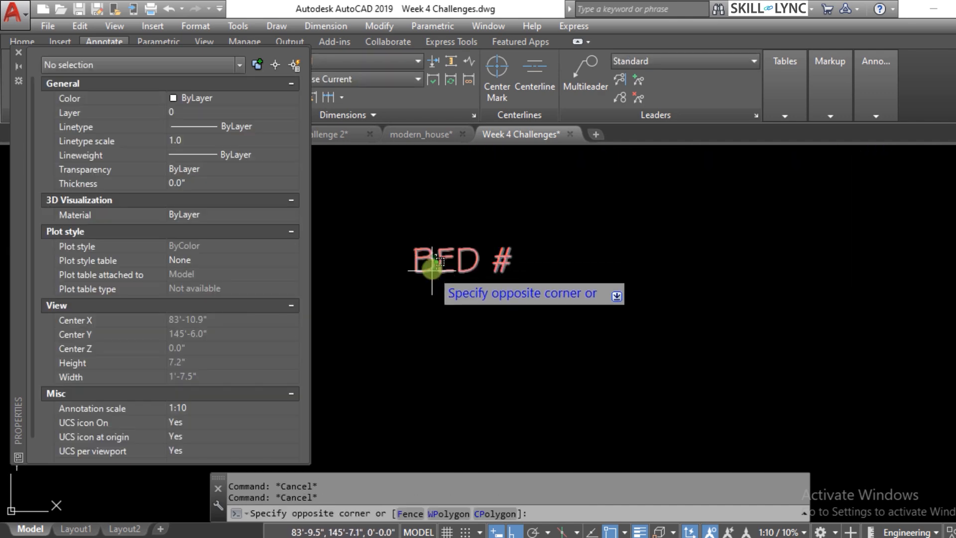
pyautogui.click(367, 277)
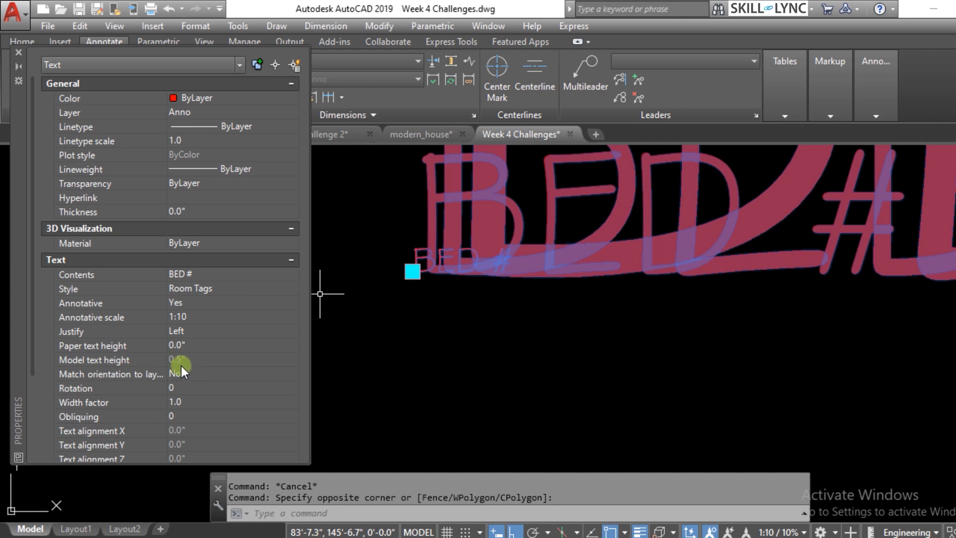
pyautogui.click(194, 344)
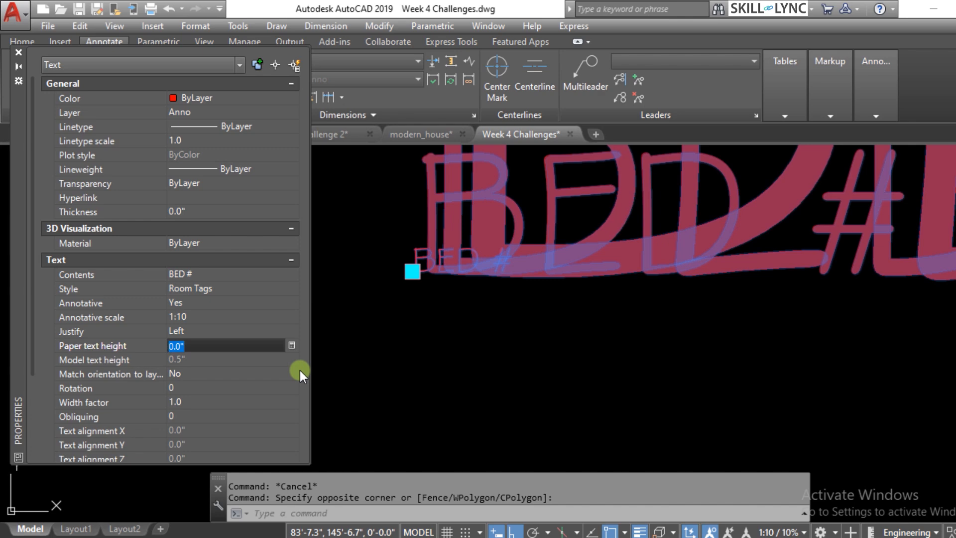
pyautogui.write('3')
pyautogui.press('Return')
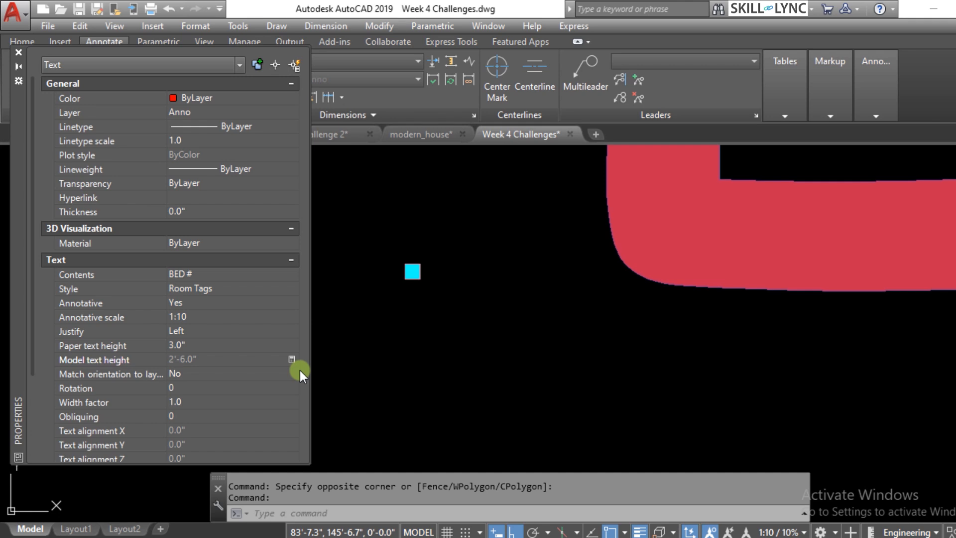
# - Try to set the BED # label's paper text height to 0
pyautogui.click(210, 342)
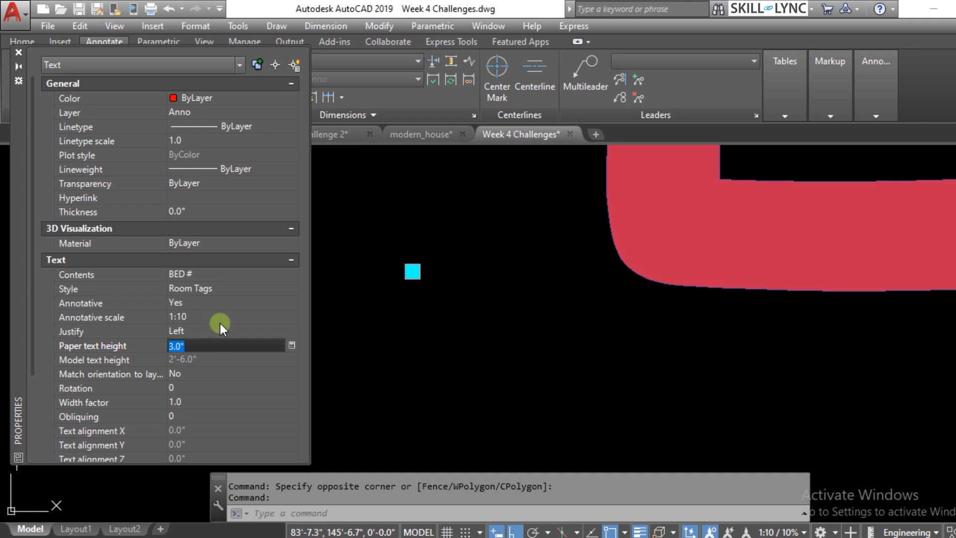
pyautogui.write('0')
pyautogui.click(358, 356)
pyautogui.click(229, 342)
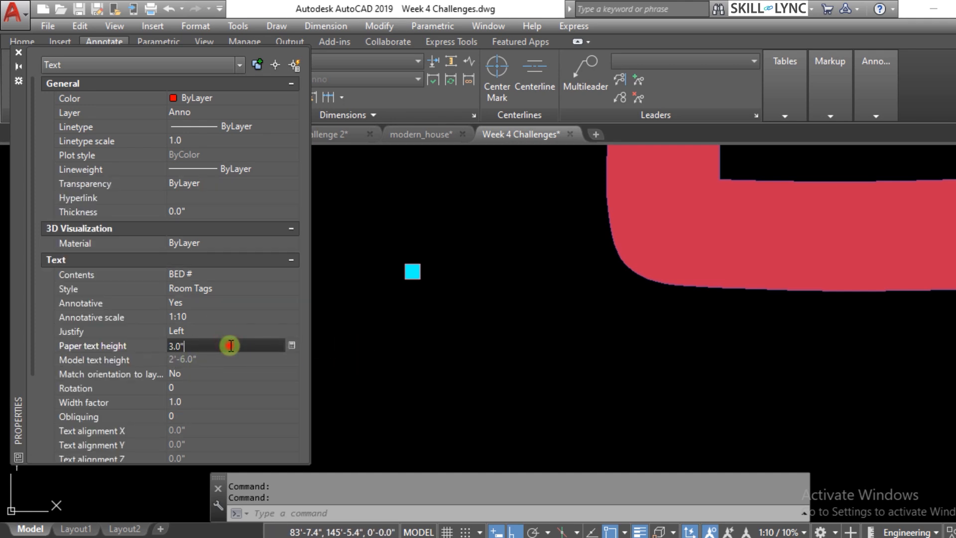
pyautogui.write('0')
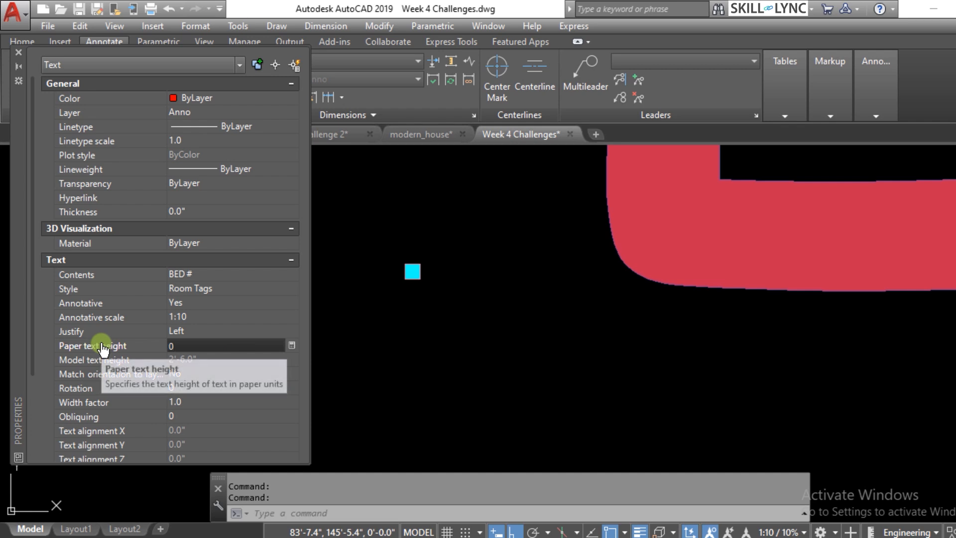
pyautogui.press('Escape')
# - Switch the BED # label's Annotative property to No and back to Yes
pyautogui.click(273, 343)
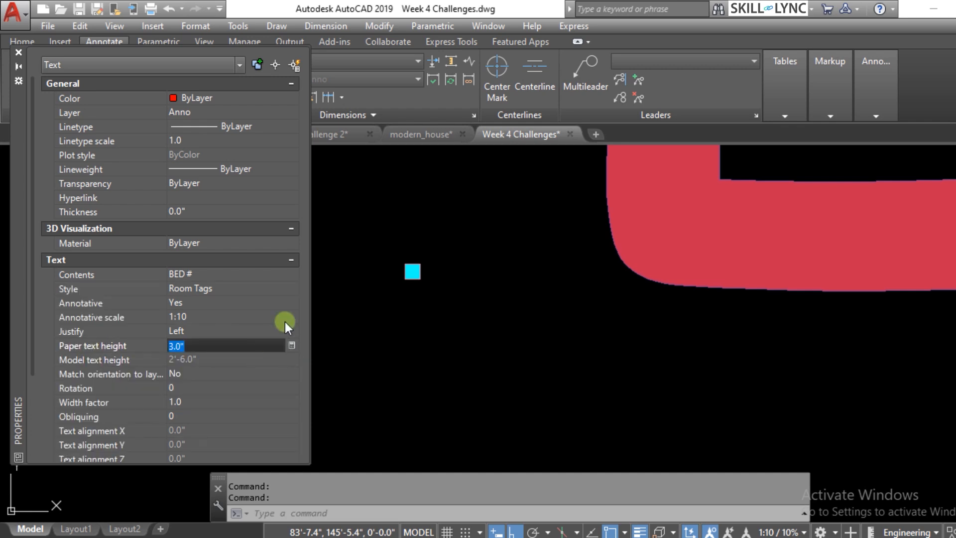
pyautogui.click(291, 302)
pyautogui.click(230, 329)
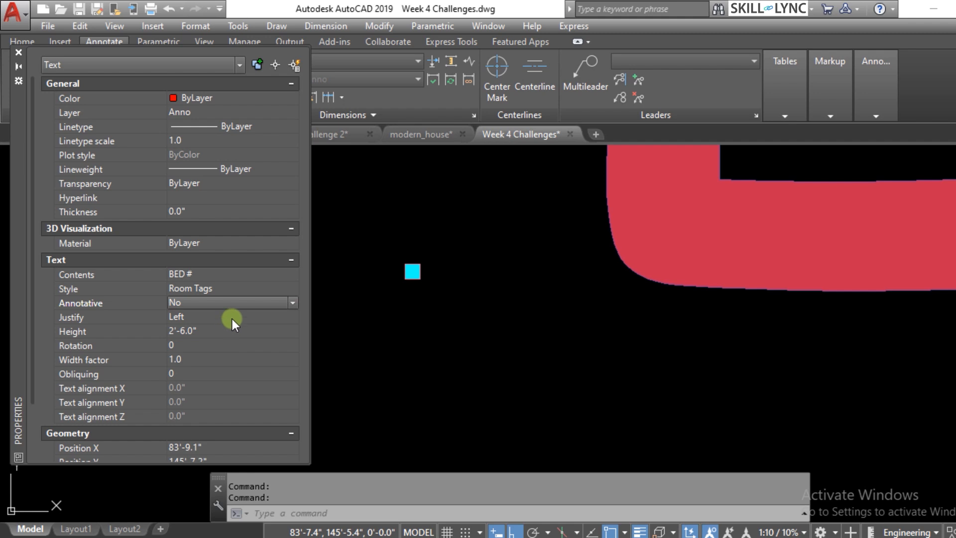
pyautogui.click(241, 304)
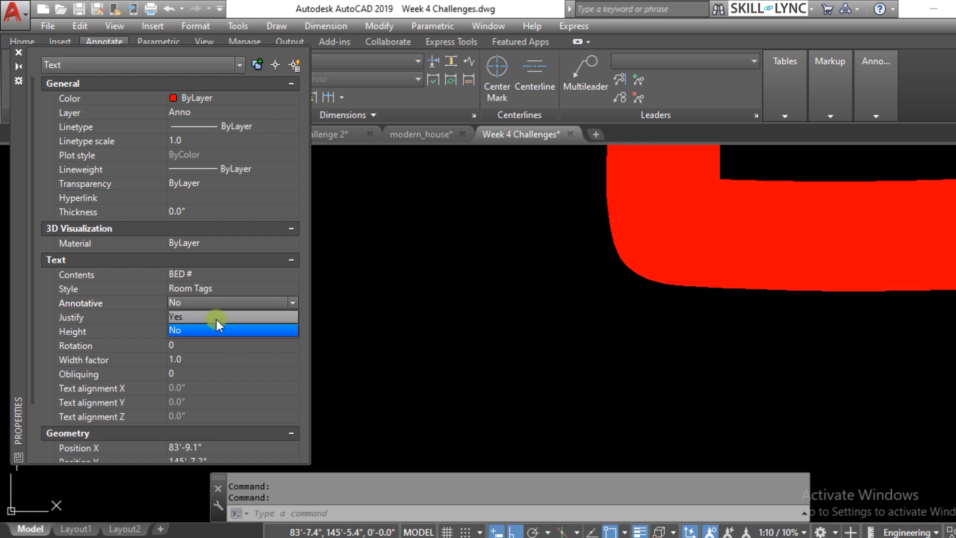
pyautogui.click(216, 316)
# - Try to set the BED # label's paper text height to 0 with QuickCalc, closing it without applying the value
pyautogui.click(235, 345)
pyautogui.click(289, 346)
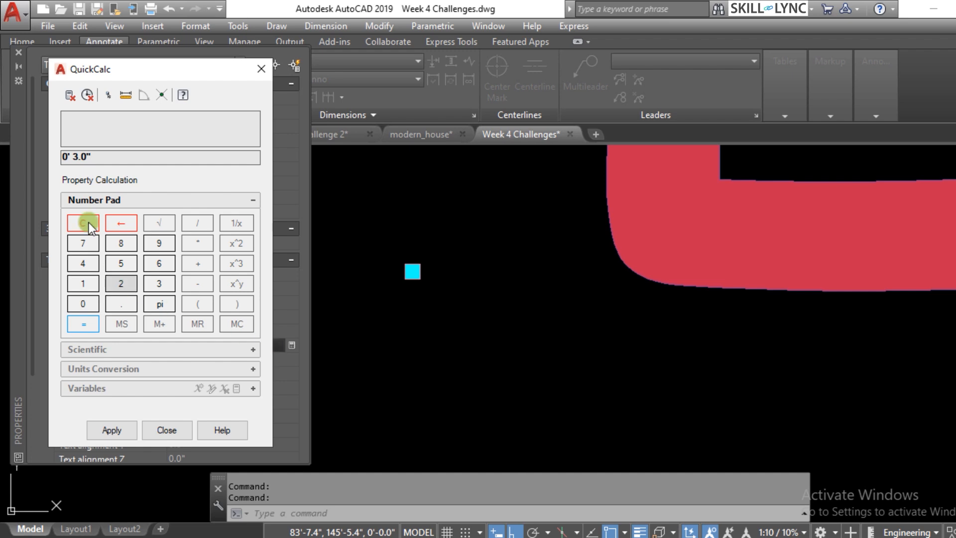
pyautogui.click(98, 156)
pyautogui.moveTo(98, 156); pyautogui.dragTo(29, 162)
pyautogui.write('0')
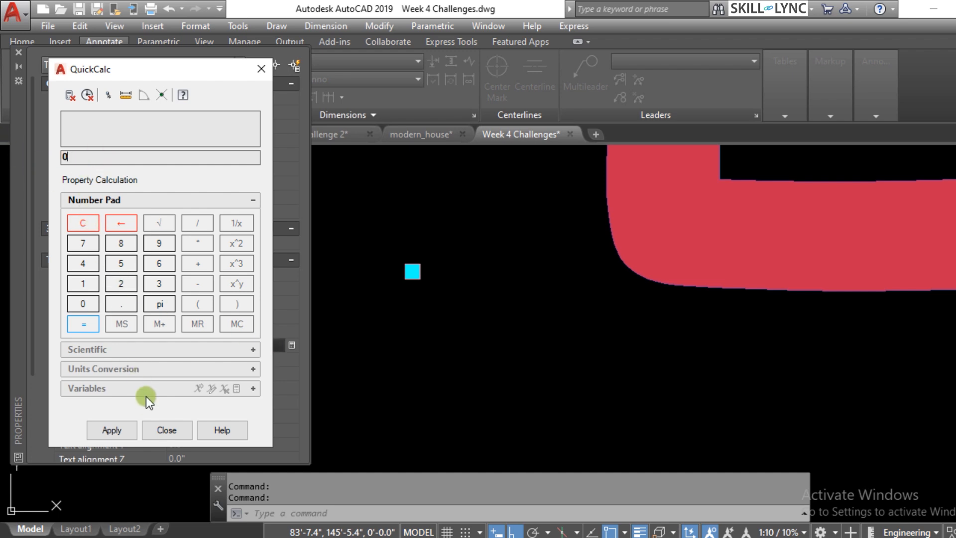
pyautogui.click(174, 429)
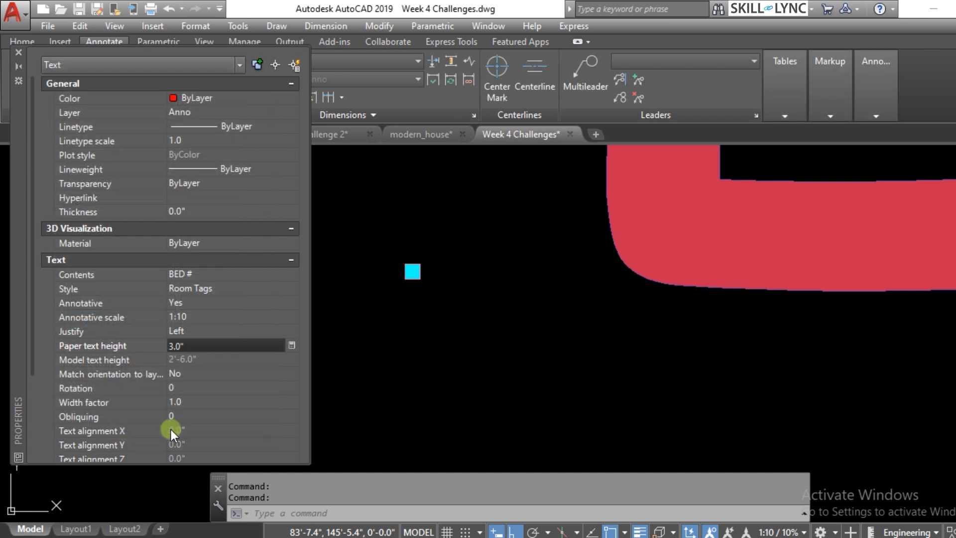
pyautogui.click(202, 358)
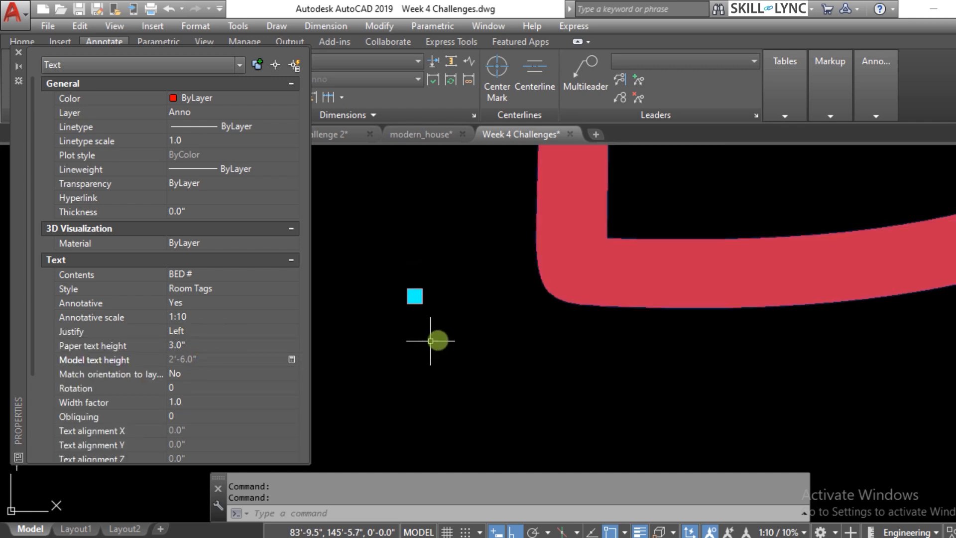
# - Deselect the BED # label and undo its recent property changes
pyautogui.scroll(-2, 438, 338)
pyautogui.press('Escape')
pyautogui.press('Escape')
pyautogui.hotkey('ctrl', 'z')
pyautogui.hotkey('ctrl', 'z')
pyautogui.hotkey('ctrl', 'z')
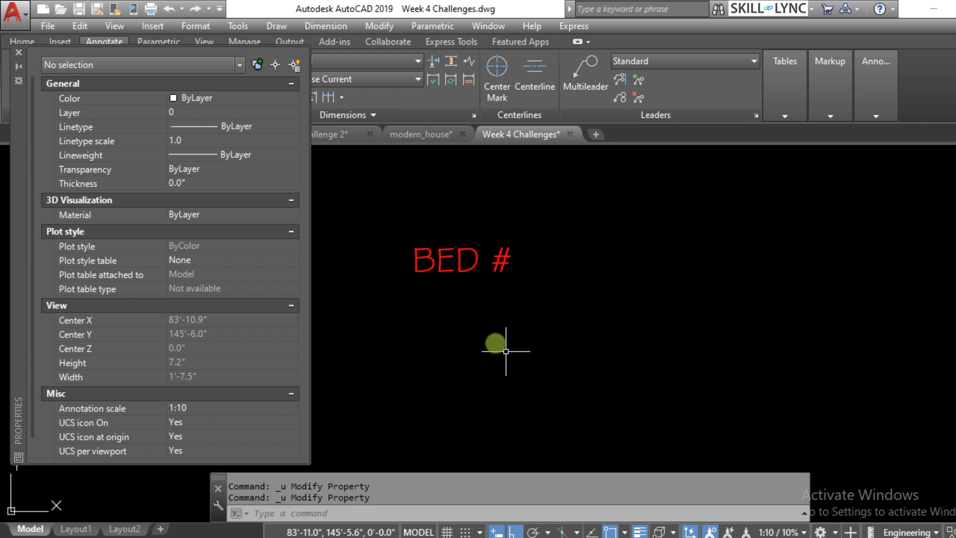
# - Review the BED # label's text heights and its annotation object scale list, then clear the selection
pyautogui.click(481, 323)
pyautogui.click(443, 239)
pyautogui.press('Escape')
pyautogui.press('Escape')
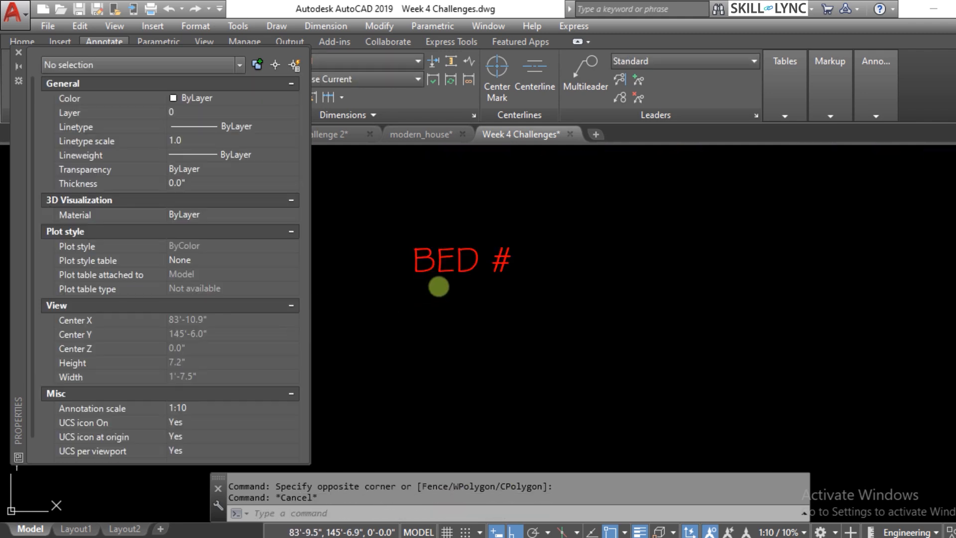
pyautogui.click(449, 287)
pyautogui.click(420, 245)
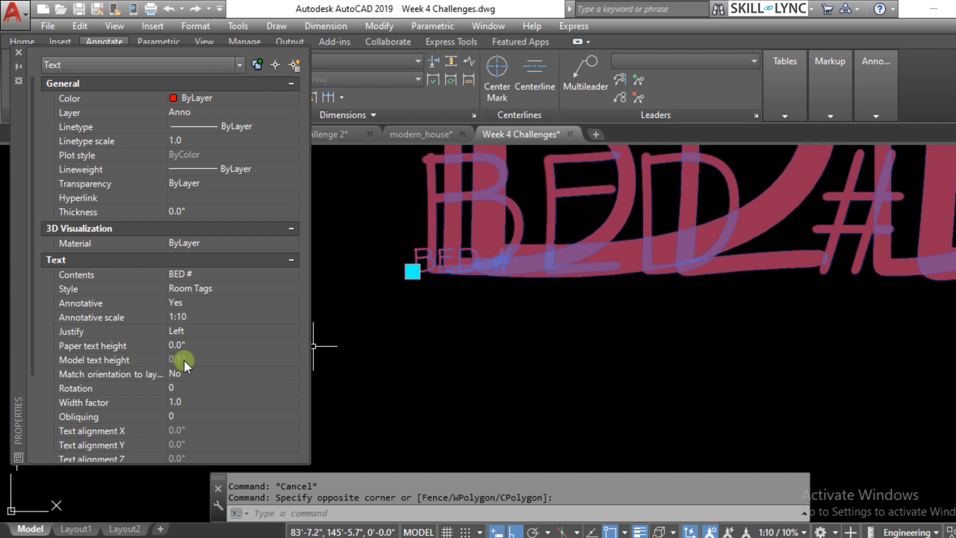
pyautogui.click(271, 314)
pyautogui.click(292, 317)
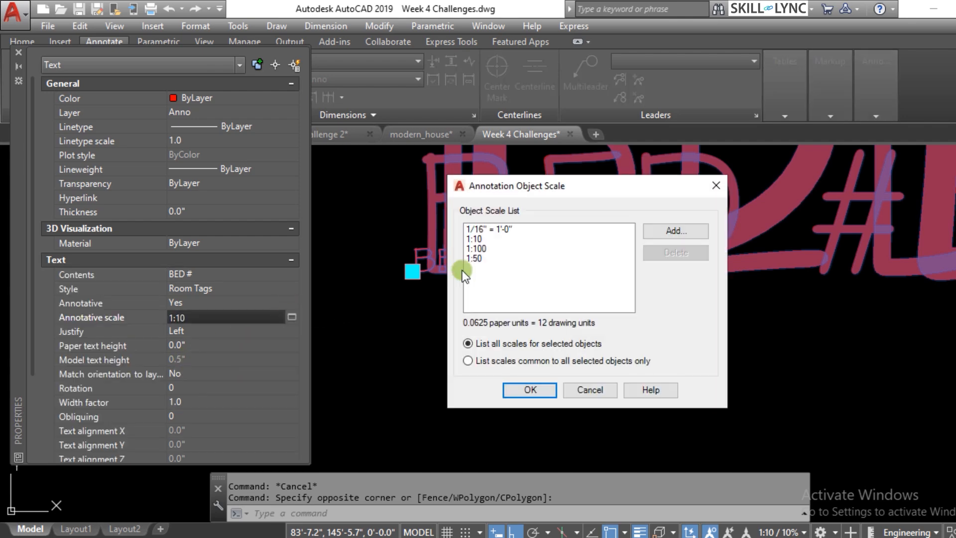
pyautogui.click(598, 393)
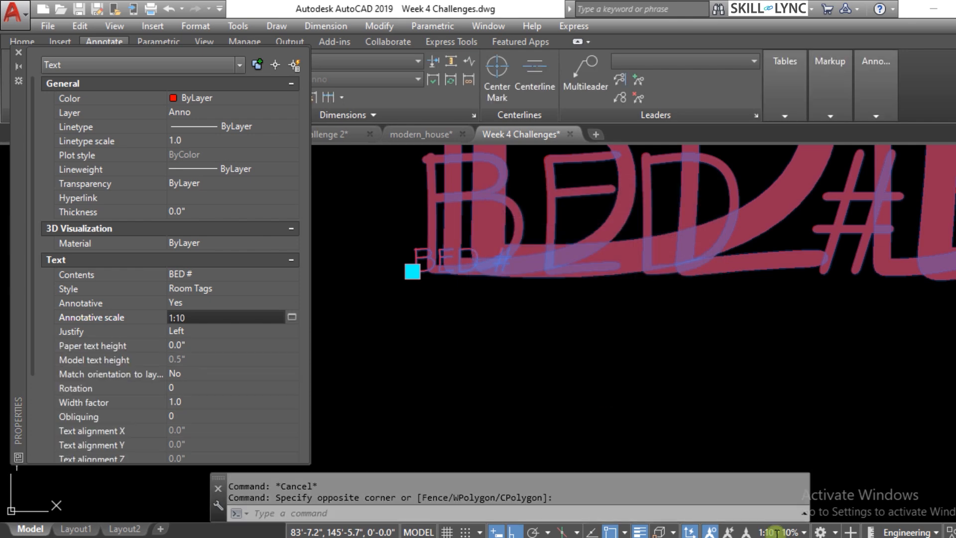
pyautogui.press('Escape')
# - Set the current annotation scale to 1:50 and check the BED # label's paper and model text heights
pyautogui.click(777, 532)
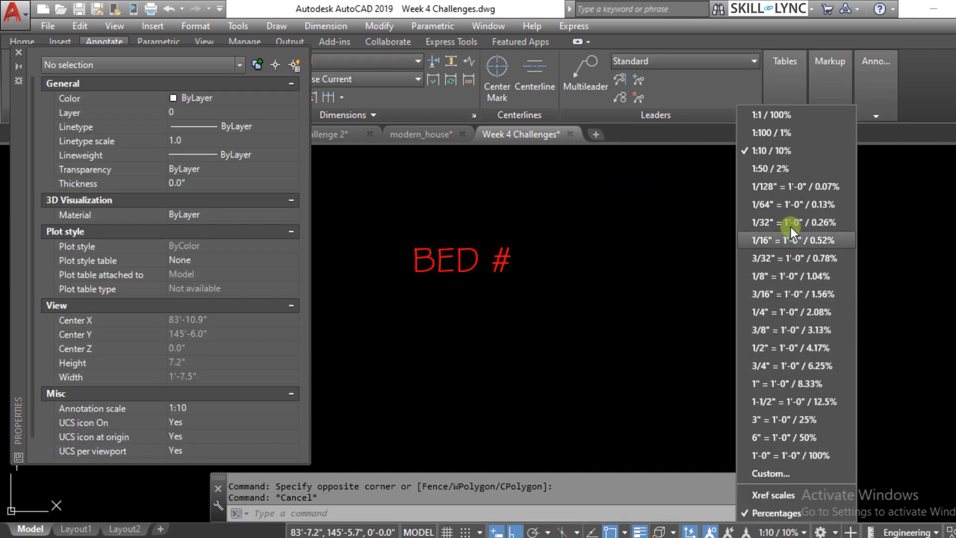
pyautogui.click(789, 169)
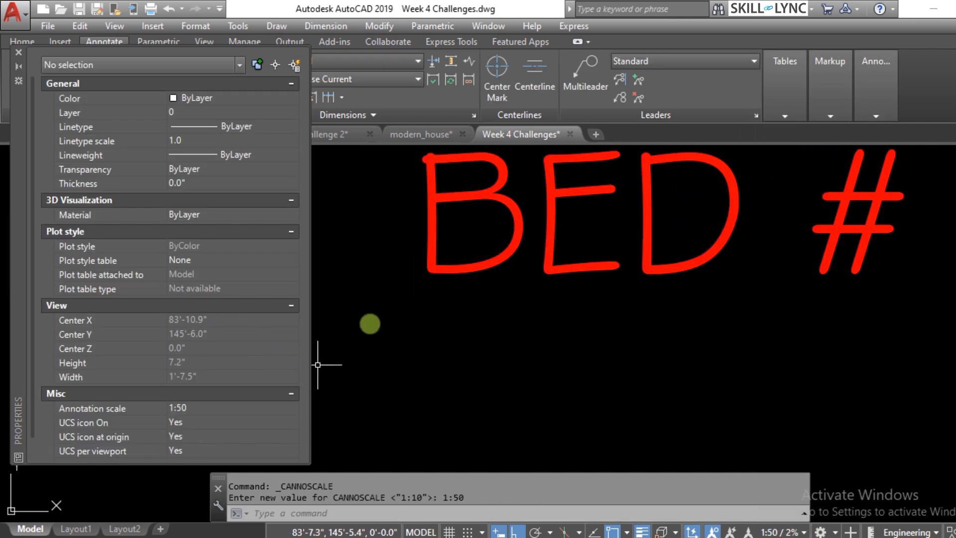
pyautogui.click(458, 295)
pyautogui.click(429, 271)
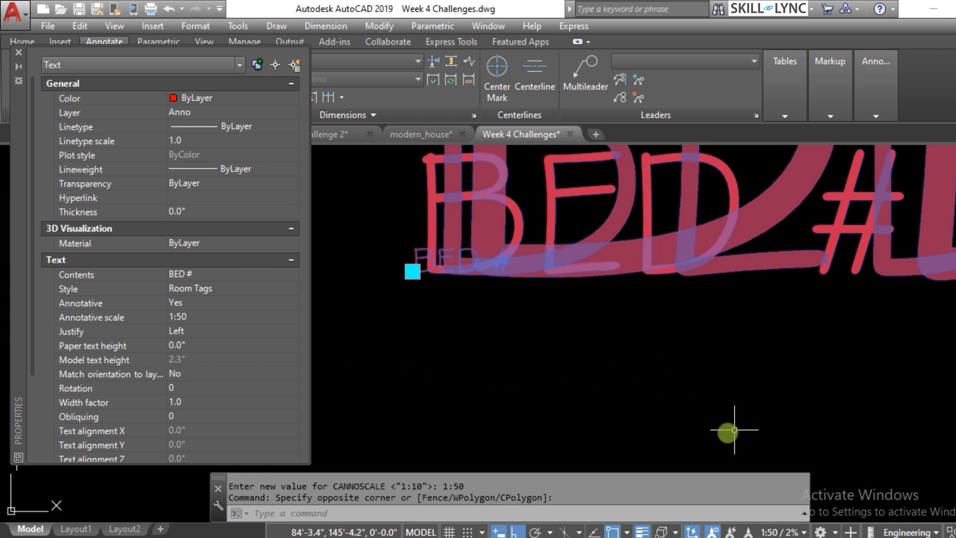
pyautogui.press('Escape')
pyautogui.press('Escape')
pyautogui.click(549, 357)
pyautogui.click(415, 200)
pyautogui.scroll(-6, 520, 357)
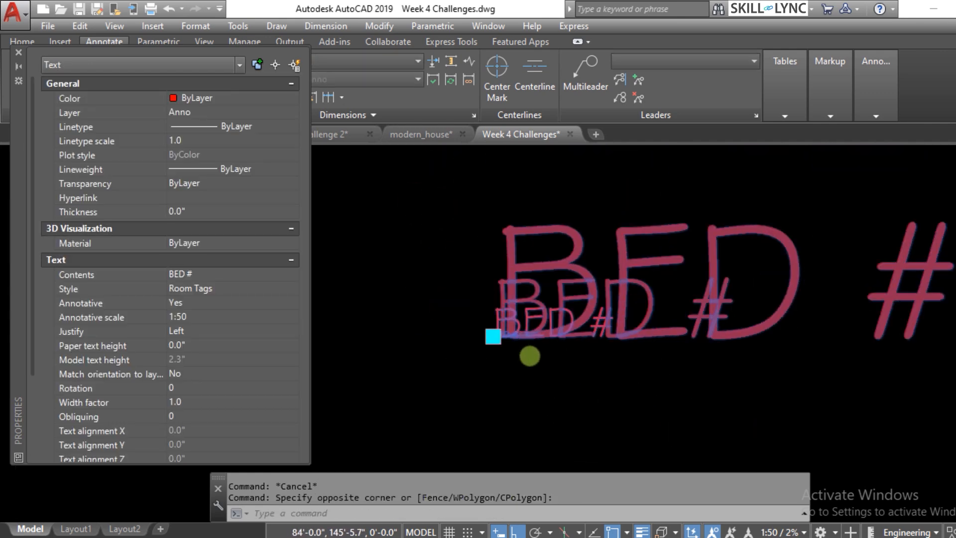
pyautogui.scroll(-2, 530, 355)
pyautogui.press('Escape')
pyautogui.press('Escape')
pyautogui.click(627, 368)
pyautogui.click(559, 324)
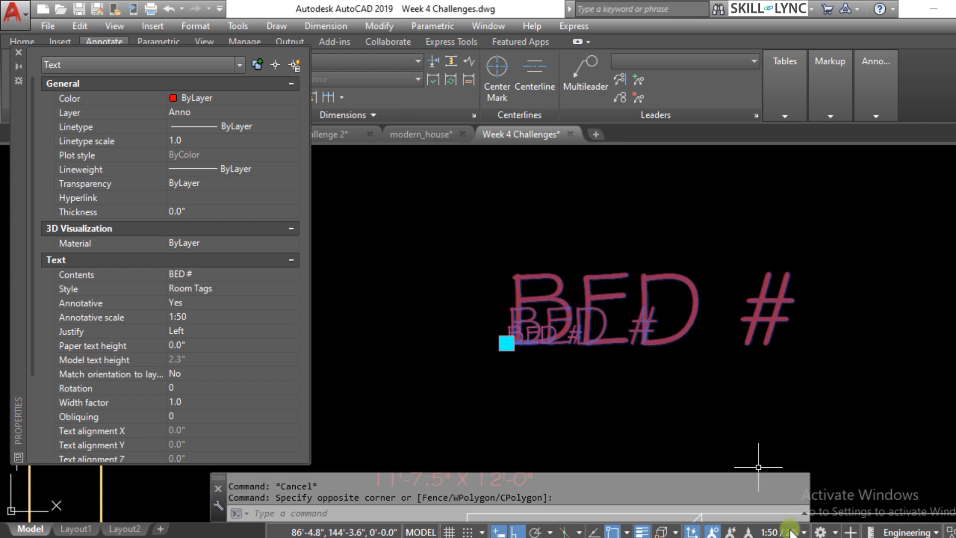
# - Set the current annotation scale to 1:100 and the BED # label's paper text height to 1", then clear the selection
pyautogui.click(790, 531)
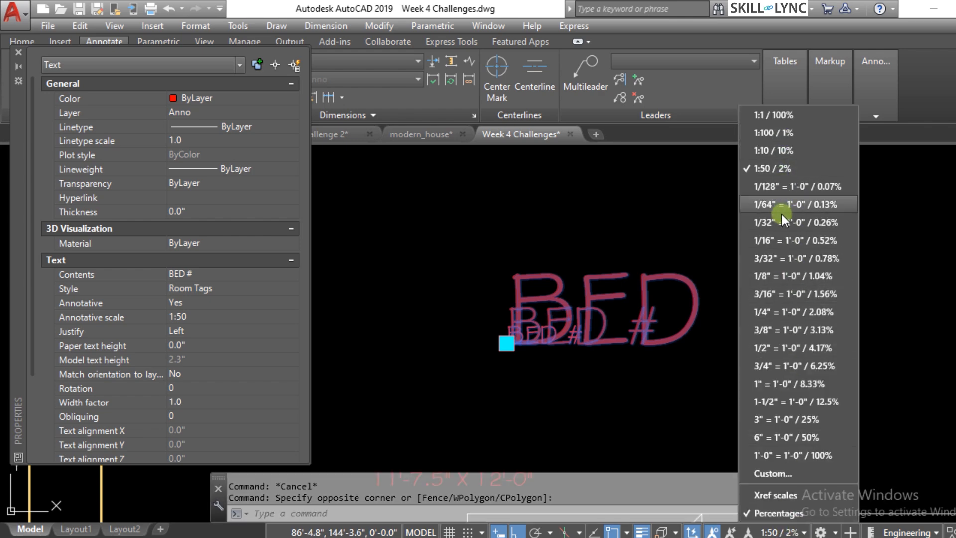
pyautogui.click(778, 133)
pyautogui.click(576, 277)
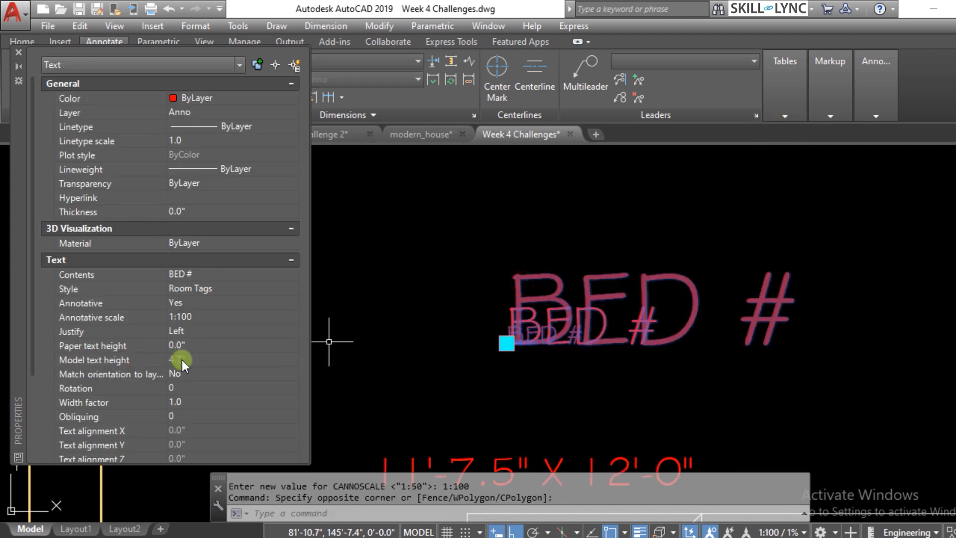
pyautogui.click(208, 345)
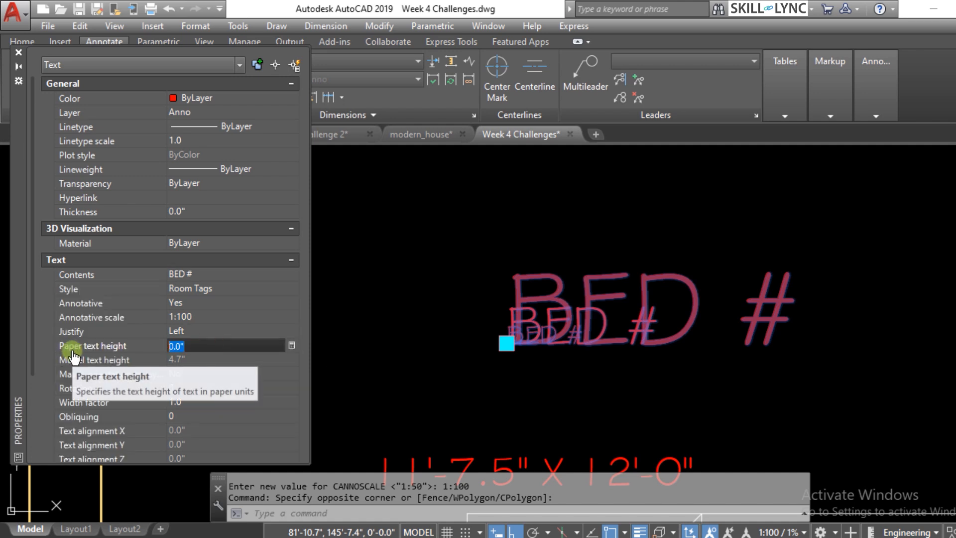
pyautogui.write('1"')
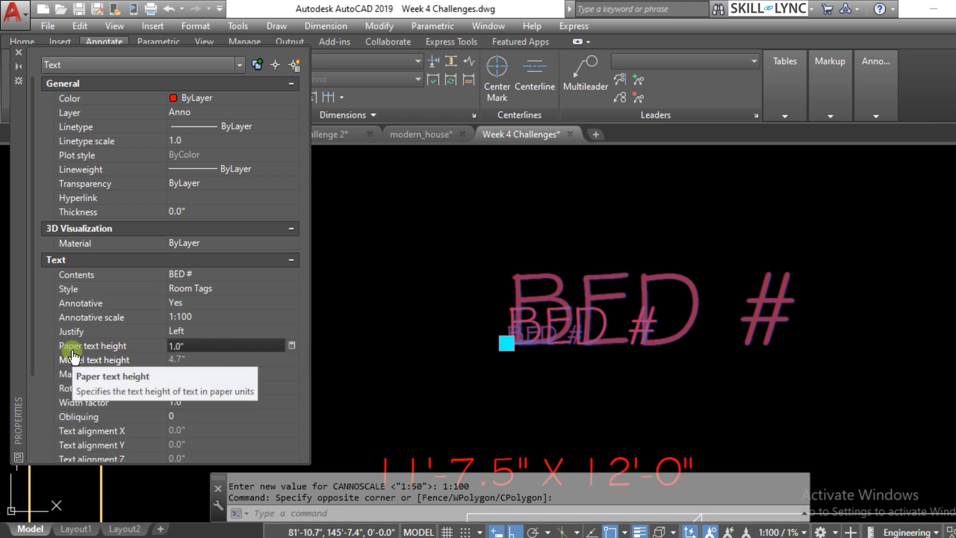
pyautogui.press('Return')
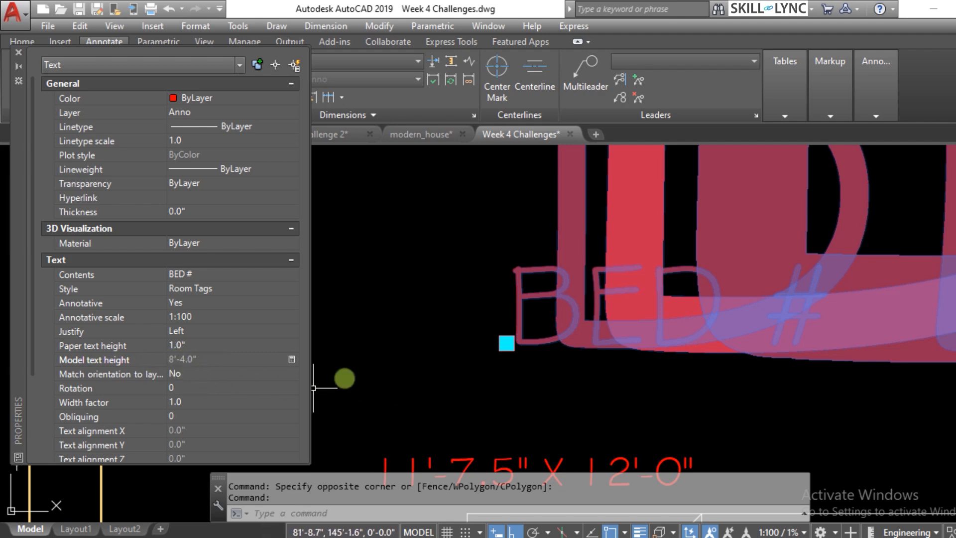
pyautogui.click(404, 379)
pyautogui.scroll(-8, 404, 368)
pyautogui.press('Escape')
pyautogui.press('Escape')
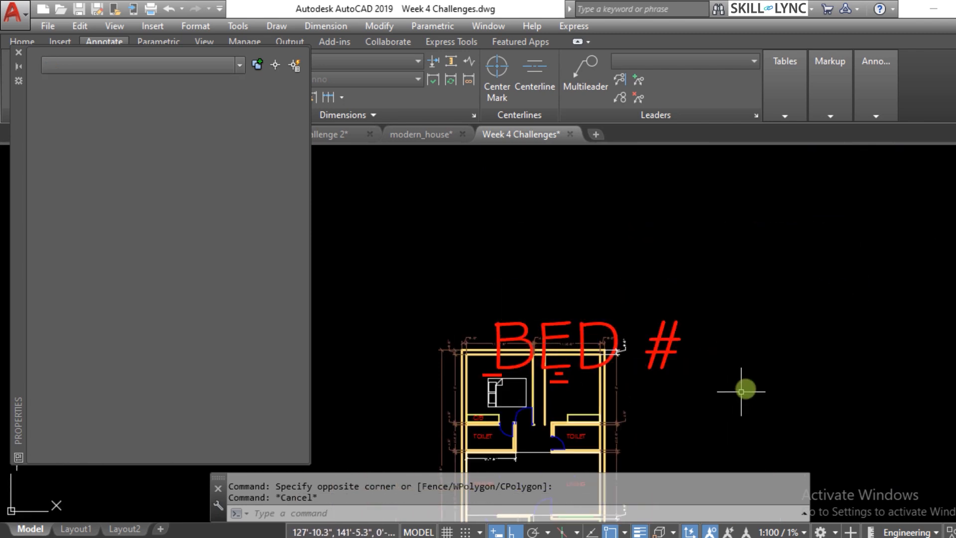
# - Delete the oversized BED # label from the floor plan
pyautogui.scroll(3, 573, 373)
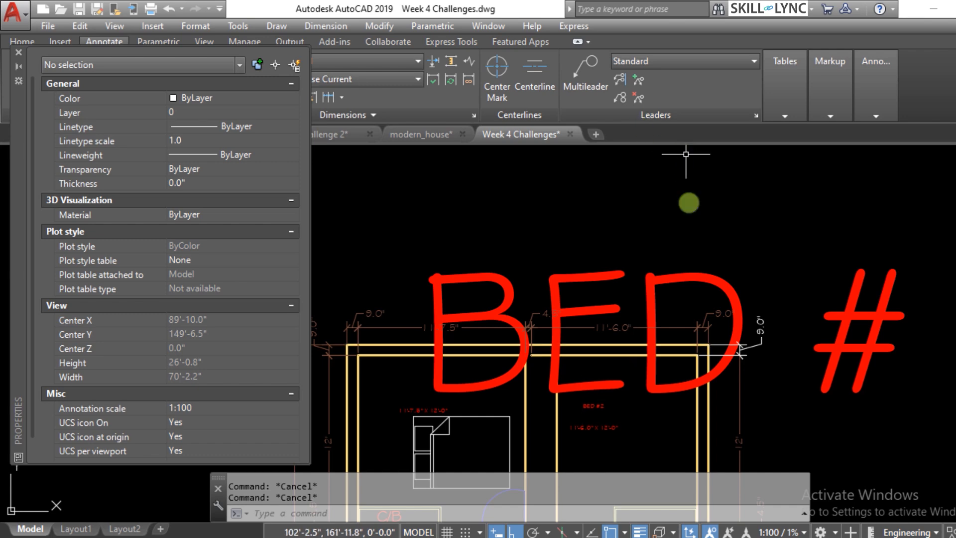
pyautogui.click(696, 245)
pyautogui.click(643, 277)
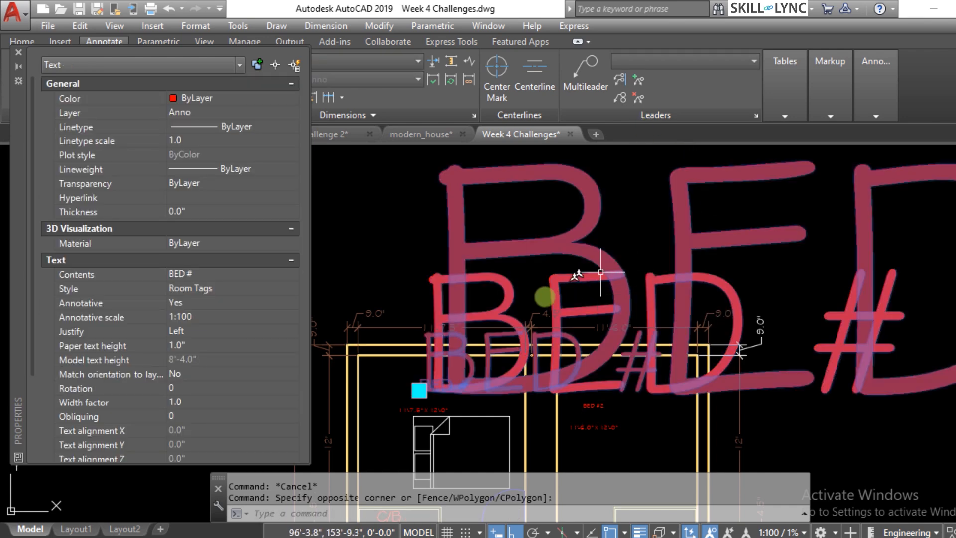
pyautogui.press('Delete')
# - Examine the BED #2 label's scale representations and text properties, then clear the selection
pyautogui.scroll(-2, 625, 333)
pyautogui.scroll(4, 592, 388)
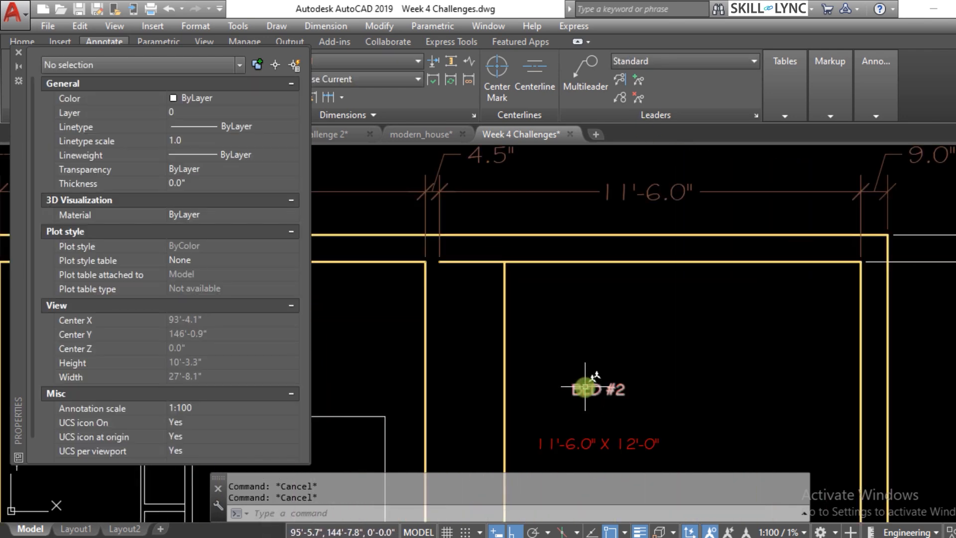
pyautogui.click(597, 388)
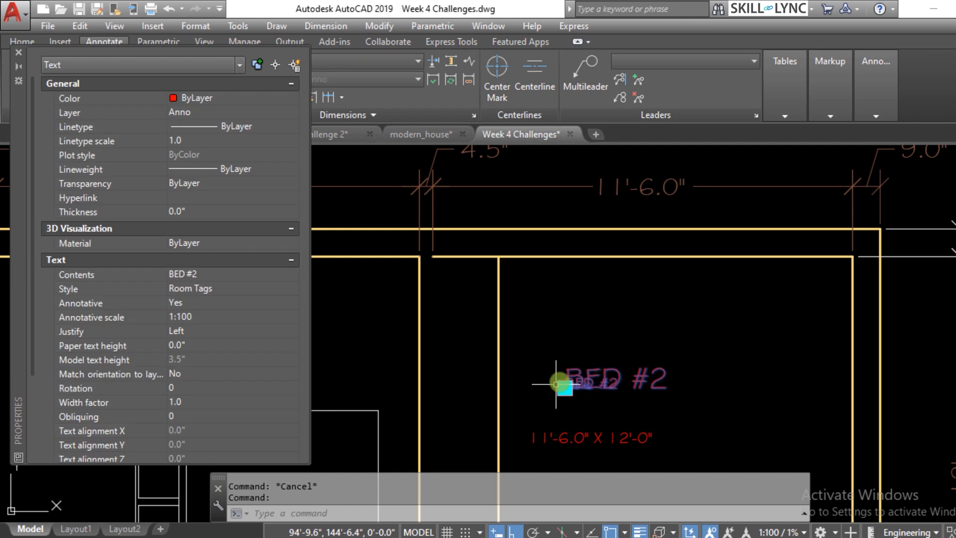
pyautogui.press('Escape')
pyautogui.click(617, 391)
pyautogui.press('Escape')
pyautogui.scroll(-2, 608, 384)
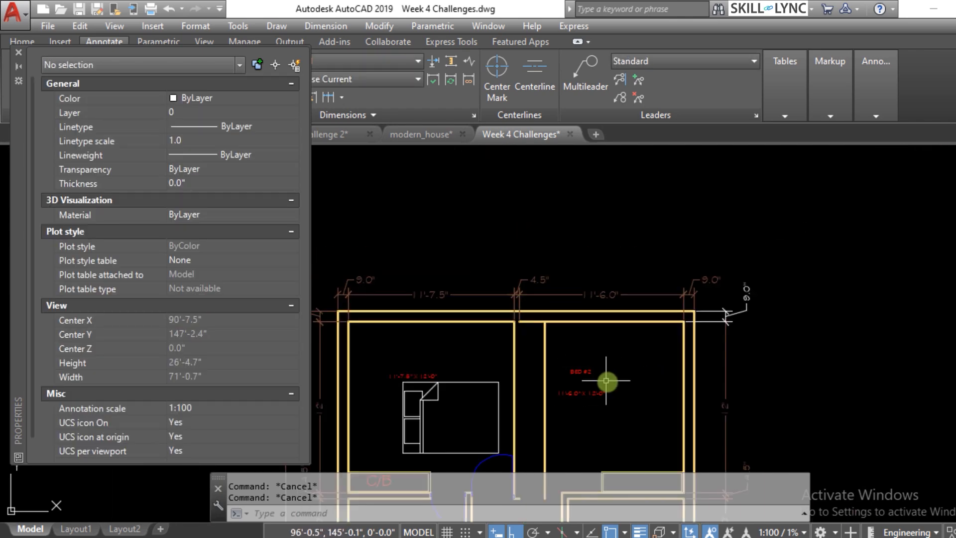
pyautogui.scroll(4, 551, 373)
pyautogui.click(552, 372)
pyautogui.press('Escape')
pyautogui.press('Escape')
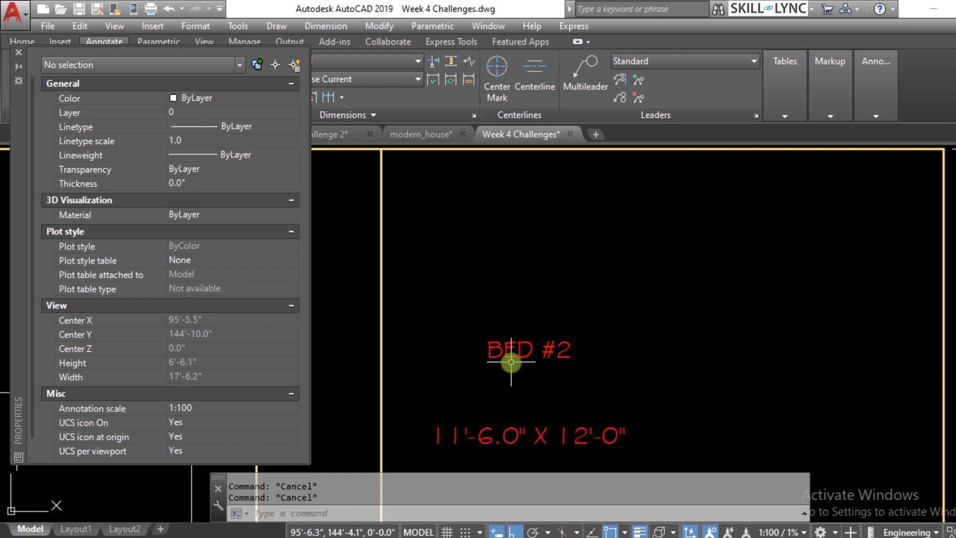
# - Make the TOILET label in the room below BED #2 annotative, then clear the selection
pyautogui.scroll(-6, 626, 294)
pyautogui.scroll(4, 538, 305)
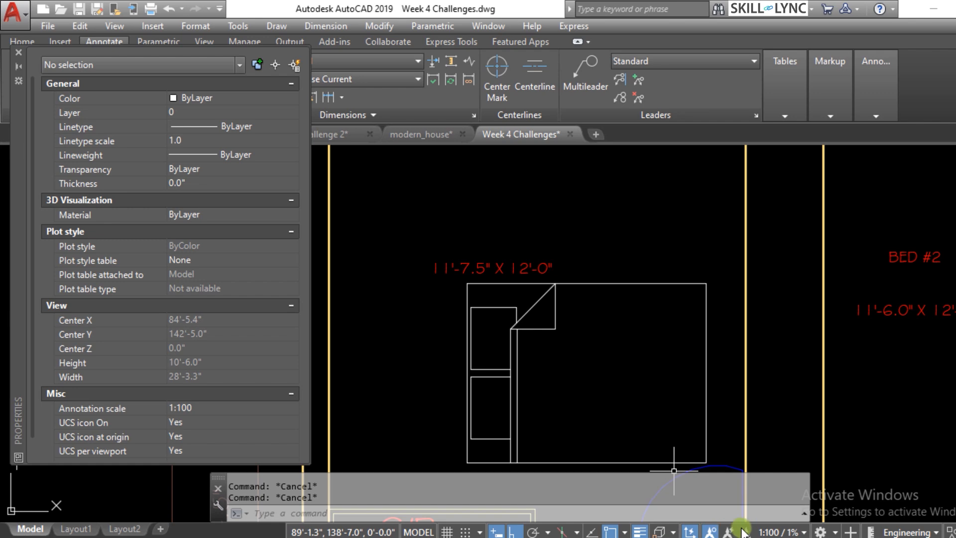
pyautogui.scroll(-5, 539, 270)
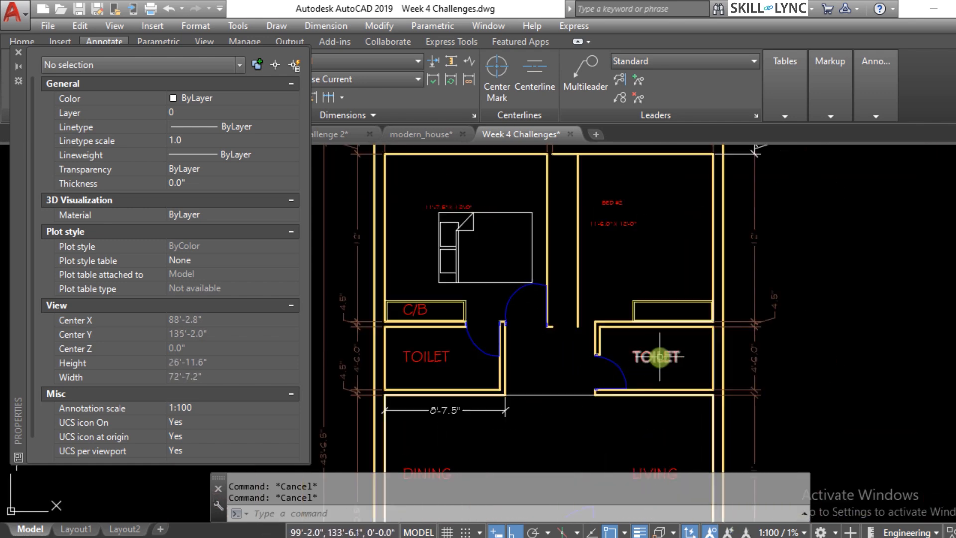
pyautogui.click(637, 368)
pyautogui.scroll(5, 692, 398)
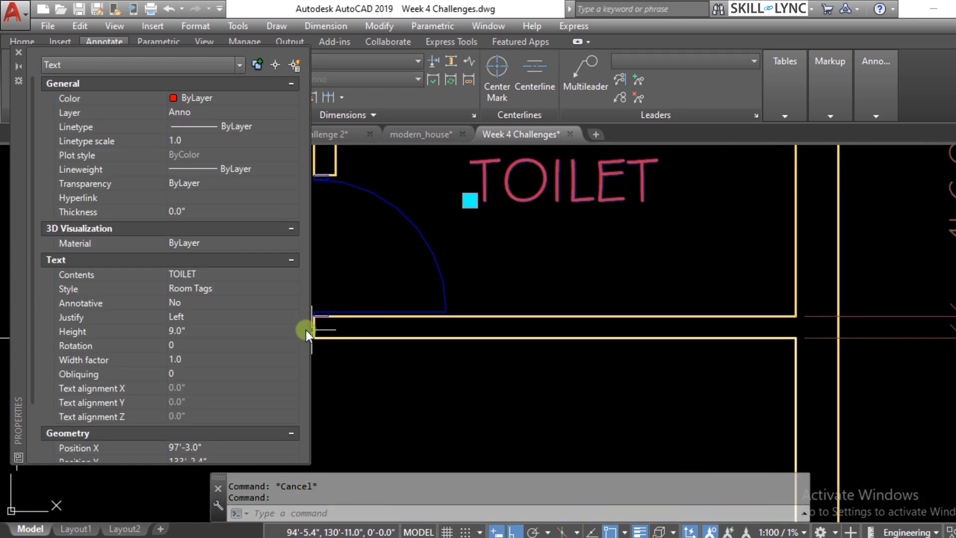
pyautogui.click(292, 299)
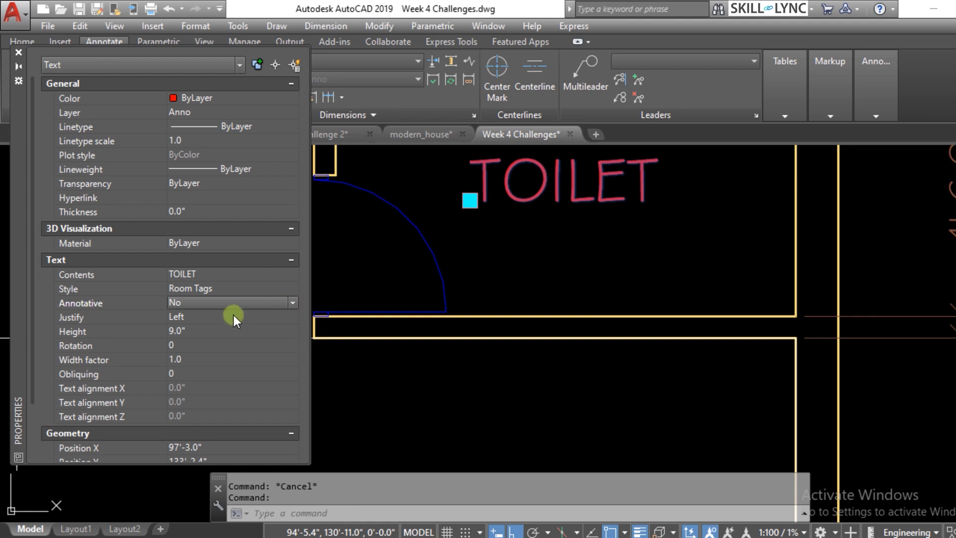
pyautogui.click(292, 301)
pyautogui.click(208, 316)
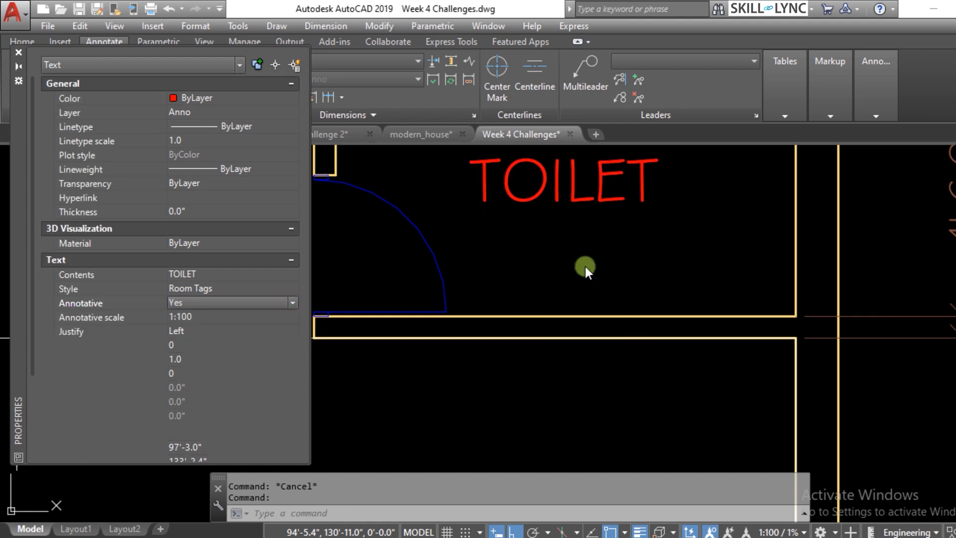
pyautogui.press('Escape')
pyautogui.press('Escape')
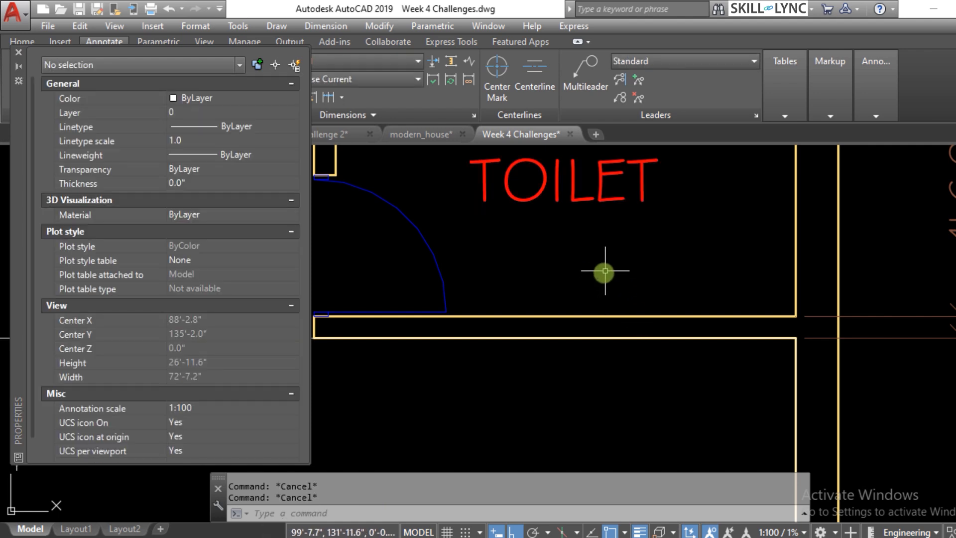
# - Check the annotative TOILET label's text heights and object scale list, then clear the selection
pyautogui.click(602, 263)
pyautogui.click(545, 208)
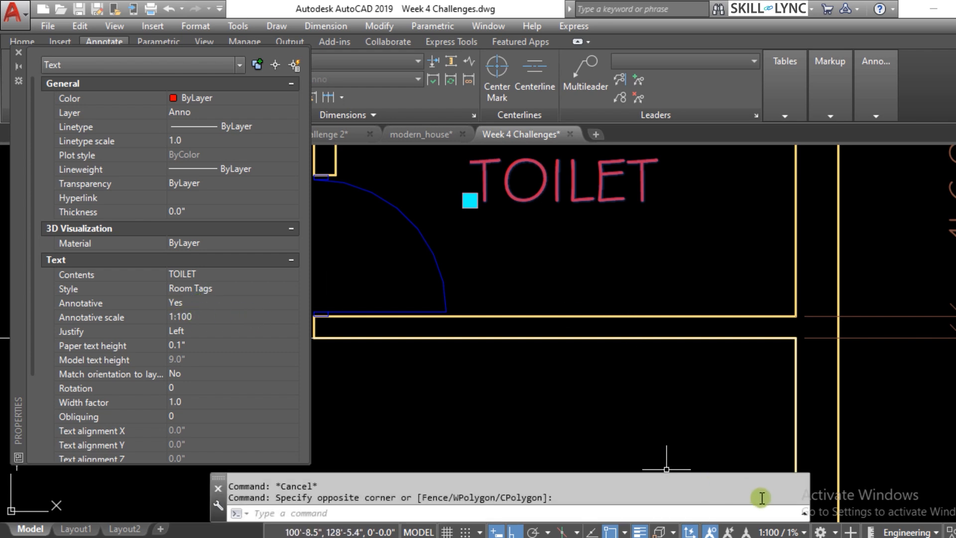
pyautogui.click(288, 316)
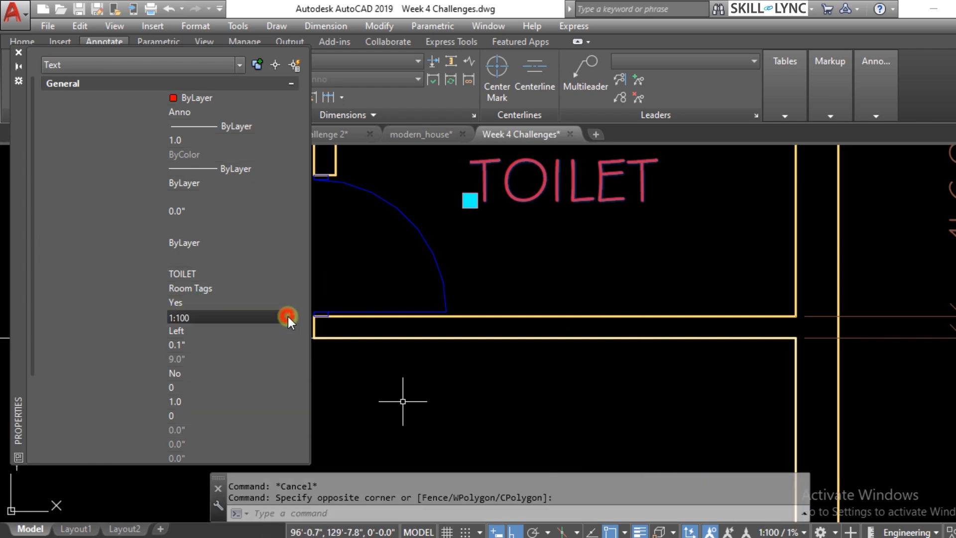
pyautogui.click(292, 317)
pyautogui.click(717, 184)
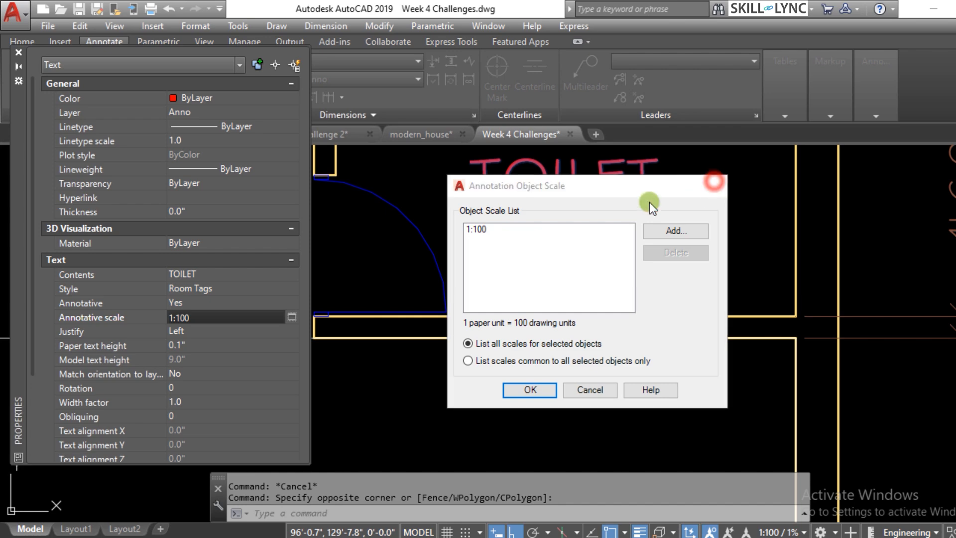
pyautogui.press('Escape')
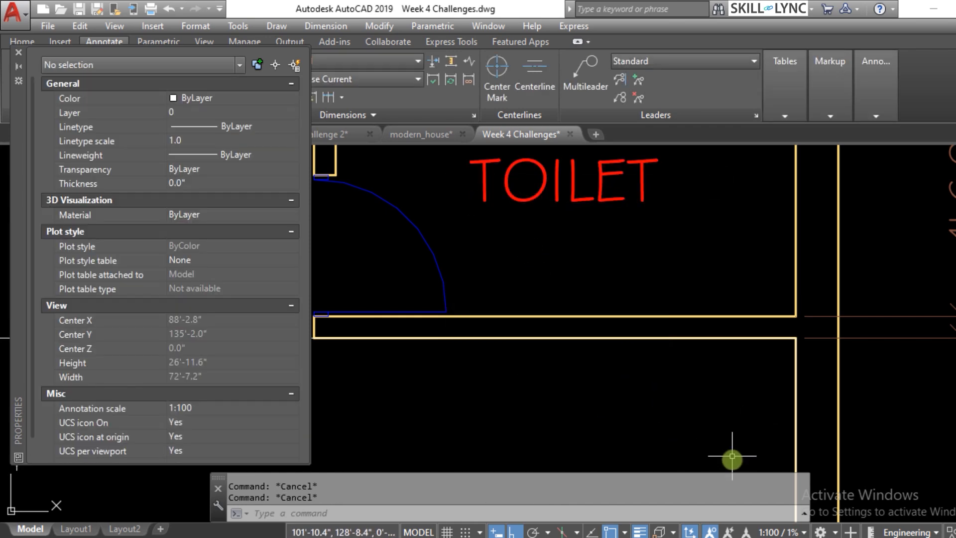
# - Set the current annotation scale to 1:50 and review which scales the TOILET label supports
pyautogui.click(800, 532)
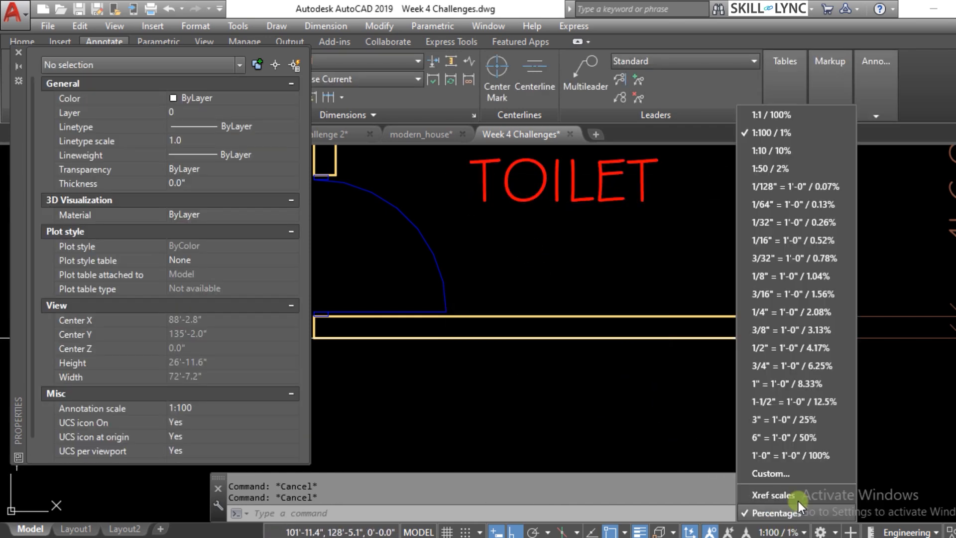
pyautogui.click(787, 168)
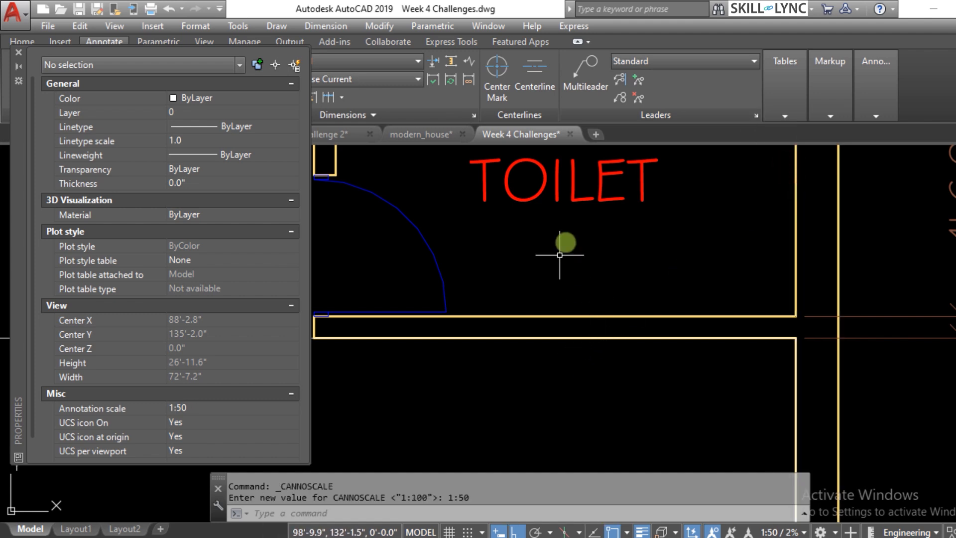
pyautogui.click(562, 237)
pyautogui.click(511, 183)
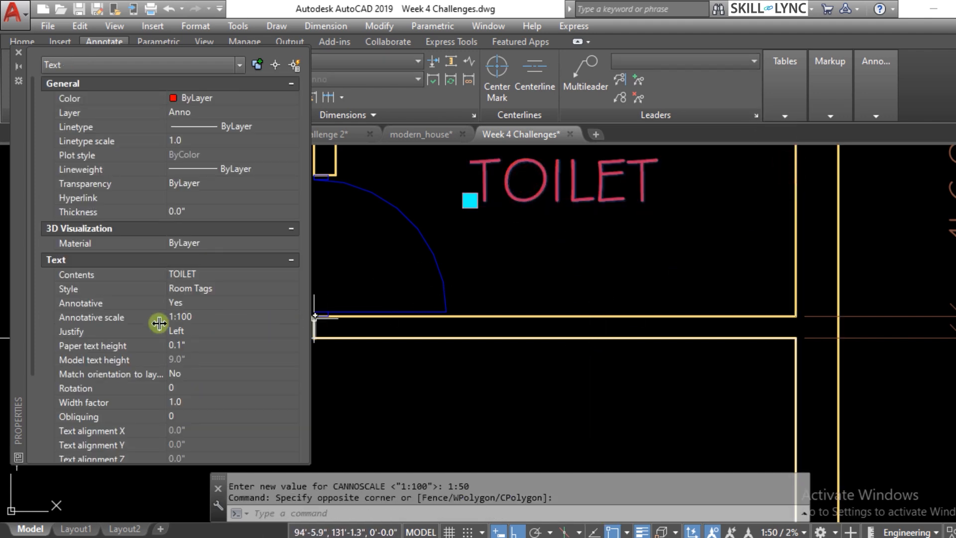
pyautogui.click(292, 317)
pyautogui.click(295, 317)
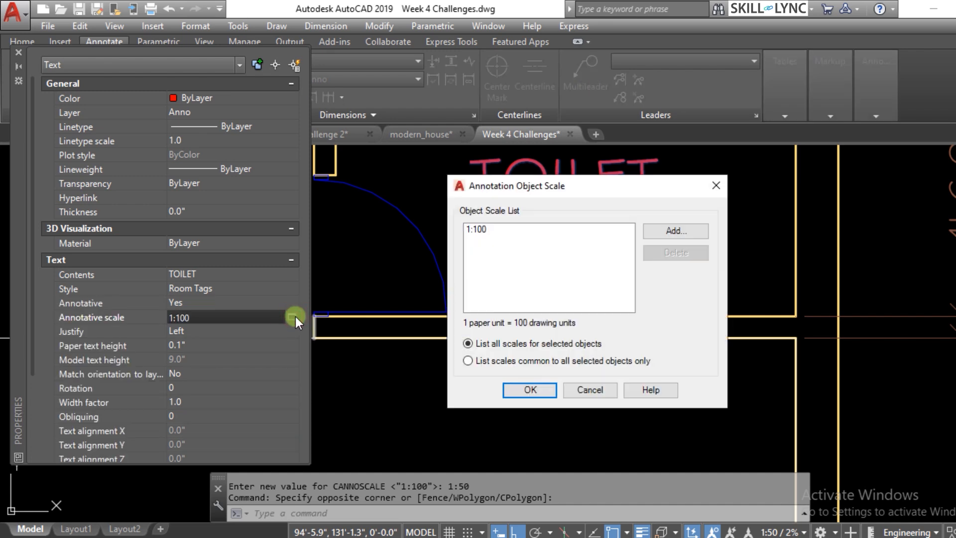
pyautogui.click(597, 393)
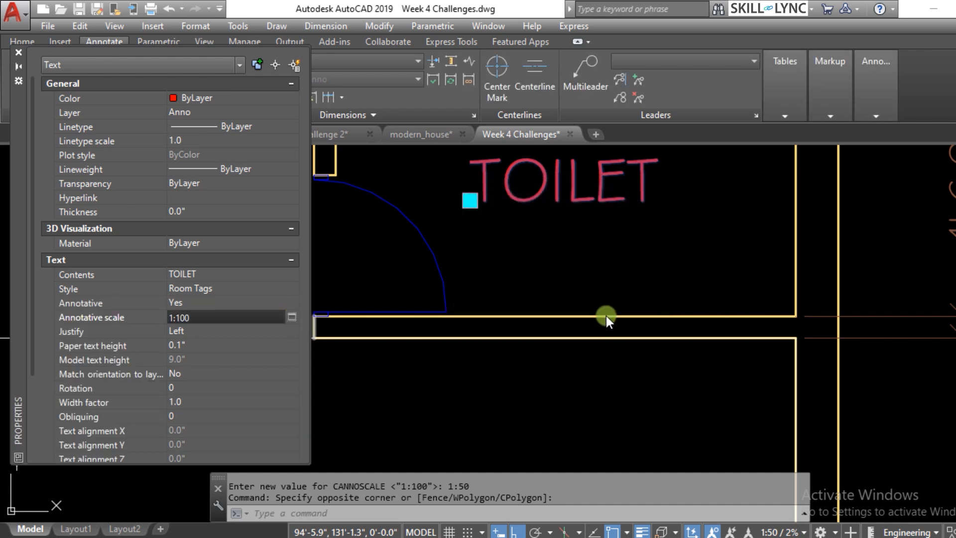
pyautogui.press('Escape')
pyautogui.press('Escape')
pyautogui.click(520, 189)
pyautogui.press('Escape')
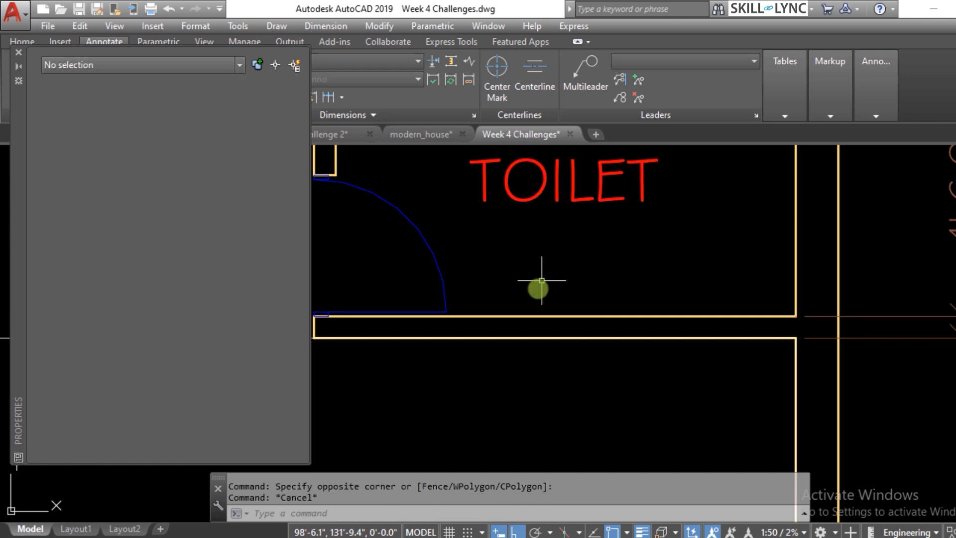
# - Add the current 1:50 annotation scale to the TOILET label below BED #2
pyautogui.scroll(-3, 529, 305)
pyautogui.scroll(4, 548, 269)
pyautogui.moveTo(876, 85)
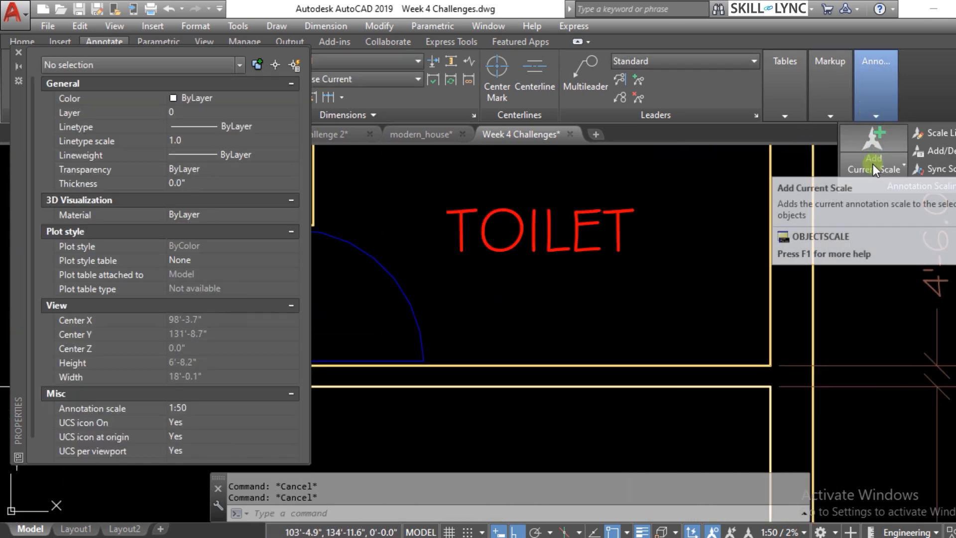
pyautogui.click(873, 165)
pyautogui.click(910, 195)
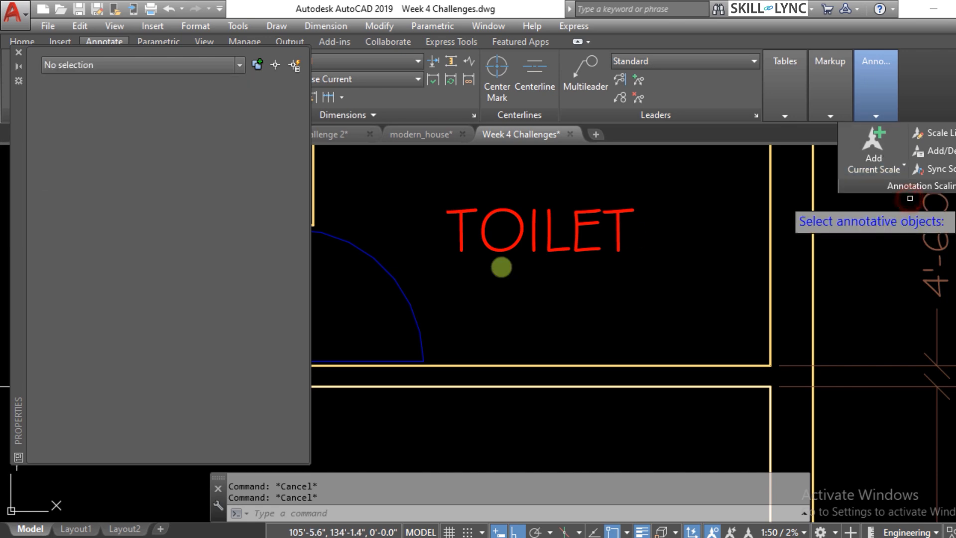
pyautogui.click(553, 247)
pyautogui.rightClick(562, 263)
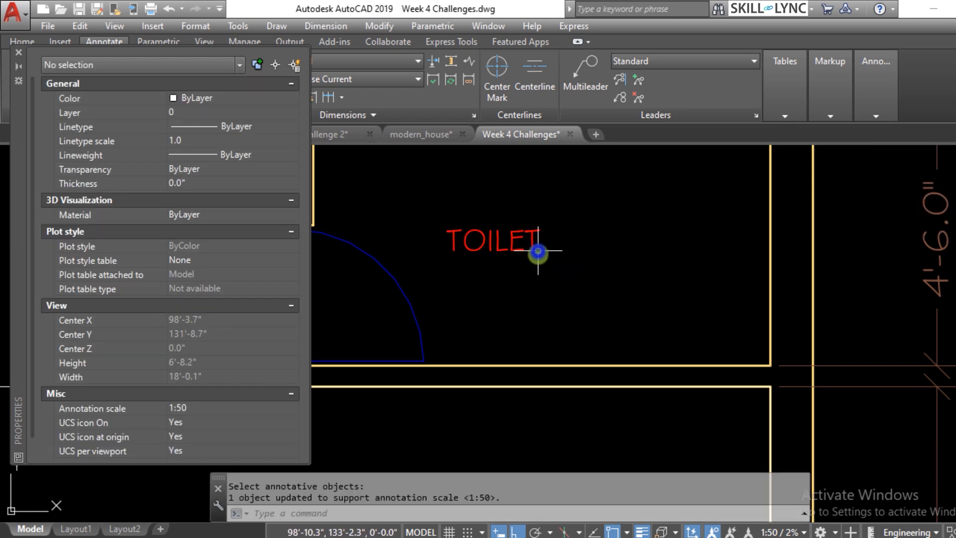
# - Examine the TOILET label's annotative setting, text heights and object scale list at 1:50, then clear the selection
pyautogui.click(571, 262)
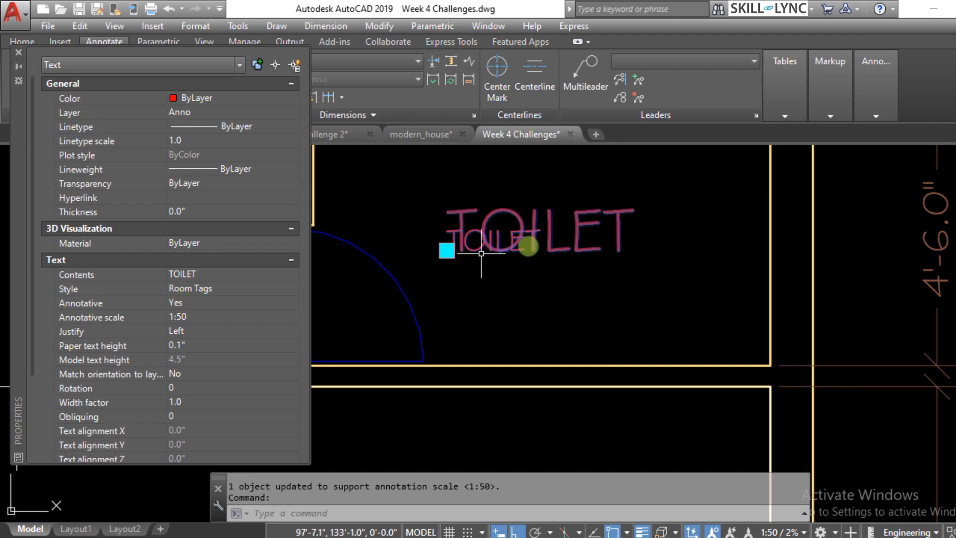
pyautogui.click(291, 301)
pyautogui.click(292, 302)
pyautogui.click(281, 315)
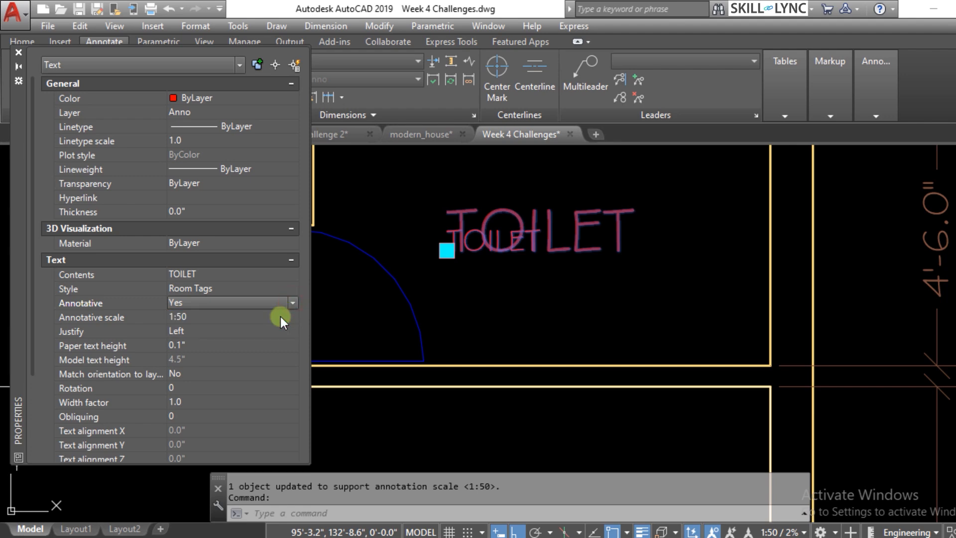
pyautogui.click(285, 318)
pyautogui.click(290, 317)
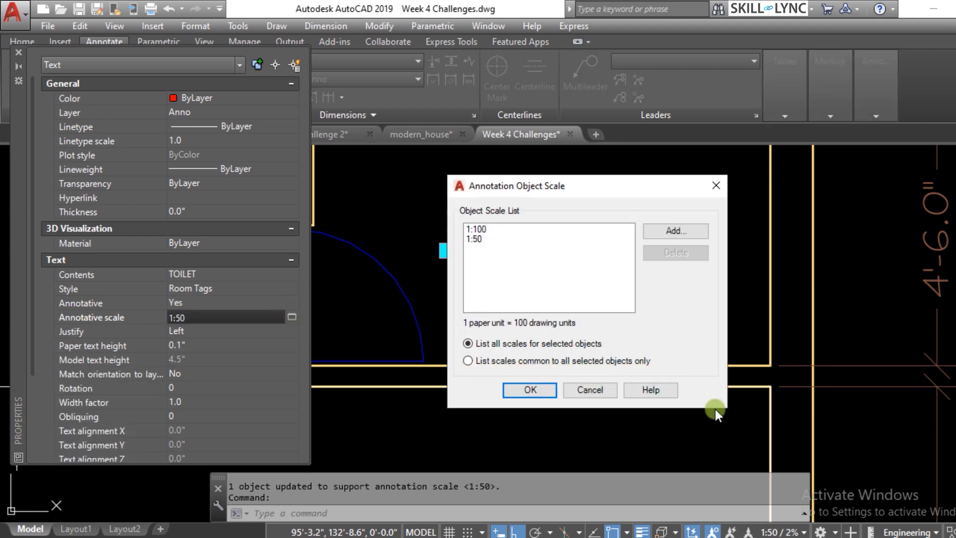
pyautogui.click(530, 390)
pyautogui.press('Escape')
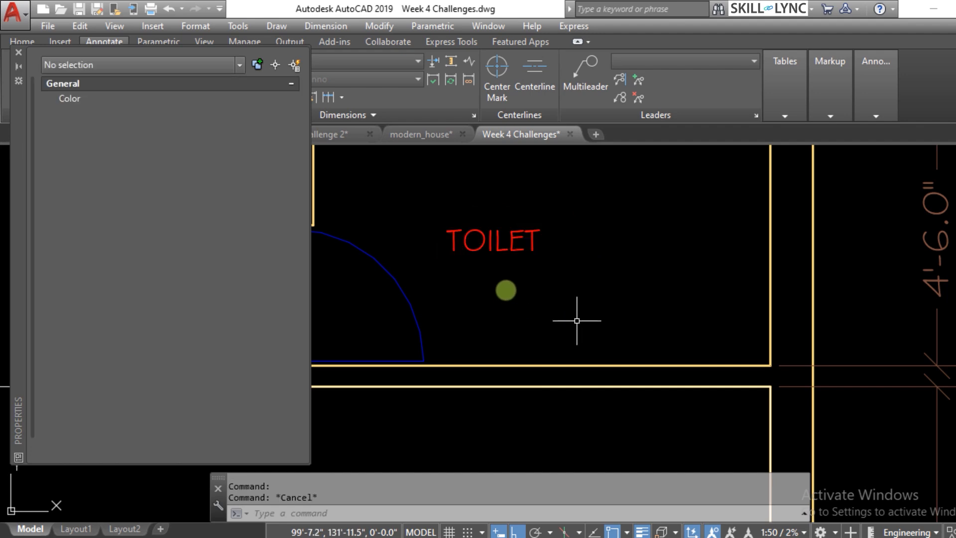
pyautogui.press('Escape')
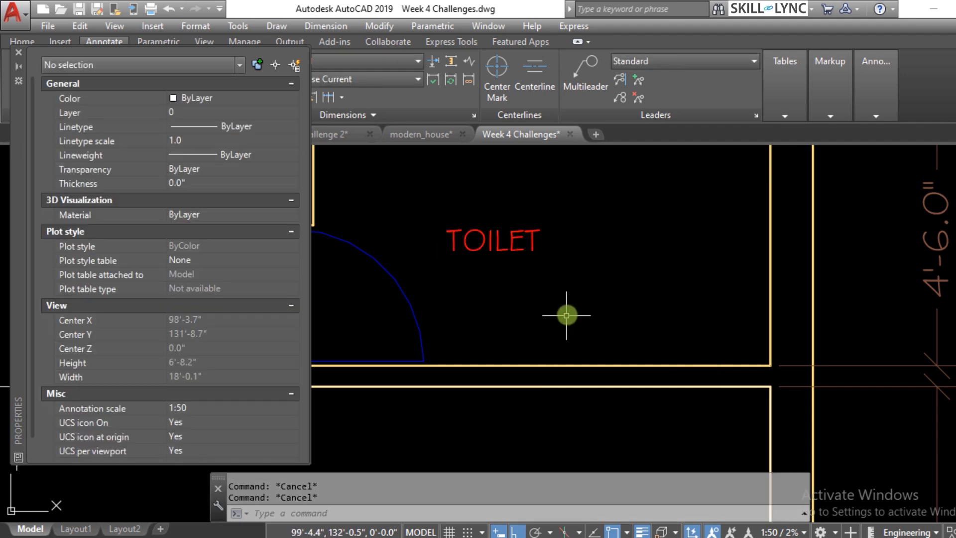
# - Review the TOILET label's scale representations and object scale list once more, then clear the selection
pyautogui.click(491, 222)
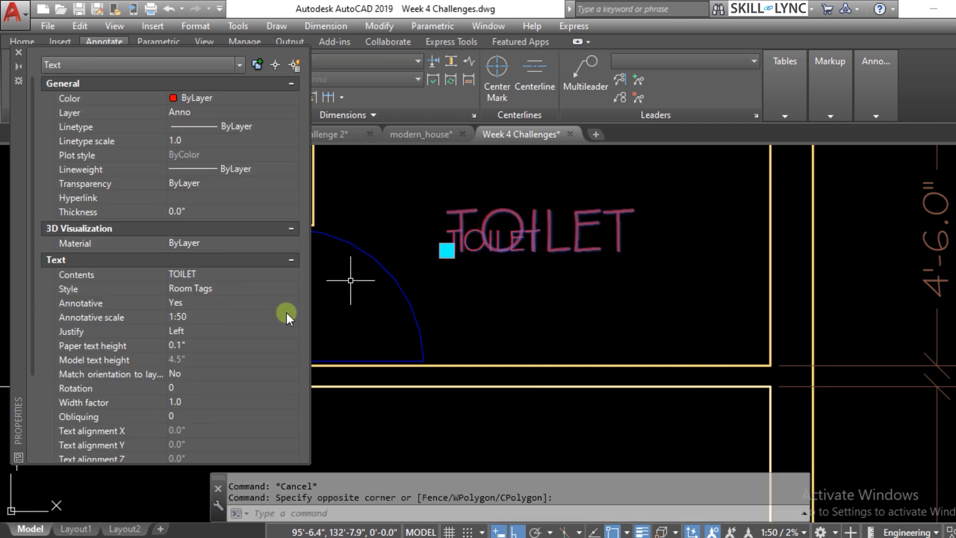
pyautogui.click(290, 316)
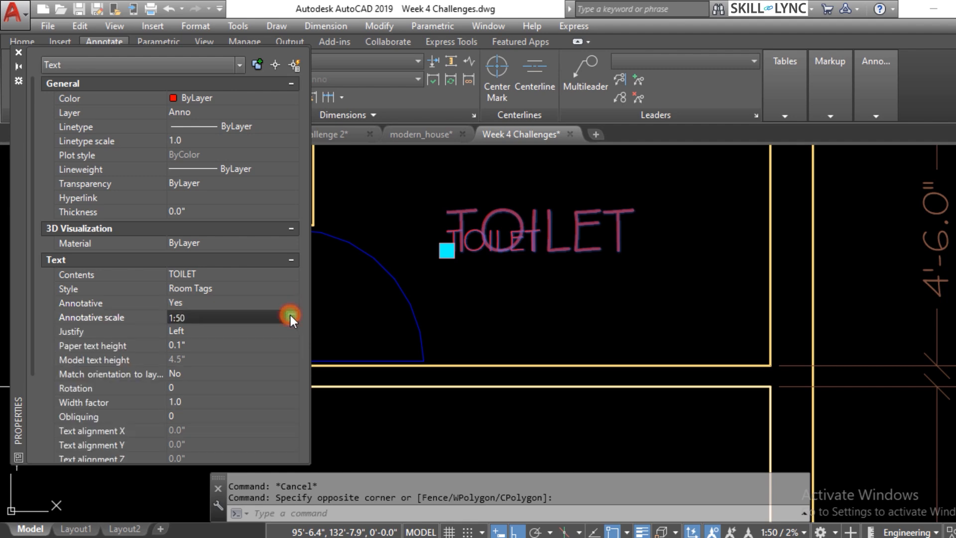
pyautogui.click(292, 317)
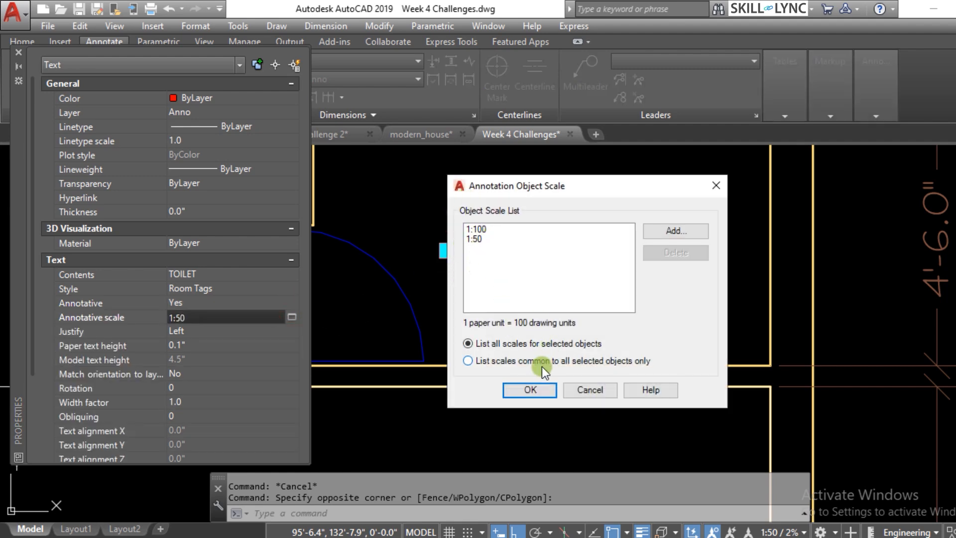
pyautogui.click(530, 389)
pyautogui.press('Escape')
pyautogui.press('Escape')
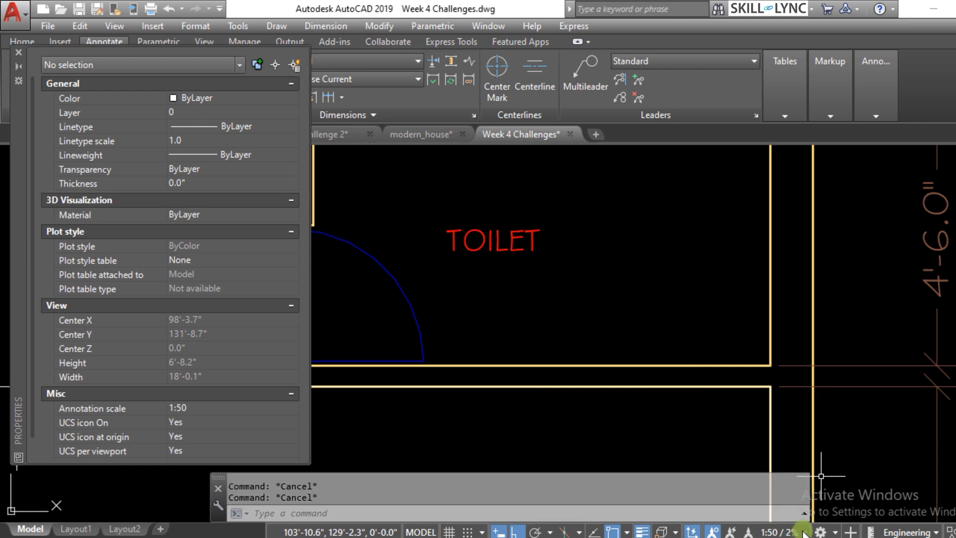
# - Set the current annotation scale to 1:1 and check the TOILET label's annotative scale and text heights
pyautogui.click(803, 531)
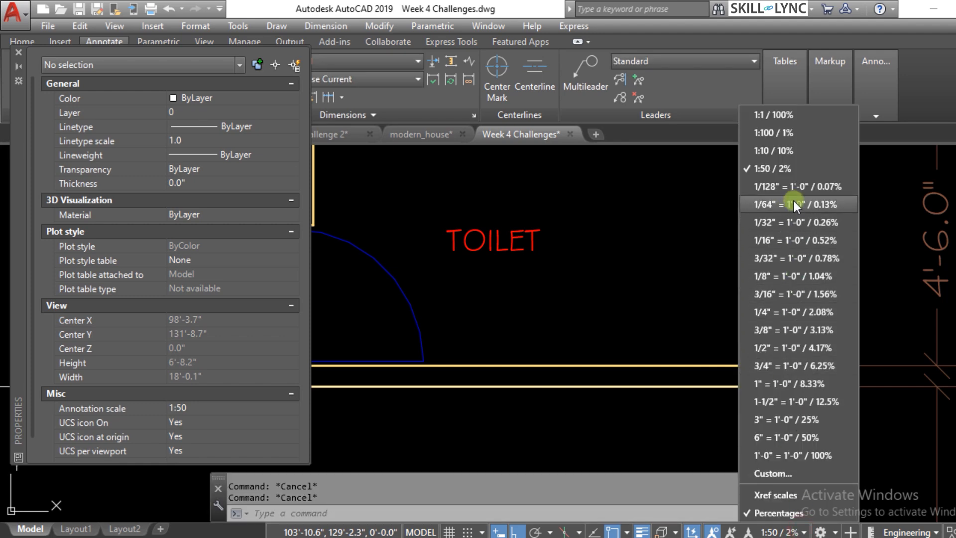
pyautogui.click(783, 114)
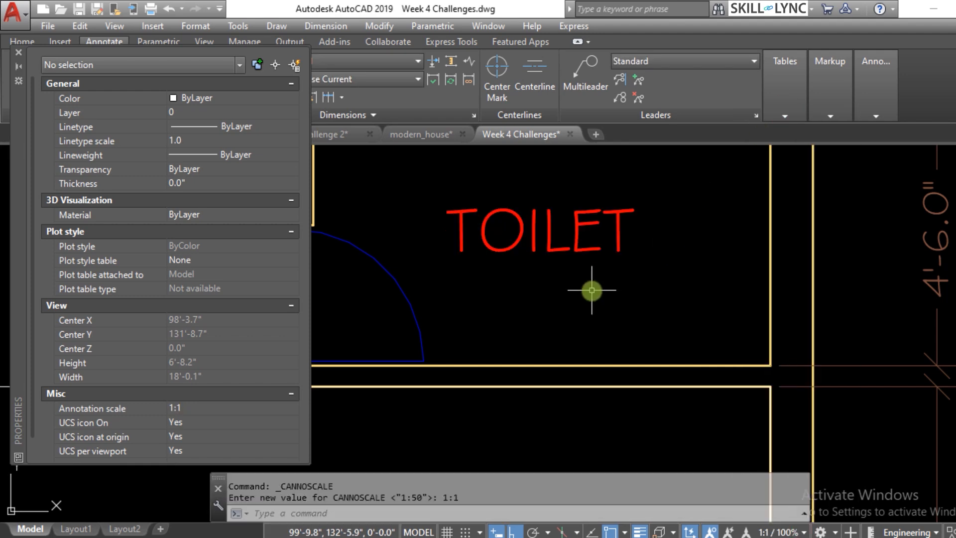
pyautogui.click(608, 454)
pyautogui.click(529, 241)
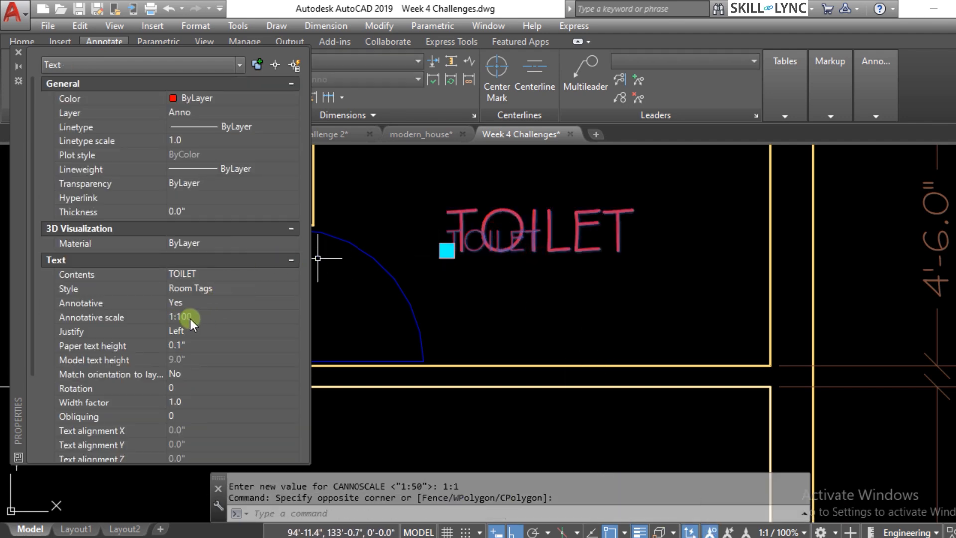
pyautogui.press('Escape')
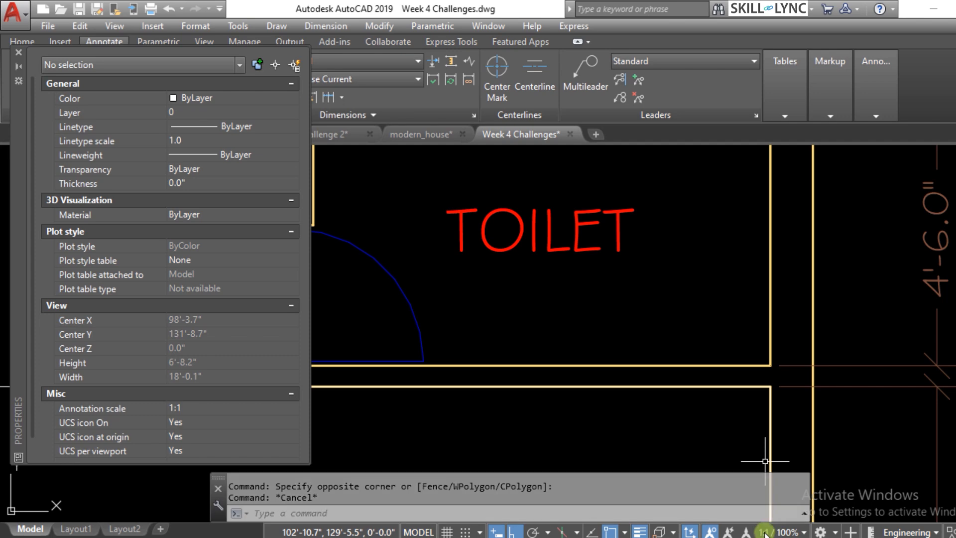
# - Hide annotative objects that do not support the current scale and inspect the room labels across the floor plan
pyautogui.click(710, 531)
pyautogui.scroll(-7, 582, 365)
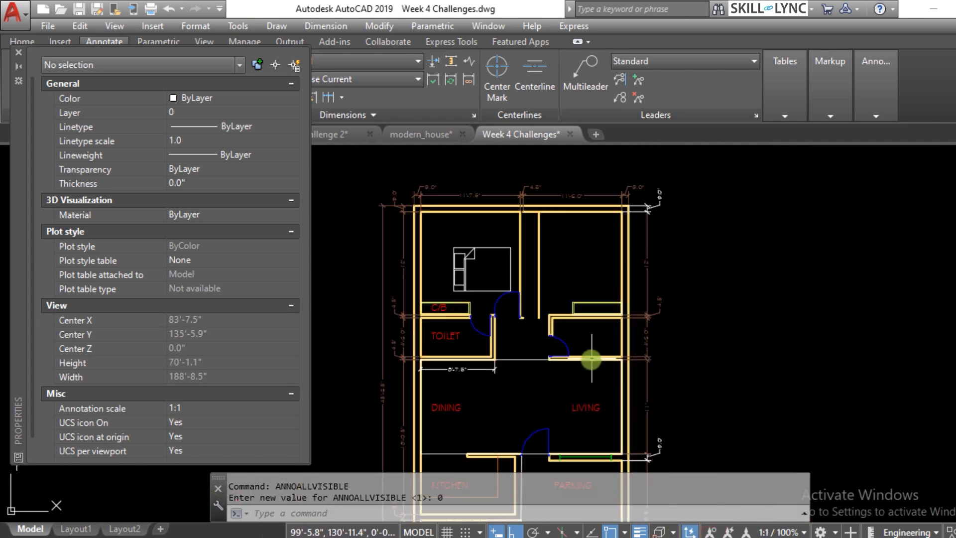
pyautogui.scroll(4, 591, 358)
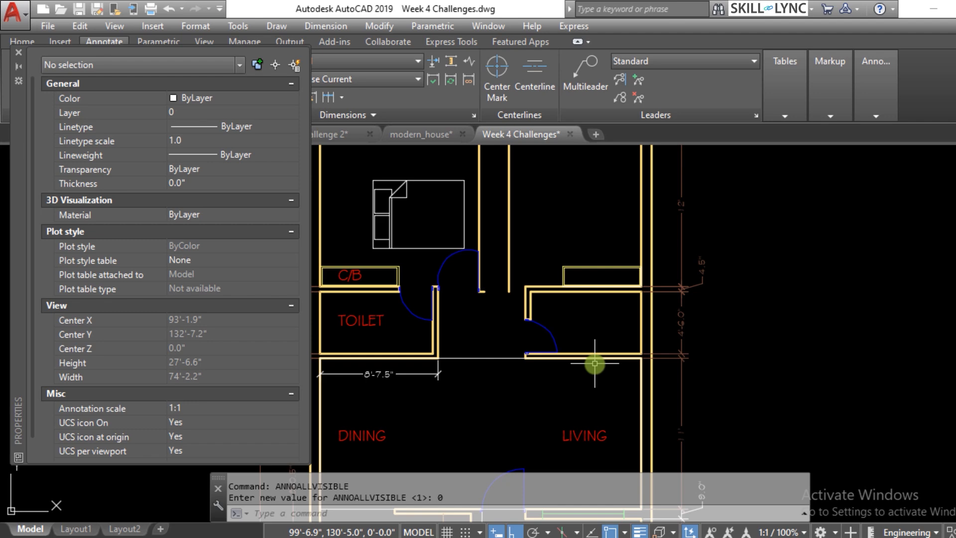
pyautogui.scroll(-2, 488, 205)
pyautogui.scroll(1, 506, 211)
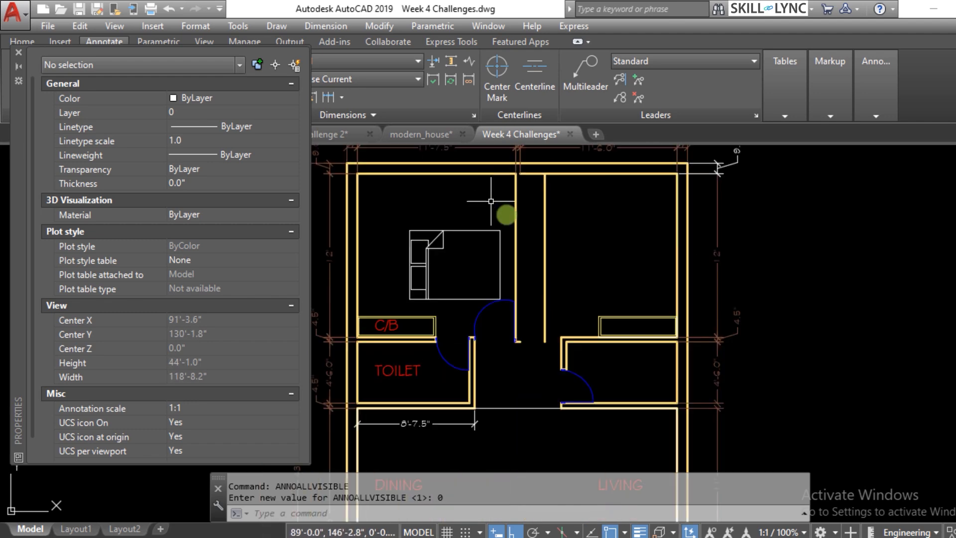
pyautogui.scroll(-1, 533, 211)
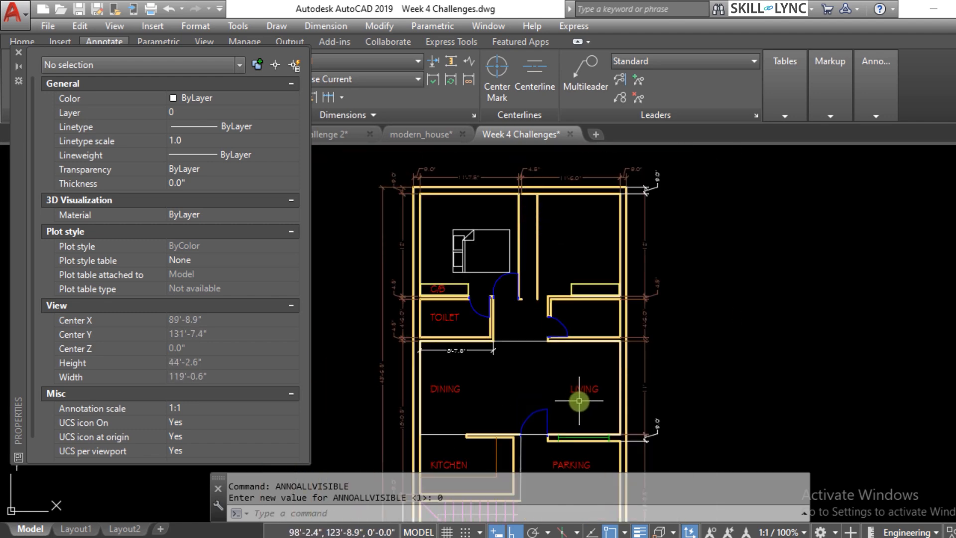
pyautogui.scroll(1, 577, 400)
pyautogui.scroll(-1, 577, 401)
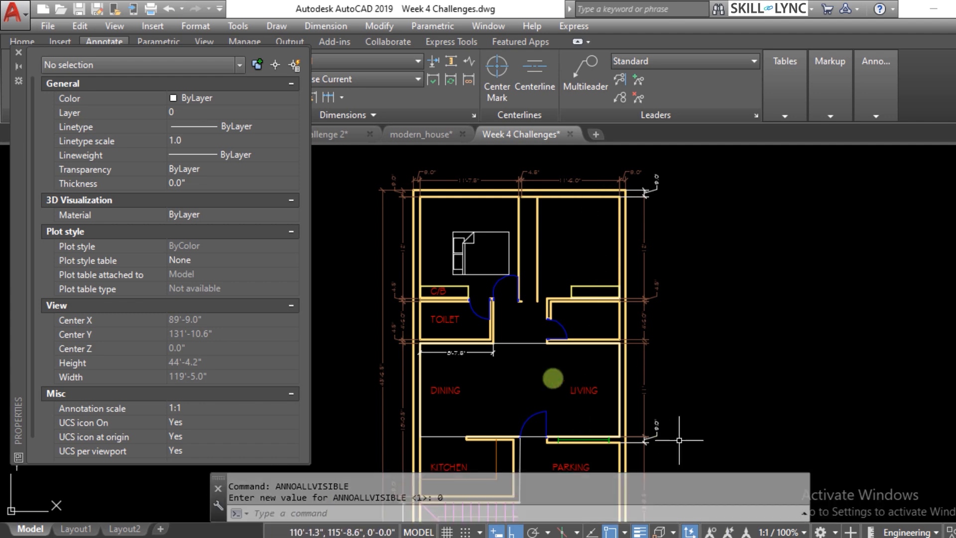
pyautogui.scroll(-2, 461, 323)
pyautogui.scroll(2, 624, 278)
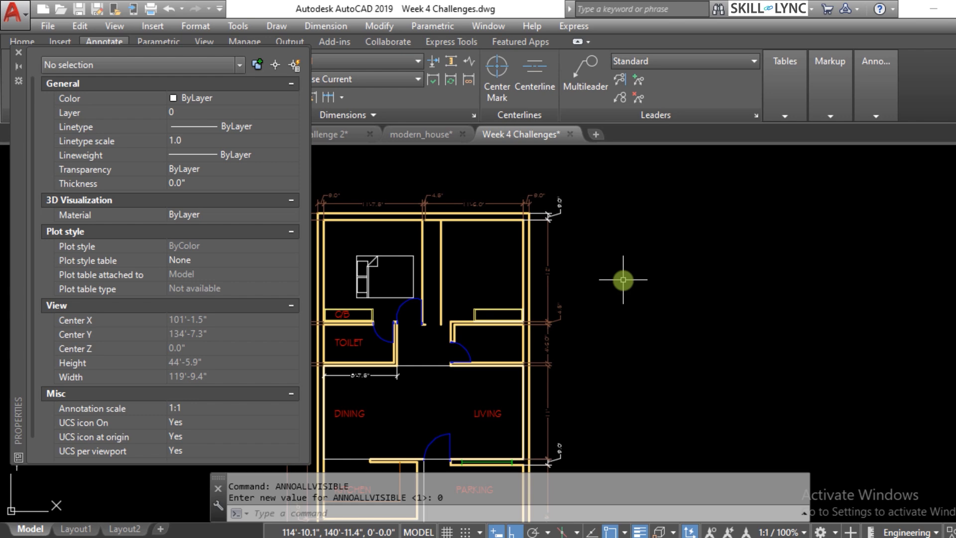
pyautogui.press('Escape')
pyautogui.press('Escape')
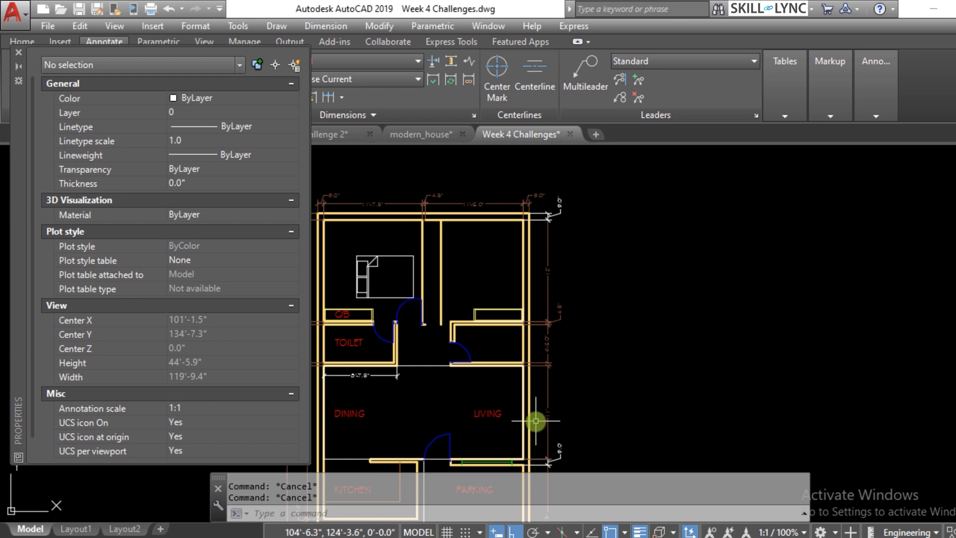
# - Copy the LIVING room label to the empty area outside the floor plan's right wall
pyautogui.scroll(2, 536, 421)
pyautogui.write('CO')
pyautogui.press('Return')
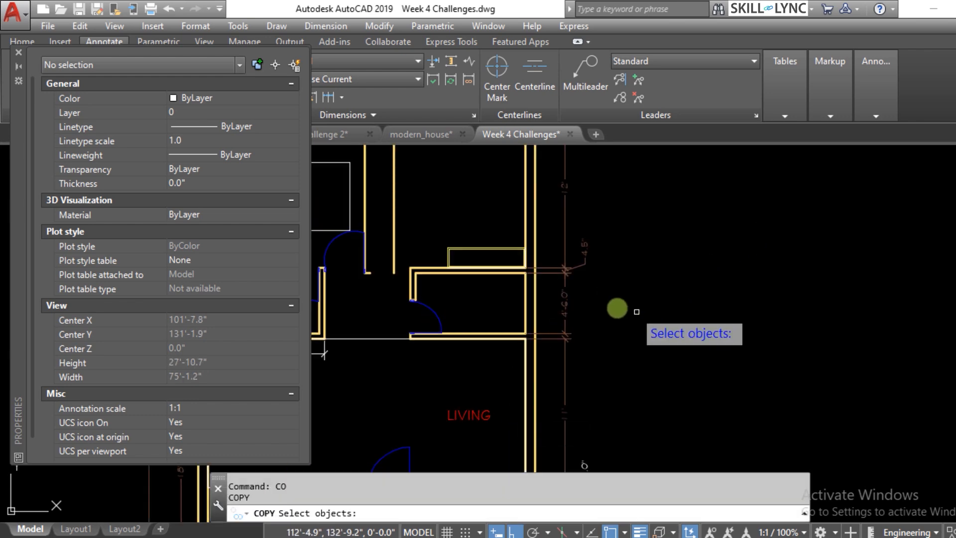
pyautogui.click(513, 419)
pyautogui.click(470, 411)
pyautogui.press('Return')
pyautogui.click(471, 414)
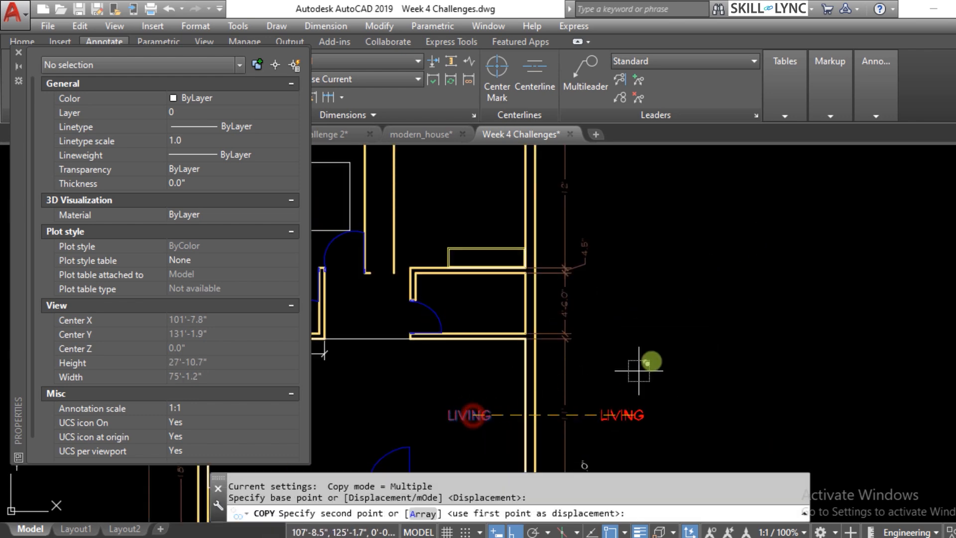
pyautogui.click(688, 335)
pyautogui.press('Escape')
pyautogui.press('Escape')
# - Check the copied LIVING label's annotative setting and text height, then clear the selection
pyautogui.scroll(4, 697, 433)
pyautogui.click(699, 432)
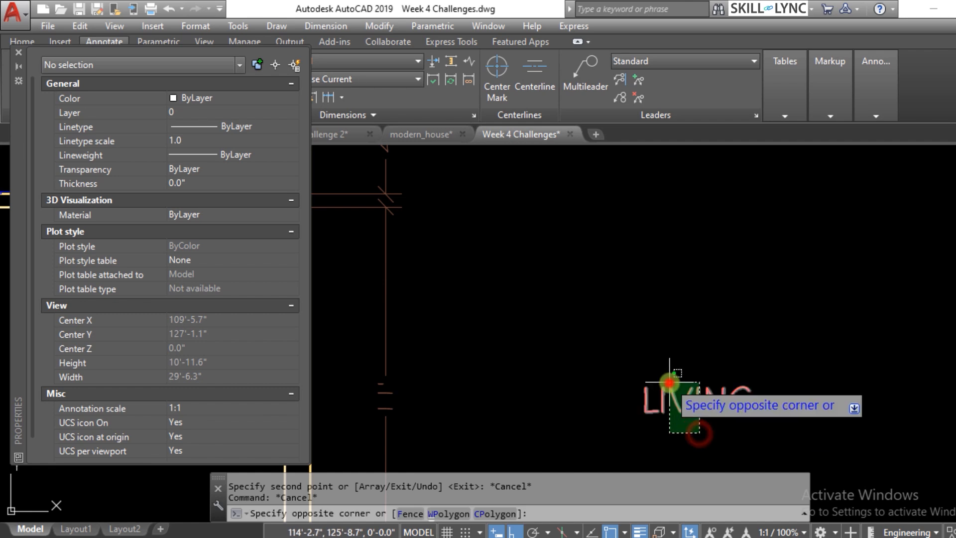
pyautogui.click(670, 383)
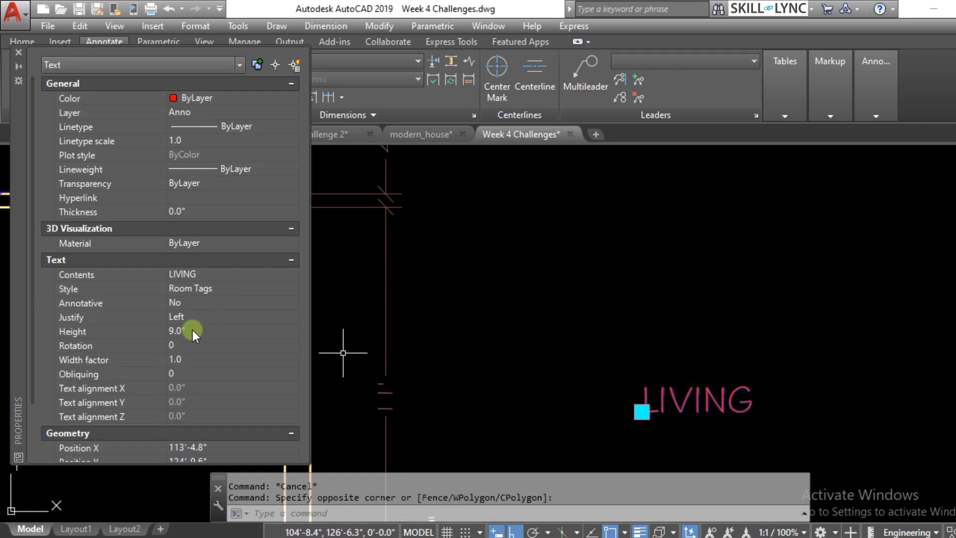
pyautogui.scroll(5, 668, 417)
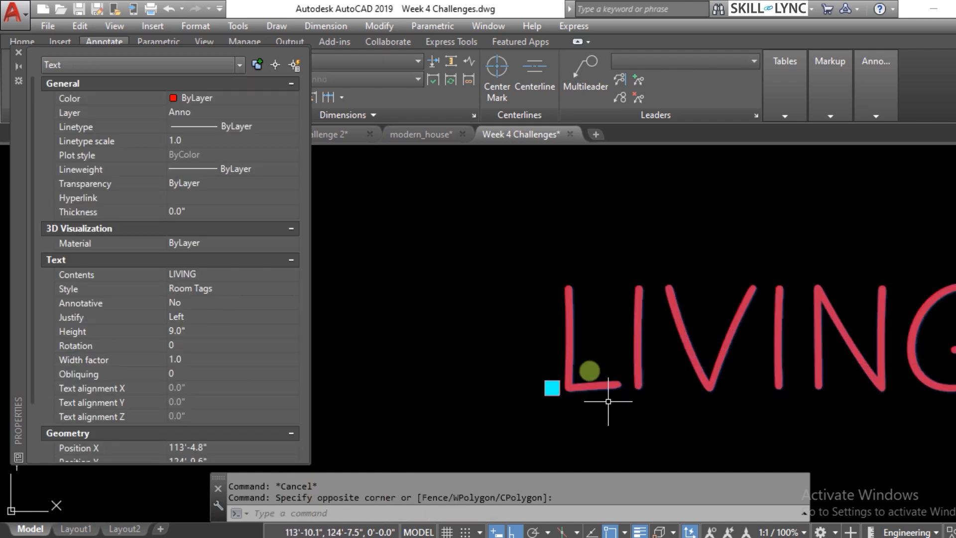
pyautogui.scroll(-4, 527, 314)
pyautogui.press('Escape')
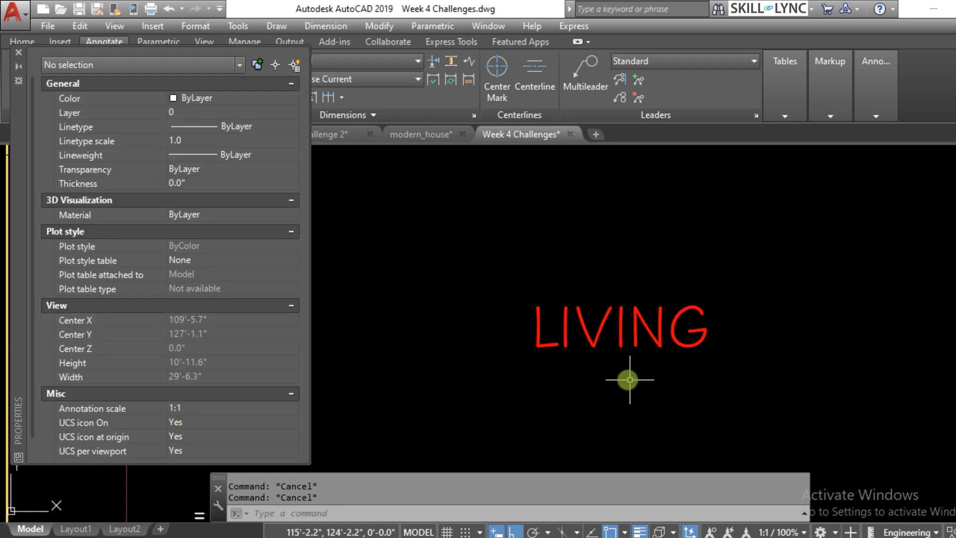
pyautogui.click(630, 379)
pyautogui.click(584, 319)
pyautogui.press('Escape')
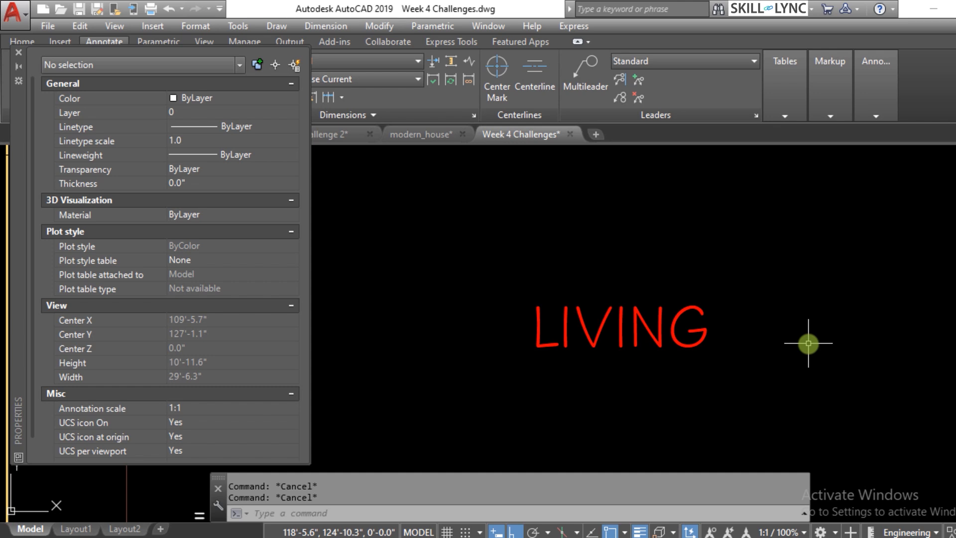
# - Make the copied LIVING label annotative by setting its Annotative property to Yes
pyautogui.click(775, 345)
pyautogui.click(642, 309)
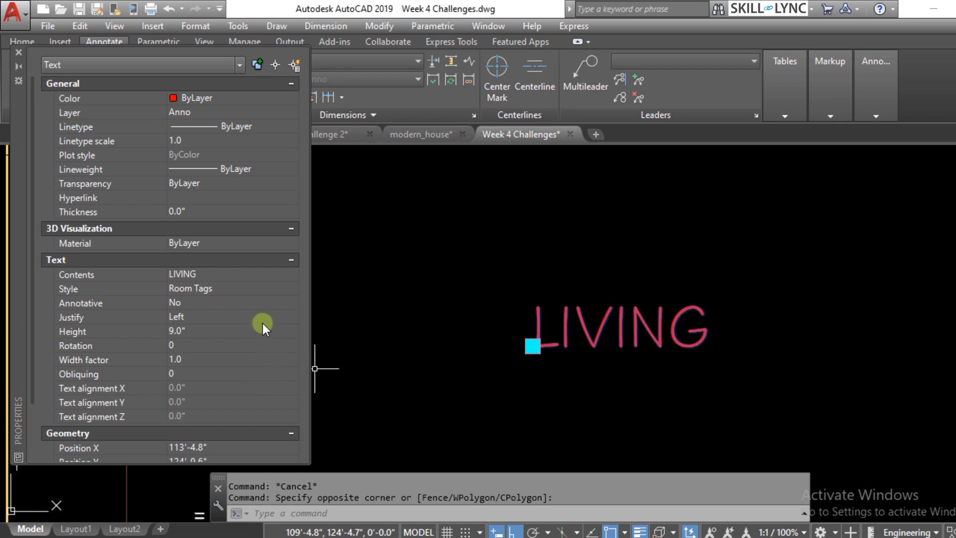
pyautogui.click(708, 366)
pyautogui.click(571, 300)
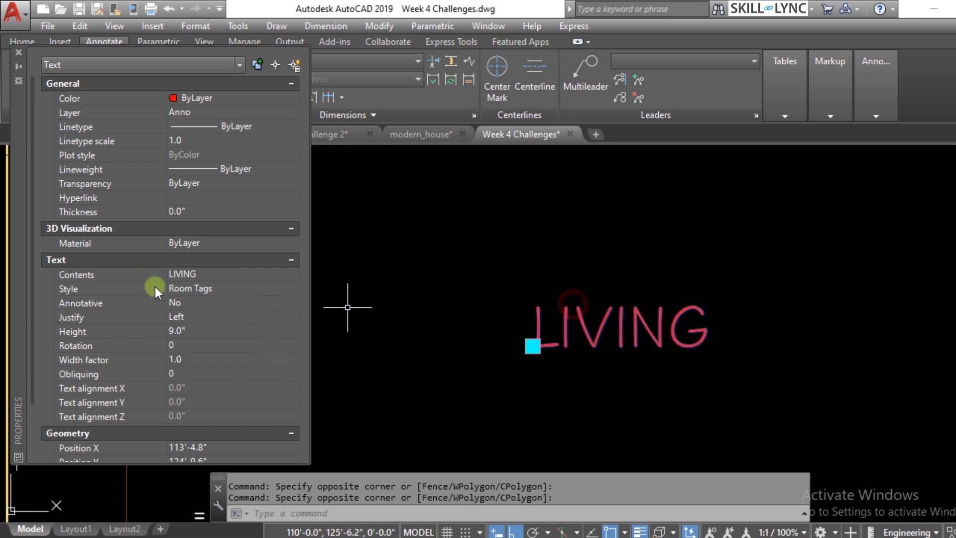
pyautogui.click(285, 302)
pyautogui.click(292, 302)
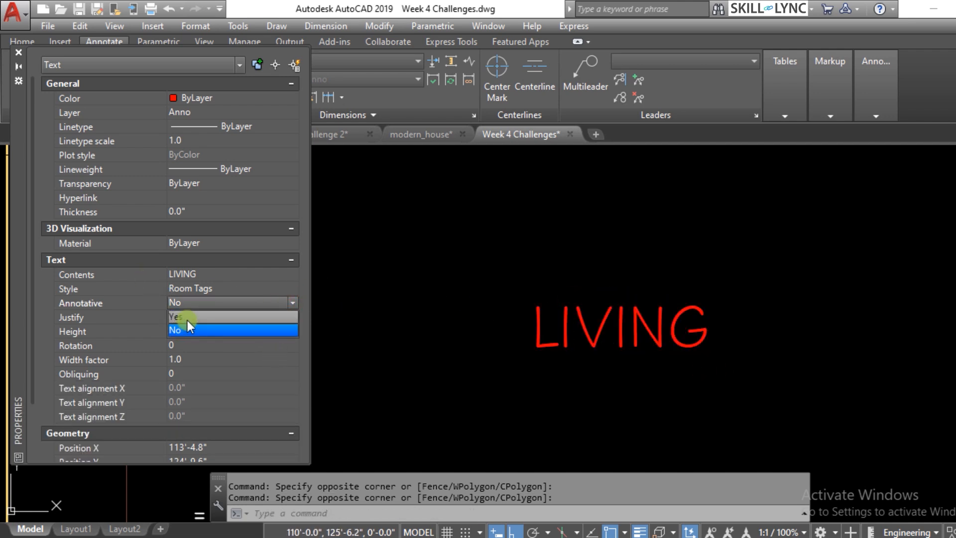
pyautogui.click(187, 320)
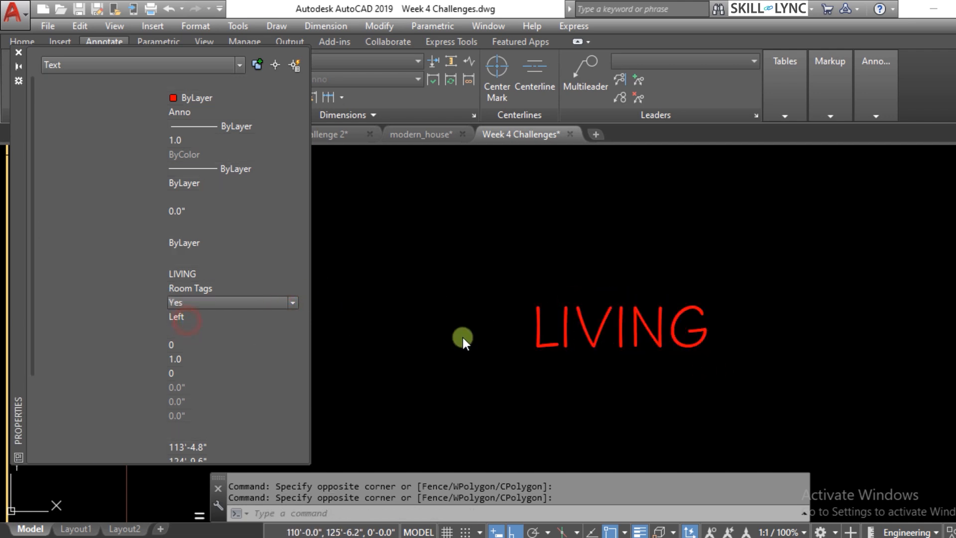
# - Add the 1/8" = 1'-0" scale to the copied LIVING label's object scale list
pyautogui.click(286, 317)
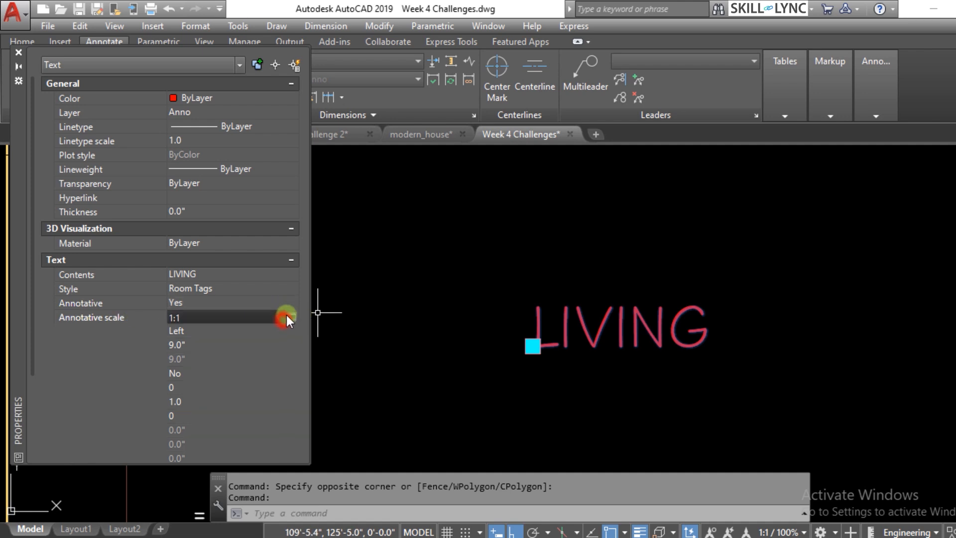
pyautogui.click(288, 318)
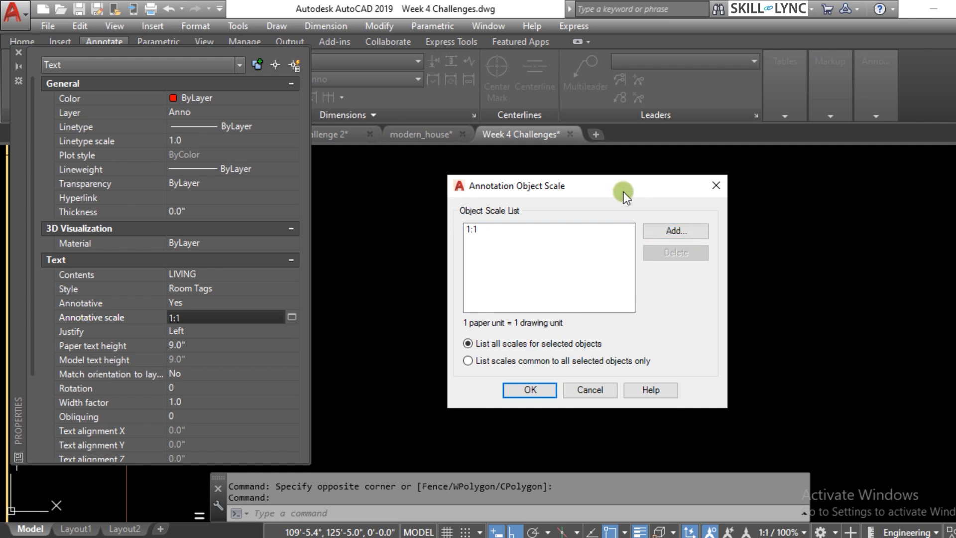
pyautogui.moveTo(623, 192)
pyautogui.mouseDown()
pyautogui.moveTo(862, 213)
pyautogui.moveTo(823, 212)
pyautogui.mouseUp()
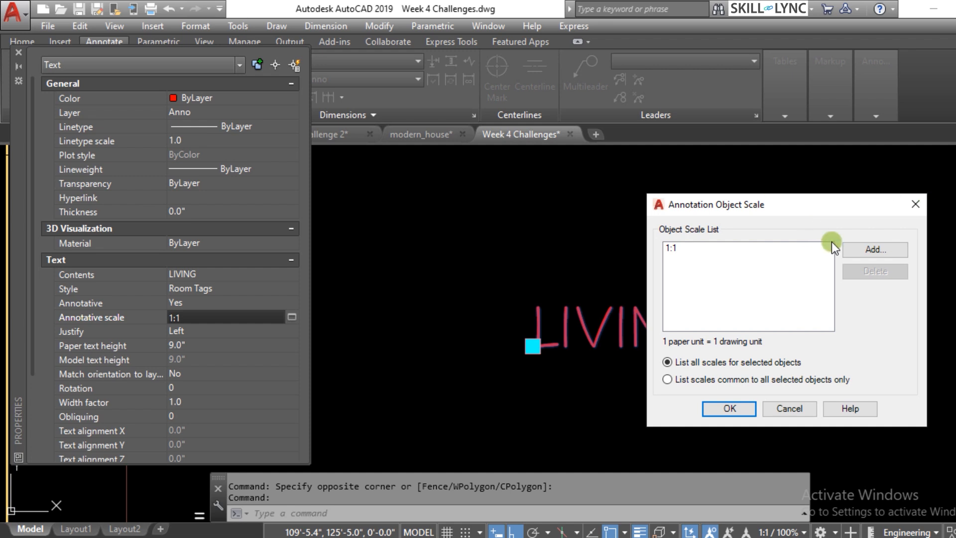
pyautogui.click(855, 249)
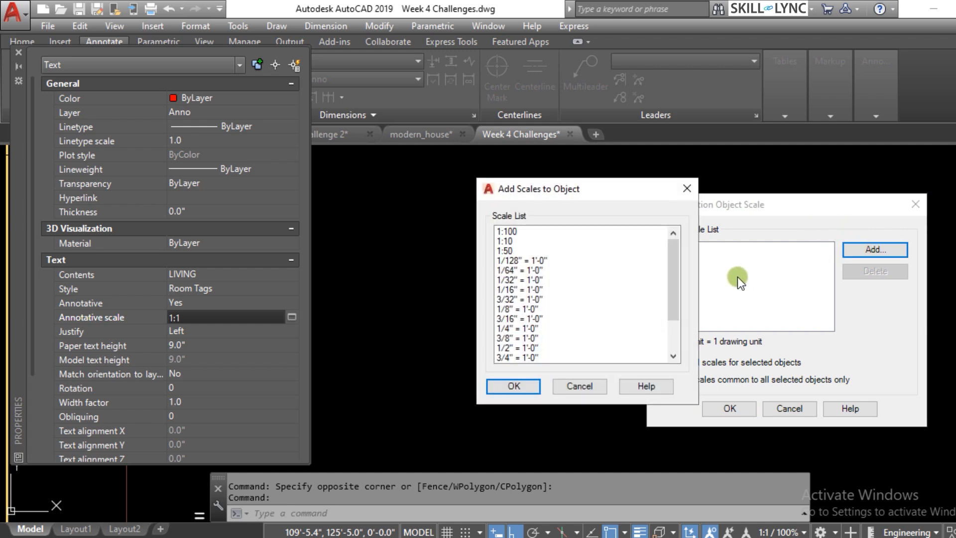
pyautogui.moveTo(677, 297)
pyautogui.mouseDown()
pyautogui.moveTo(671, 342)
pyautogui.moveTo(680, 297)
pyautogui.mouseUp()
pyautogui.scroll(-1, 534, 305)
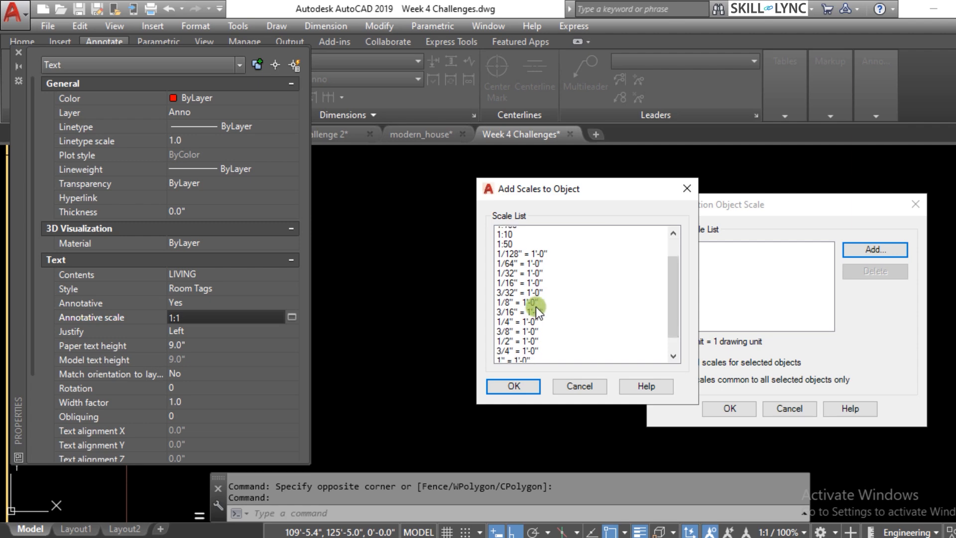
pyautogui.scroll(-1, 535, 306)
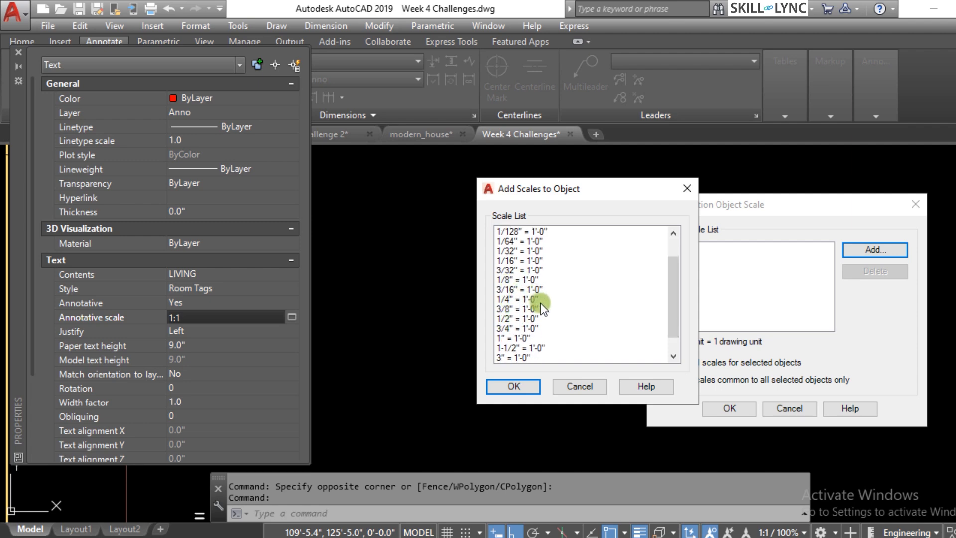
pyautogui.scroll(1, 541, 304)
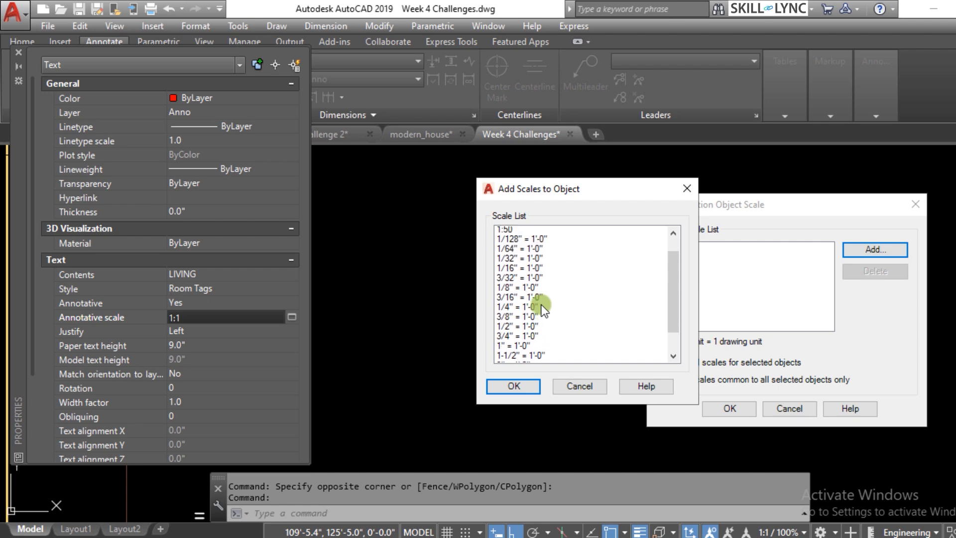
pyautogui.scroll(1, 526, 289)
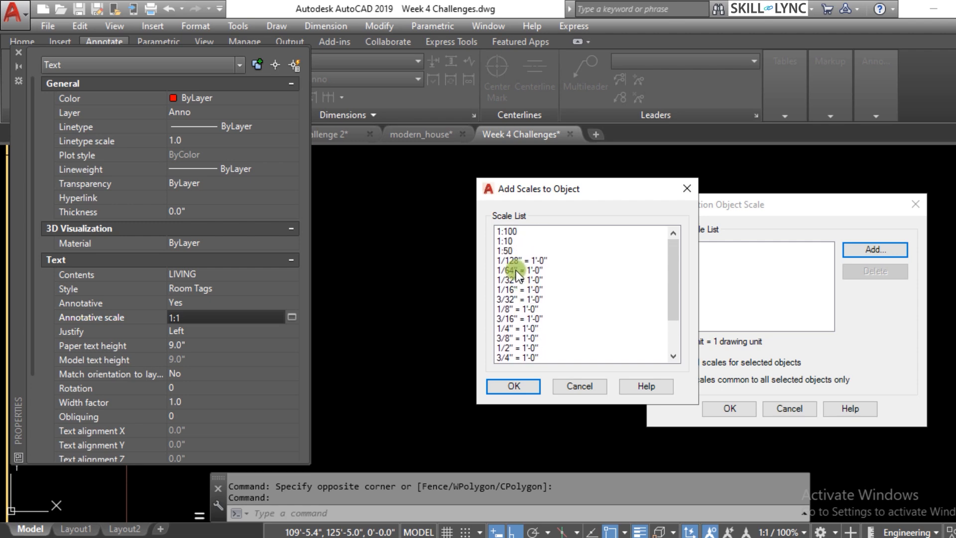
pyautogui.scroll(-1, 526, 289)
pyautogui.click(512, 282)
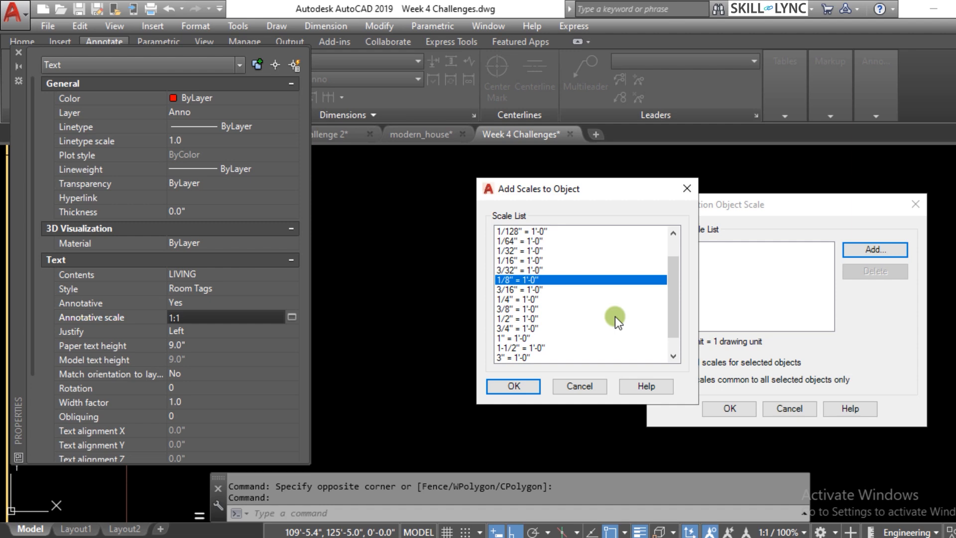
pyautogui.click(513, 386)
pyautogui.click(702, 250)
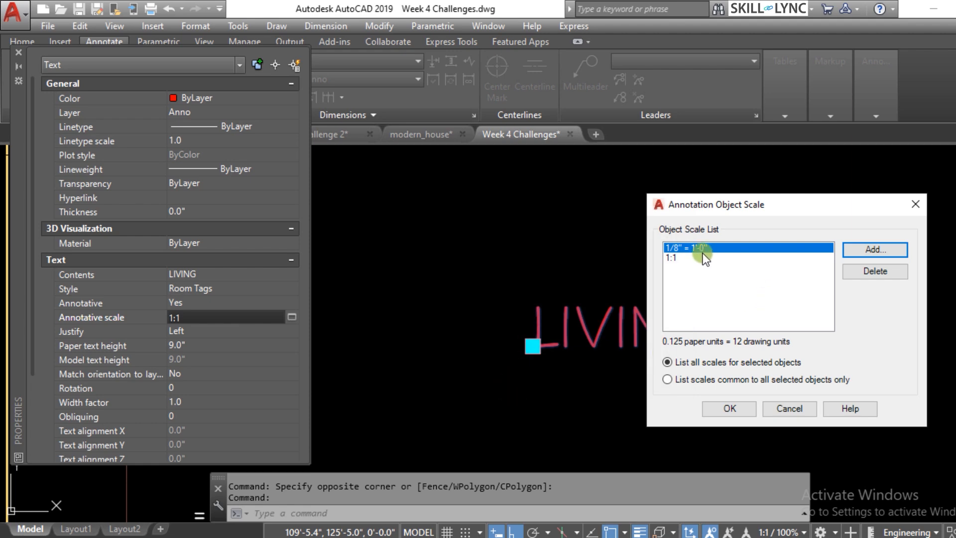
# - Add the 1/2" = 1'-0" and 1/4" = 1'-0" scales to the copied label's object scale list
pyautogui.click(861, 248)
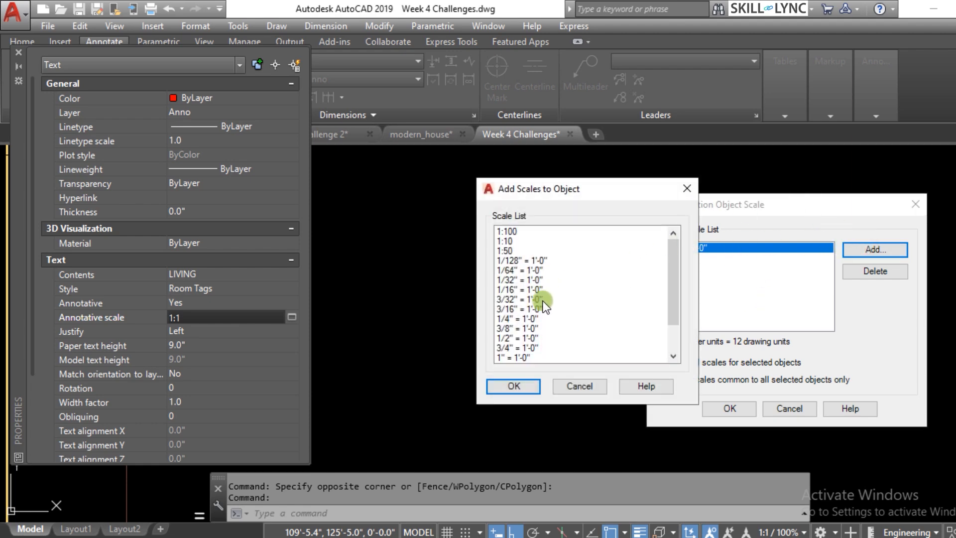
pyautogui.click(505, 339)
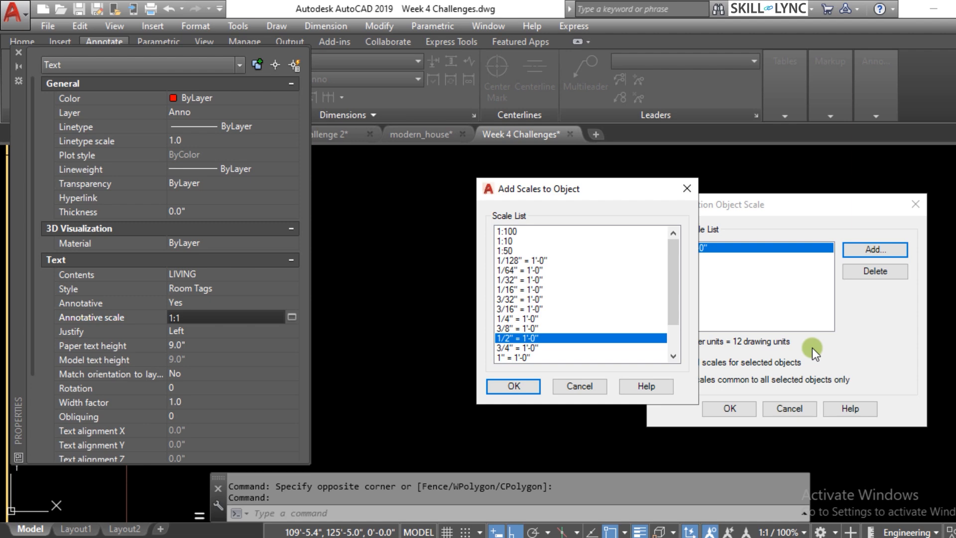
pyautogui.click(505, 387)
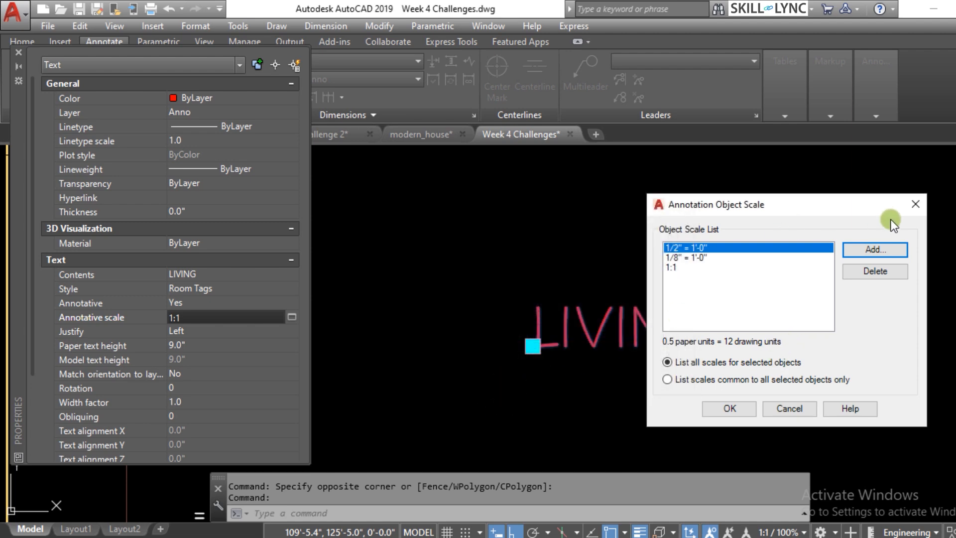
pyautogui.click(875, 249)
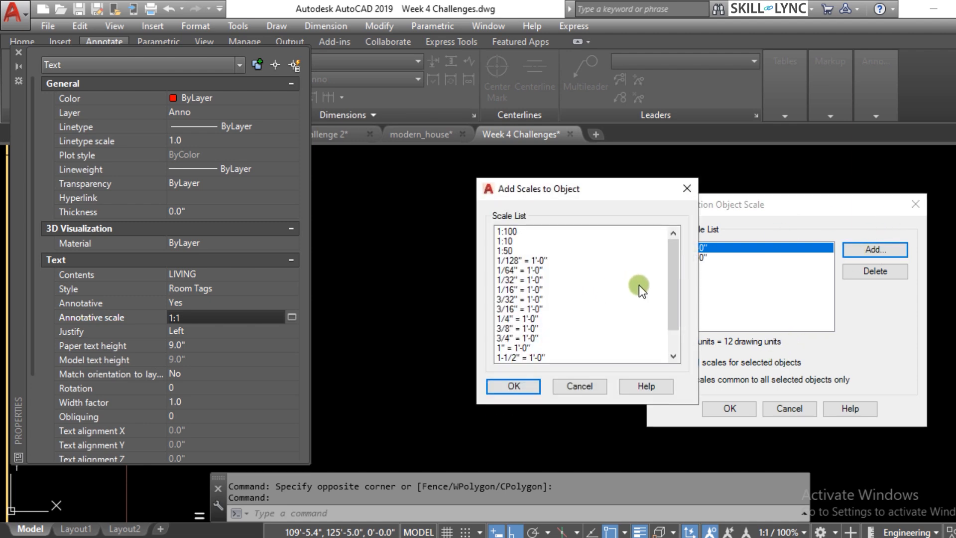
pyautogui.click(518, 318)
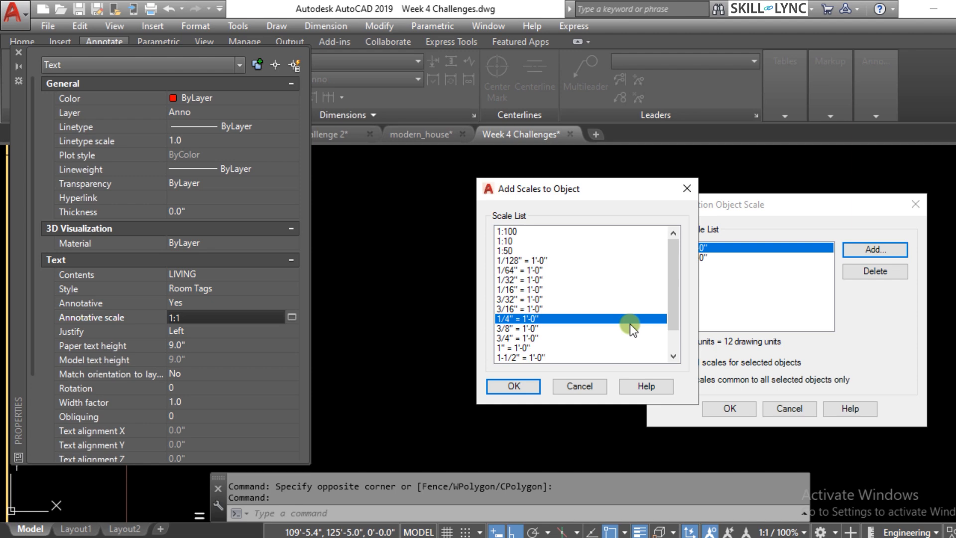
pyautogui.click(534, 387)
# - Review the unit ratios of the copied label's listed scales, accept the object scale list and clear the selection
pyautogui.click(733, 403)
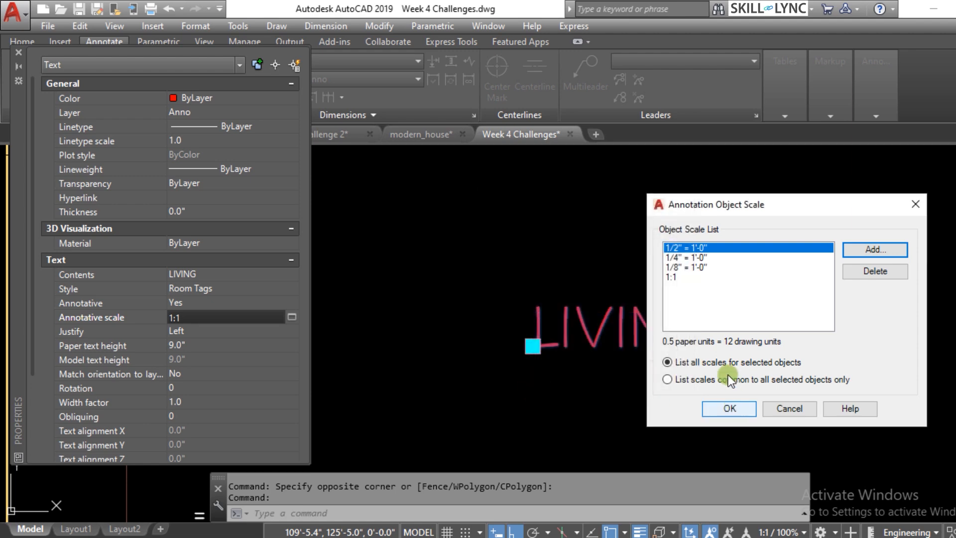
pyautogui.click(695, 258)
pyautogui.click(691, 267)
pyautogui.click(675, 277)
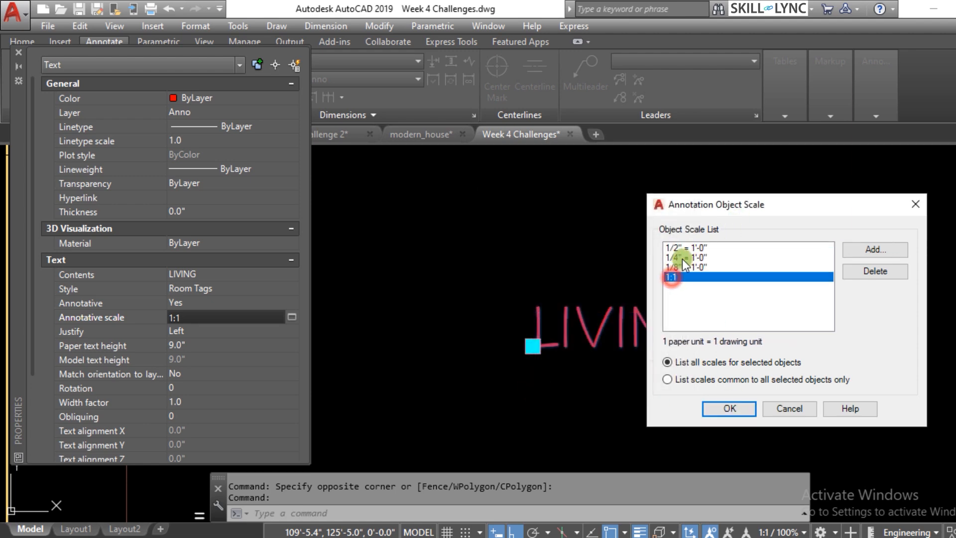
pyautogui.click(684, 256)
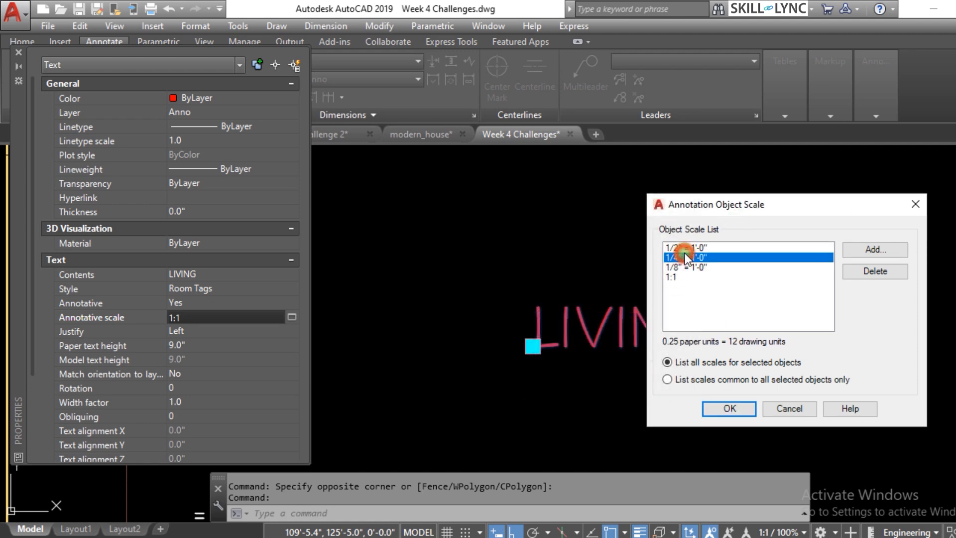
pyautogui.click(729, 407)
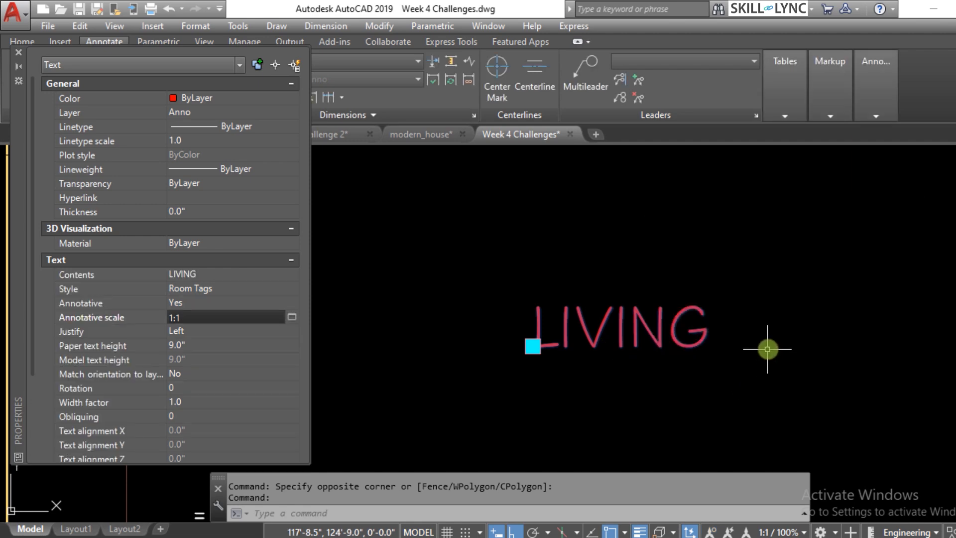
pyautogui.press('Escape')
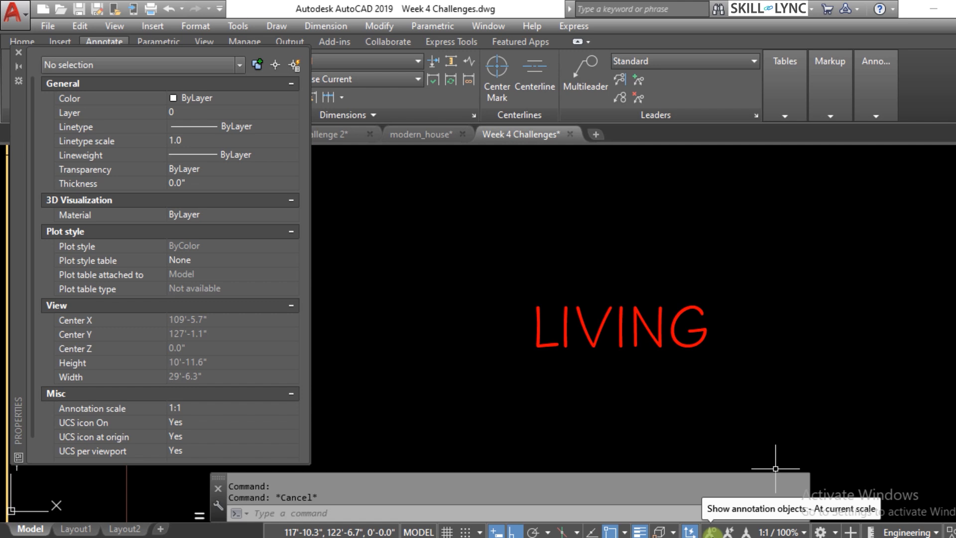
# - Turn the display of annotation objects at all scales on and back off, checking the copied LIVING label's visibility
pyautogui.click(710, 532)
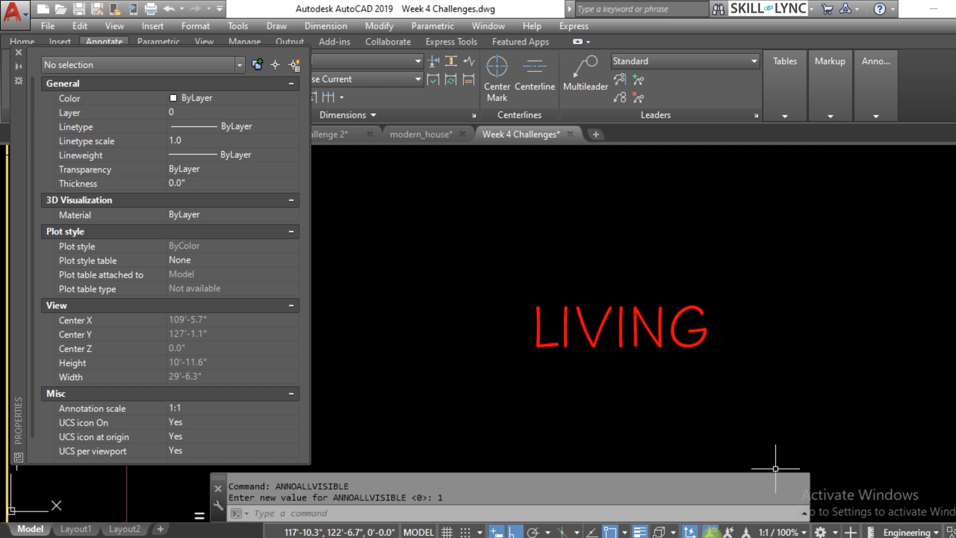
pyautogui.click(712, 533)
pyautogui.scroll(-3, 561, 286)
pyautogui.scroll(1, 610, 300)
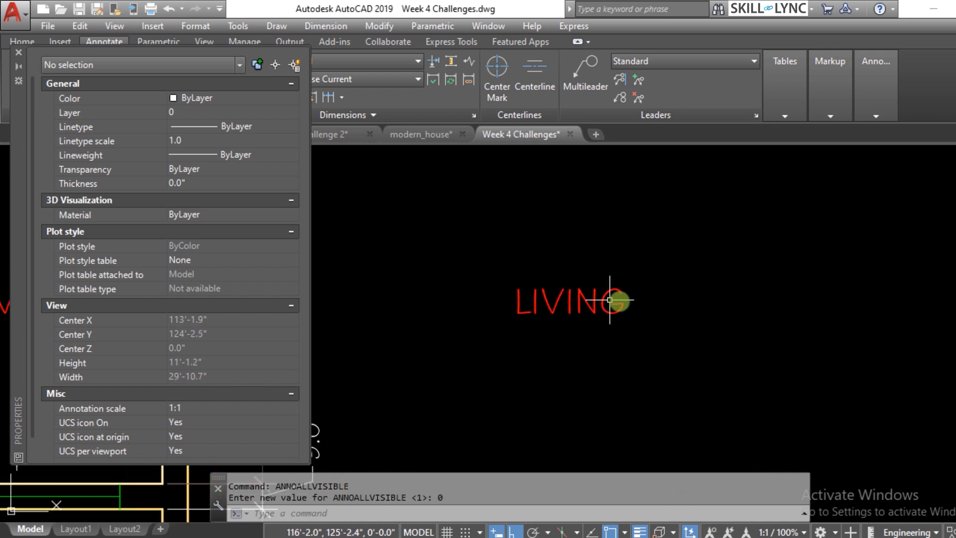
pyautogui.scroll(2, 610, 300)
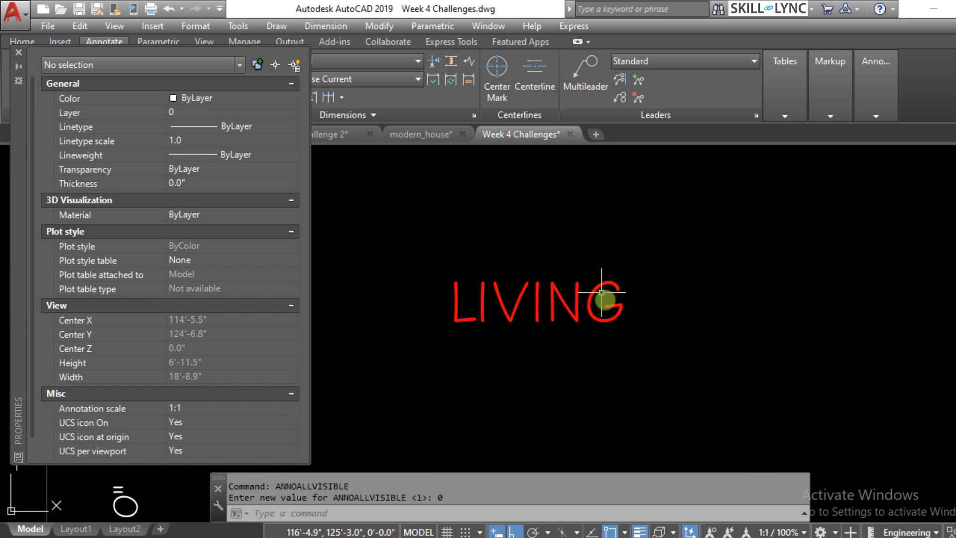
# - Set the annotation scale to 1/2" = 1'-0" and compare the copied LIVING label's size with the floor plan
pyautogui.click(802, 533)
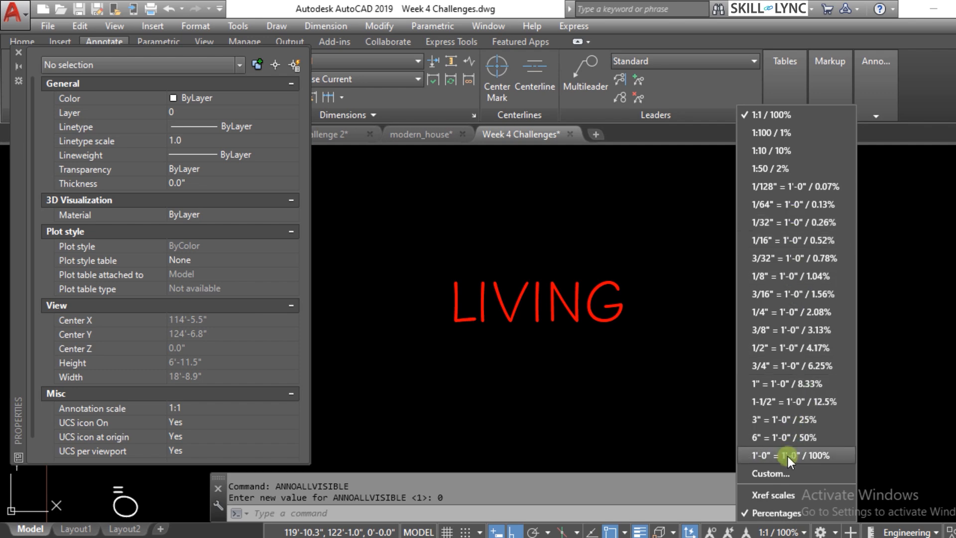
pyautogui.click(805, 348)
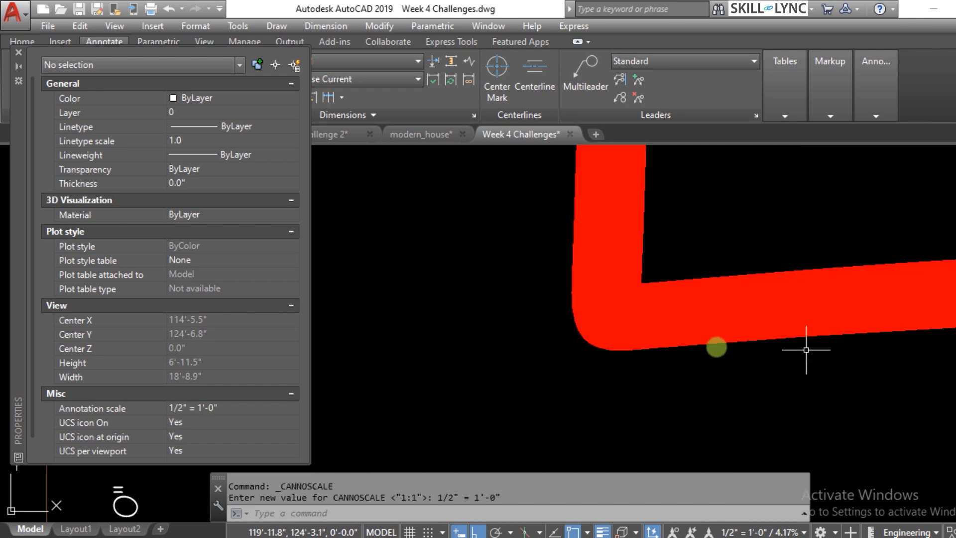
pyautogui.scroll(-5, 591, 384)
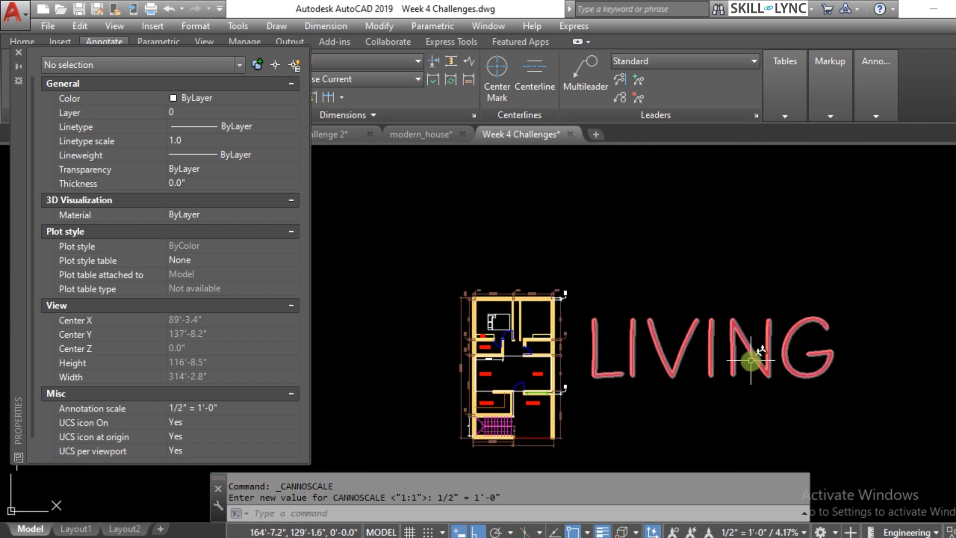
pyautogui.scroll(2, 746, 352)
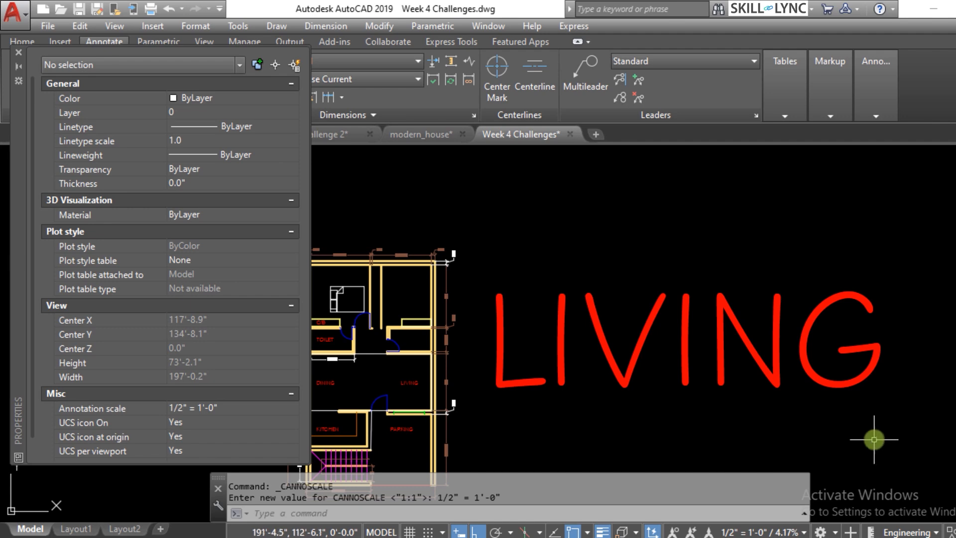
# - Select the copied LIVING label and compare its object scale list with the available annotation scales, then accept the list
pyautogui.click(889, 425)
pyautogui.click(769, 366)
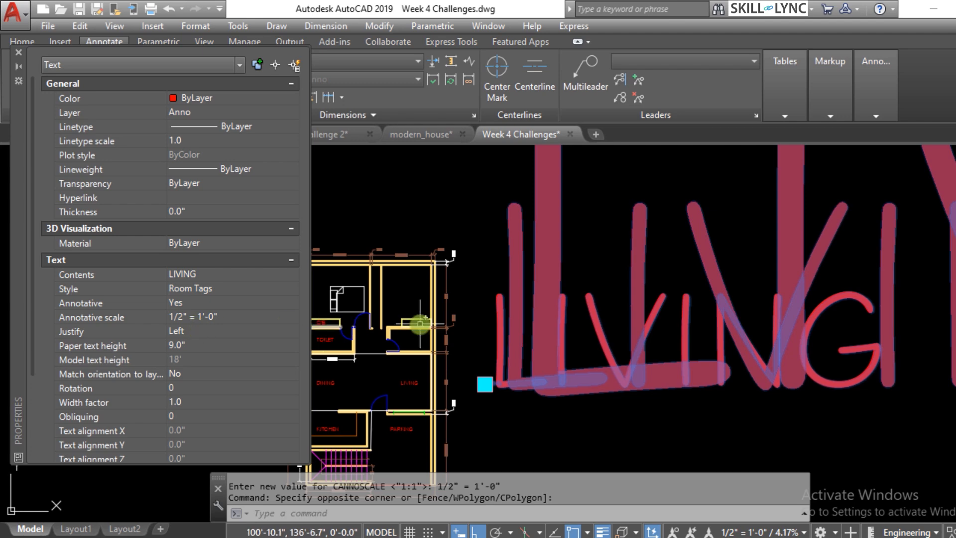
pyautogui.click(291, 315)
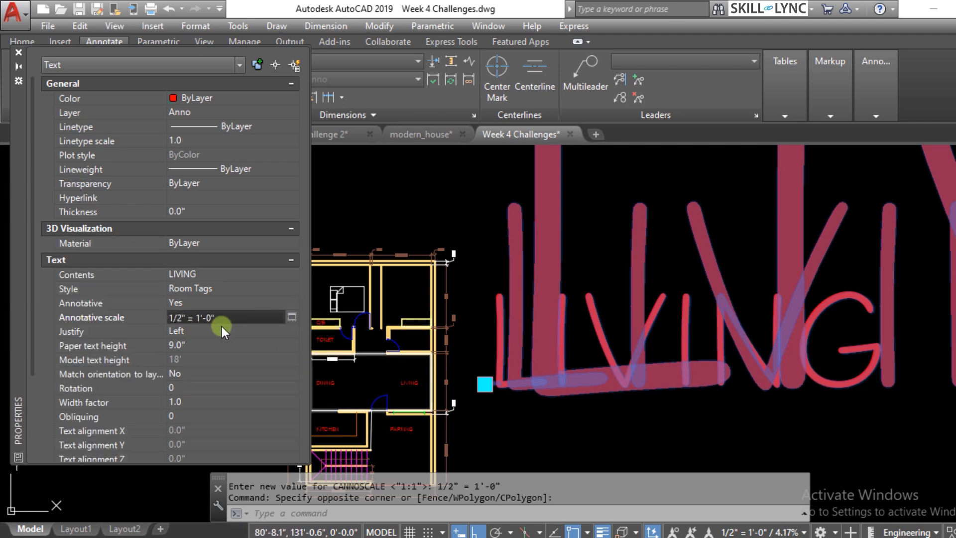
pyautogui.click(800, 532)
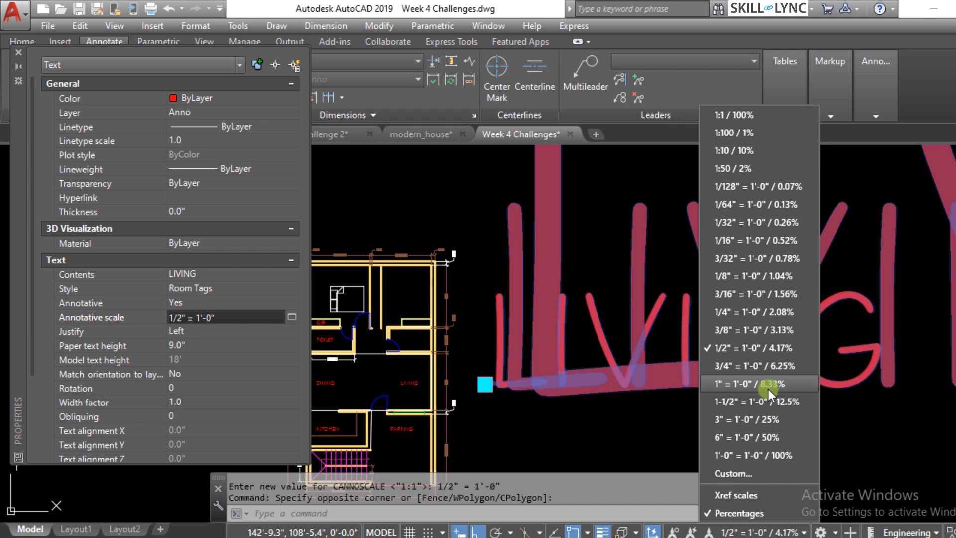
pyautogui.click(292, 317)
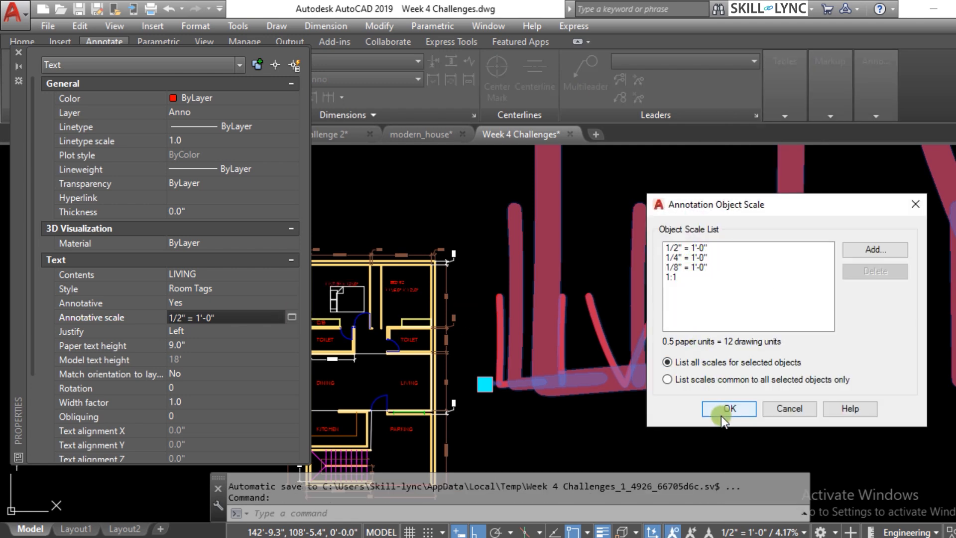
pyautogui.click(727, 409)
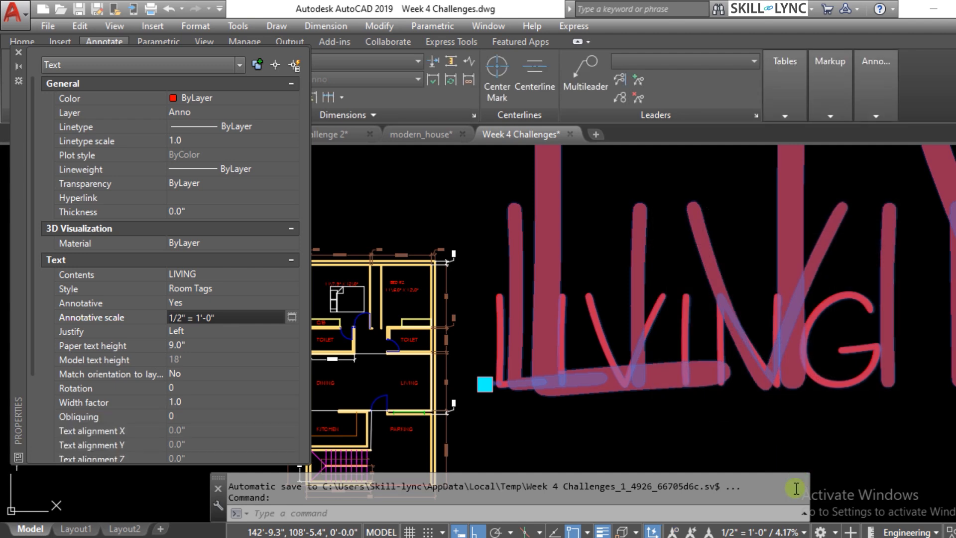
# - Set the annotation scale to 1/4" = 1'-0" and check the copied LIVING label's paper and model text heights
pyautogui.click(800, 531)
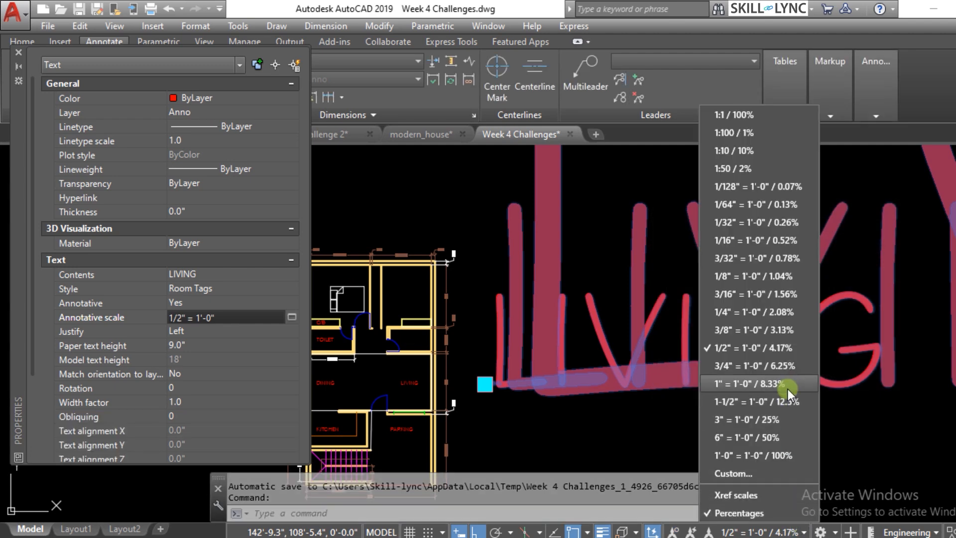
pyautogui.click(773, 312)
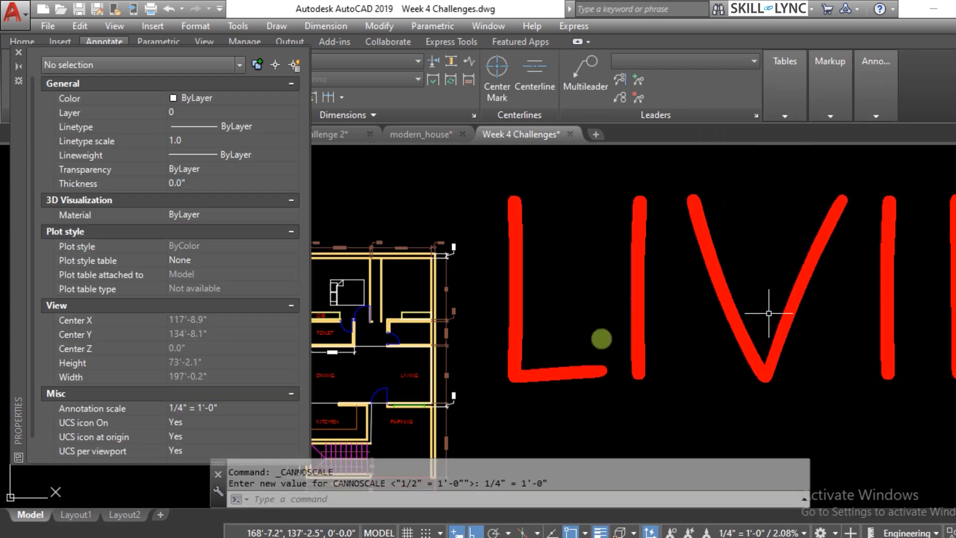
pyautogui.click(643, 325)
pyautogui.click(605, 330)
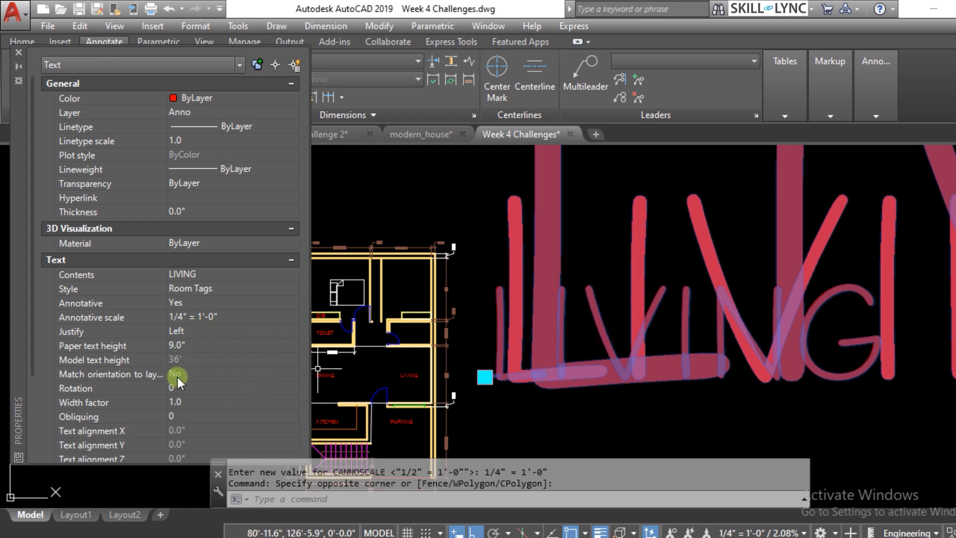
pyautogui.click(199, 344)
pyautogui.click(203, 359)
pyautogui.click(204, 345)
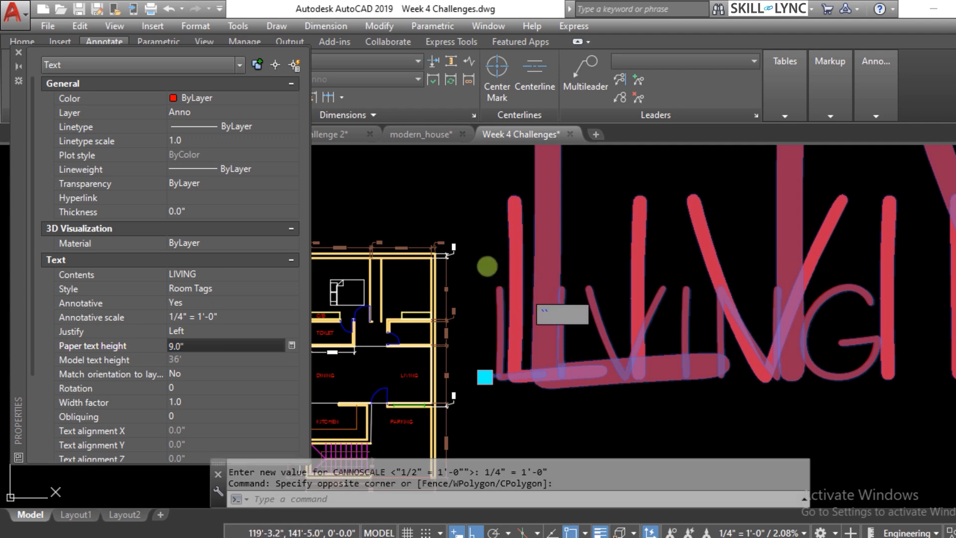
pyautogui.press('Escape')
pyautogui.press('Escape')
# - Set the copied LIVING label's paper text height to 3" and clear the selection
pyautogui.scroll(-5, 538, 278)
pyautogui.scroll(-1, 629, 302)
pyautogui.scroll(1, 633, 305)
pyautogui.click(654, 333)
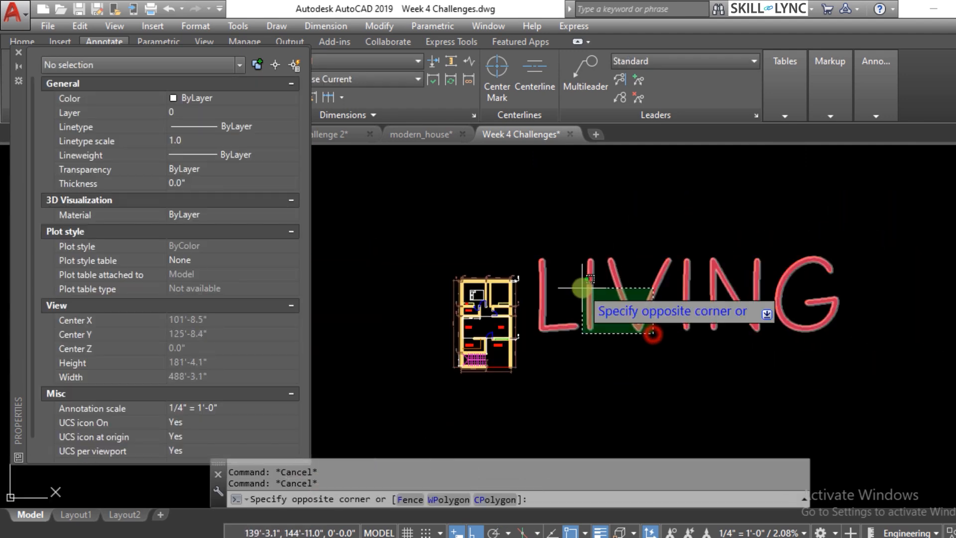
pyautogui.click(581, 286)
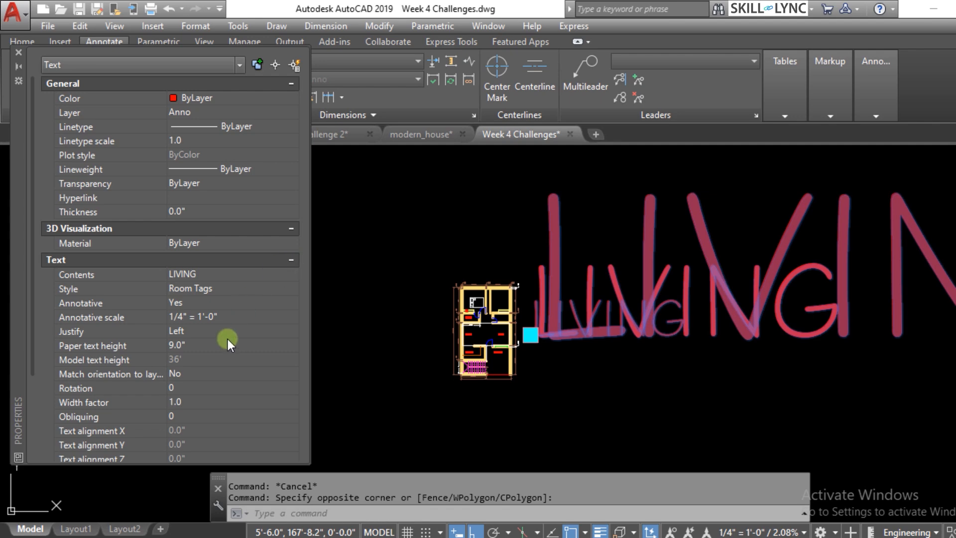
pyautogui.click(216, 342)
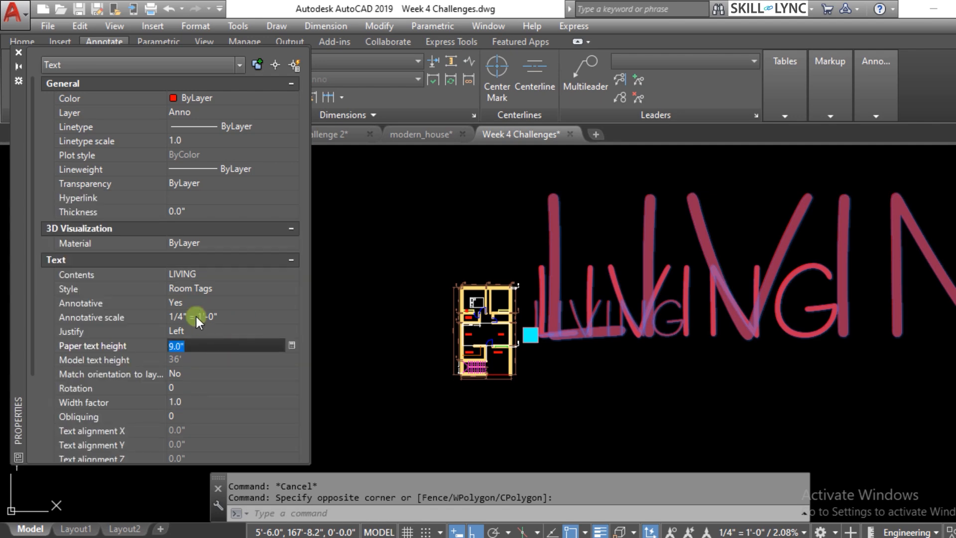
pyautogui.write('3')
pyautogui.press('Return')
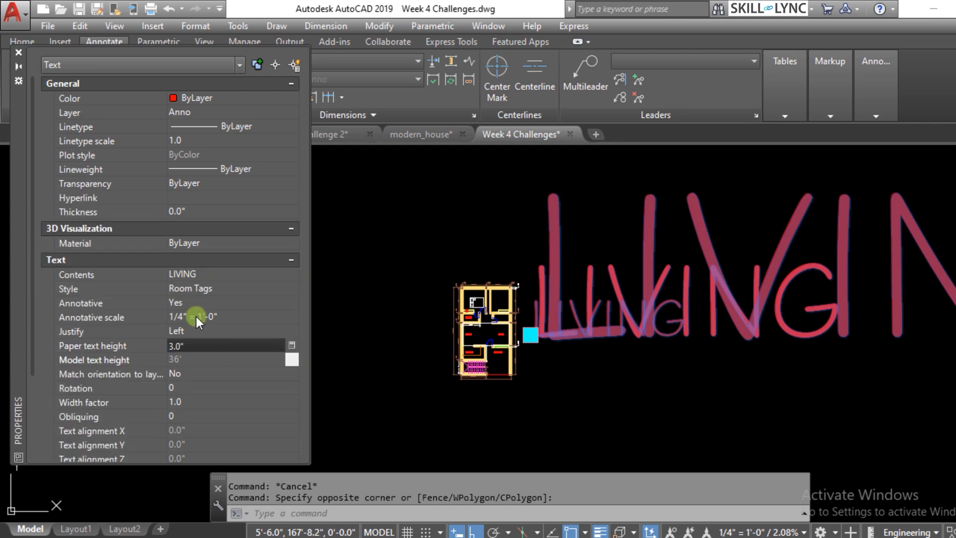
pyautogui.press('Escape')
pyautogui.press('Escape')
pyautogui.scroll(4, 552, 312)
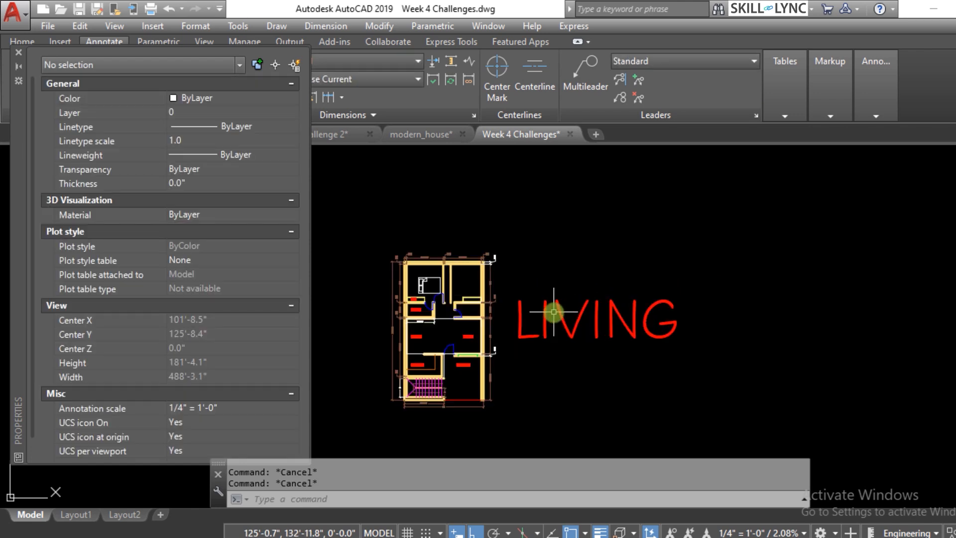
pyautogui.click(557, 375)
pyautogui.click(504, 330)
pyautogui.press('Escape')
pyautogui.press('Escape')
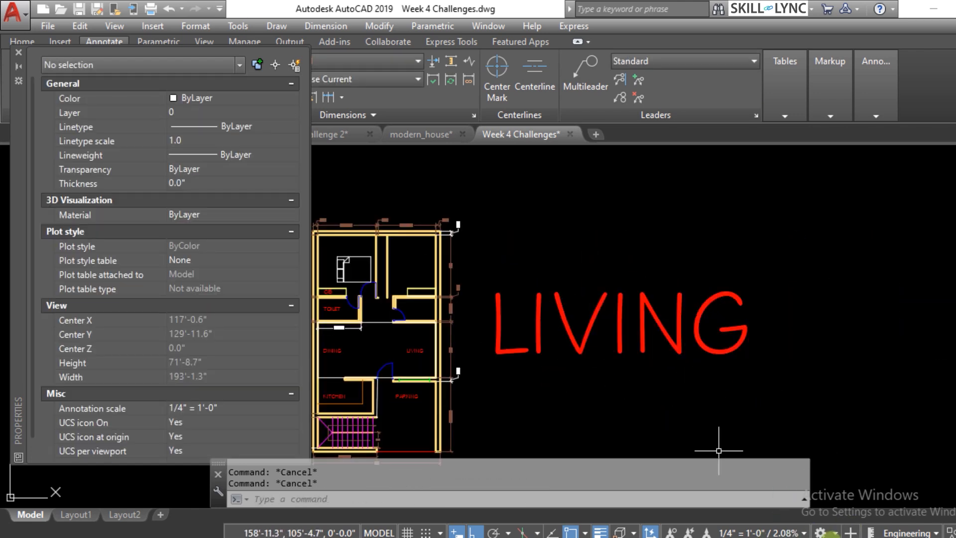
# - Set the annotation scale to 3/16" = 1'-0" and show annotation objects at all scales
pyautogui.click(802, 532)
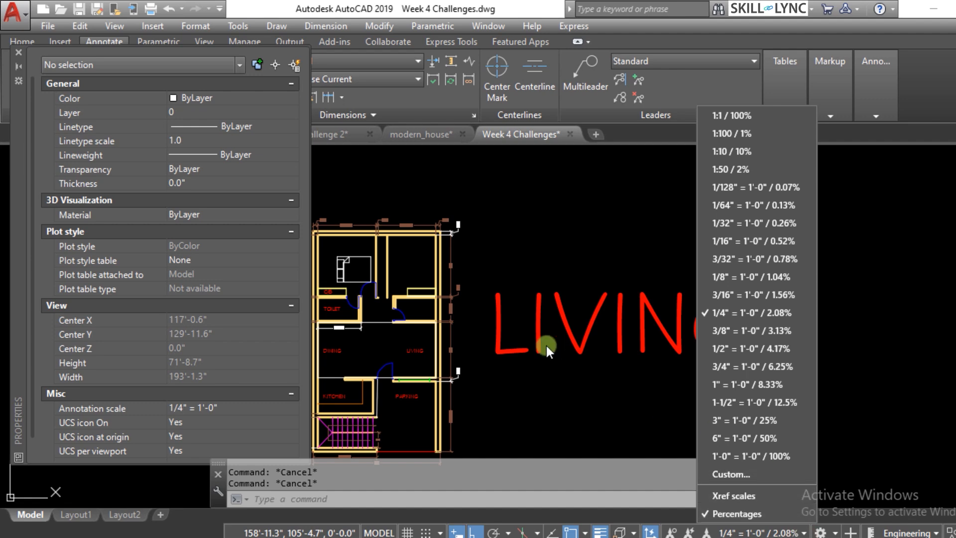
pyautogui.click(739, 292)
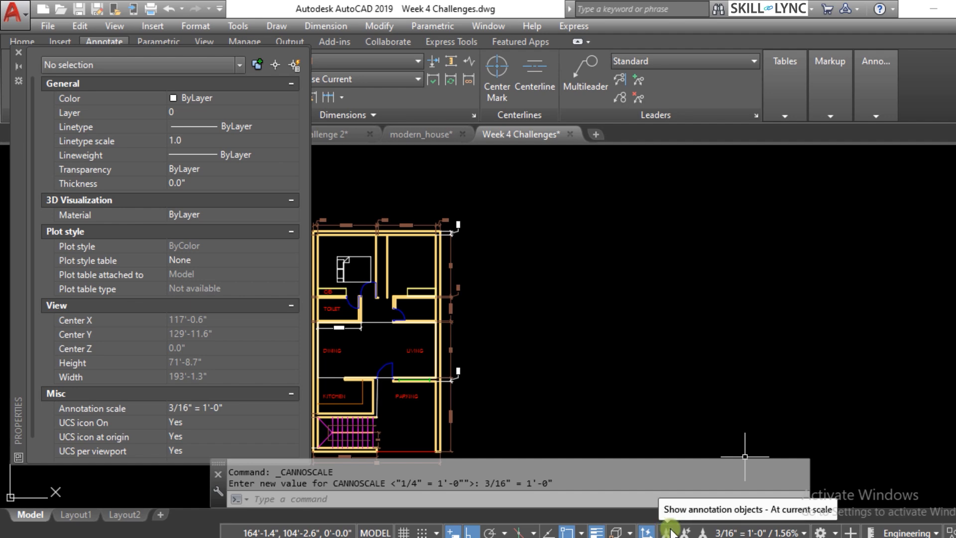
pyautogui.click(665, 532)
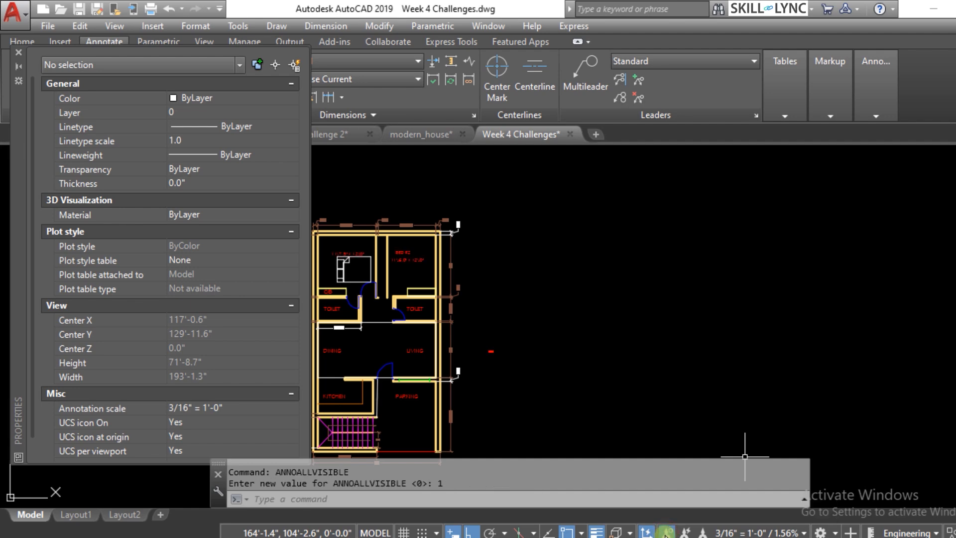
pyautogui.scroll(2, 487, 348)
pyautogui.scroll(8, 488, 349)
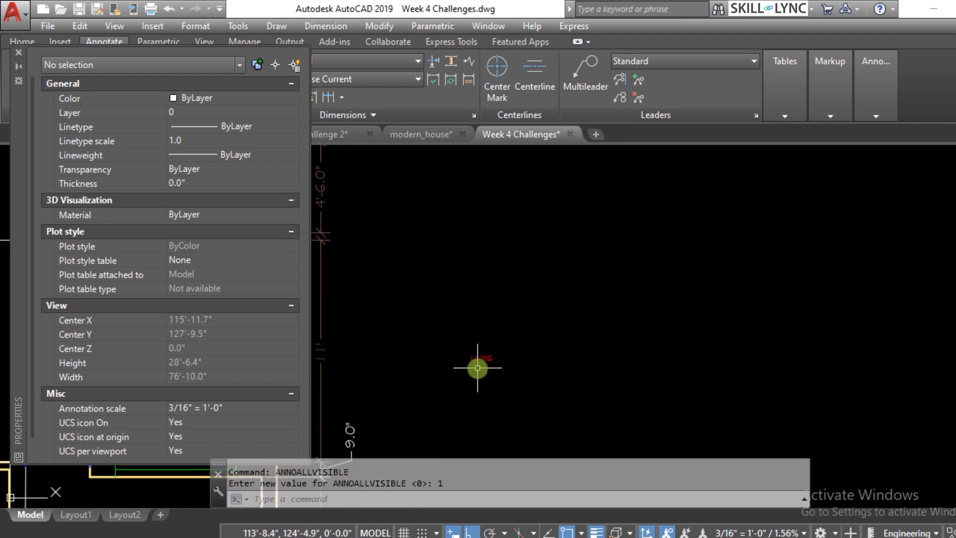
# - Select the copied LIVING label, examine its overlapping scale representations beside the floor plan, and clear the selection
pyautogui.click(498, 347)
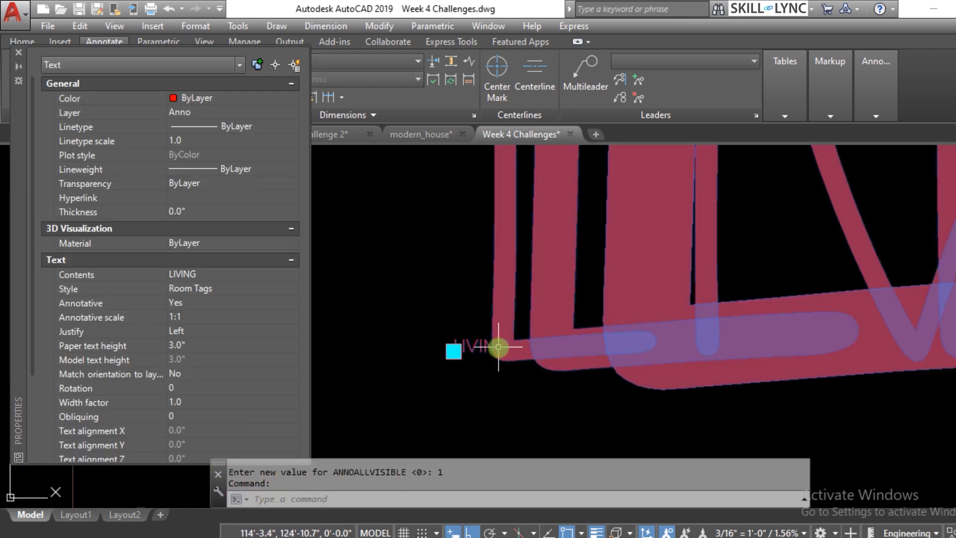
pyautogui.press('Escape')
pyautogui.click(482, 342)
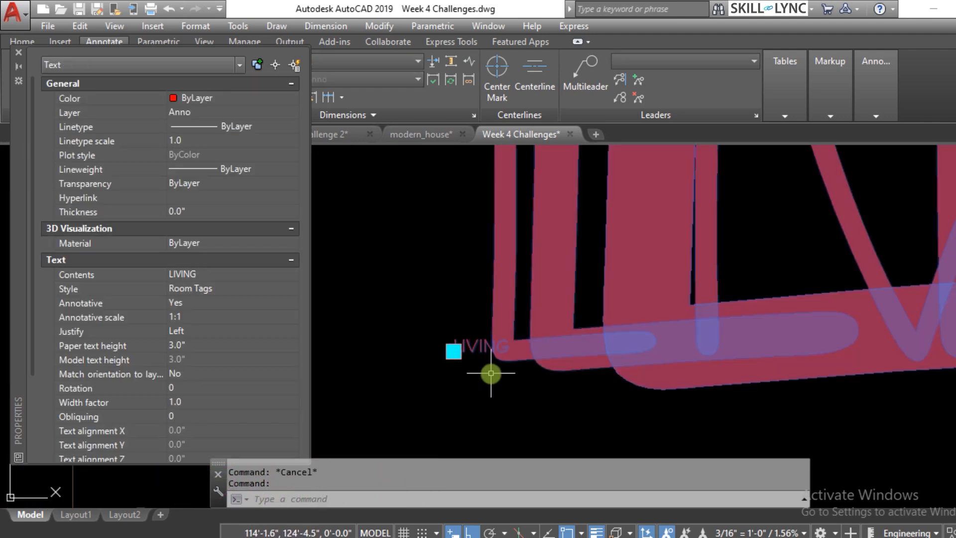
pyautogui.scroll(-5, 491, 375)
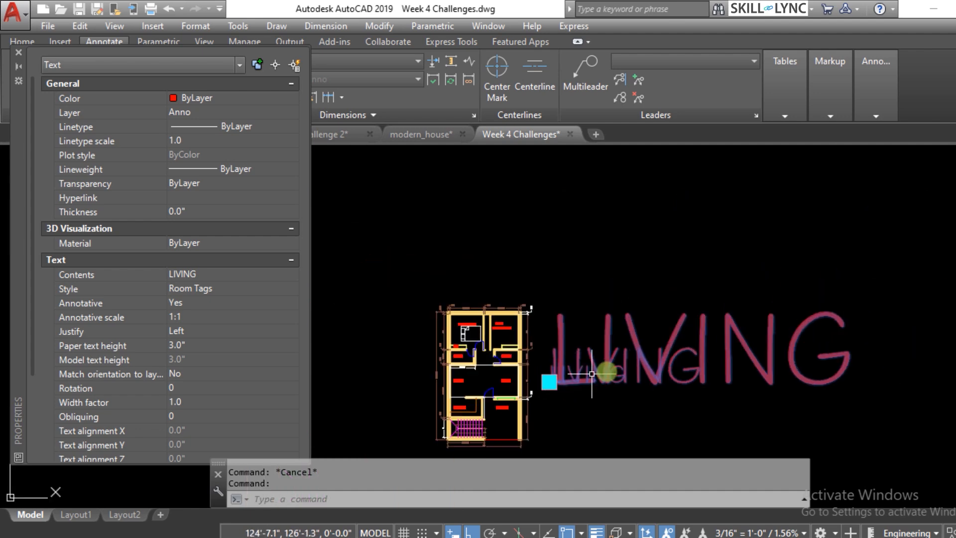
pyautogui.press('Escape')
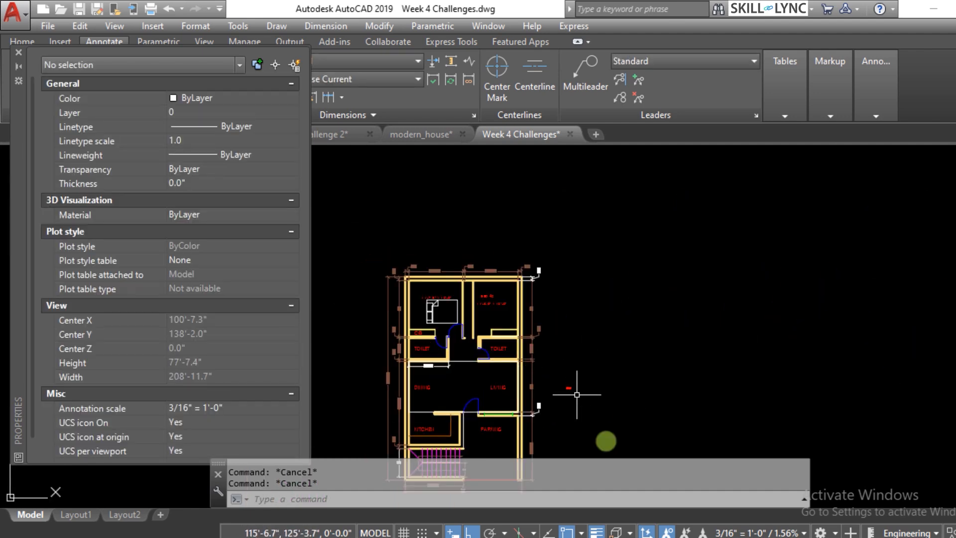
pyautogui.press('Escape')
# - Select the copied LIVING label and check its annotative scale and its paper and model text heights
pyautogui.scroll(4, 477, 386)
pyautogui.scroll(14, 589, 352)
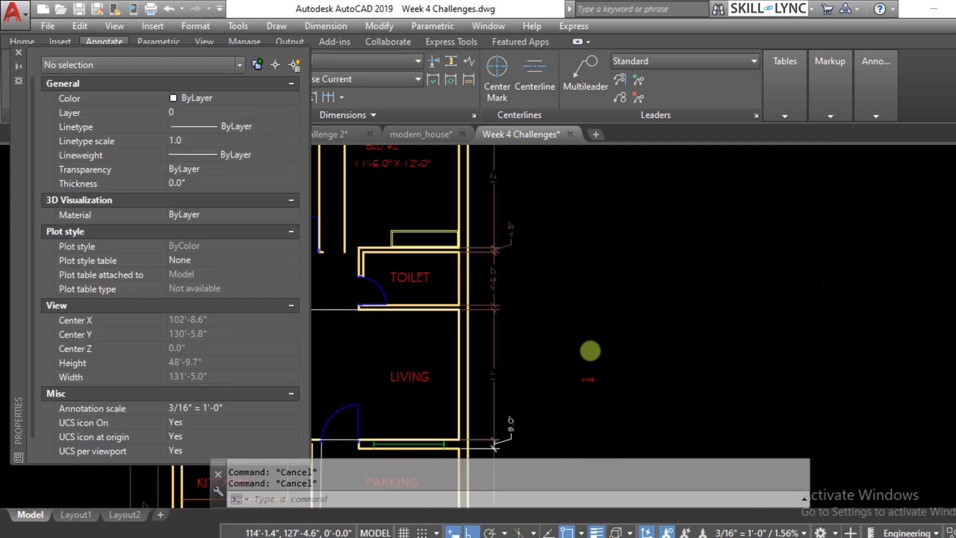
pyautogui.click(597, 399)
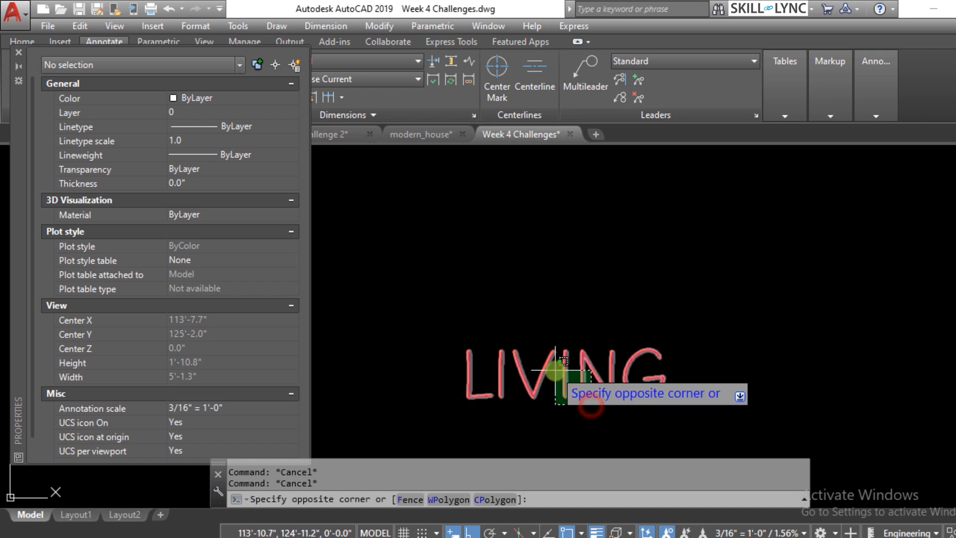
pyautogui.click(411, 399)
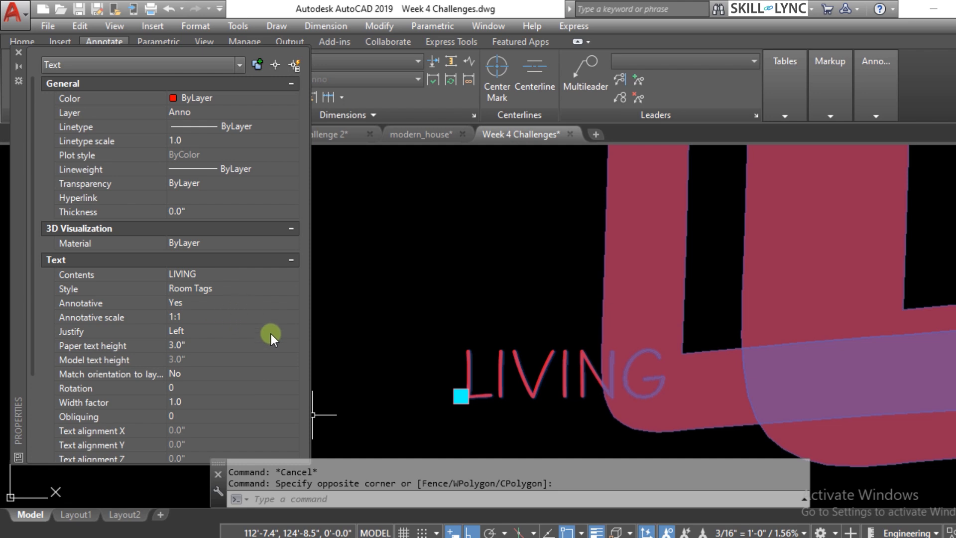
pyautogui.press('Escape')
pyautogui.press('Escape')
# - Reselect the copied LIVING label to compare its 1:1 representation with the larger ones around it
pyautogui.scroll(-3, 566, 381)
pyautogui.scroll(-1, 564, 371)
pyautogui.scroll(1, 588, 396)
pyautogui.click(570, 374)
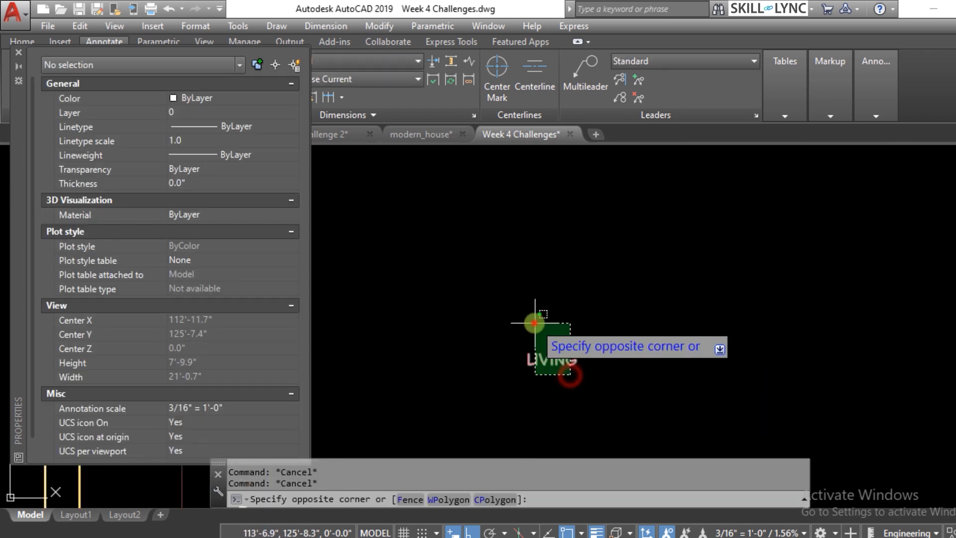
pyautogui.click(534, 323)
pyautogui.press('Escape')
pyautogui.click(574, 385)
pyautogui.click(520, 307)
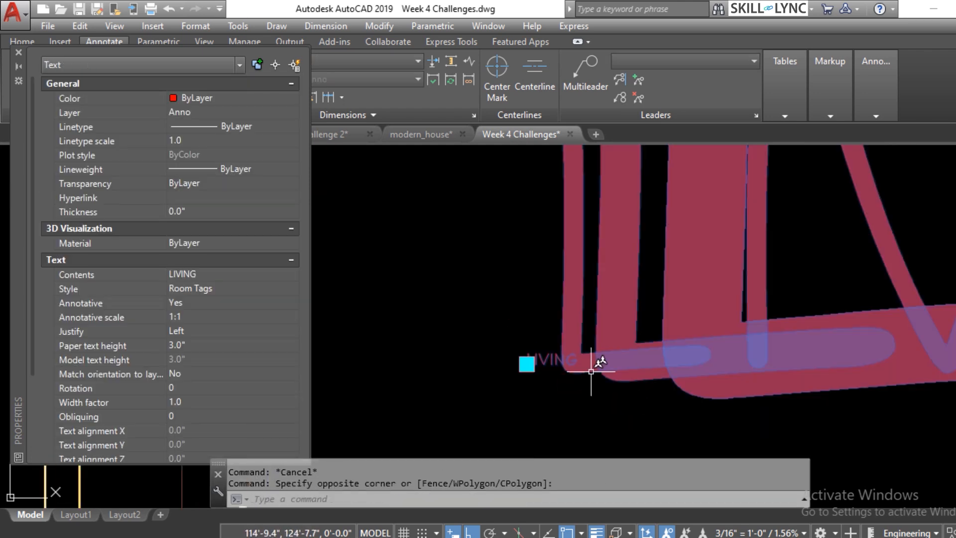
# - Add the current annotation scale, 3/16" = 1'-0", to the small copied LIVING label
pyautogui.press('Escape')
pyautogui.press('Escape')
pyautogui.click(508, 344)
pyautogui.click(542, 392)
pyautogui.click(597, 407)
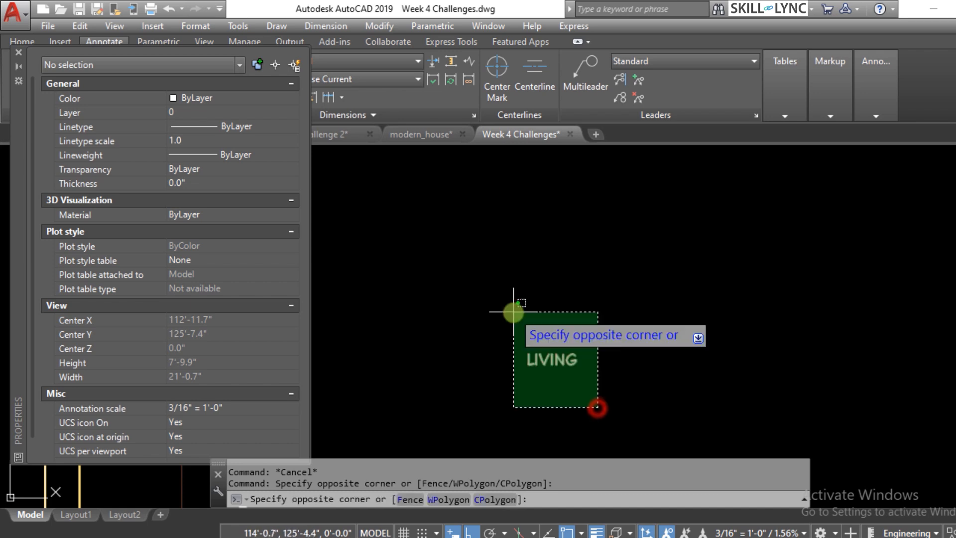
pyautogui.click(514, 312)
pyautogui.moveTo(870, 117)
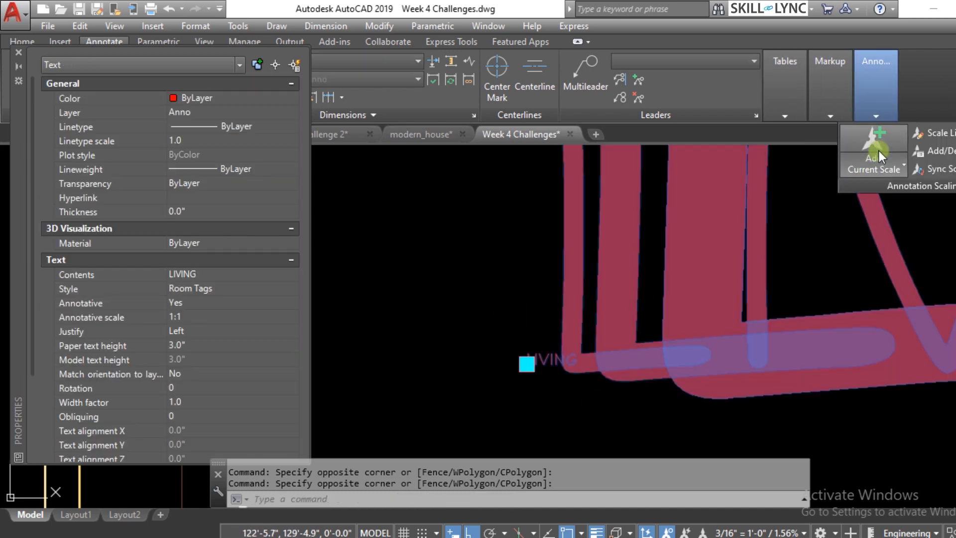
pyautogui.click(874, 163)
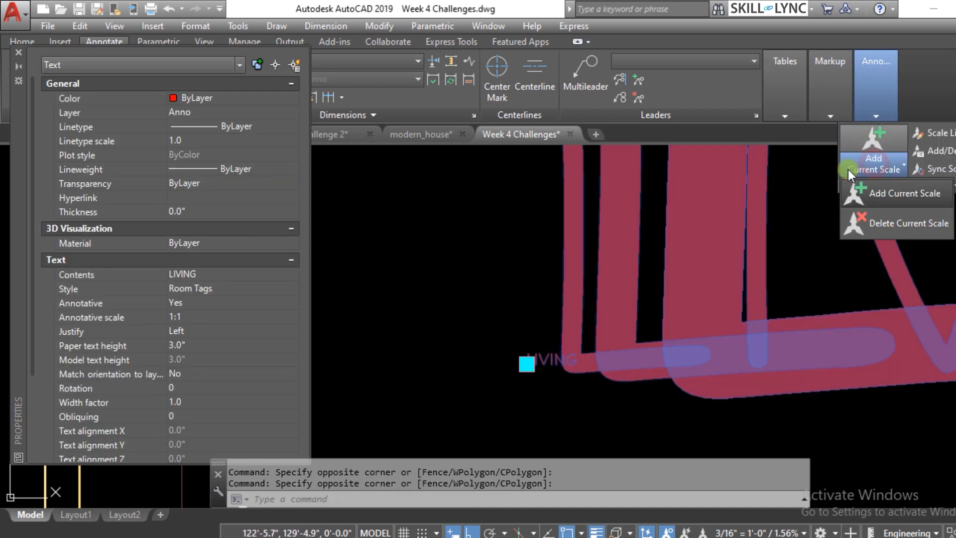
pyautogui.click(865, 192)
# - Check the copied LIVING label's scale representations beside the floor plan and delete the label
pyautogui.scroll(-5, 630, 374)
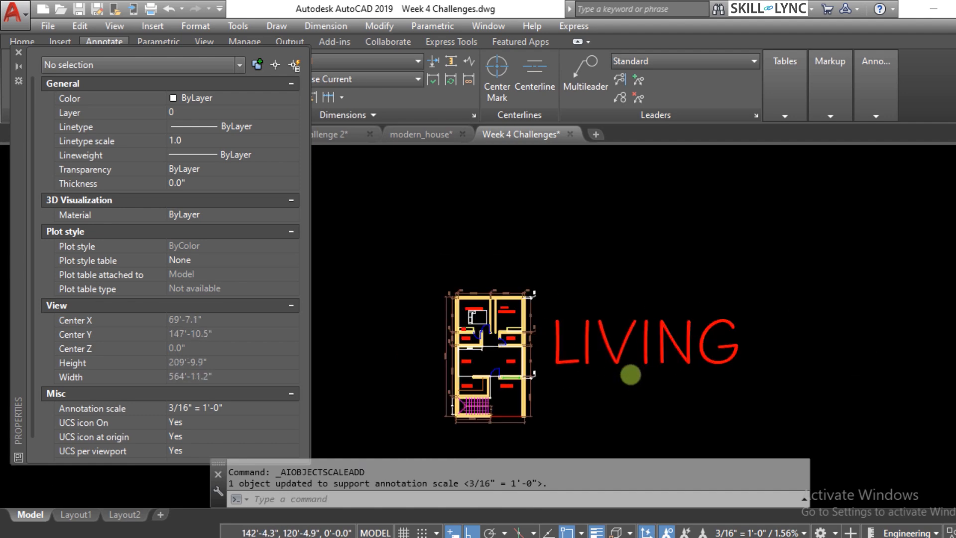
pyautogui.click(630, 374)
pyautogui.scroll(2, 630, 374)
pyautogui.click(605, 331)
pyautogui.press('Escape')
pyautogui.press('Escape')
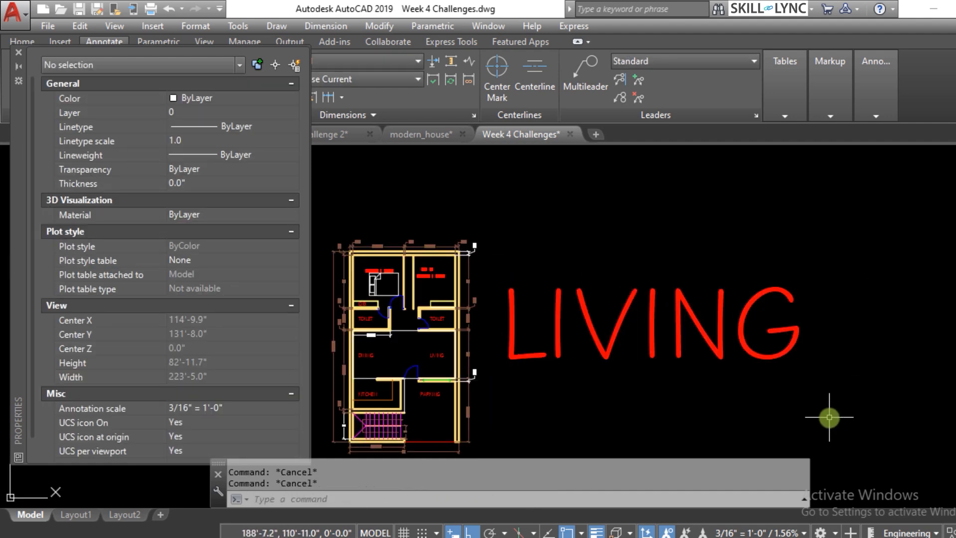
pyautogui.click(775, 348)
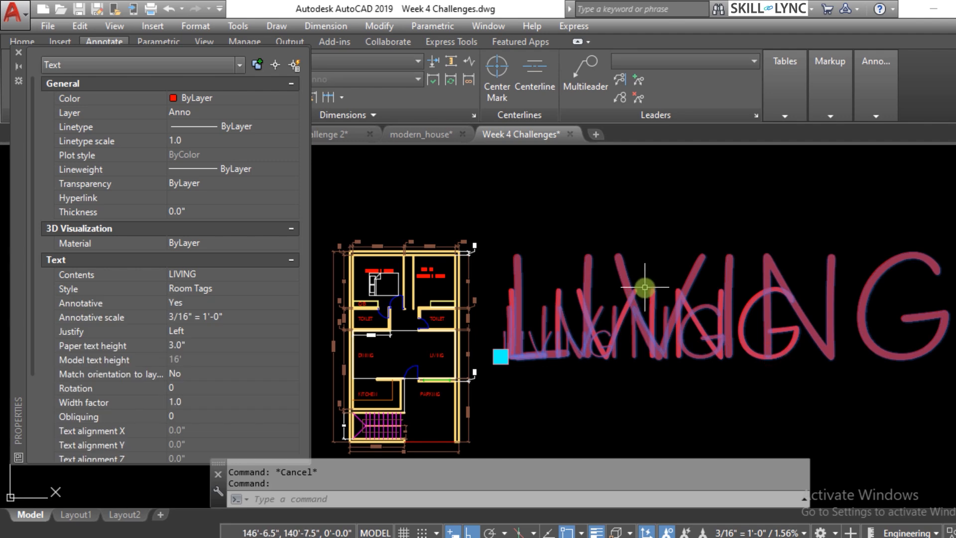
pyautogui.press('Escape')
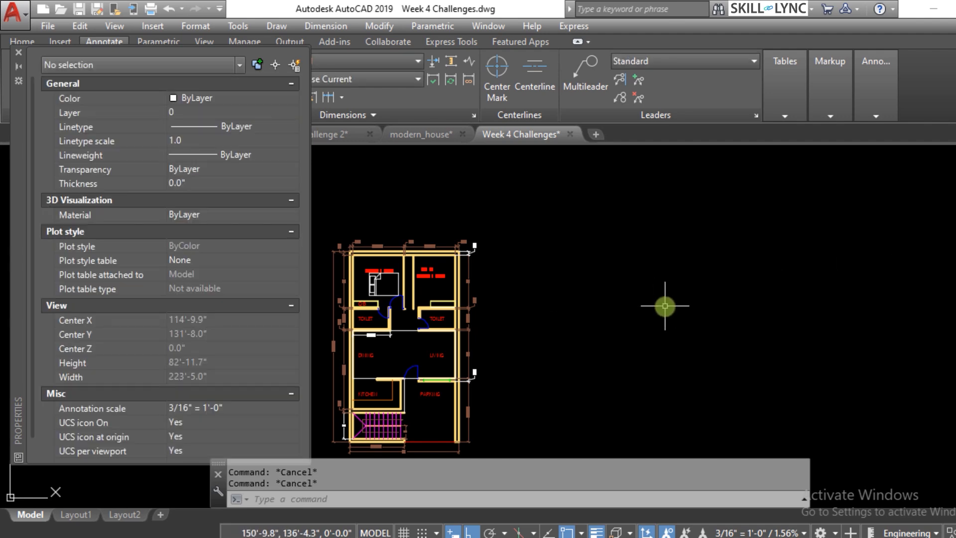